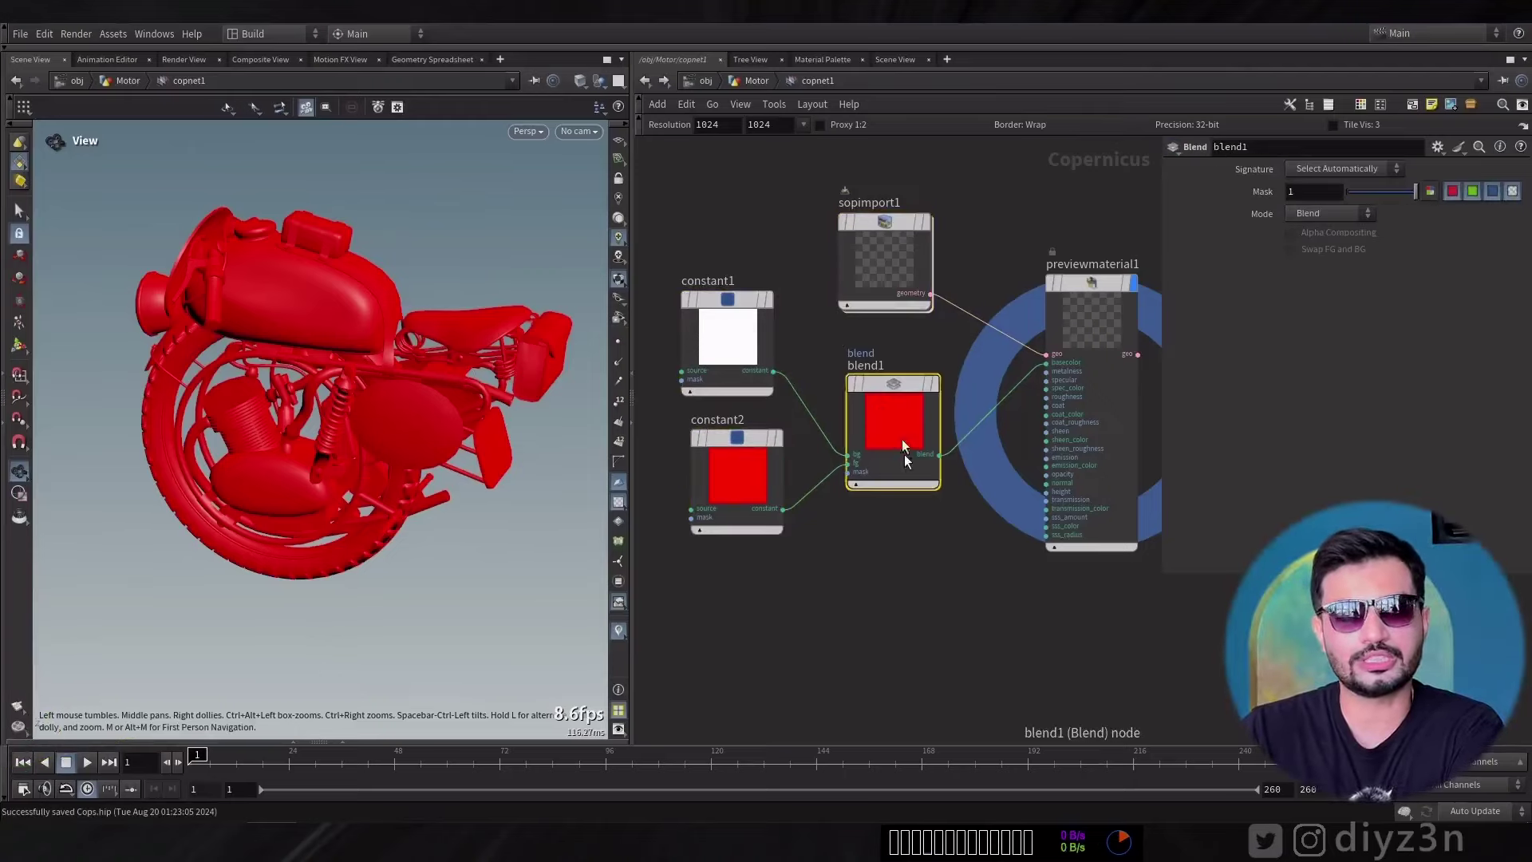
mouse_move(1408, 200)
mouse_down()
mouse_move(1333, 202)
mouse_move(1416, 196)
mouse_up()
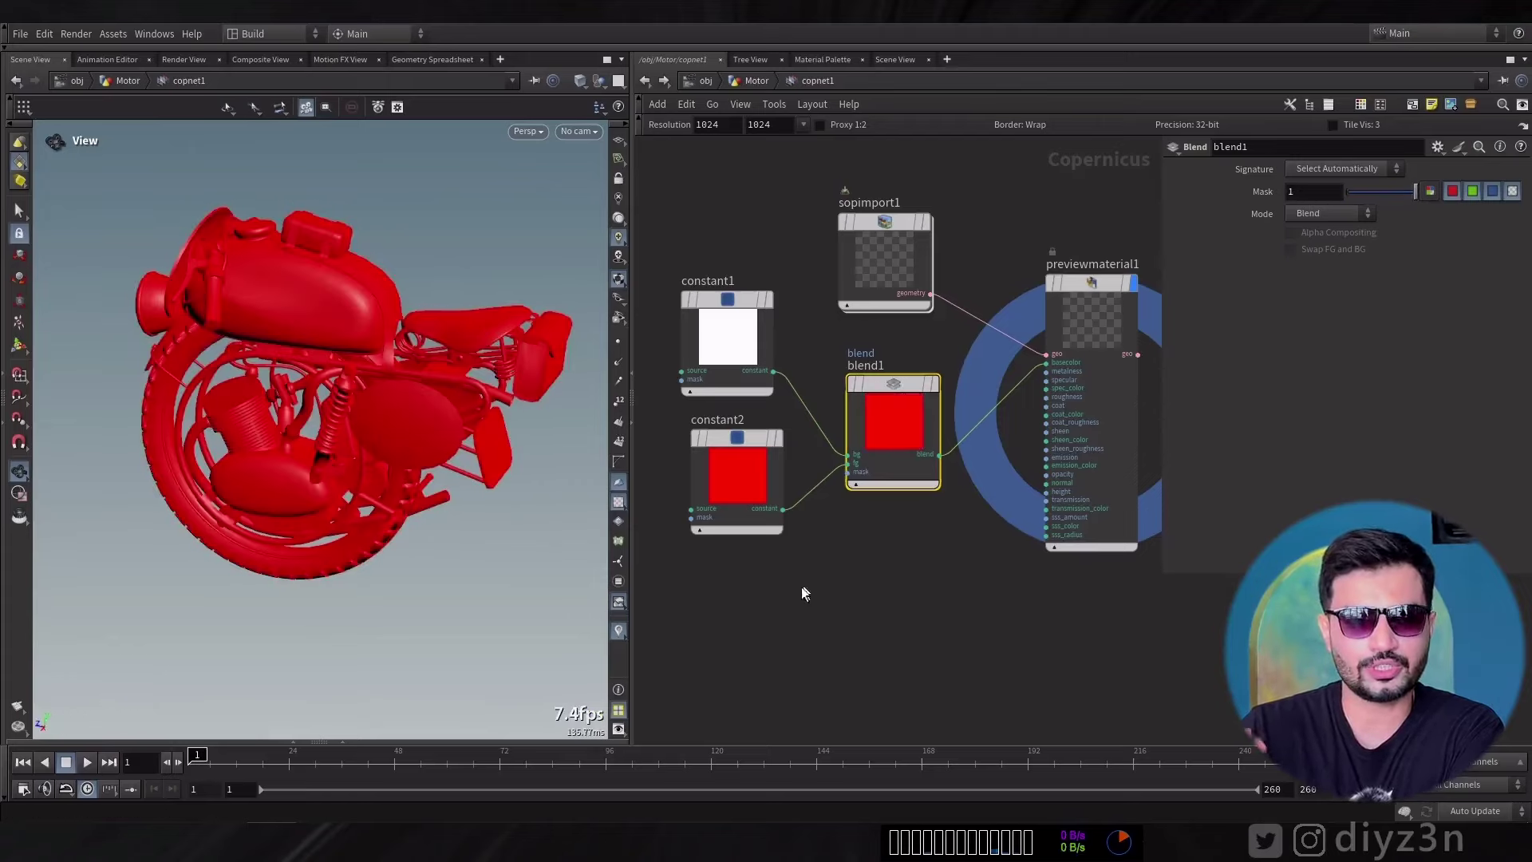
scroll(830, 531, up, 3)
scroll(857, 573, down, 3)
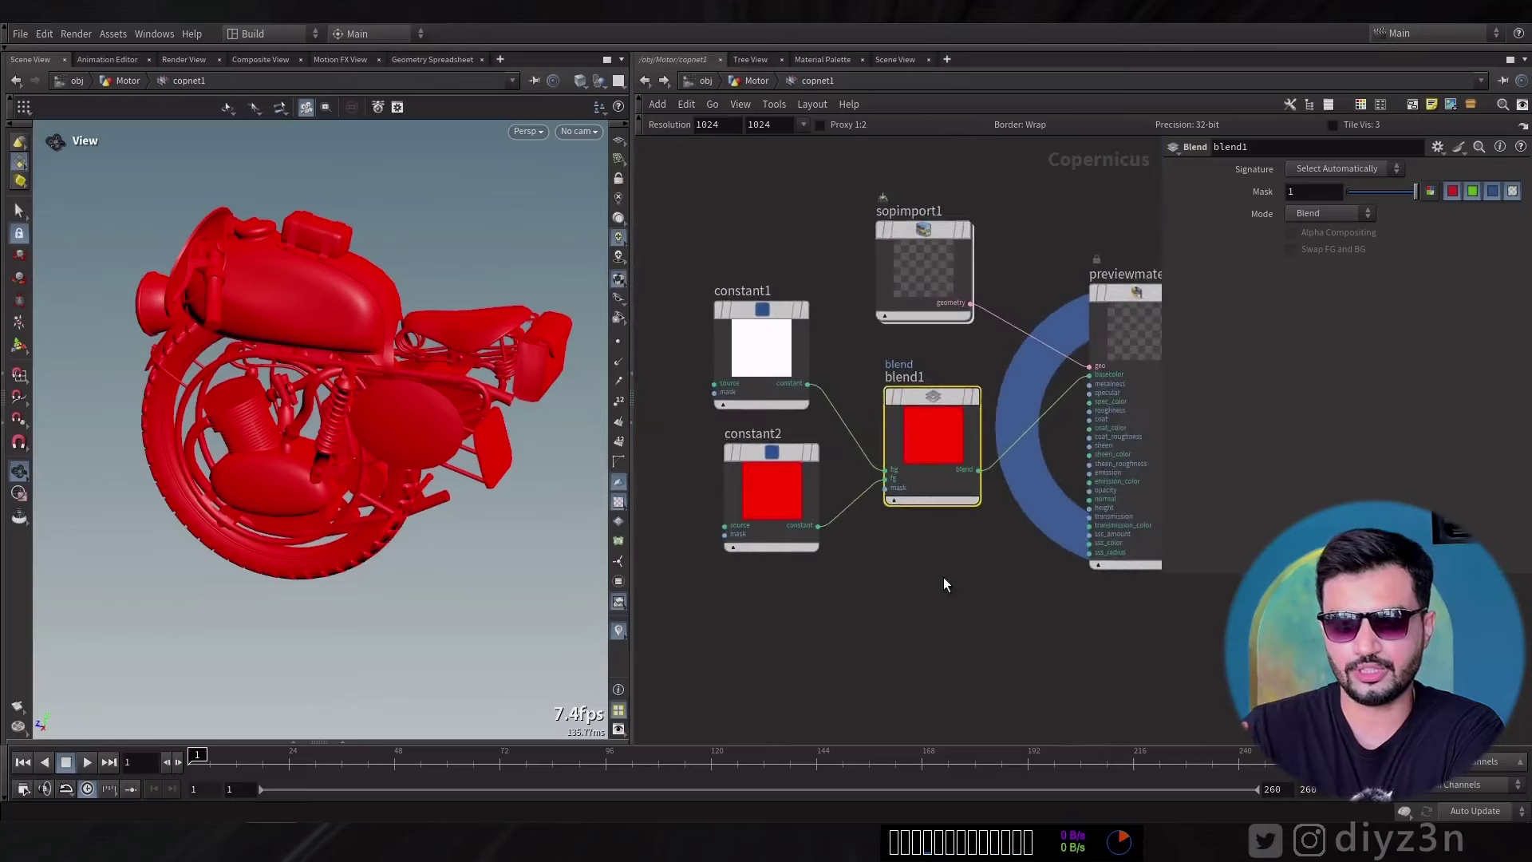
Insert a Mask by Ambient Occlusion node between Steel and TO_COPs in the Motor geometry network, and return into copnet1.
click(908, 280)
key(u)
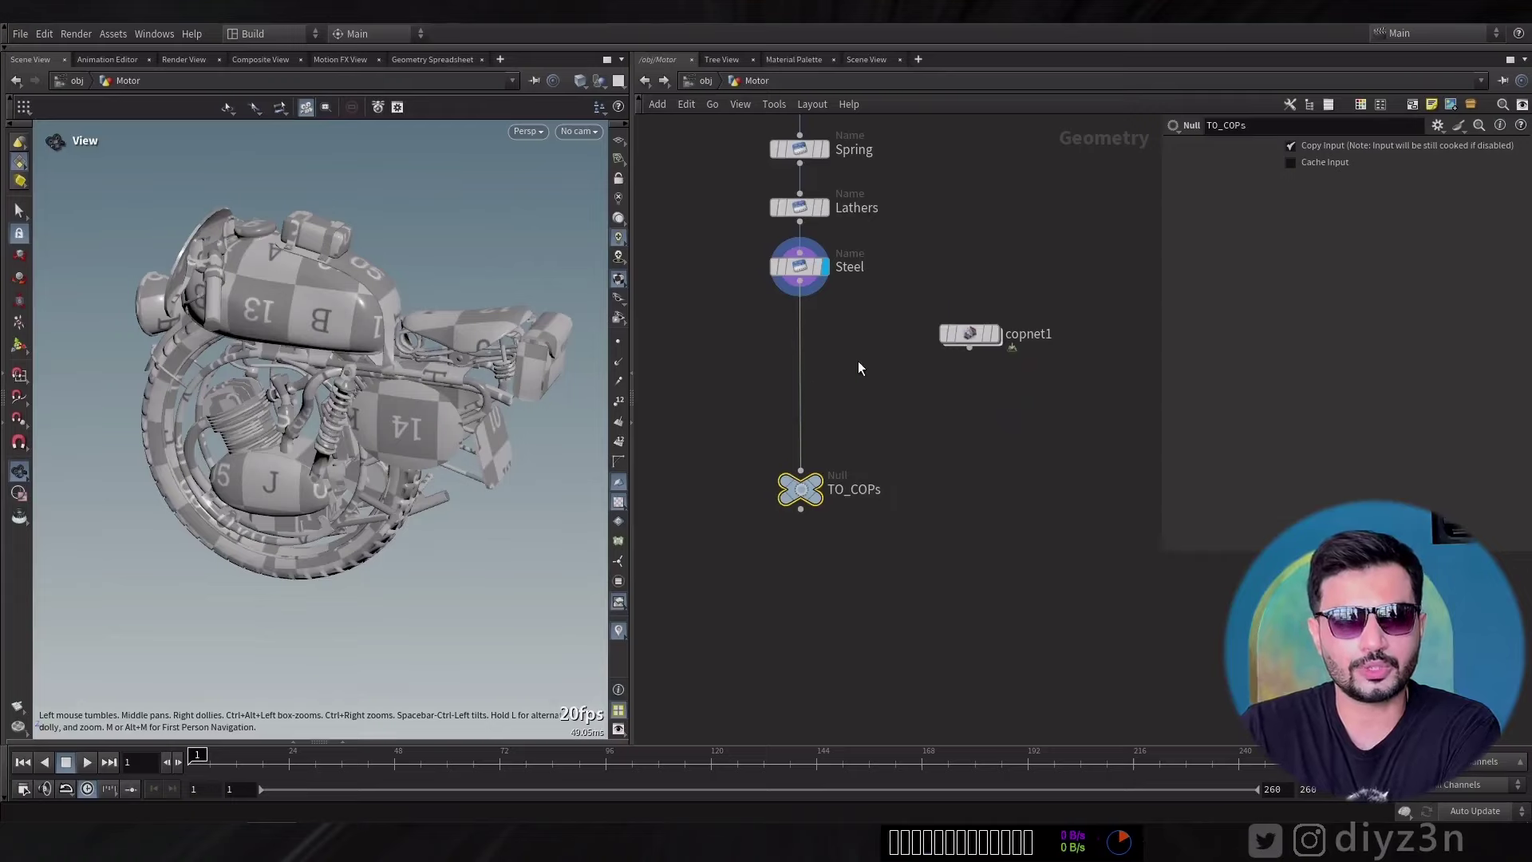
key(Tab)
click(1060, 442)
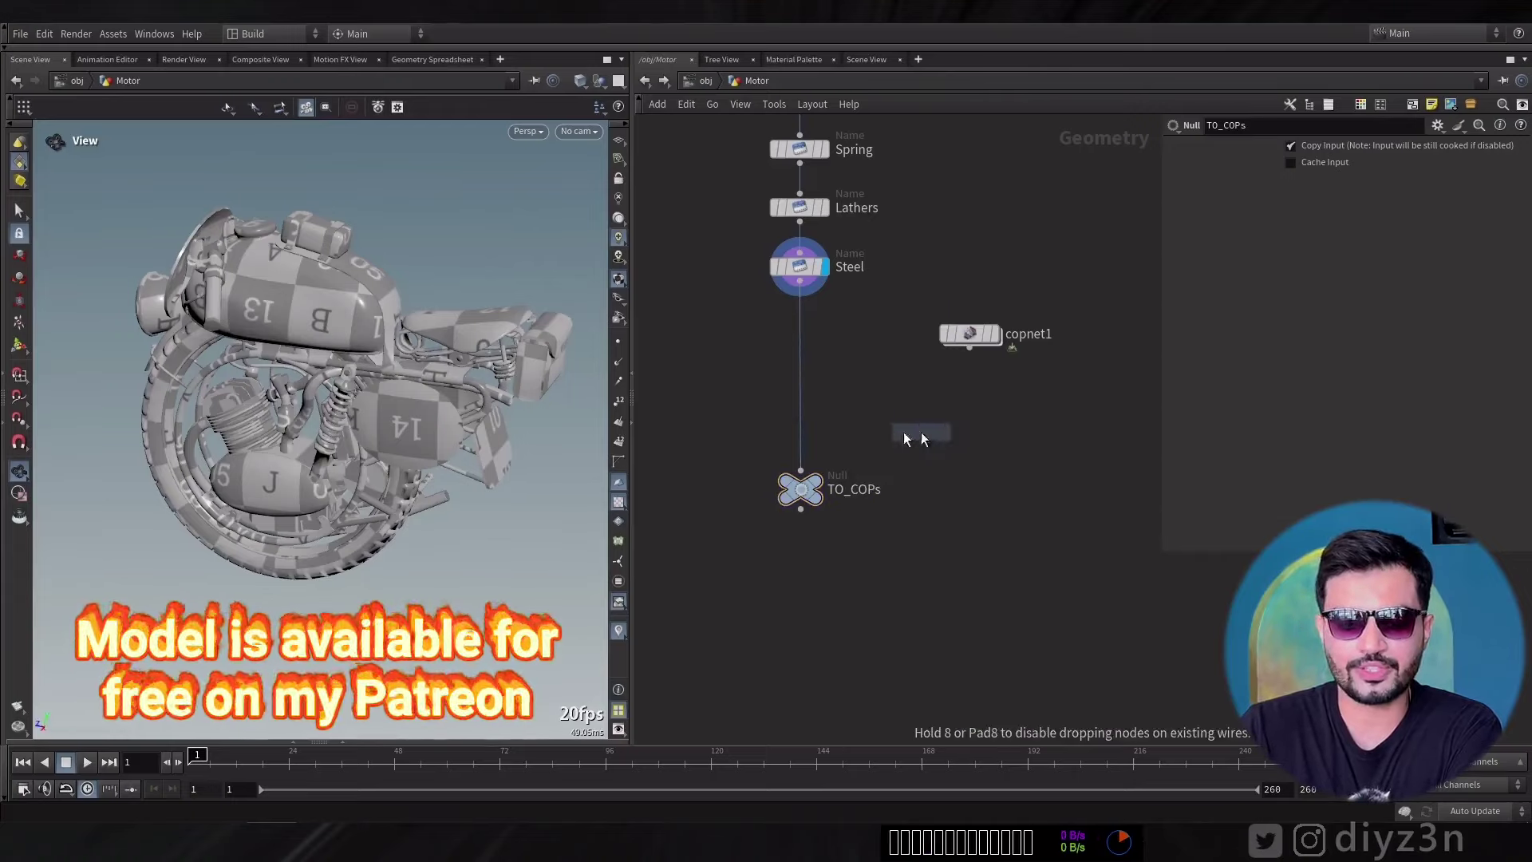
click(798, 393)
middle_click(801, 392)
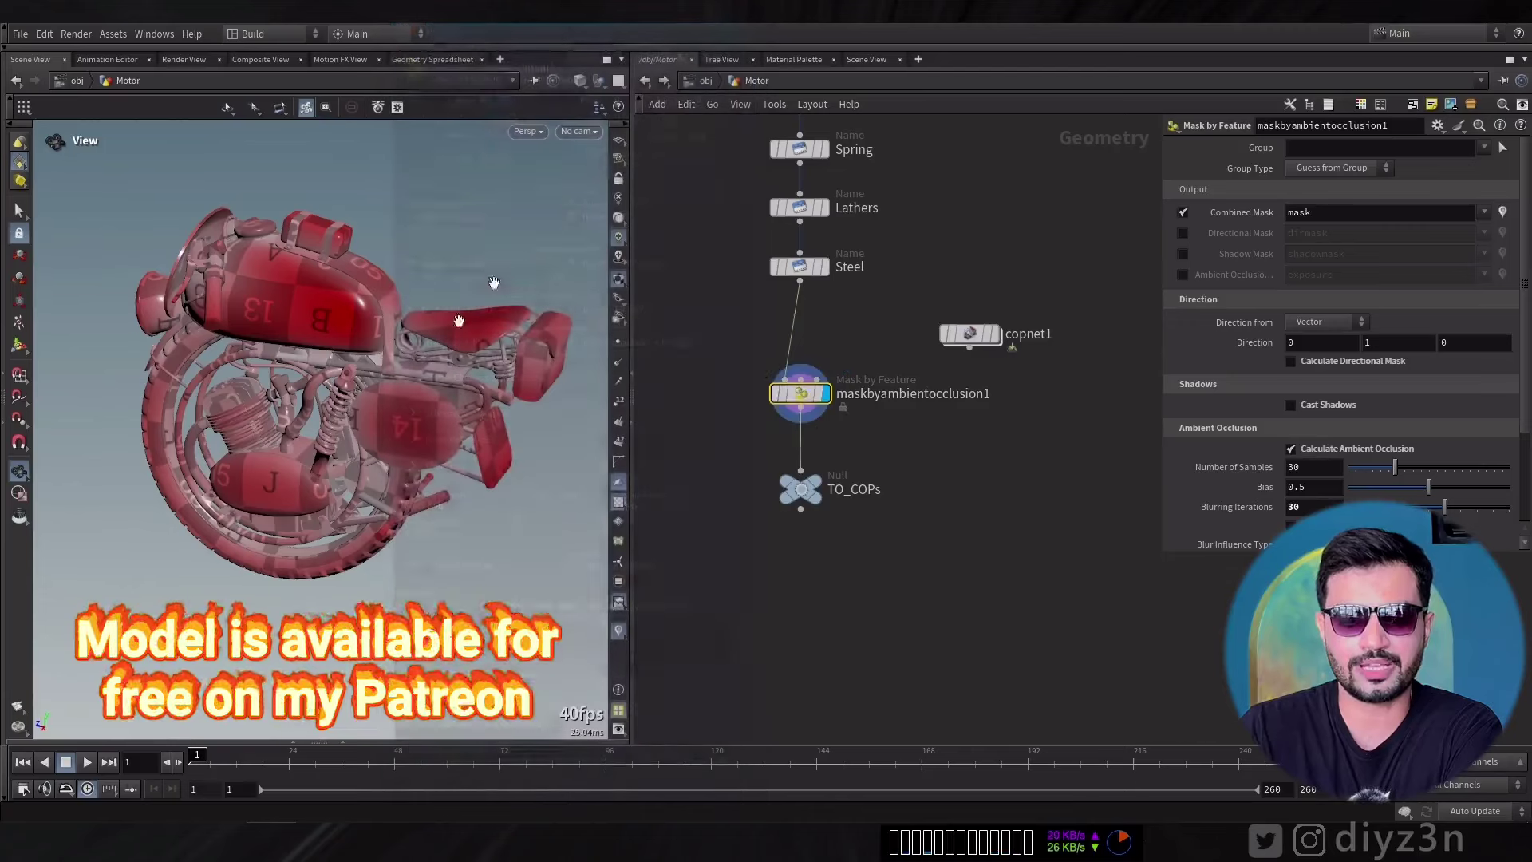
mouse_move(788, 403)
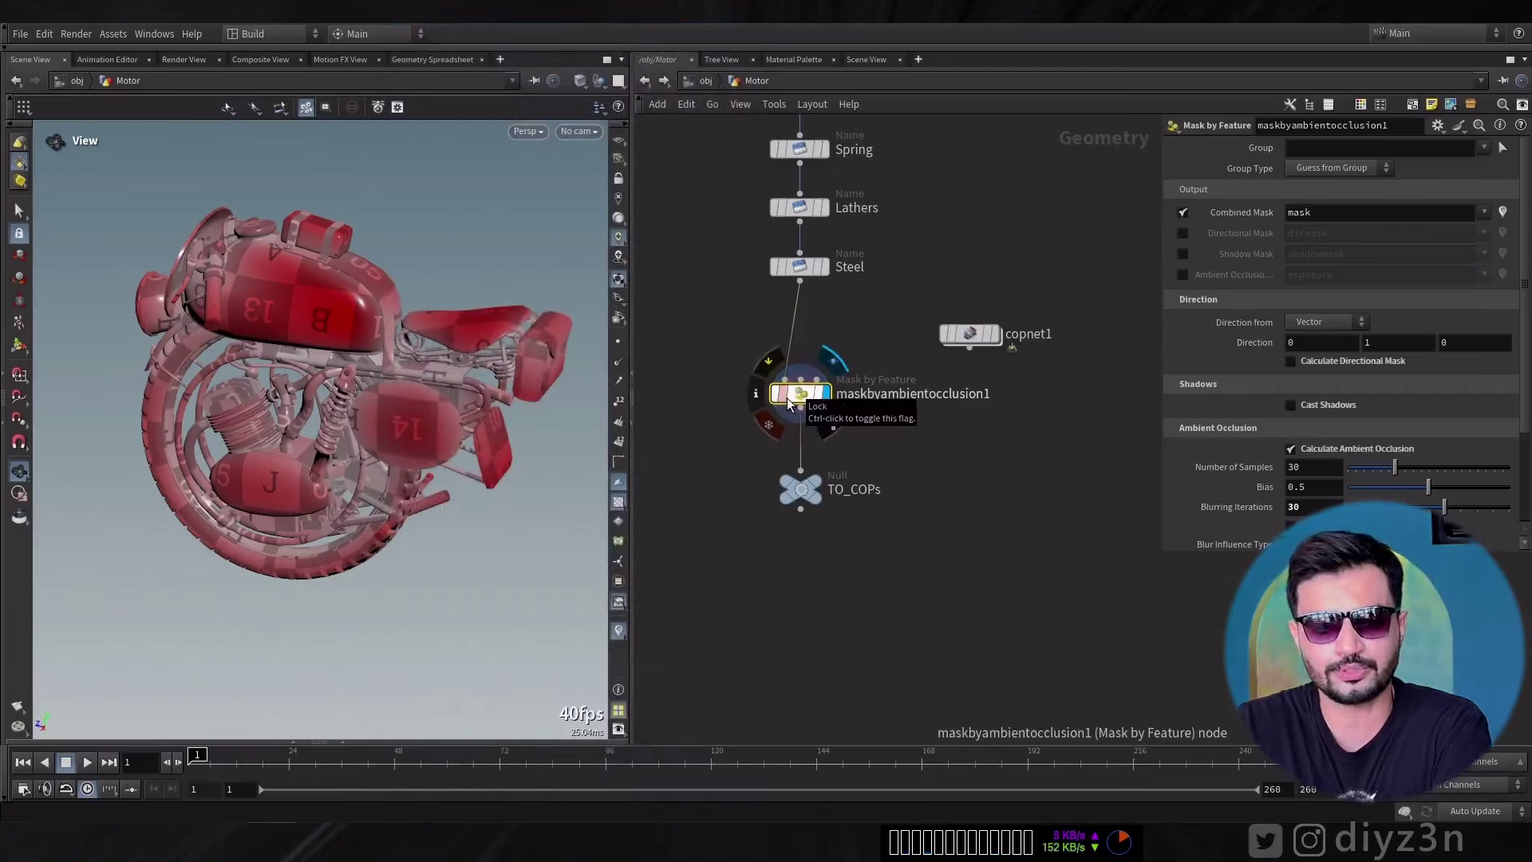
click(824, 399)
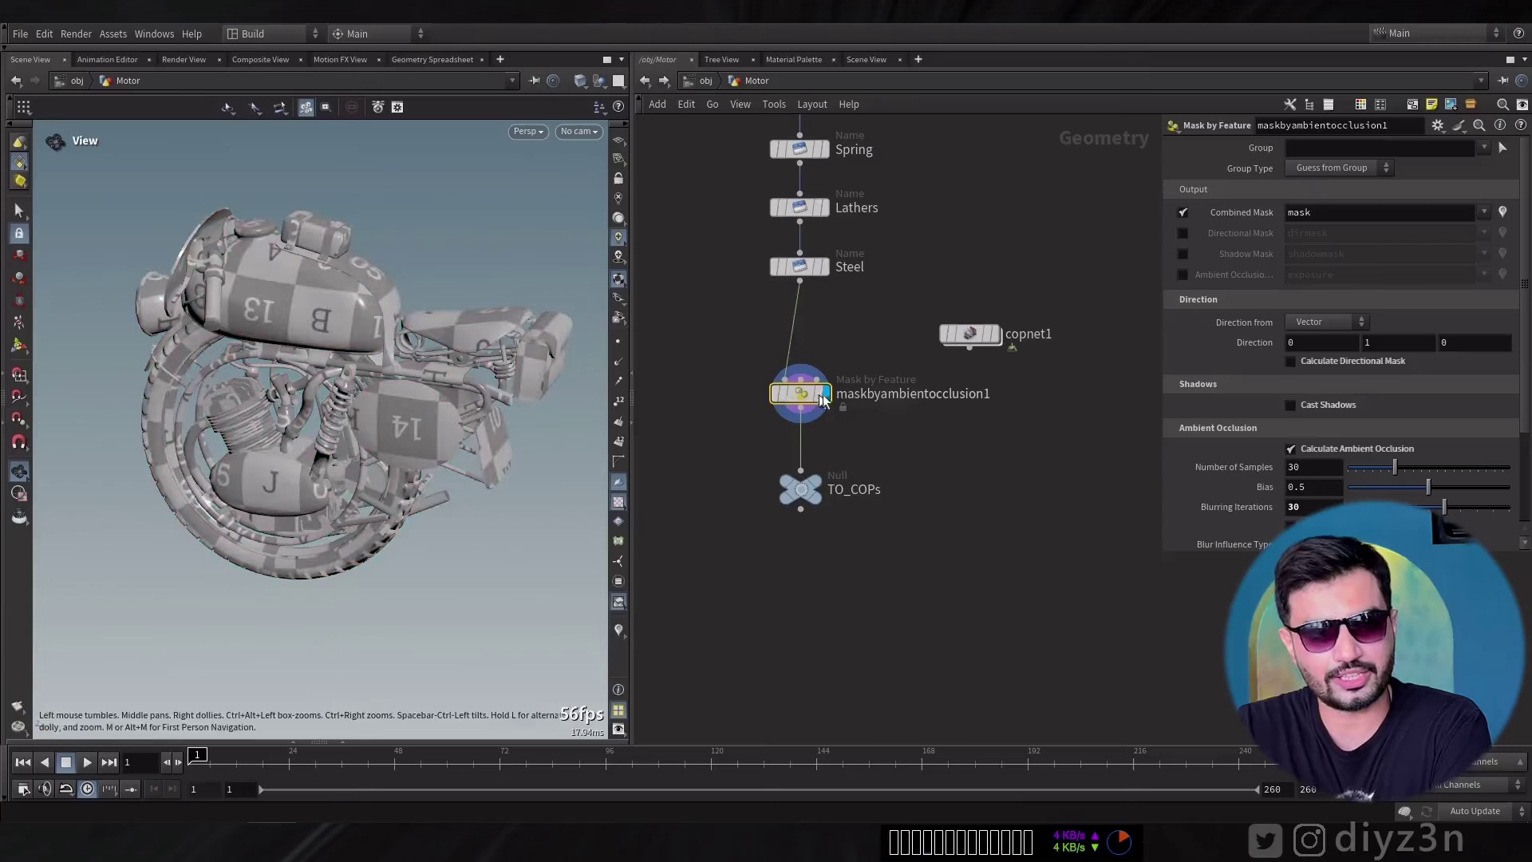
double_click(974, 342)
key(Tab)
text(raster)
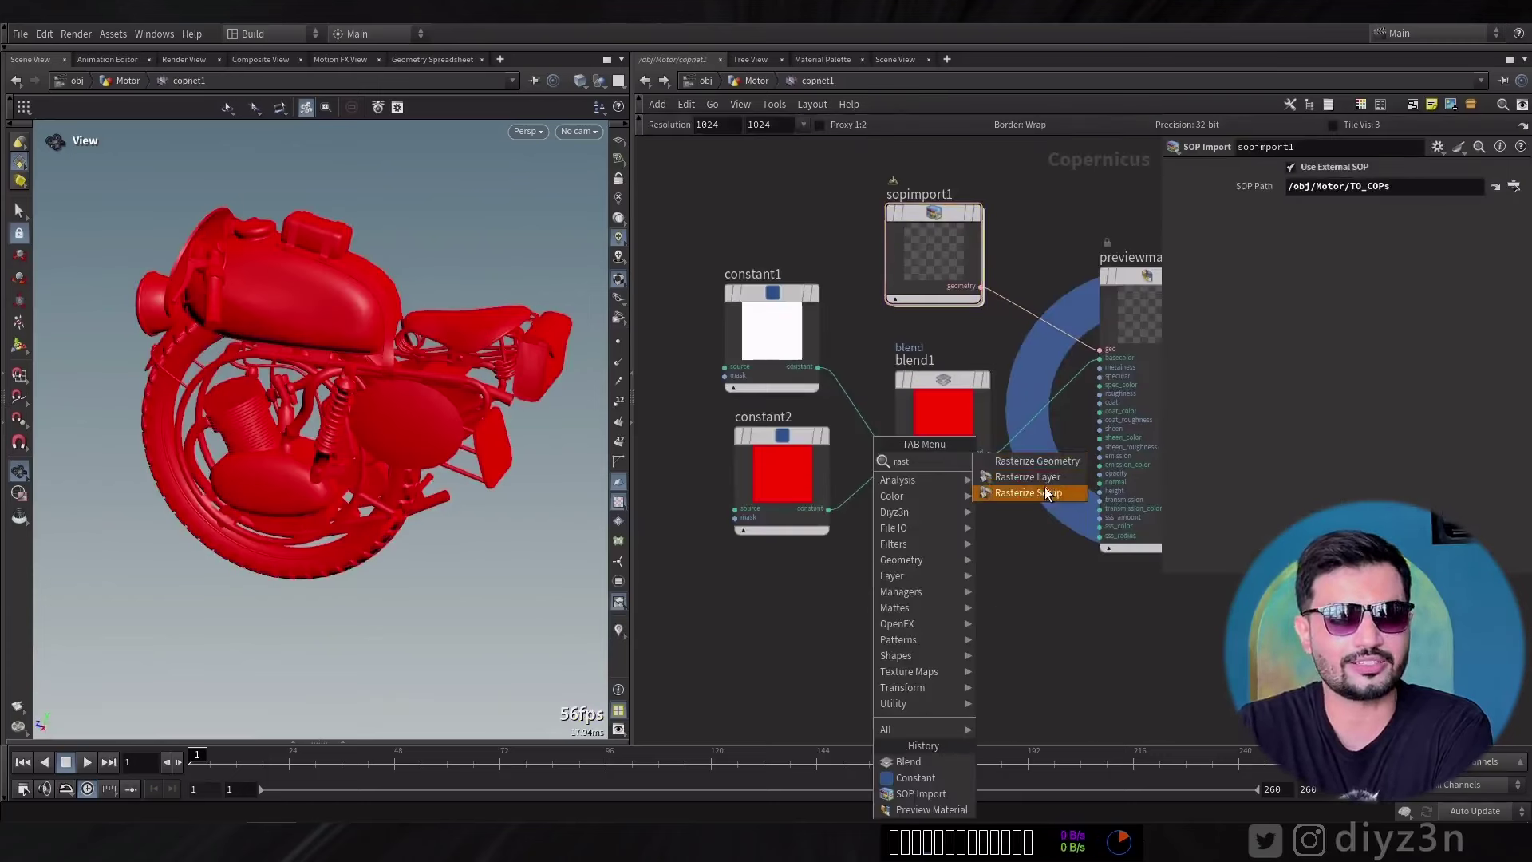
key(Return)
click(904, 610)
key(Delete)
Add a Rasterize Geometry node, feed it the sopimport1 geometry and display it.
key(Tab)
click(1032, 458)
click(847, 638)
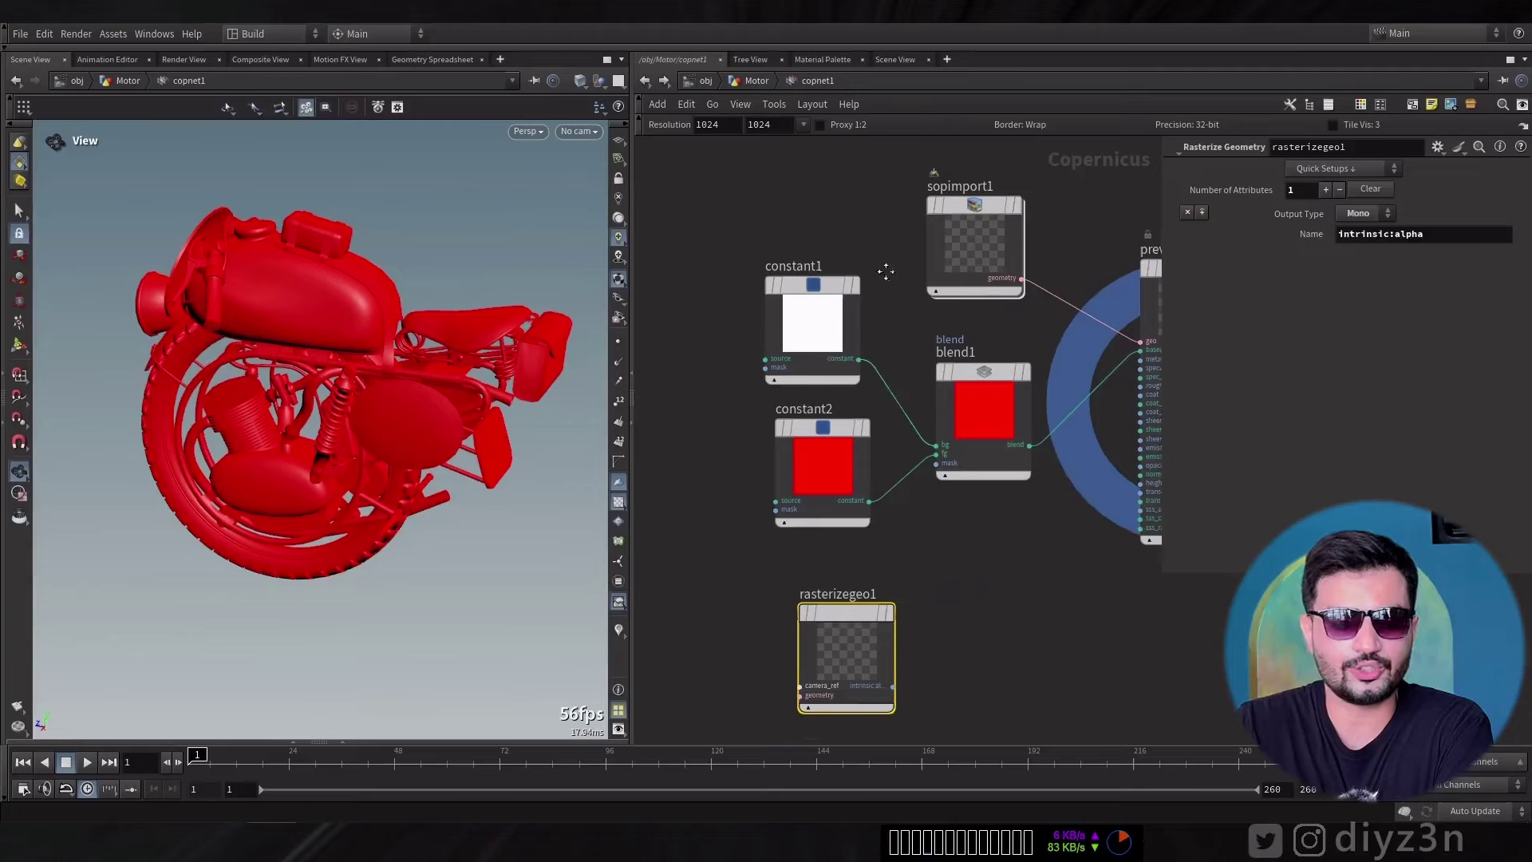
click(806, 223)
click(890, 612)
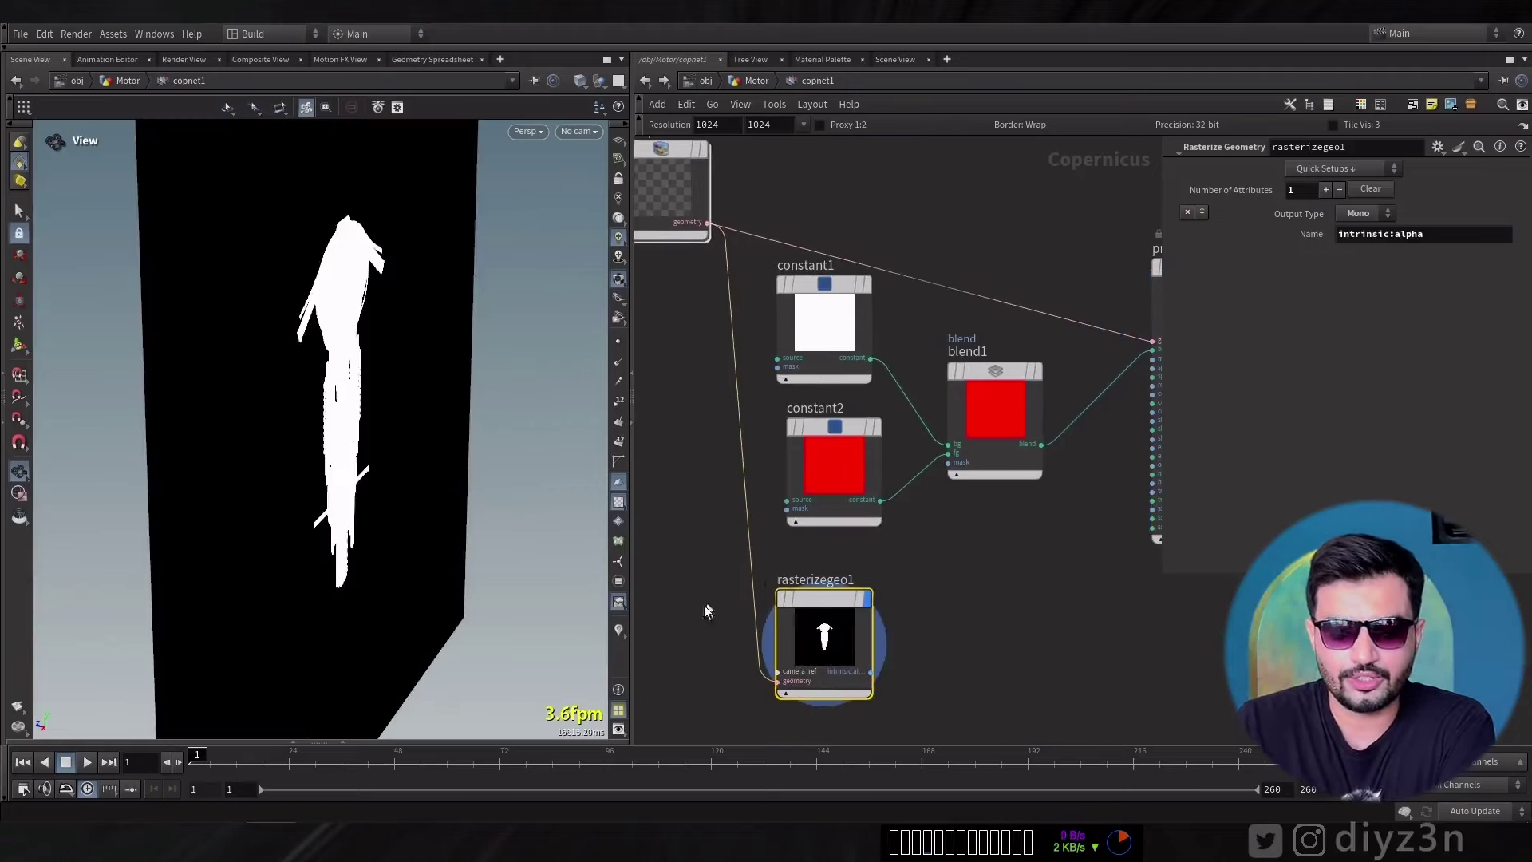
Insert a Rasterize Setup node between sopimport1 and the Rasterize Geometry node.
key(Tab)
click(798, 559)
click(718, 542)
click(930, 630)
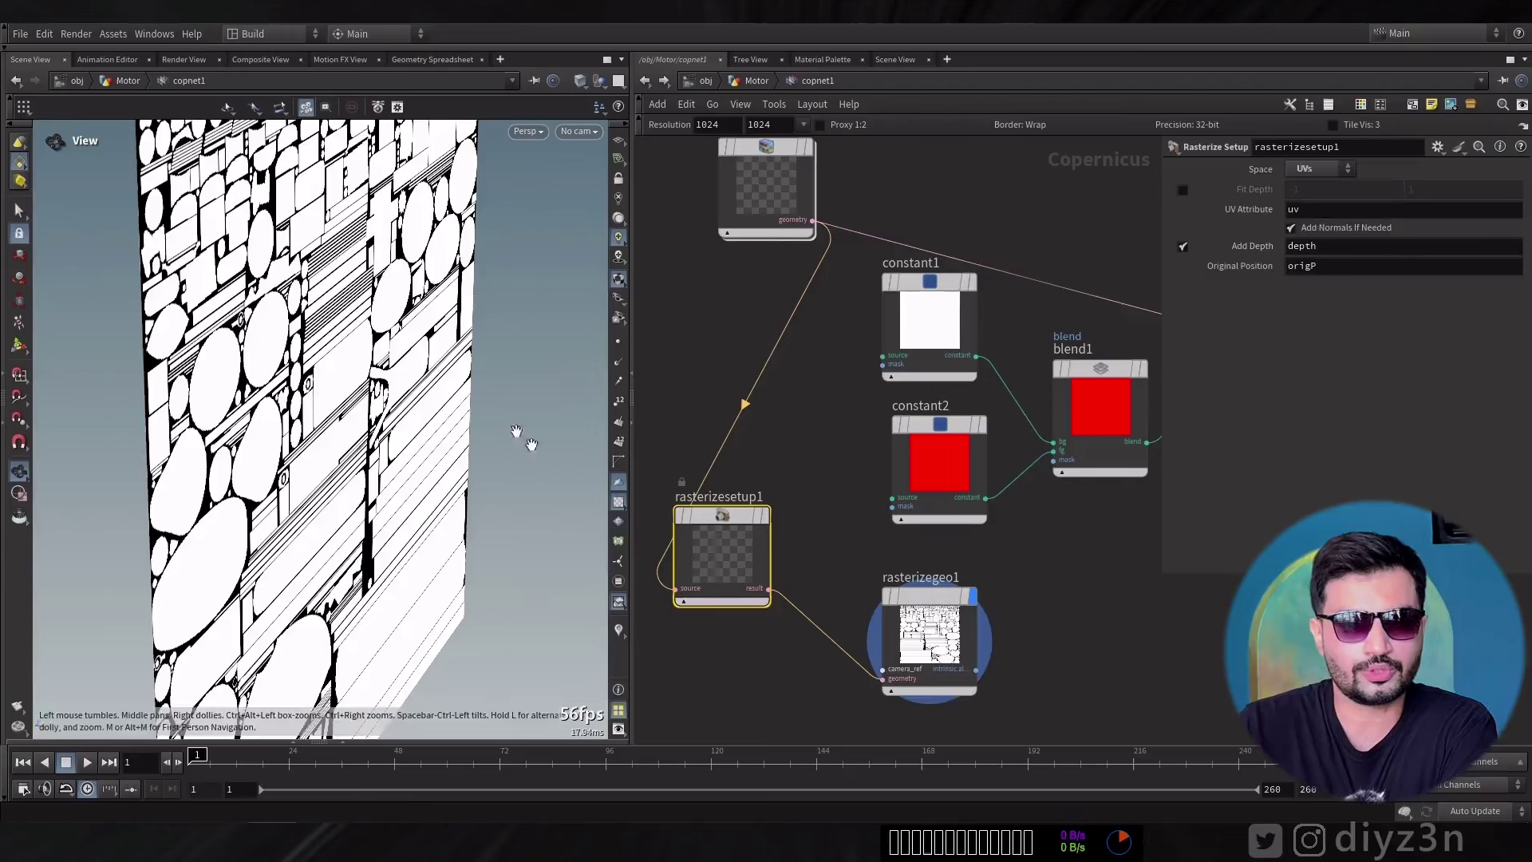
Set the Rasterize Geometry attribute name to mask and wire its output into blend1's mask input.
double_click(1366, 233)
text(mask)
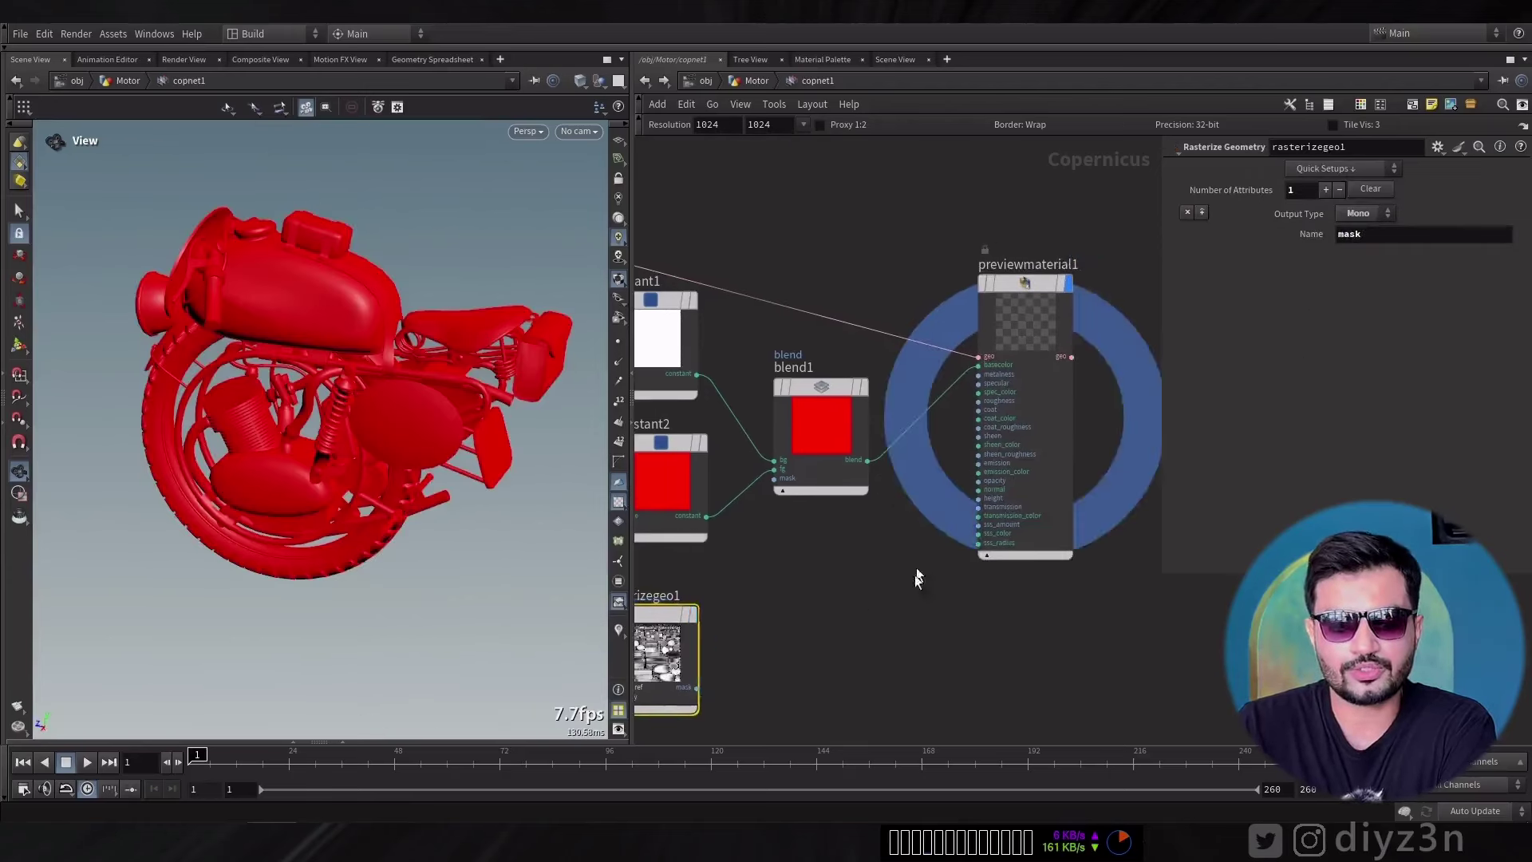
click(778, 625)
click(856, 417)
drag(264, 364, 558, 322)
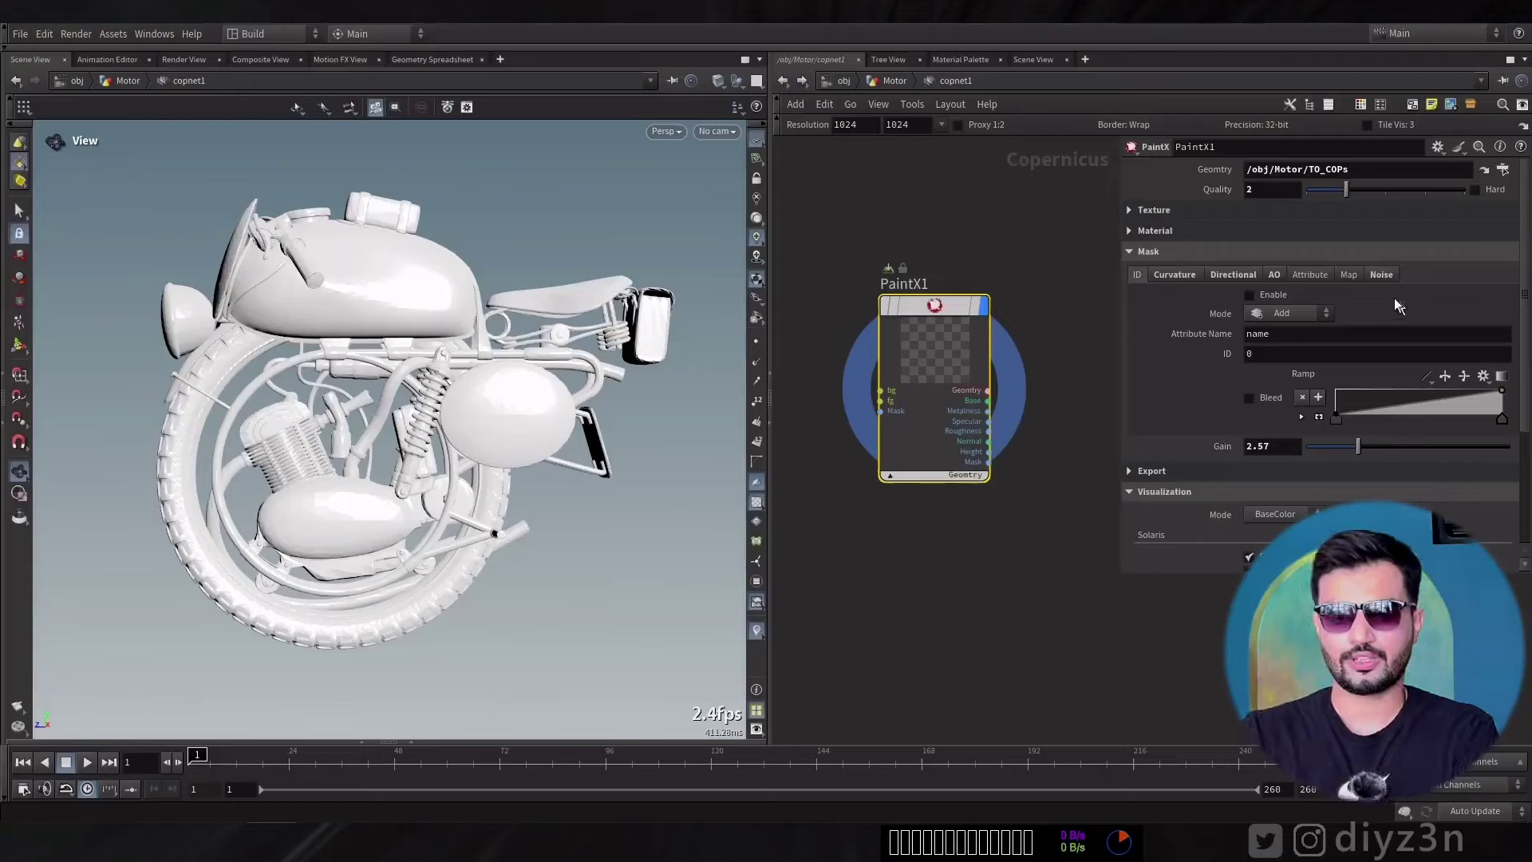
Enable PaintX1's ID mask with different ID values, and preview the directional mask on the motorcycle.
click(1272, 296)
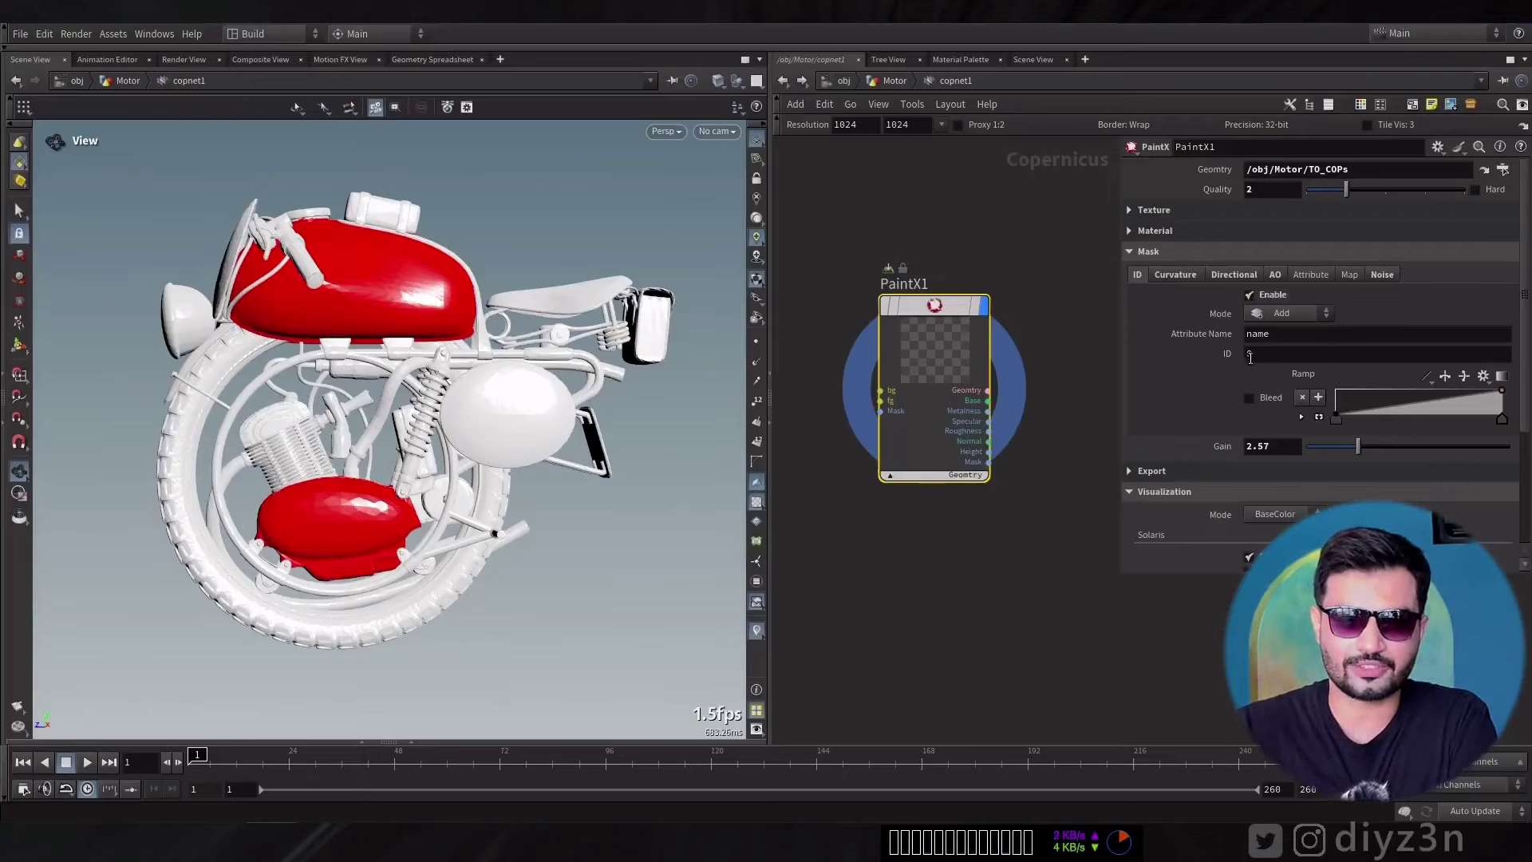
middle_drag(1279, 352, 1301, 350)
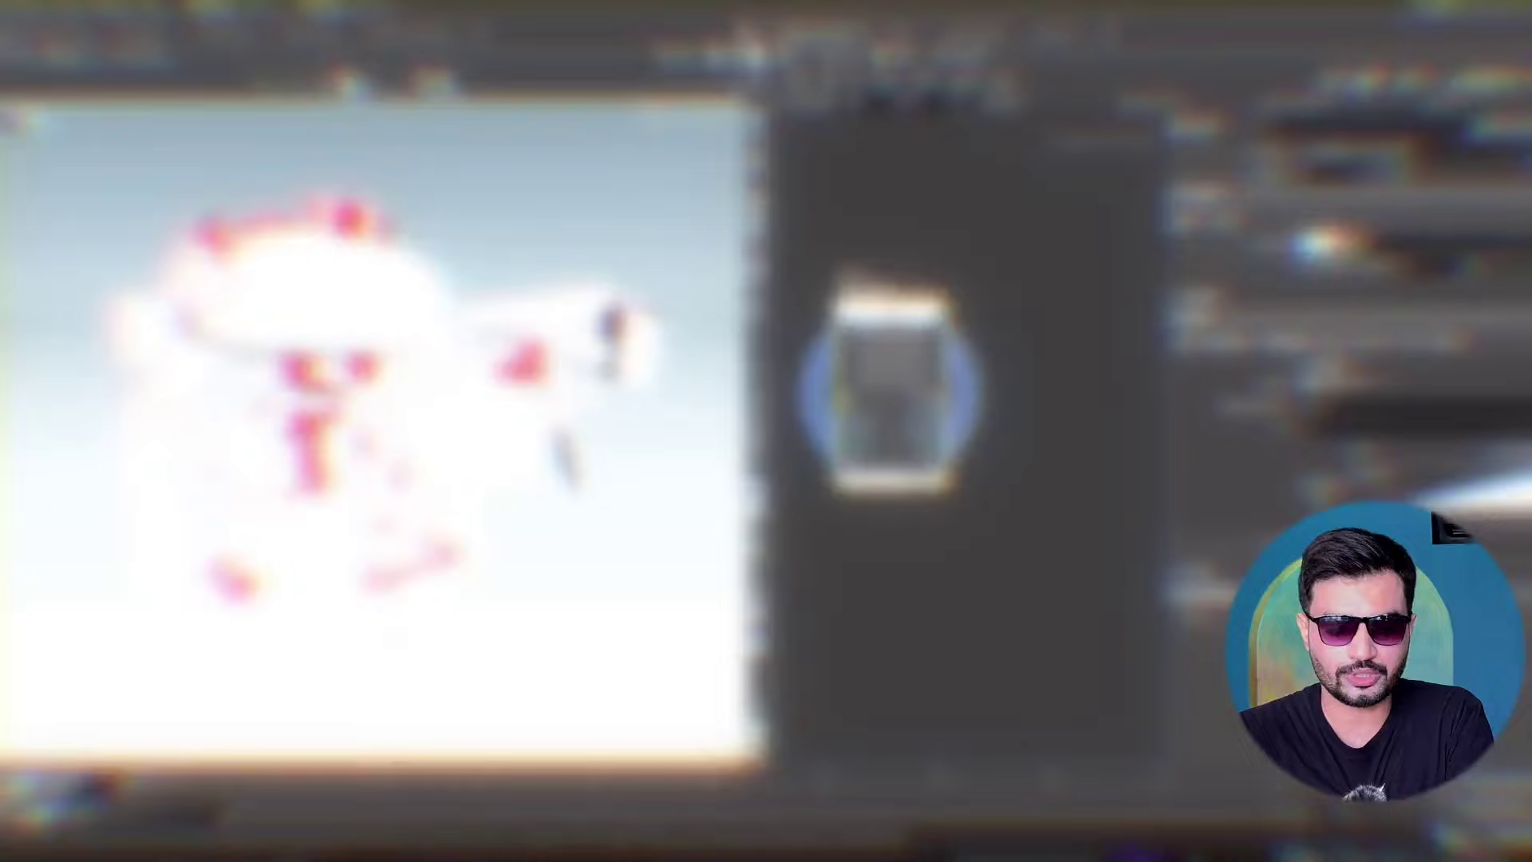
scroll(383, 277, up, 3)
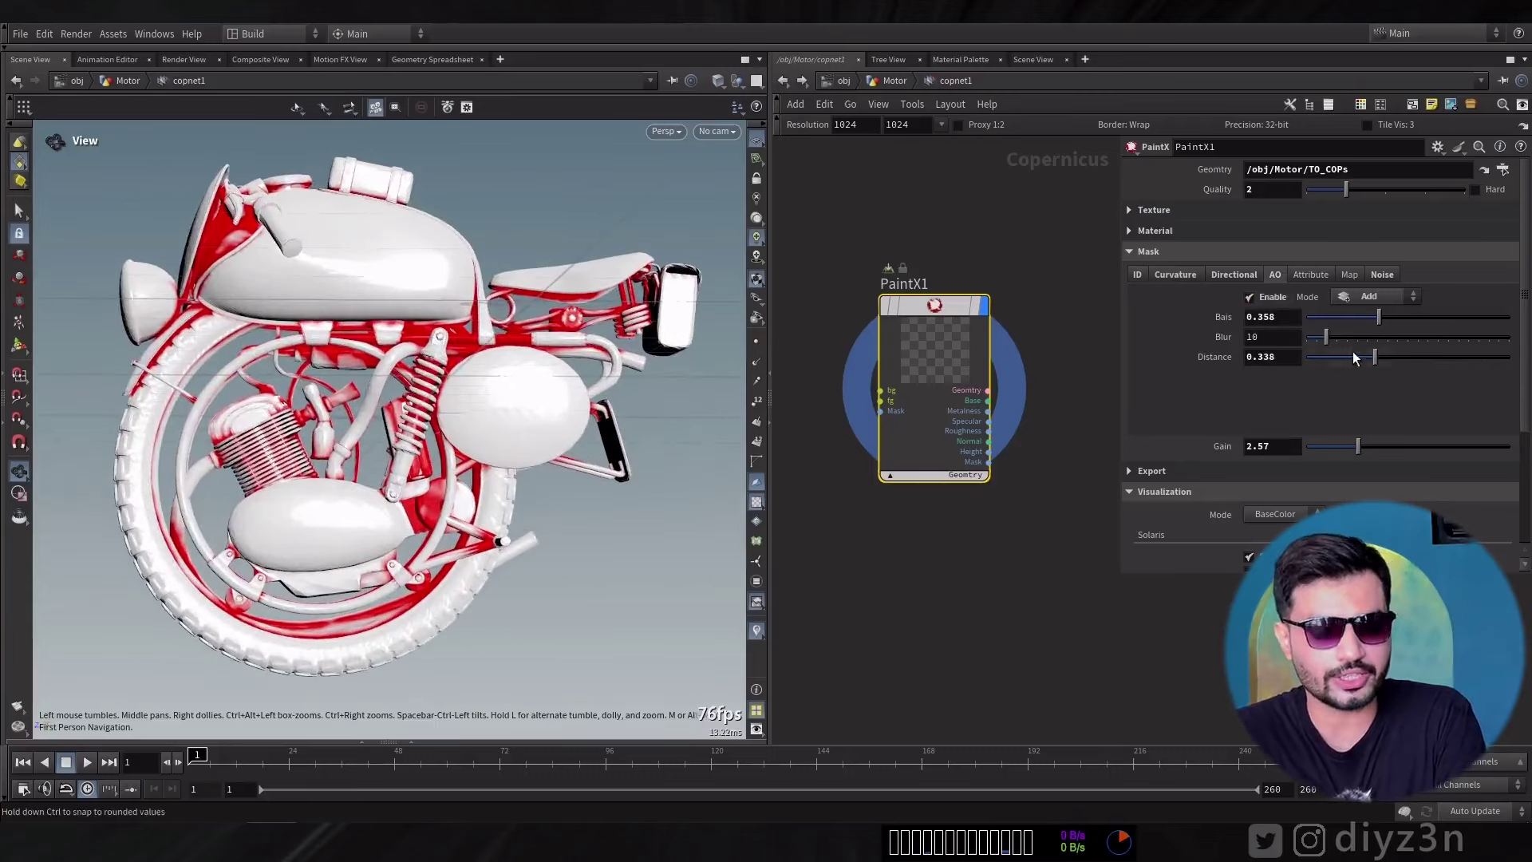
click(1236, 275)
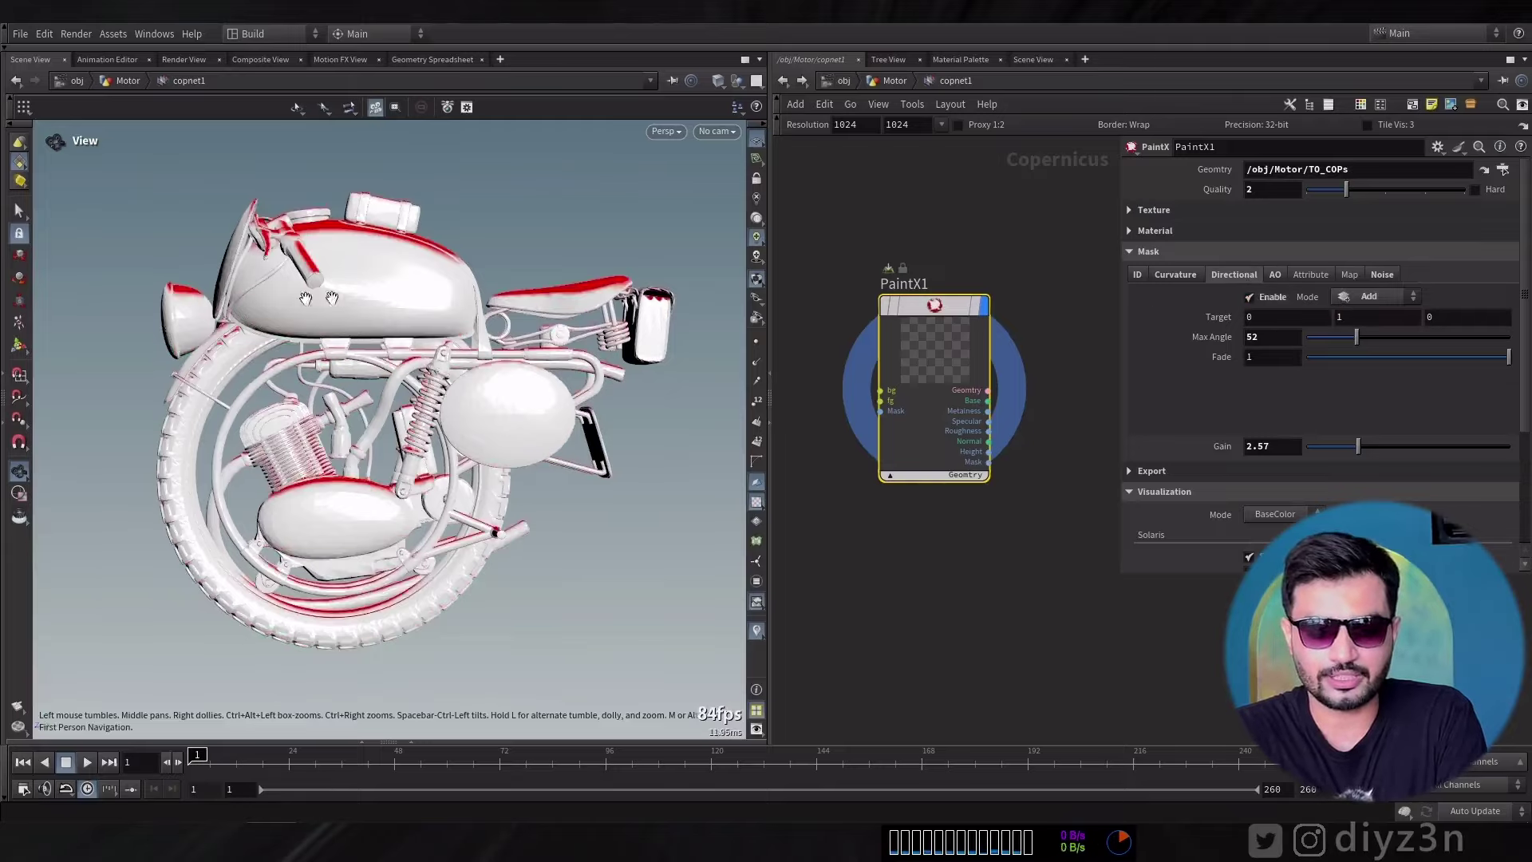
mouse_move(360, 399)
mouse_down()
mouse_move(267, 332)
mouse_move(383, 367)
mouse_up()
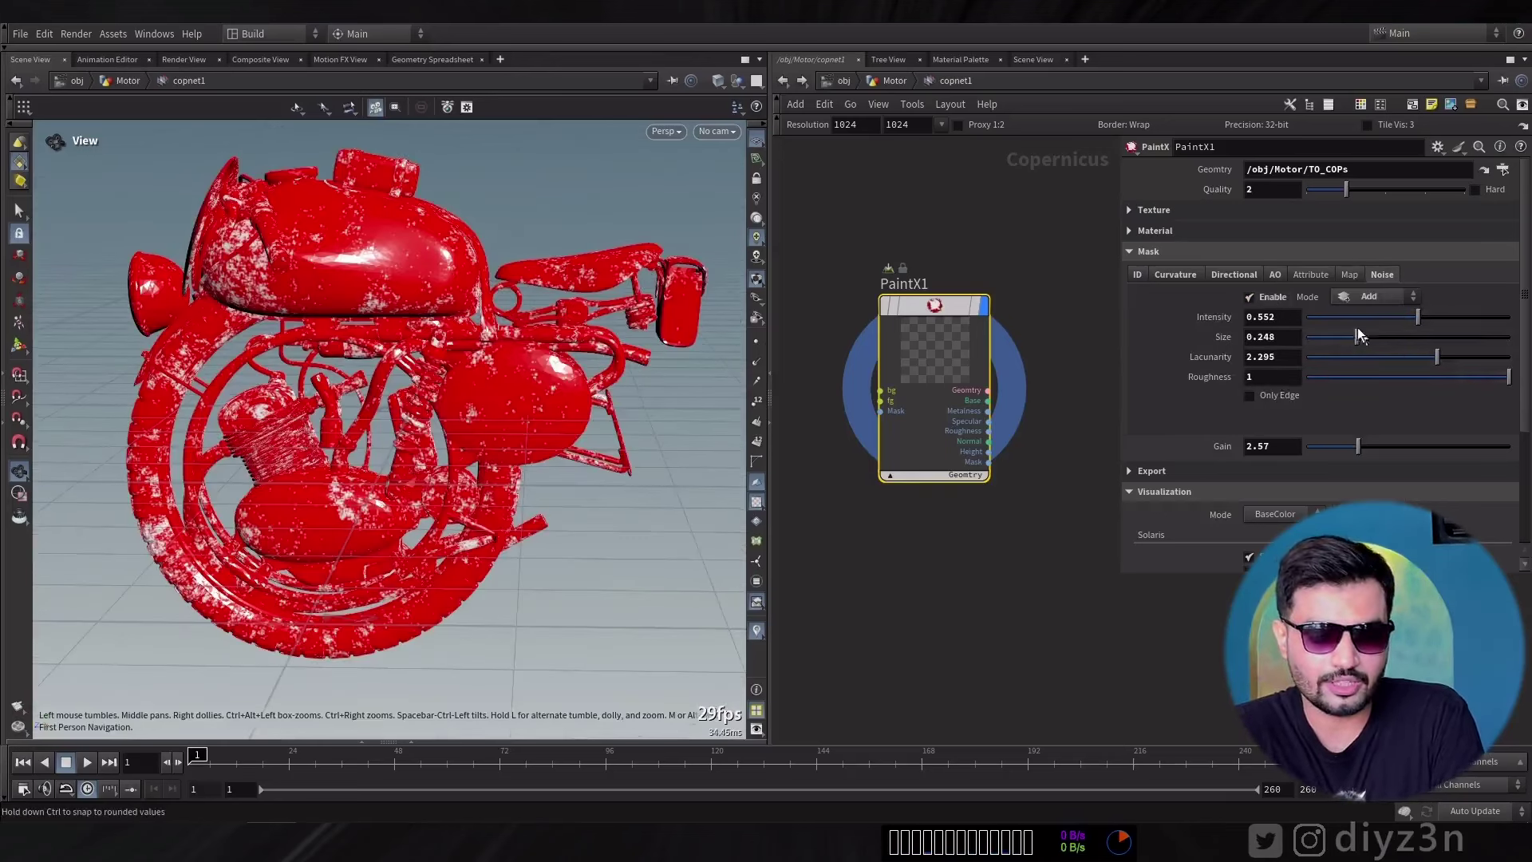
Set PaintX1's noise mask to intensity 0.744 and size 0.197, with its mode set to Multiply.
drag(1327, 334, 1457, 317)
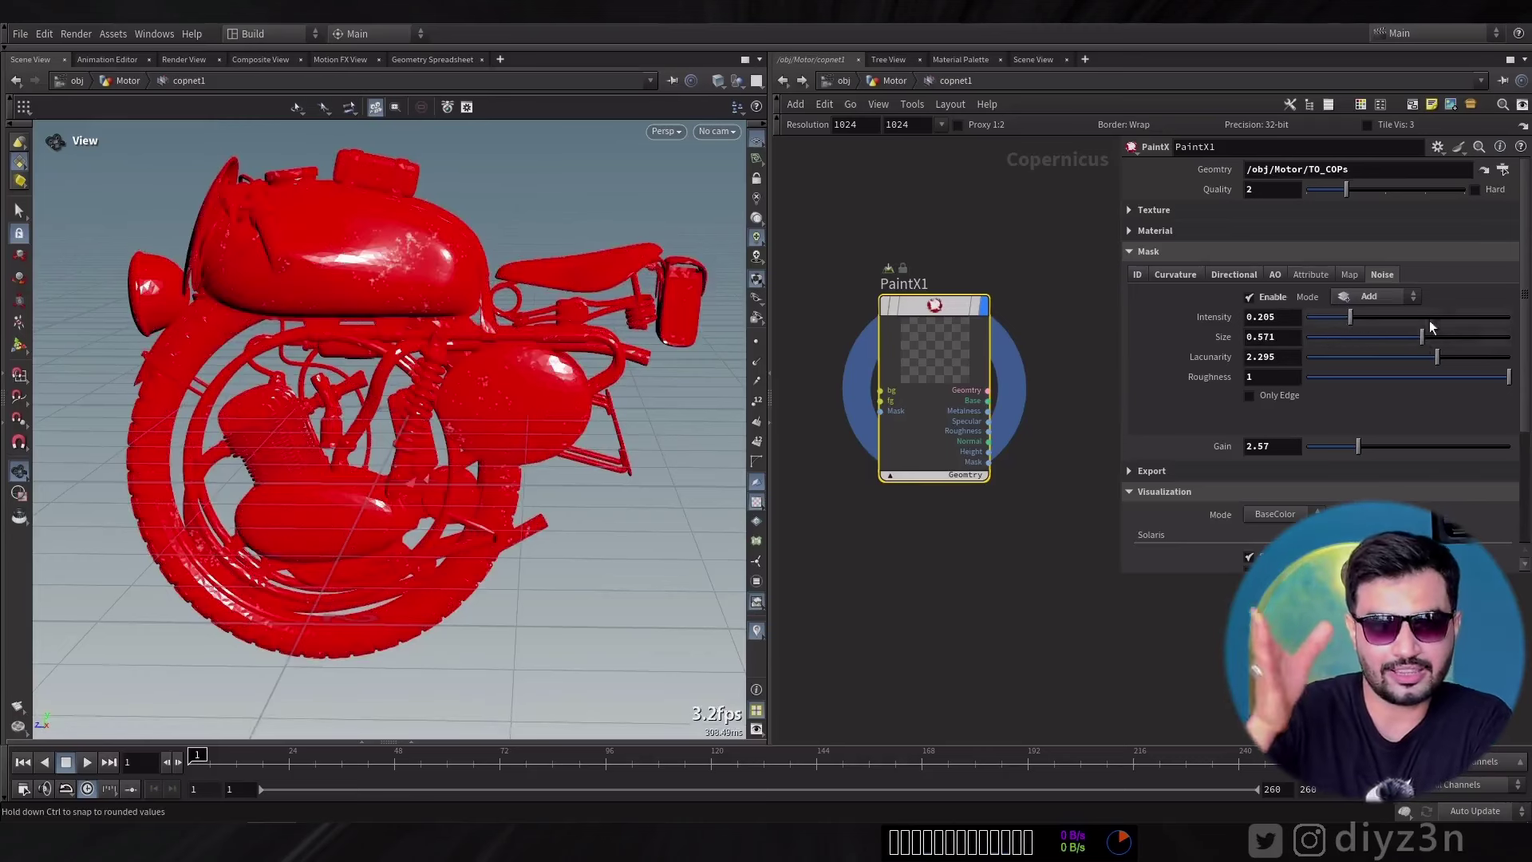
click(1233, 274)
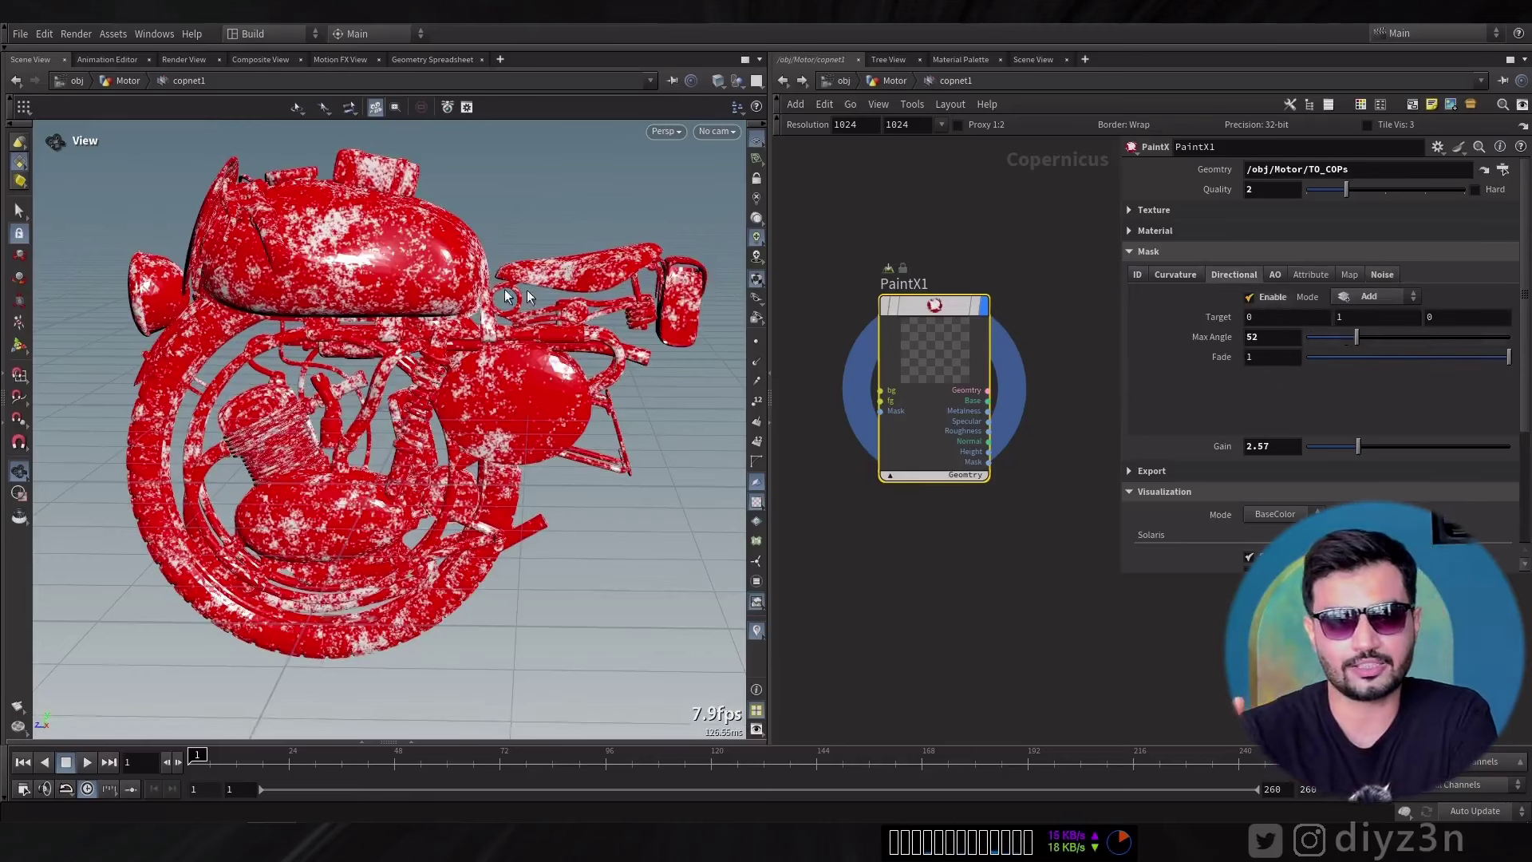
click(1381, 275)
click(1377, 296)
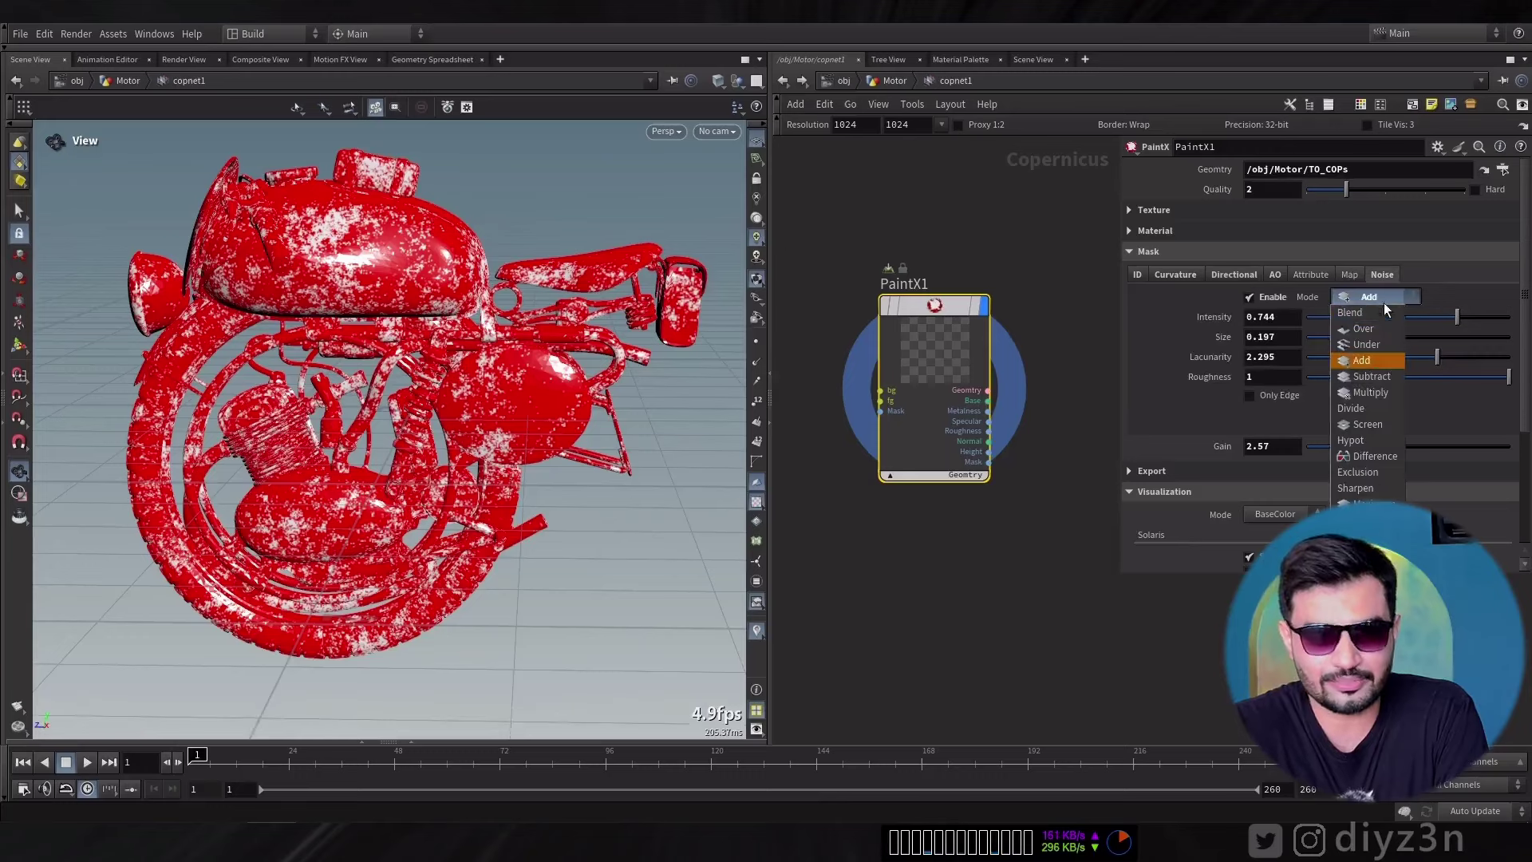
click(1386, 391)
drag(414, 359, 490, 333)
Adjust the Distance of PaintX1's ambient occlusion mask.
click(1276, 274)
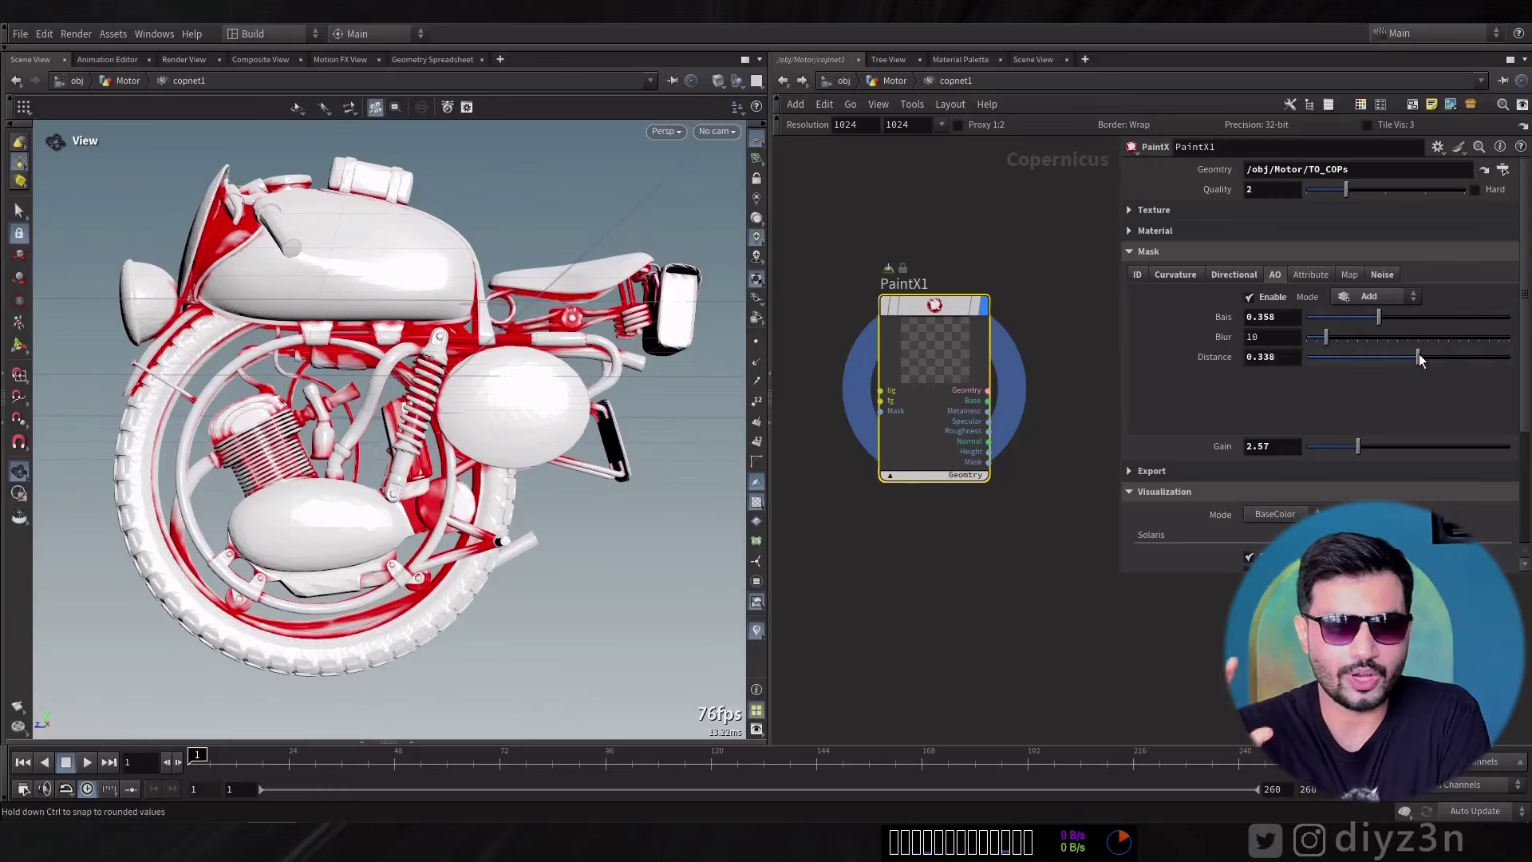
drag(1418, 357, 1358, 357)
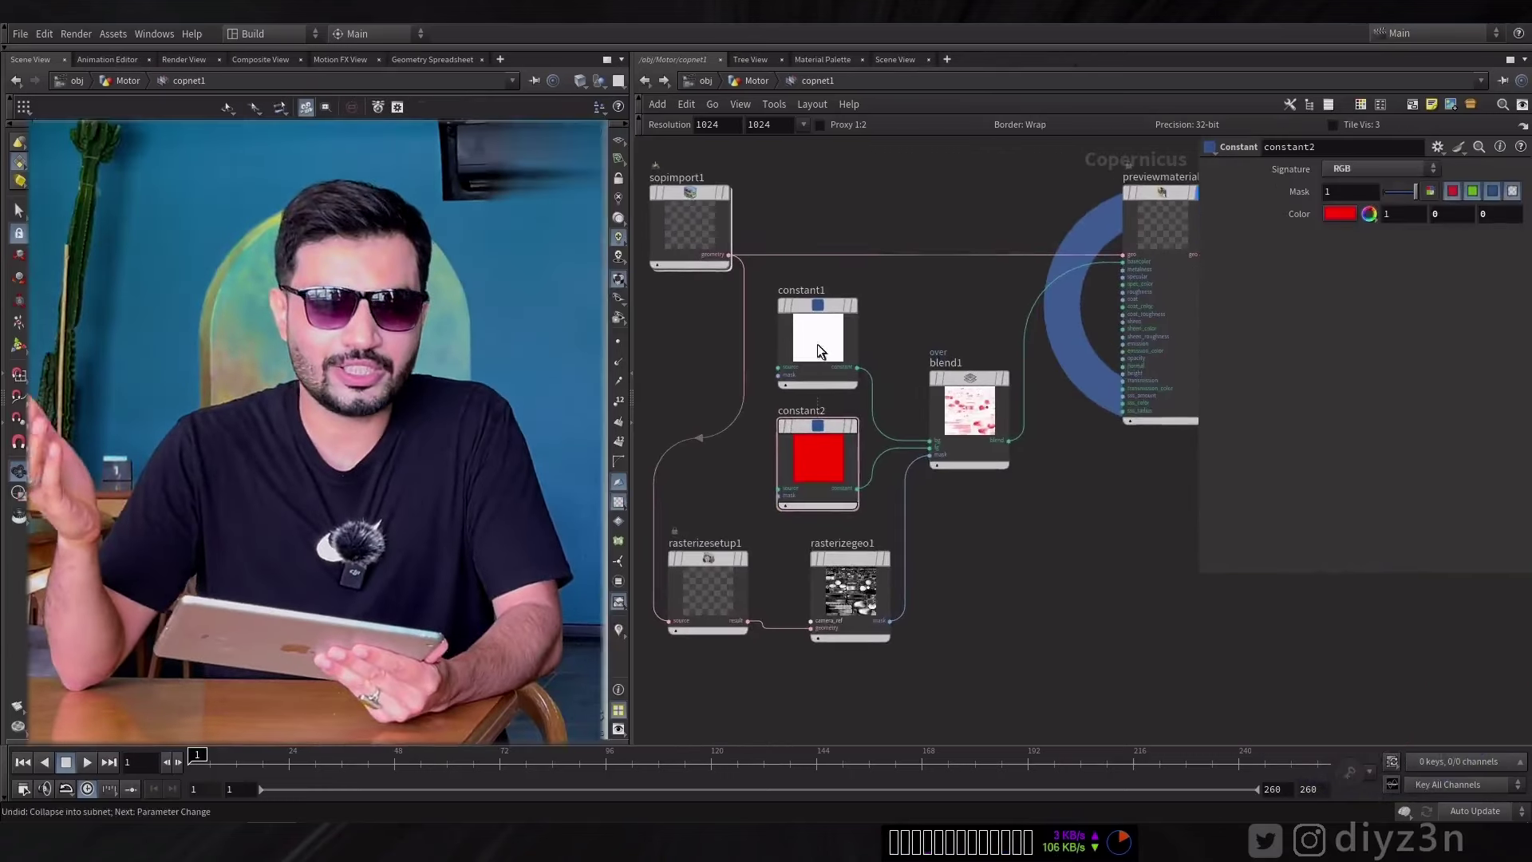
Add a File node that loads the metal_details.001.jpg texture and display it.
key(Tab)
text(f)
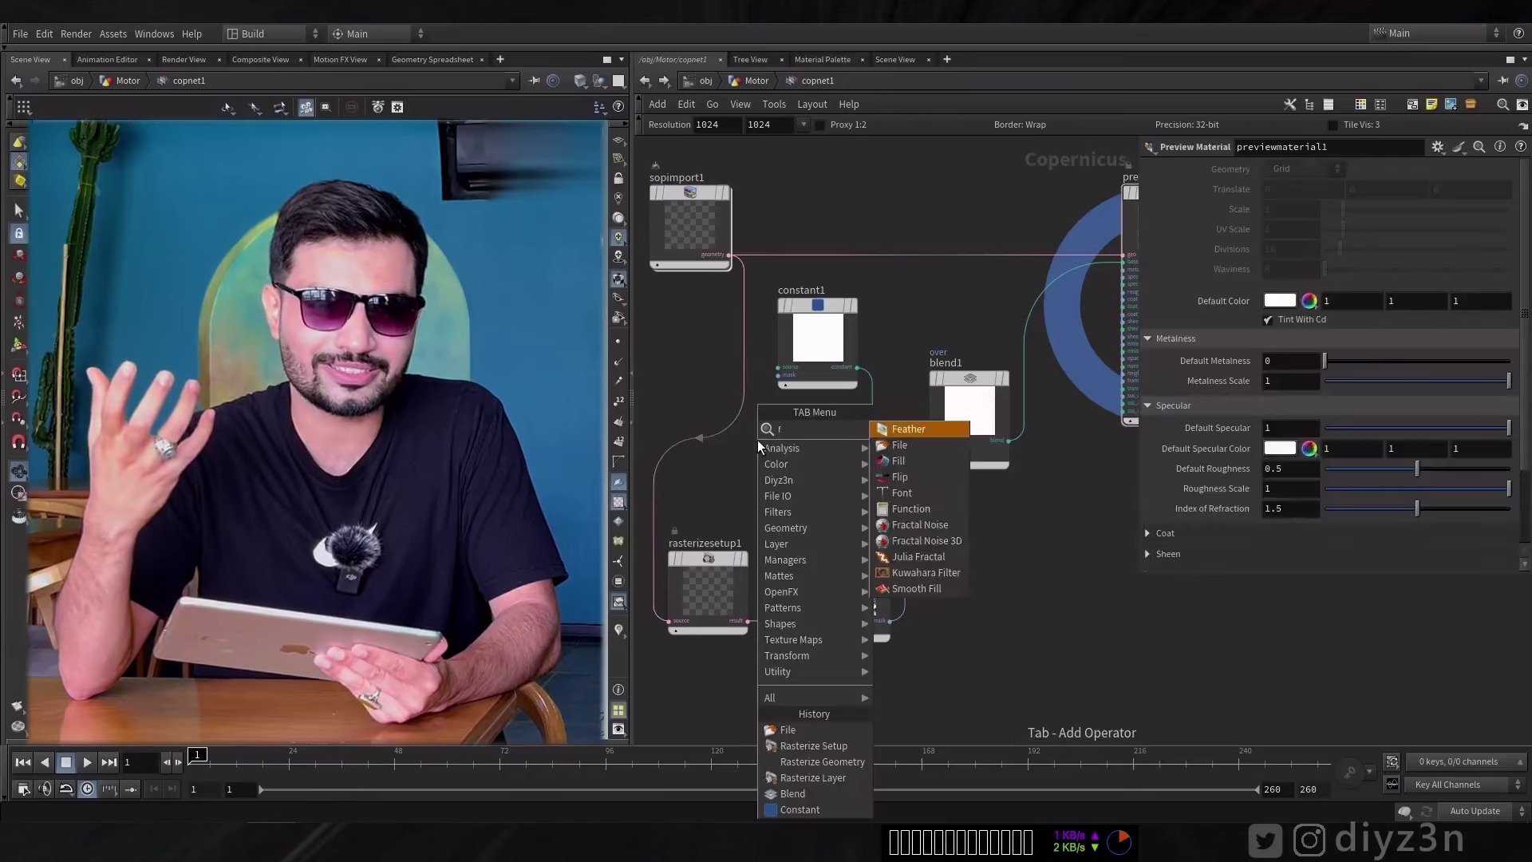
click(899, 444)
click(782, 461)
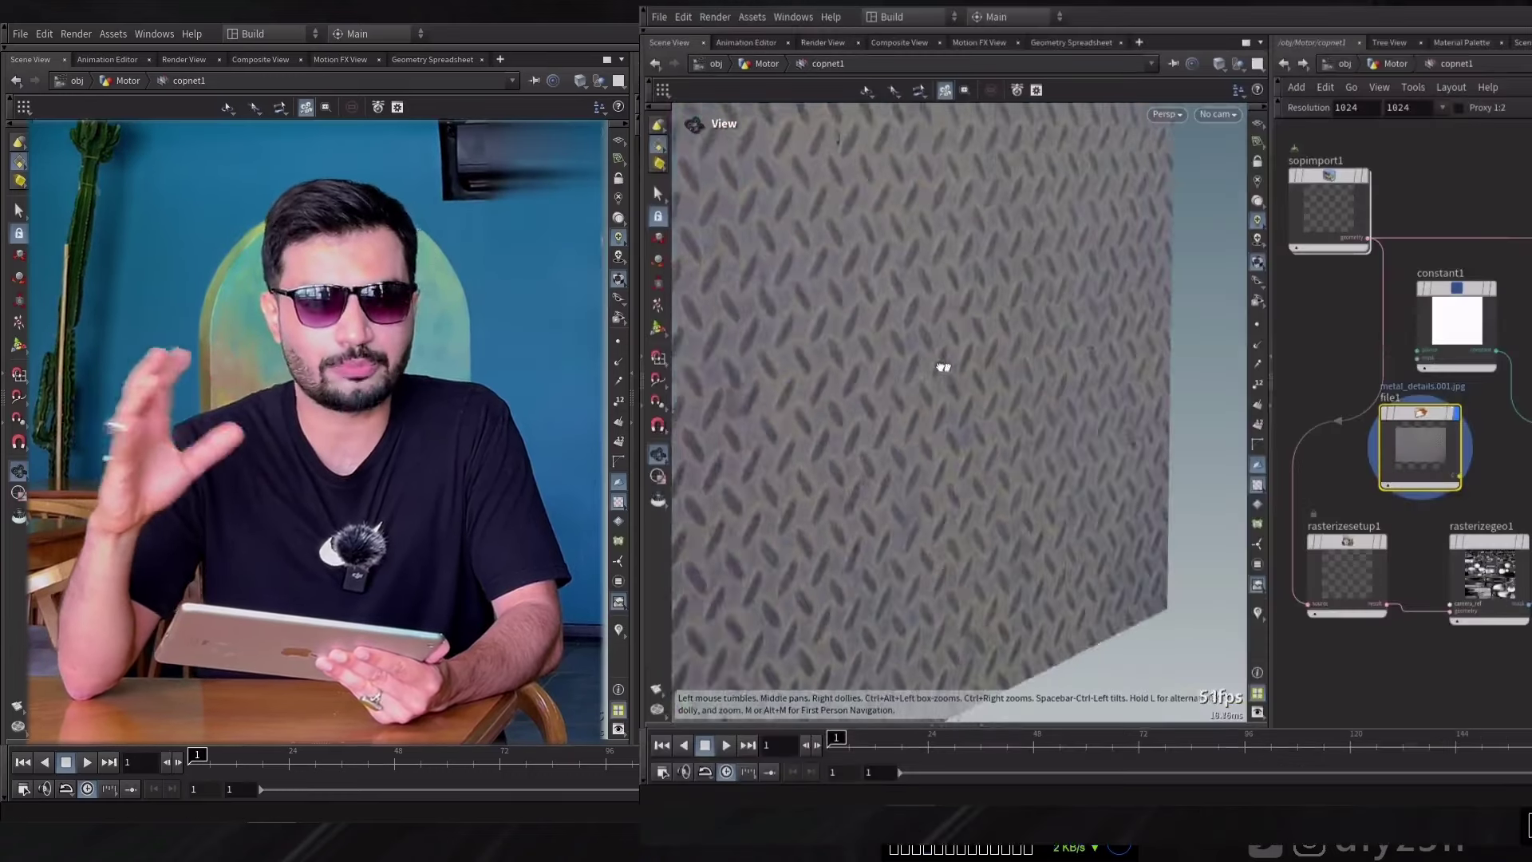
scroll(878, 359, down, 5)
drag(766, 428, 778, 431)
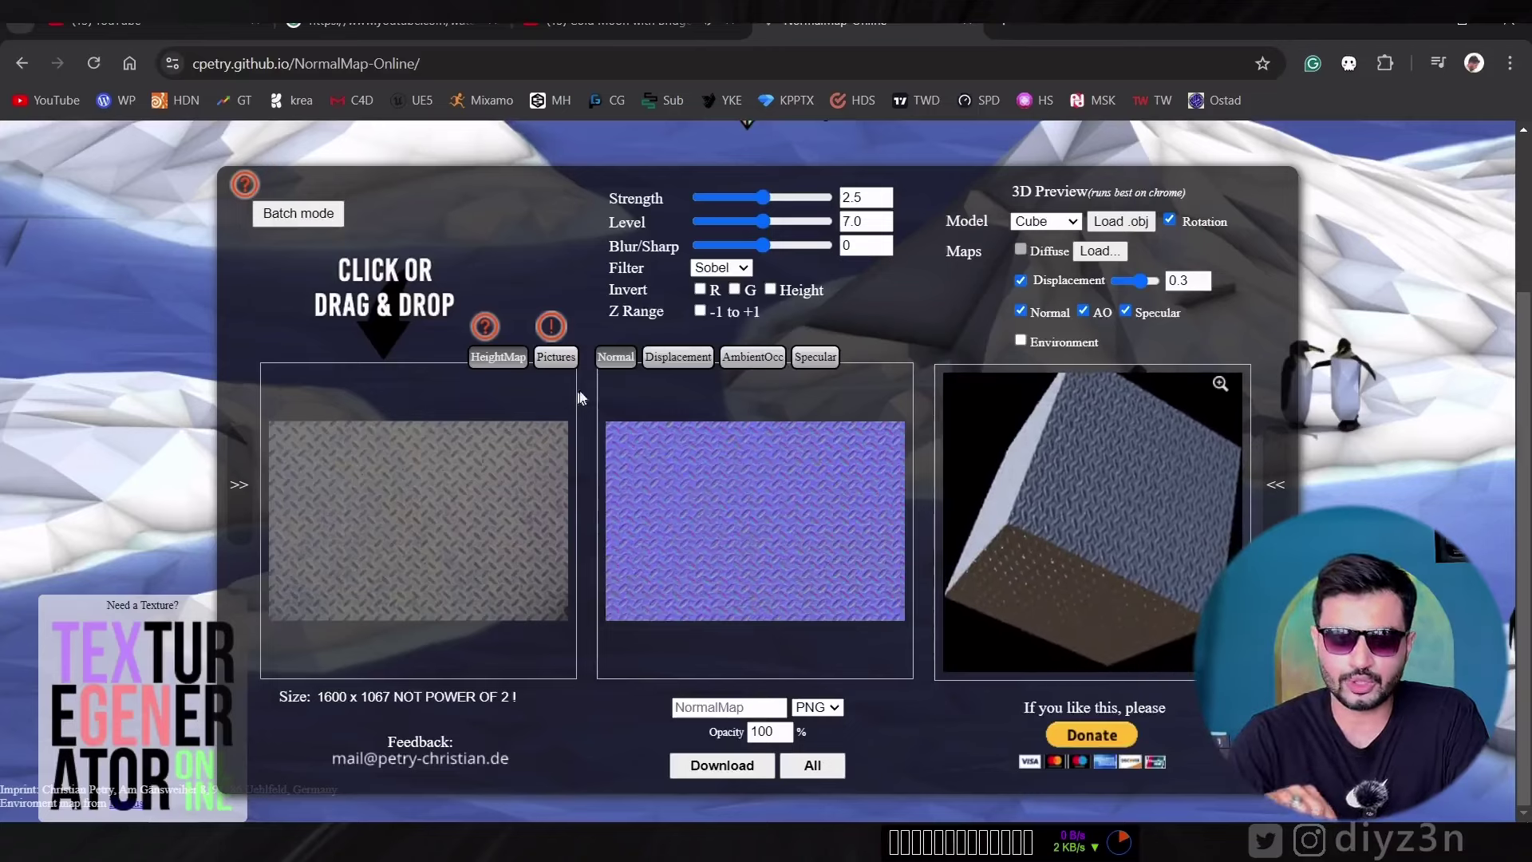
In NormalMap-Online, set the displacement map's contrast to -0.03 and view the ambient occlusion map.
click(678, 356)
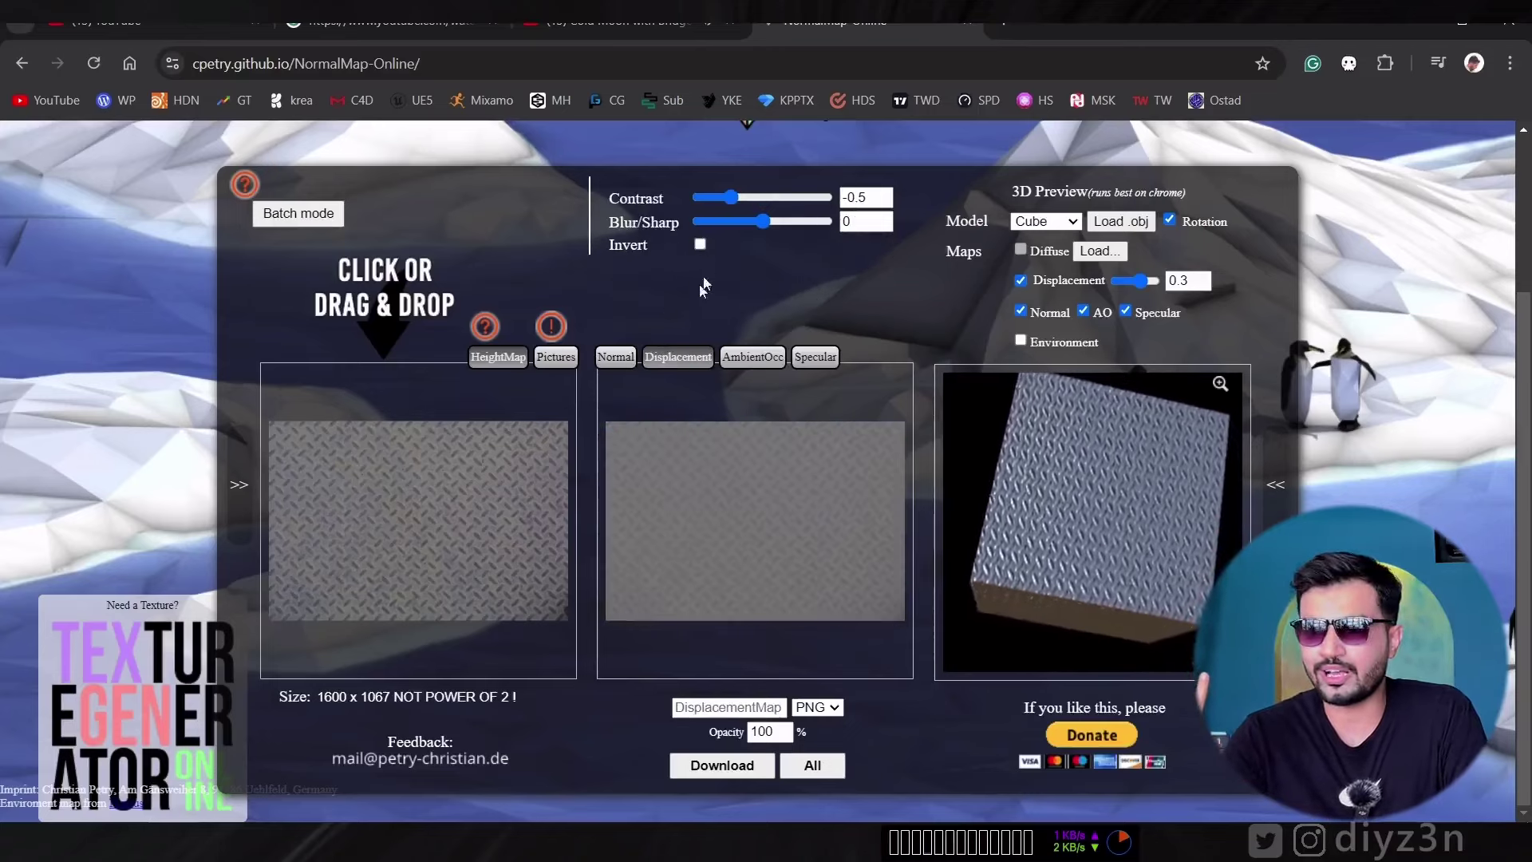
drag(731, 197, 761, 198)
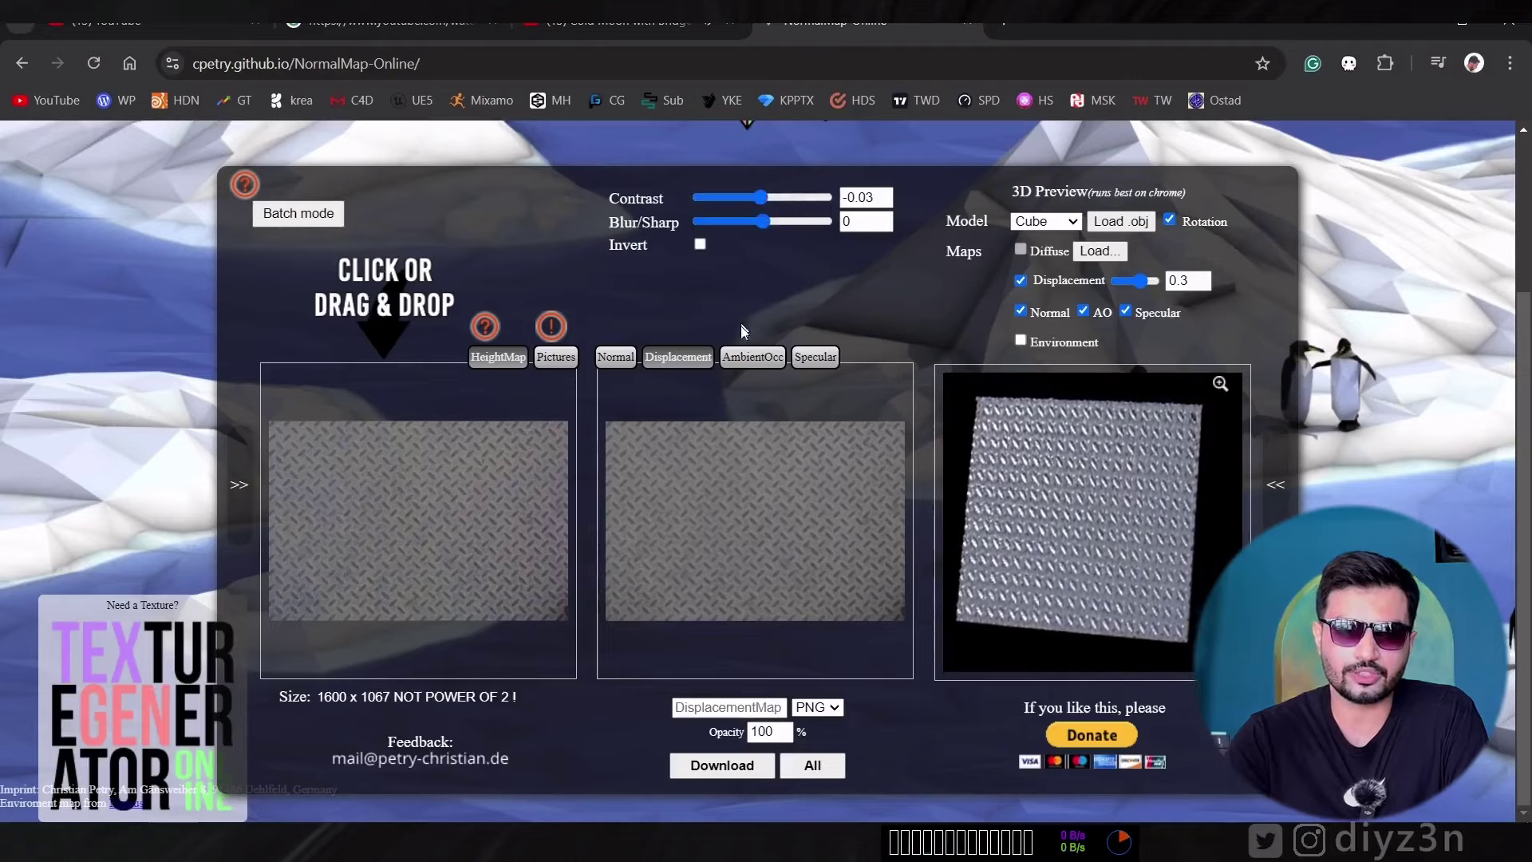
click(752, 357)
click(556, 356)
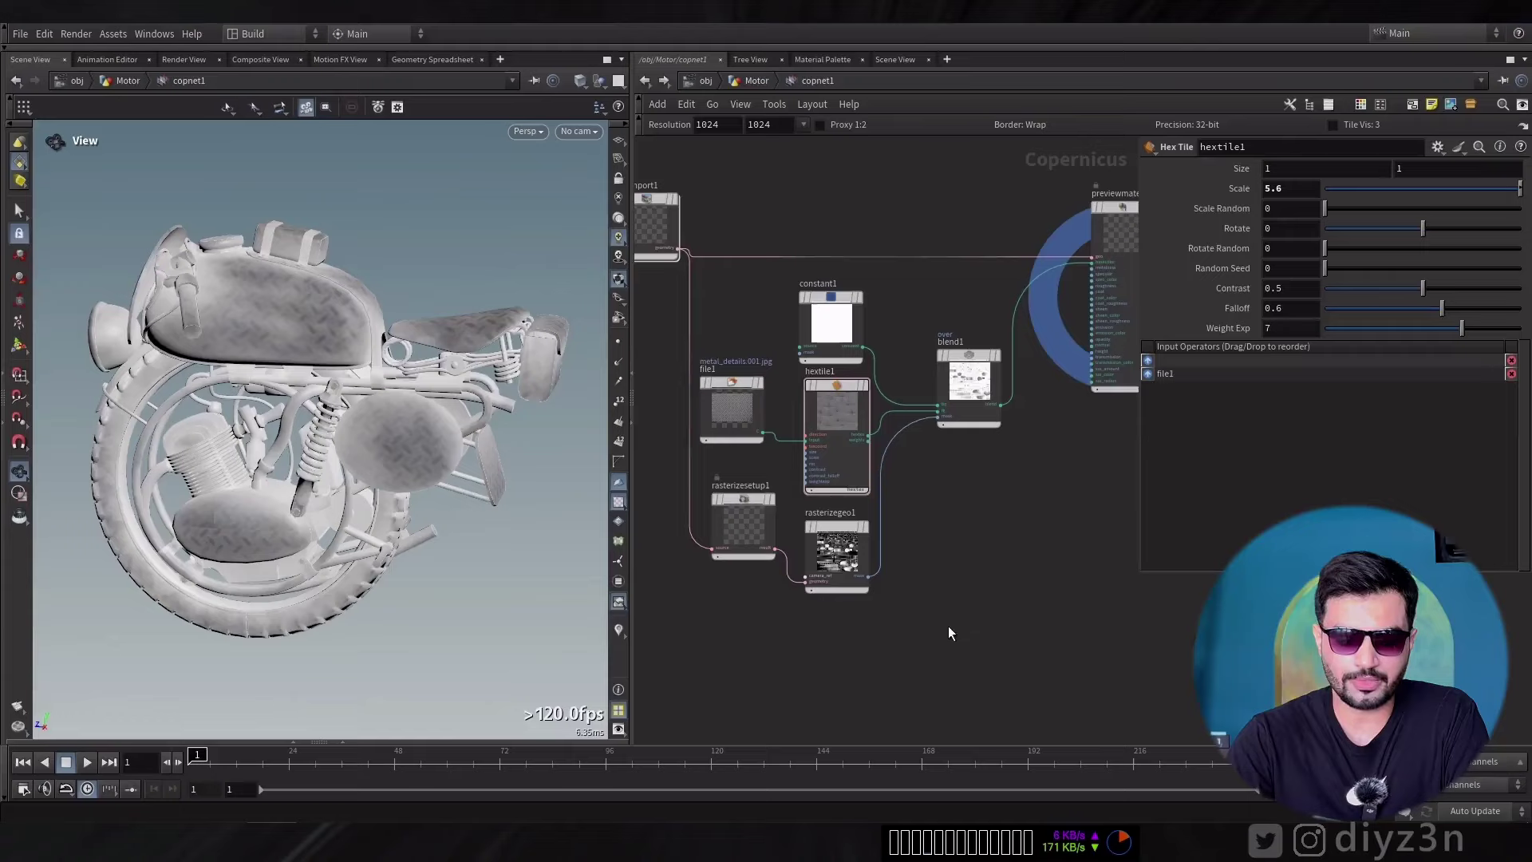
Switch back to Houdini, duplicate blend1 and try to wire the copy into an input of previewmaterial1.
drag(890, 339, 1029, 434)
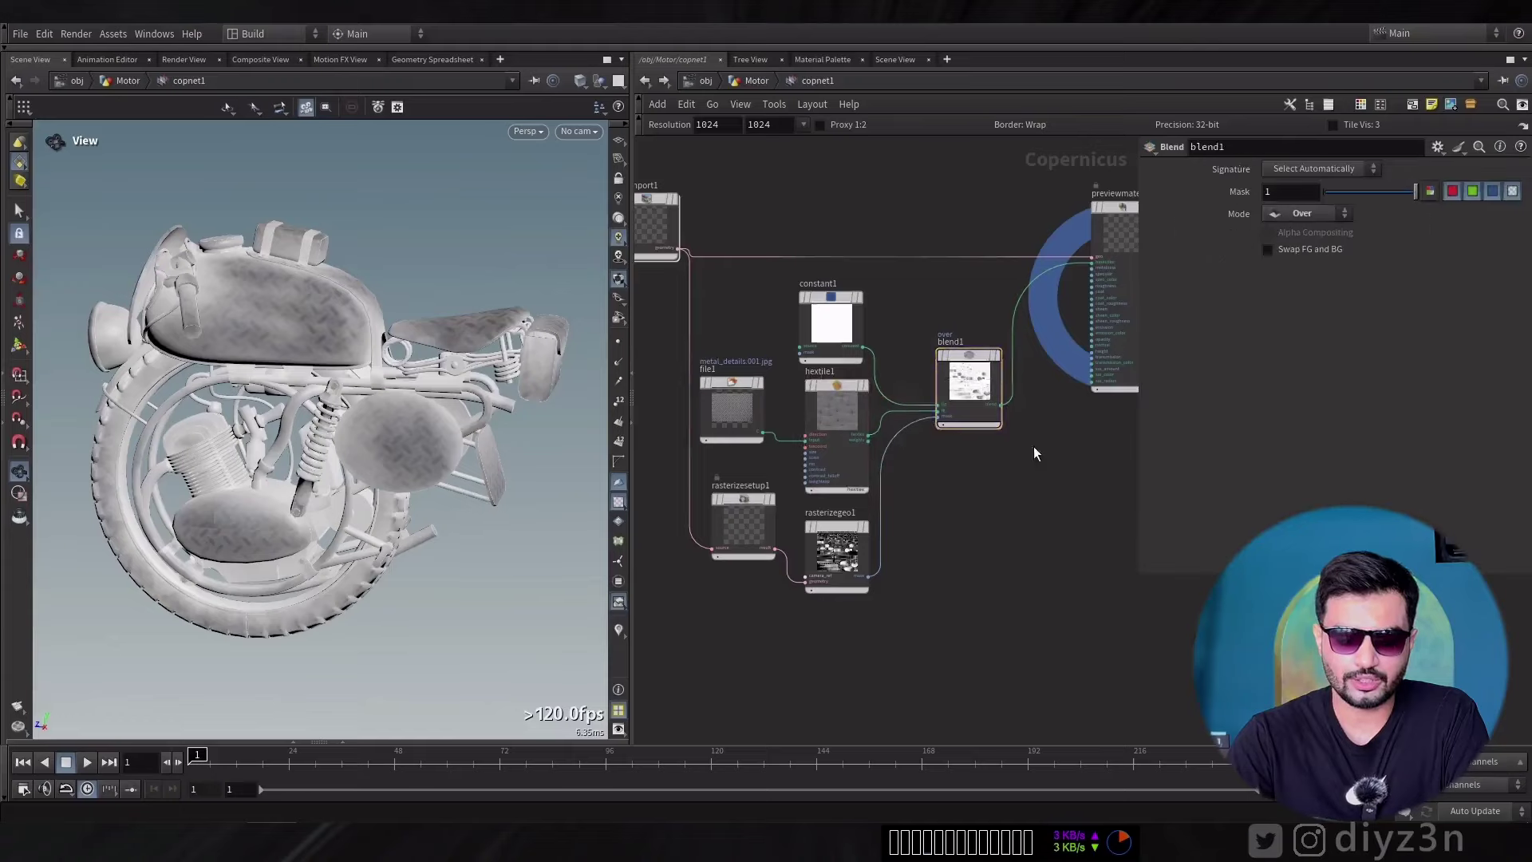
key(ctrl+c)
key(ctrl+v)
drag(926, 356, 942, 701)
click(939, 696)
scroll(931, 431, up, 3)
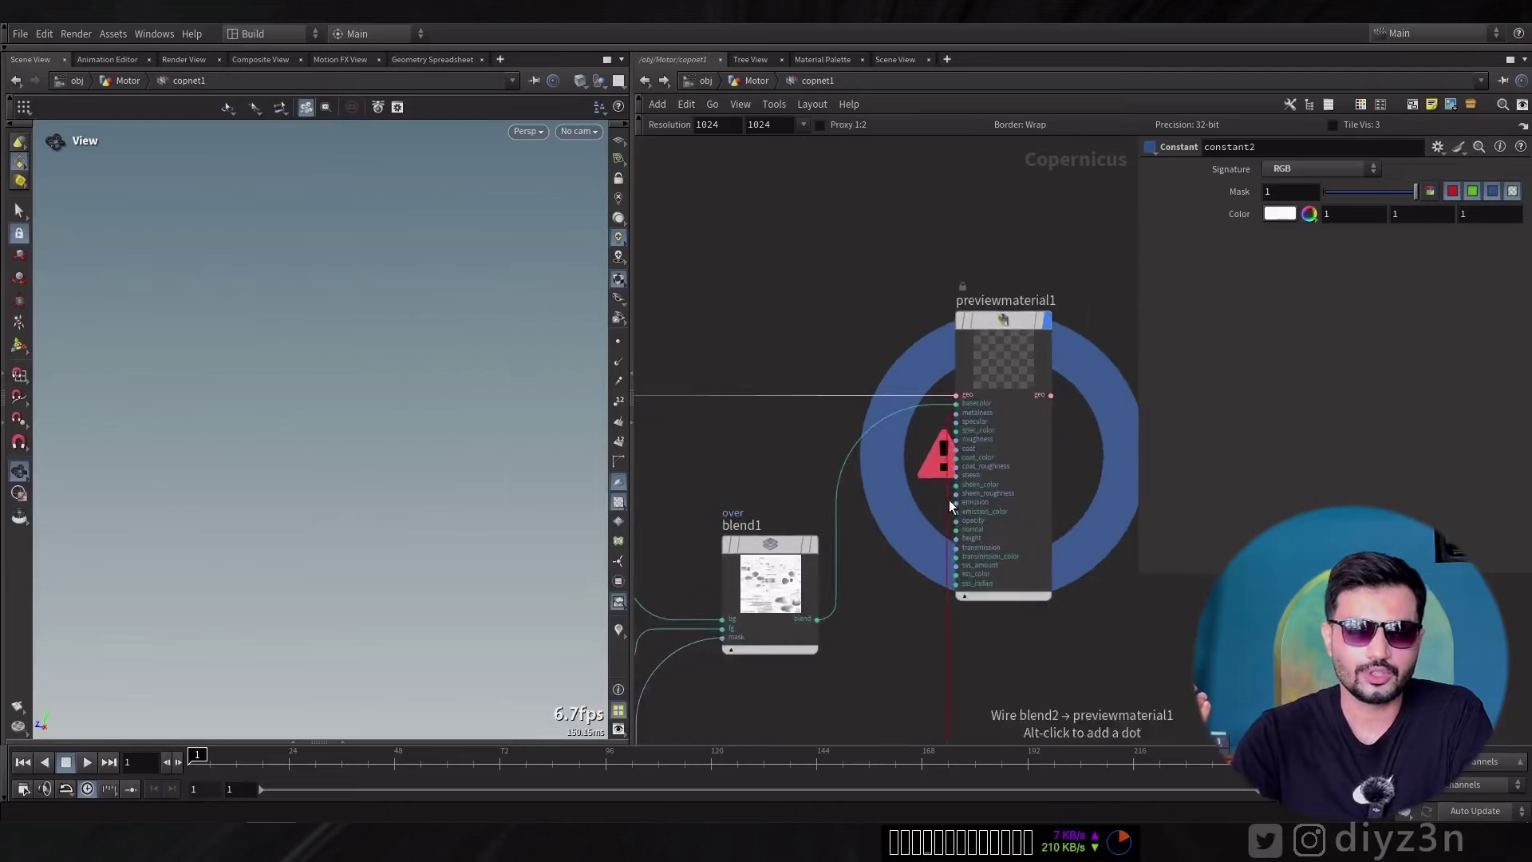
scroll(893, 548, down, 3)
key(ctrl+v)
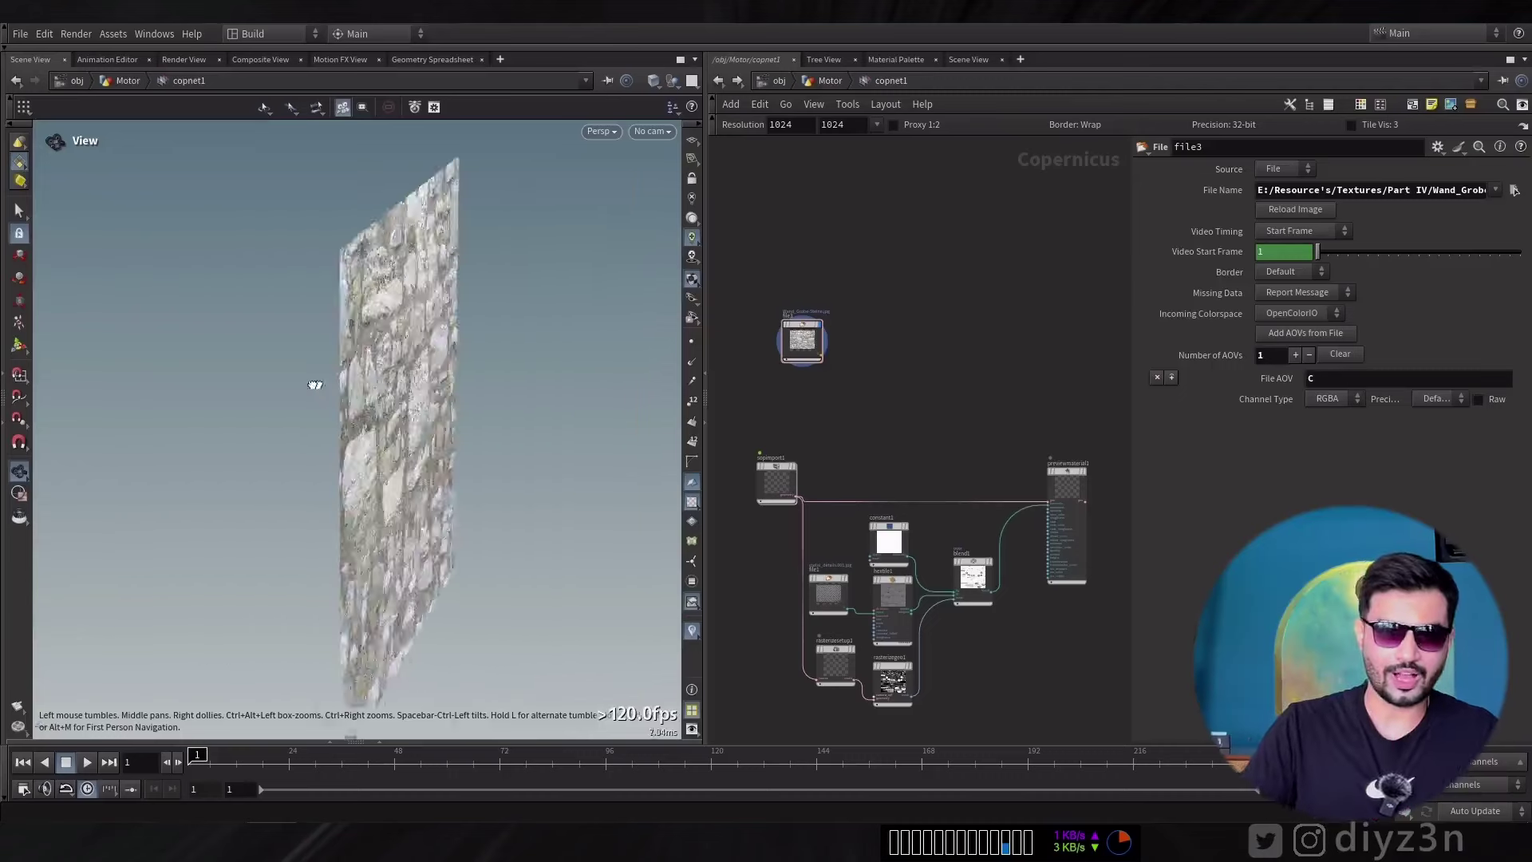
Add a PaintX node beside the Wand_Grobe-Steine.jpg File node and connect the texture to its bg input.
drag(315, 383, 470, 365)
key(Tab)
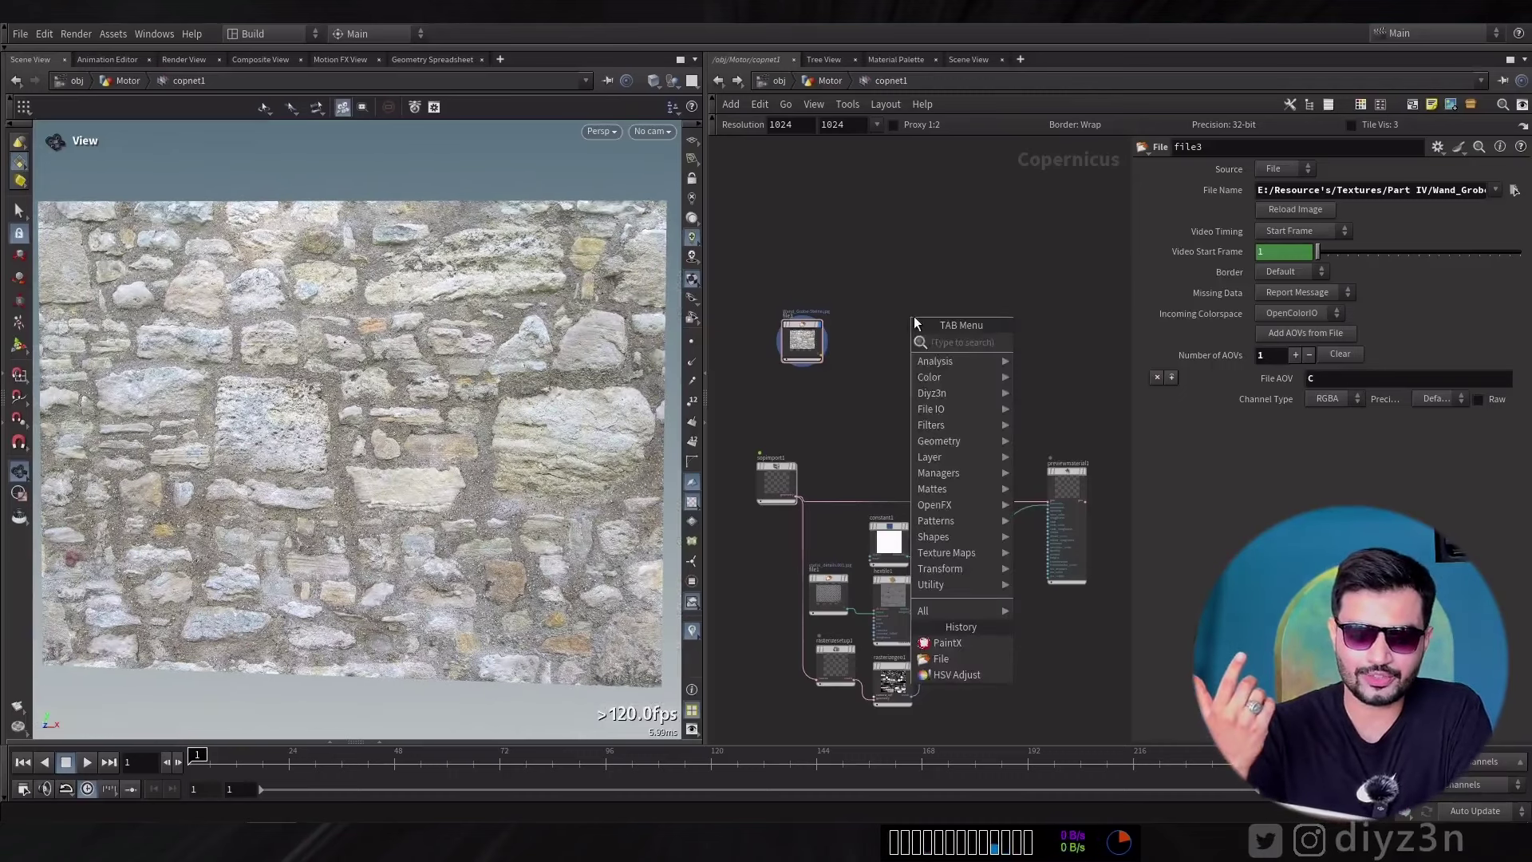
click(933, 332)
click(929, 343)
scroll(958, 359, up, 5)
key(l)
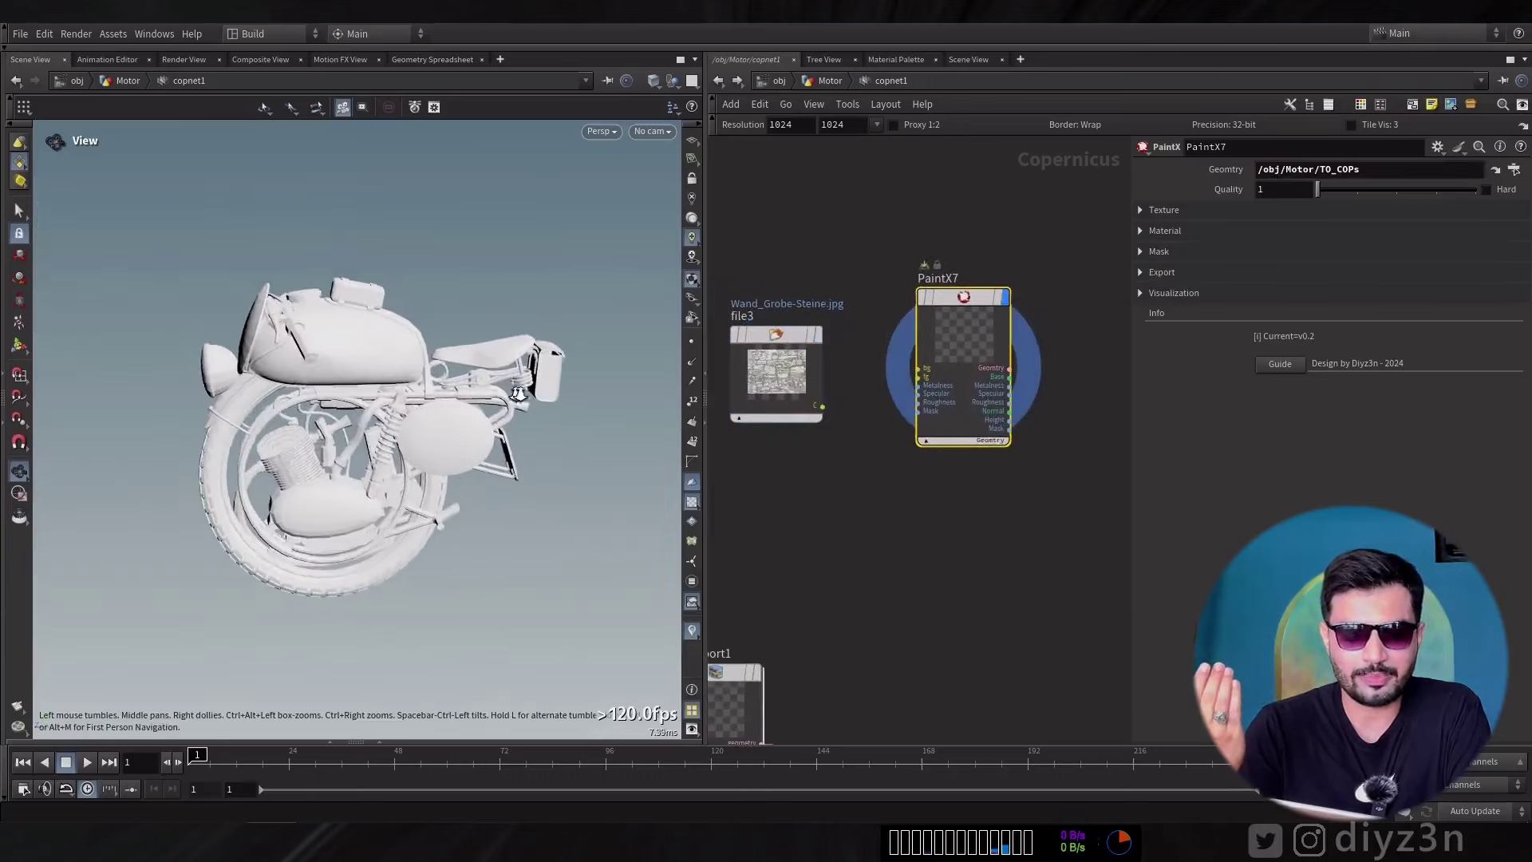
scroll(868, 431, up, 2)
drag(914, 358, 942, 349)
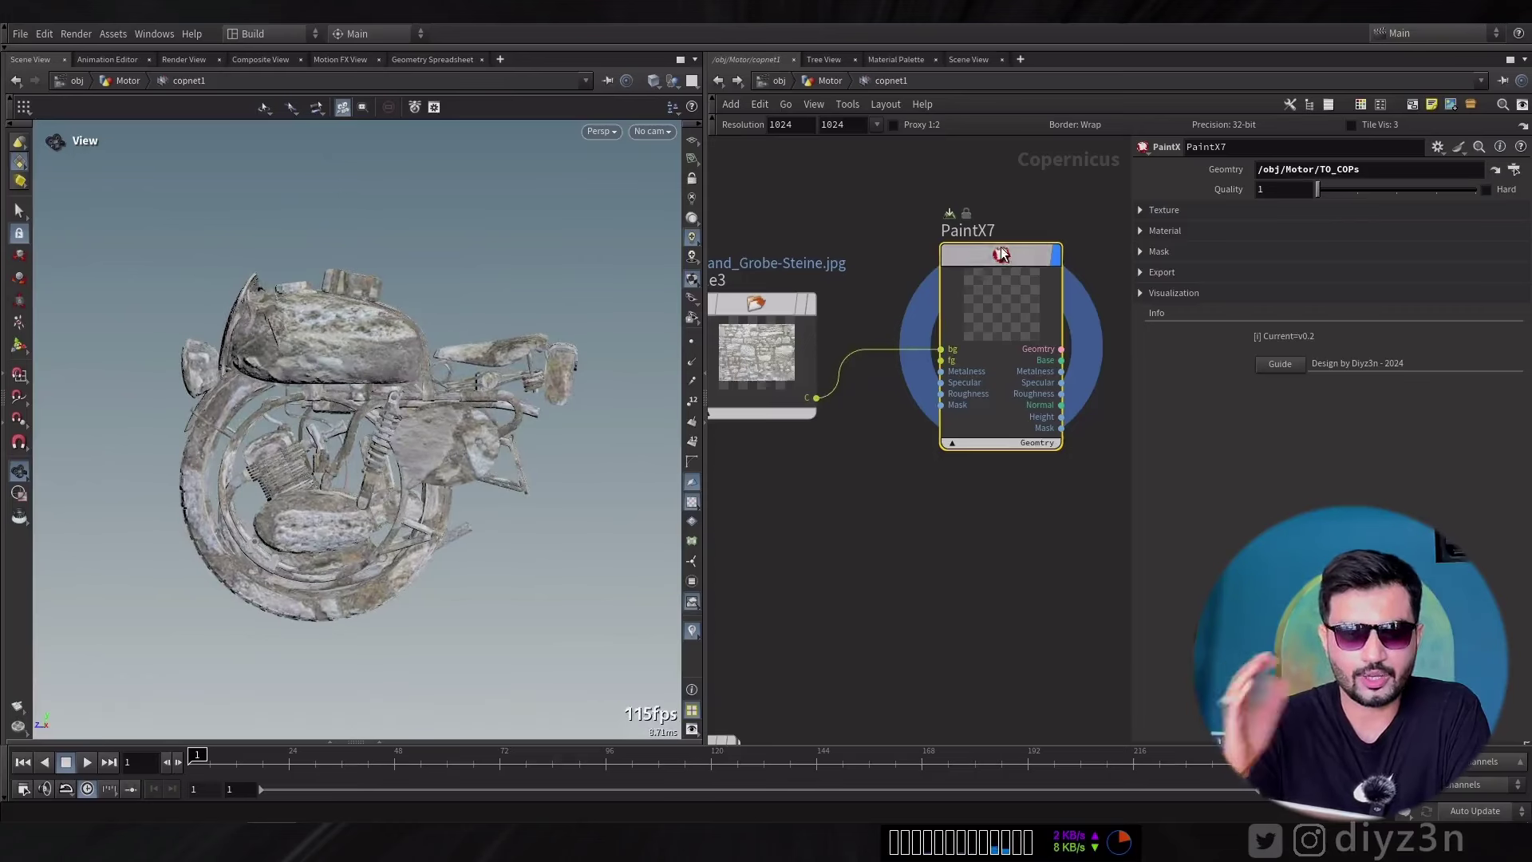
Set PaintX7's background tiling to 10 and its material's specular intensity to 0.27 while previewing the specular map.
drag(1425, 276, 1436, 276)
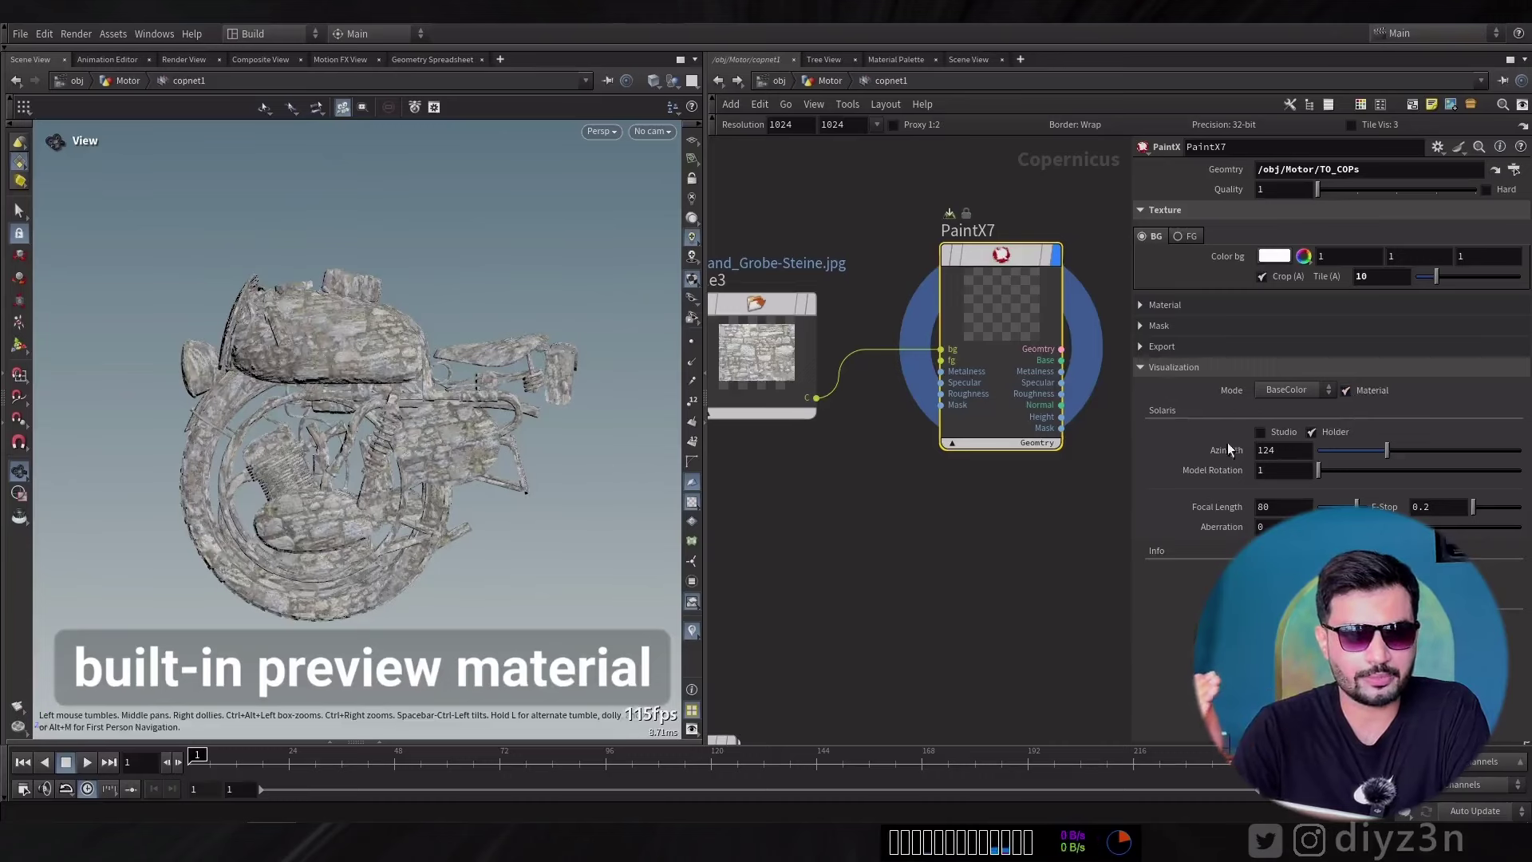
click(1280, 423)
click(1167, 305)
click(1243, 328)
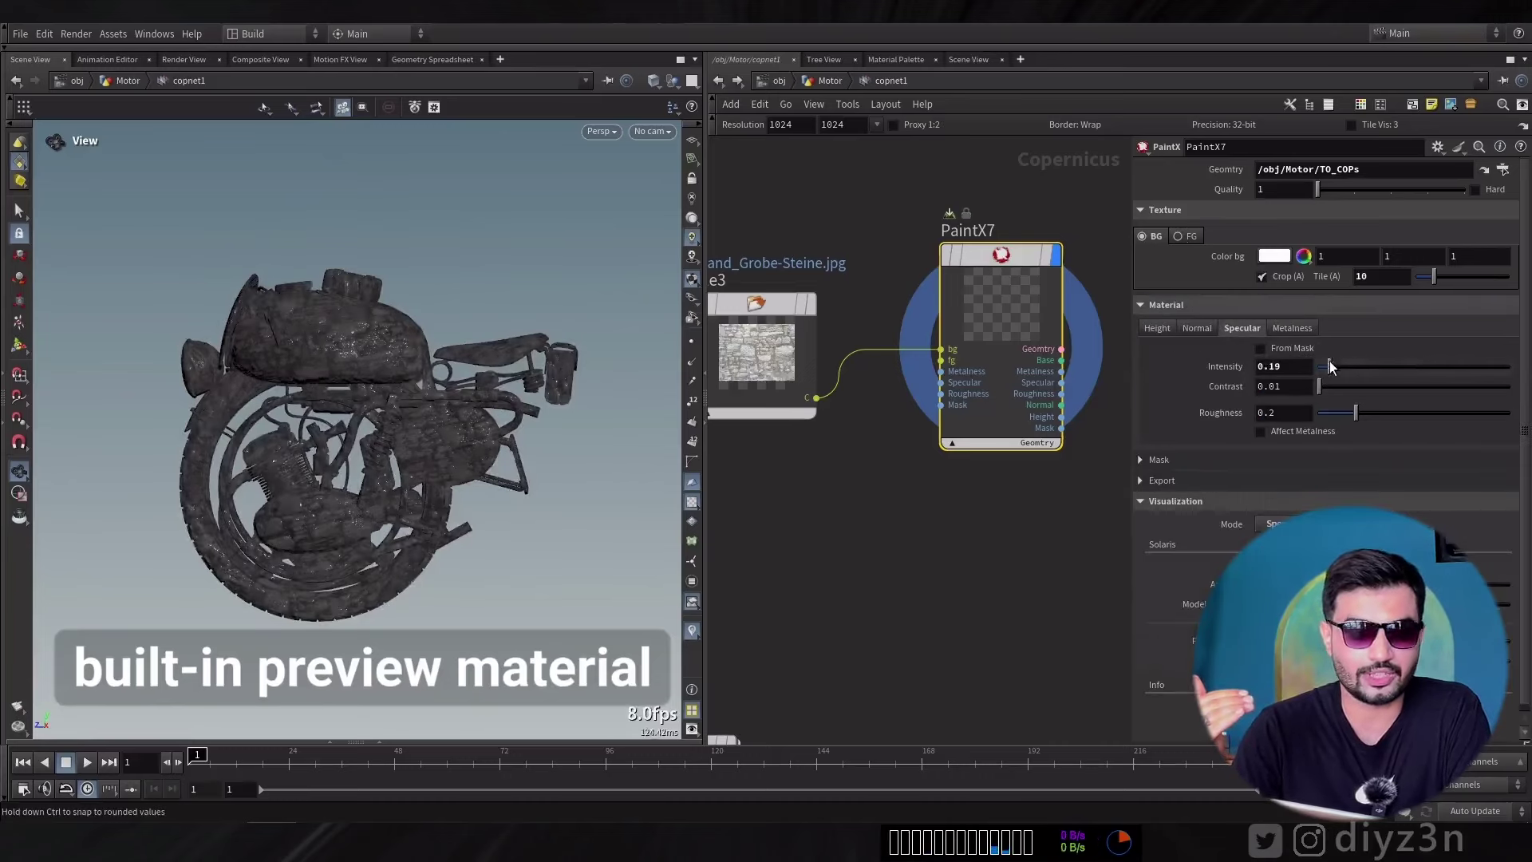
click(1196, 328)
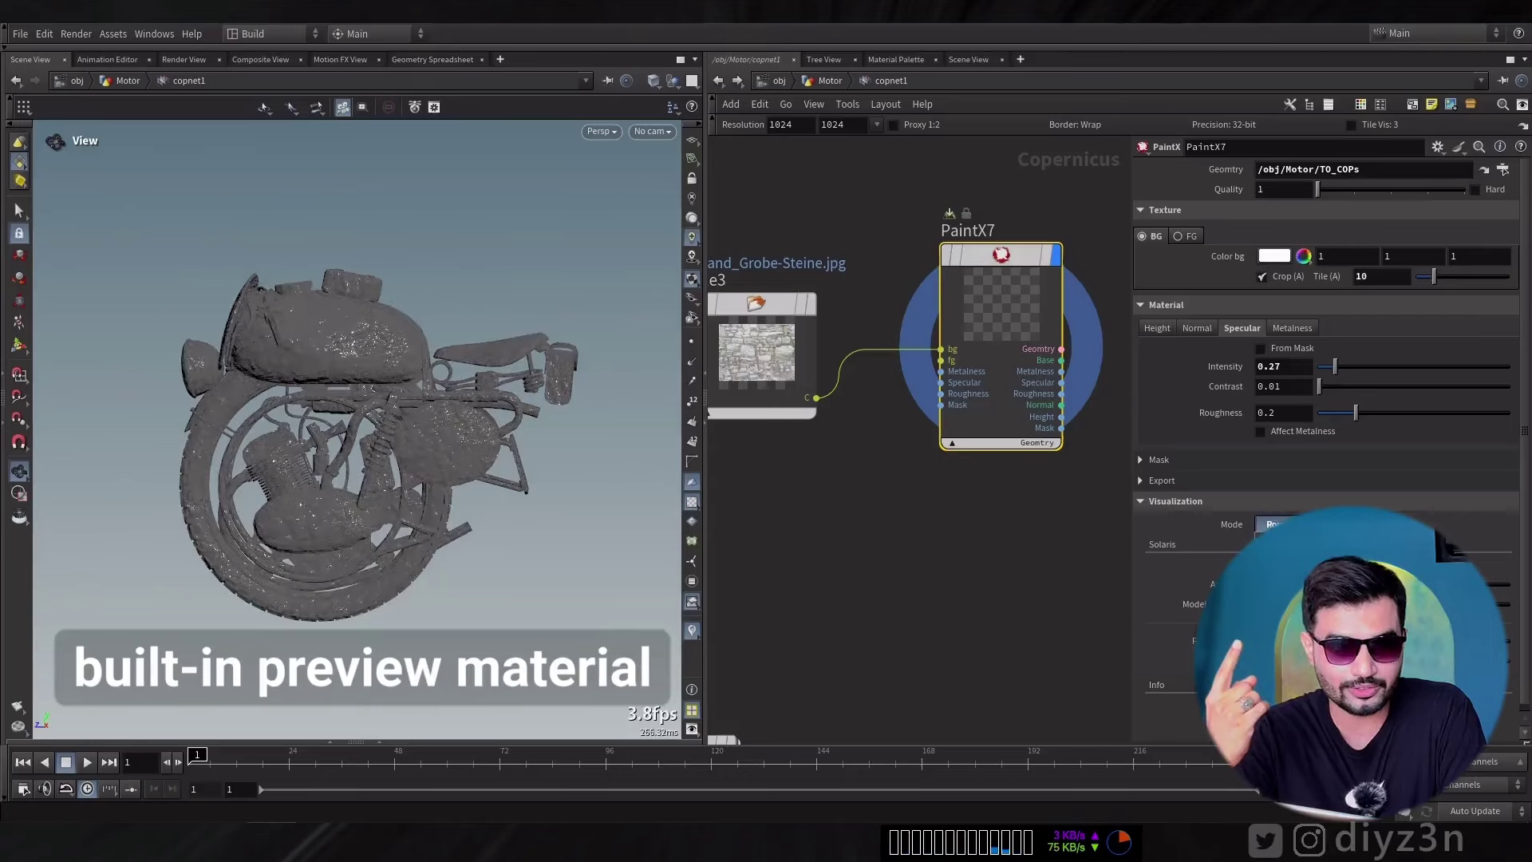
drag(1441, 359, 1417, 363)
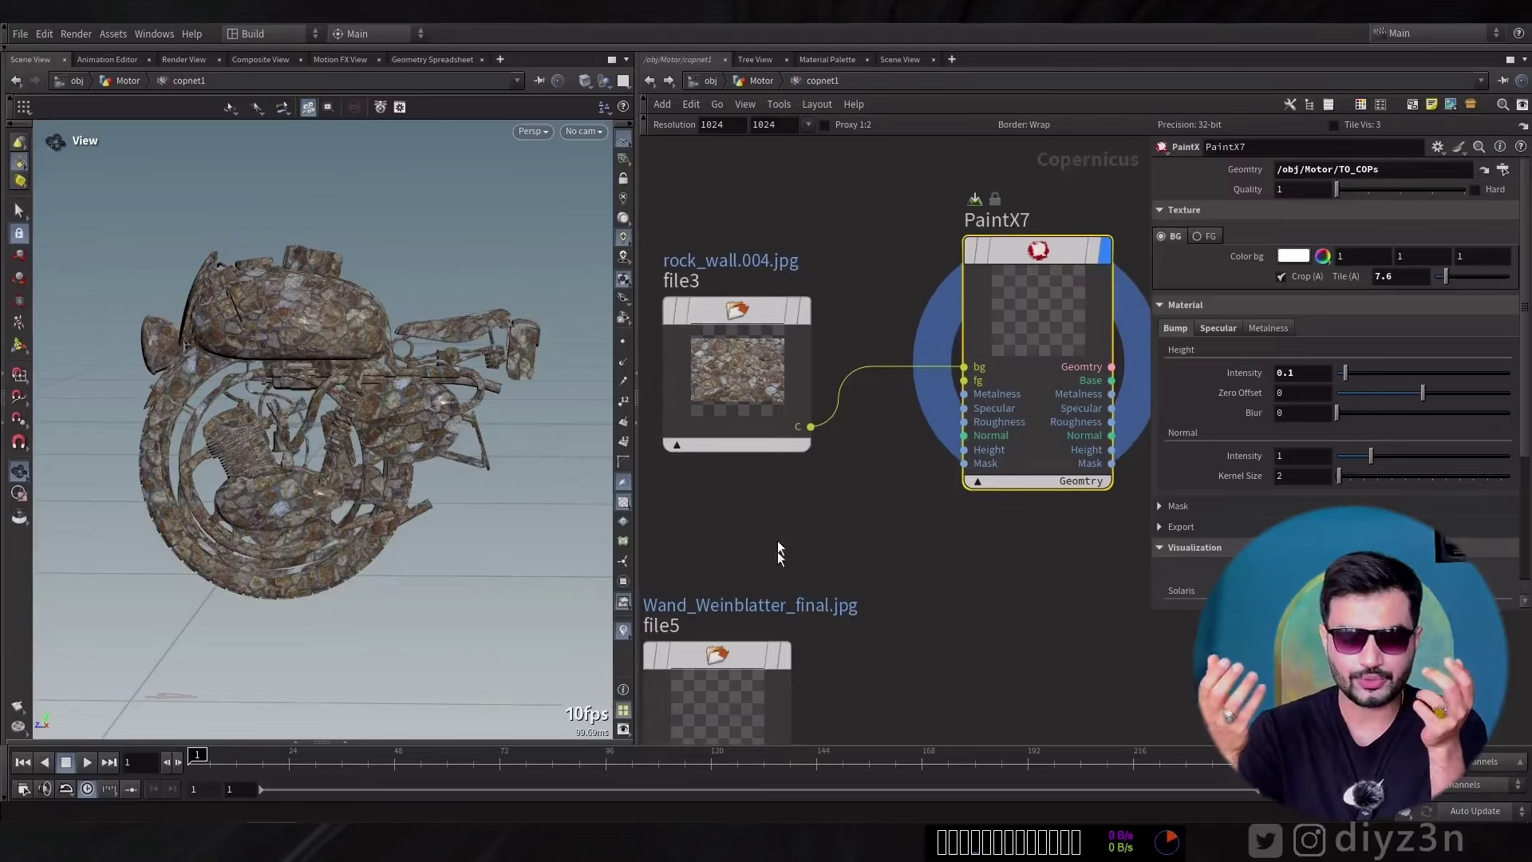
Place the Wand_Weinblatter_final.jpg File node below rock_wall.004.jpg, preview it, and connect it to PaintX7's fg input.
drag(766, 656, 800, 577)
click(818, 576)
scroll(319, 357, down, 5)
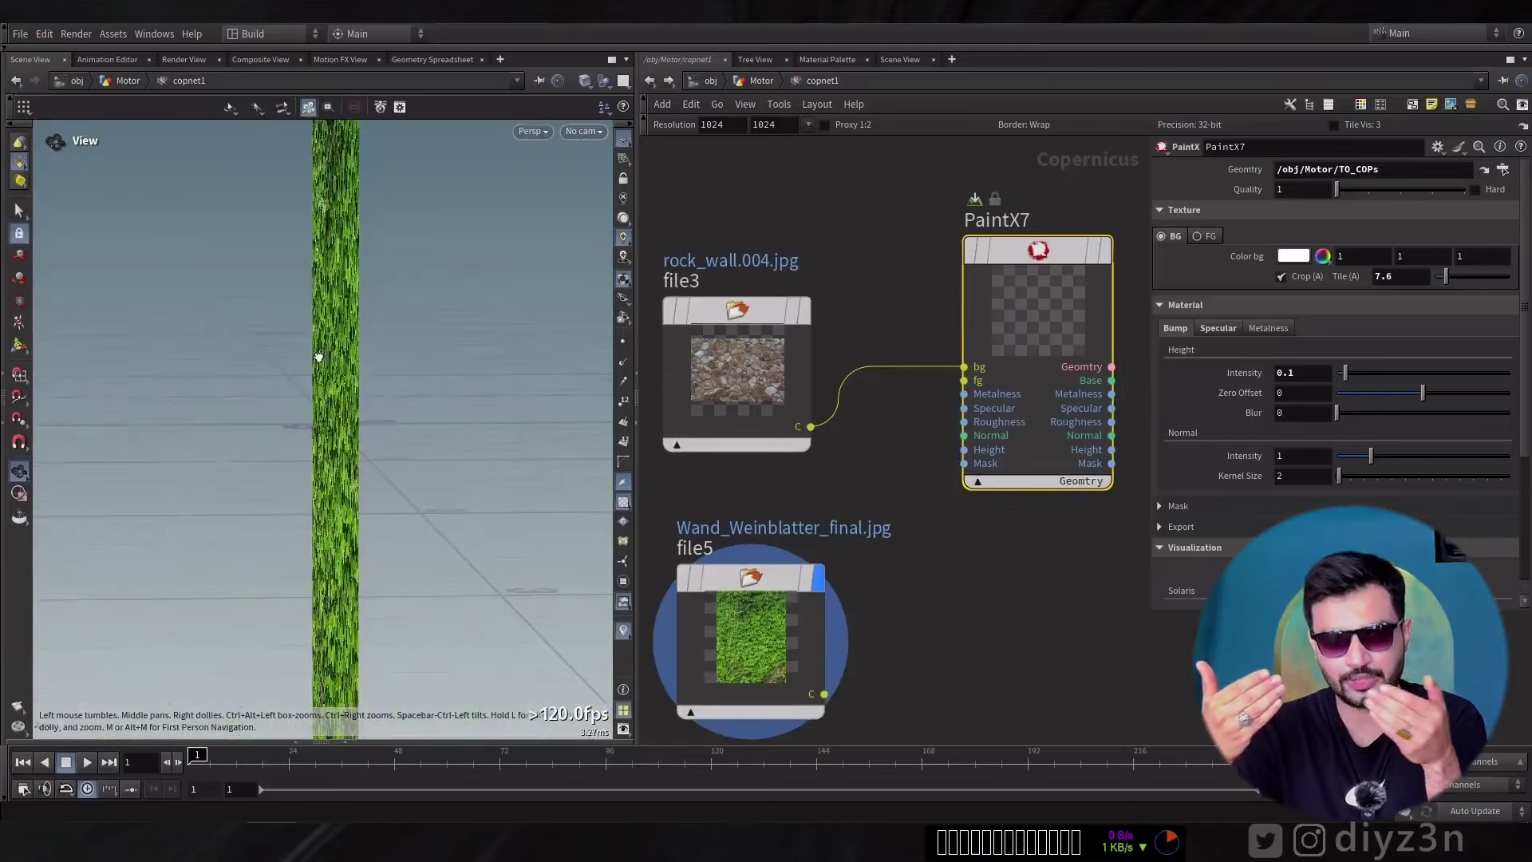
key(r)
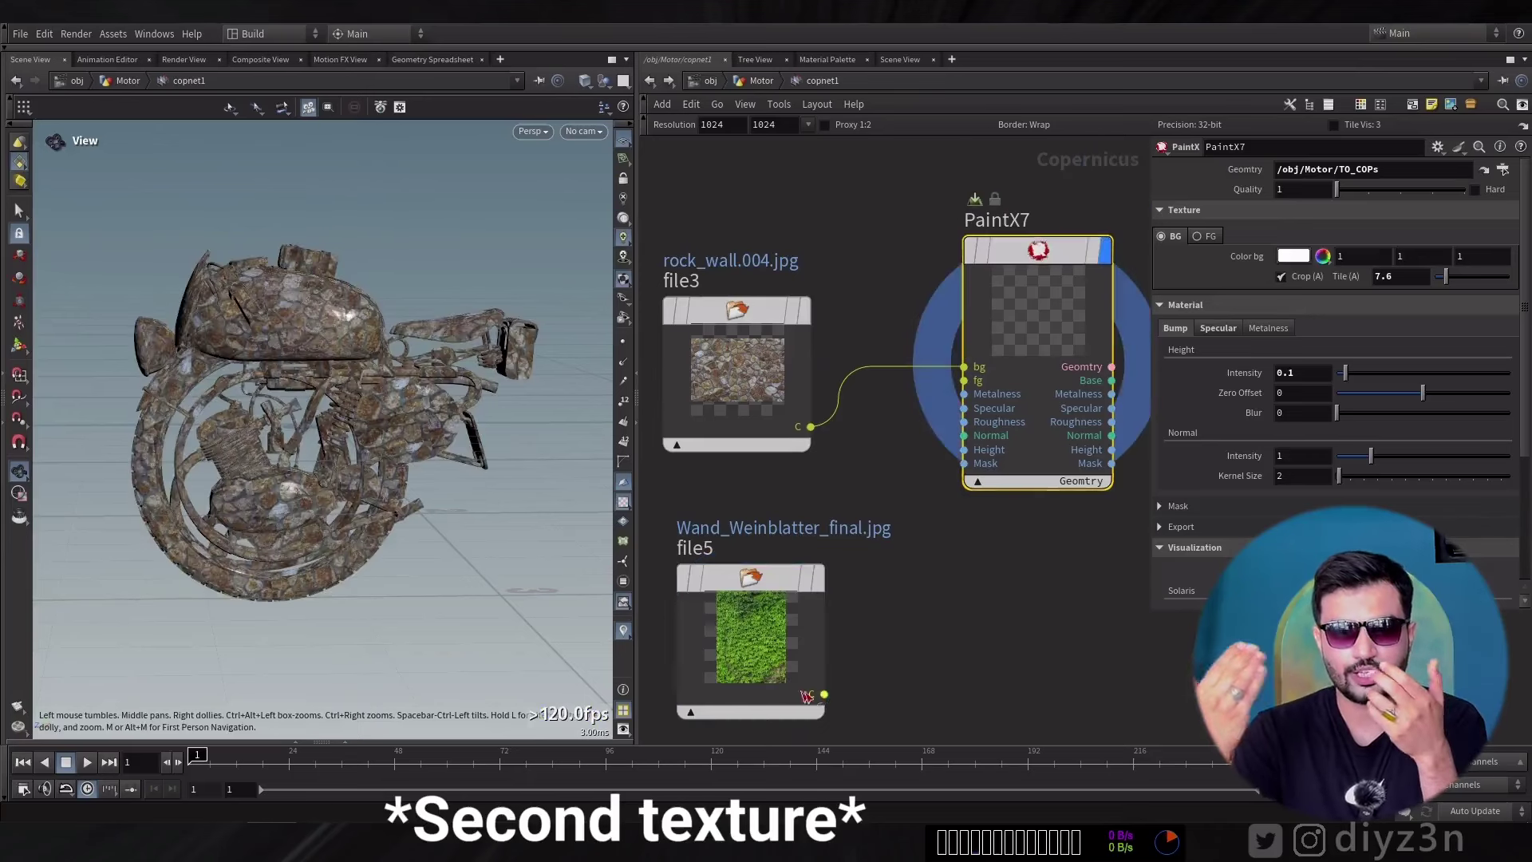
click(964, 381)
middle_drag(964, 381, 901, 352)
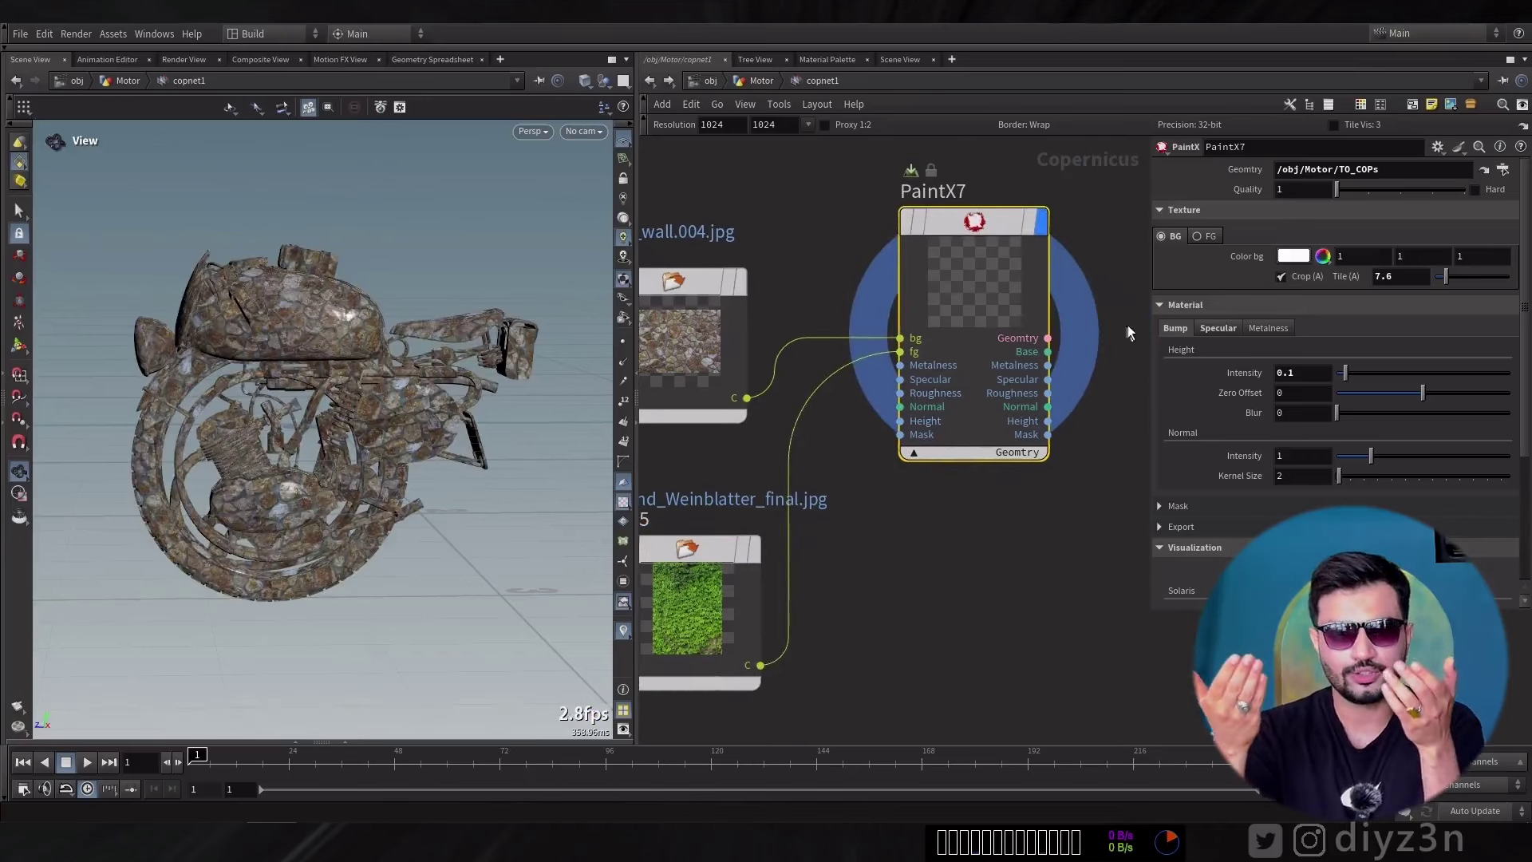
Enable the ambient occlusion mask on PaintX7 with its mode set to Add, and inspect the motorcycle.
click(1173, 304)
click(1178, 326)
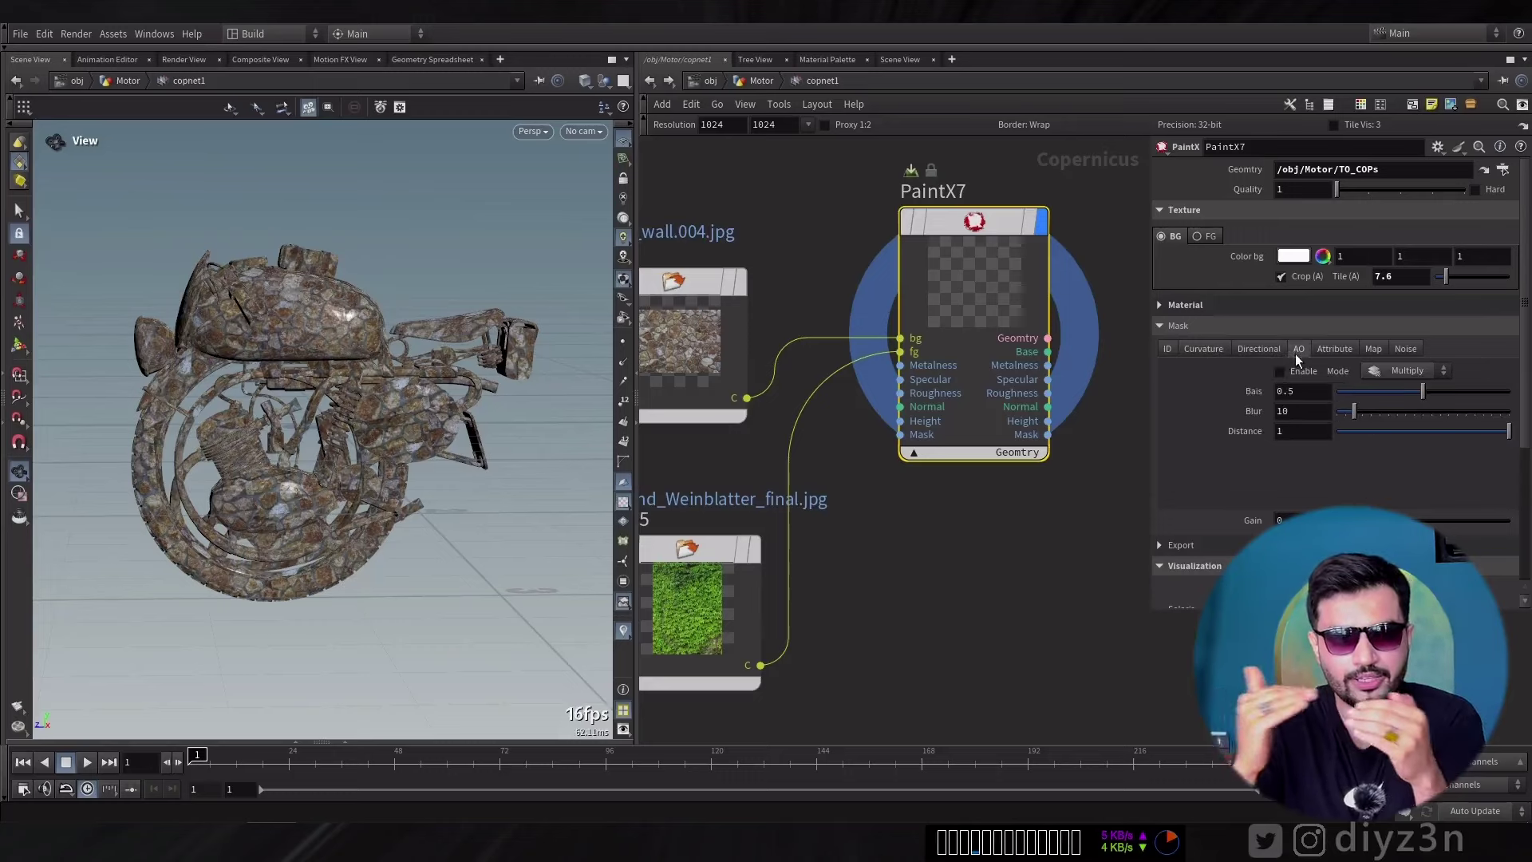
click(1305, 370)
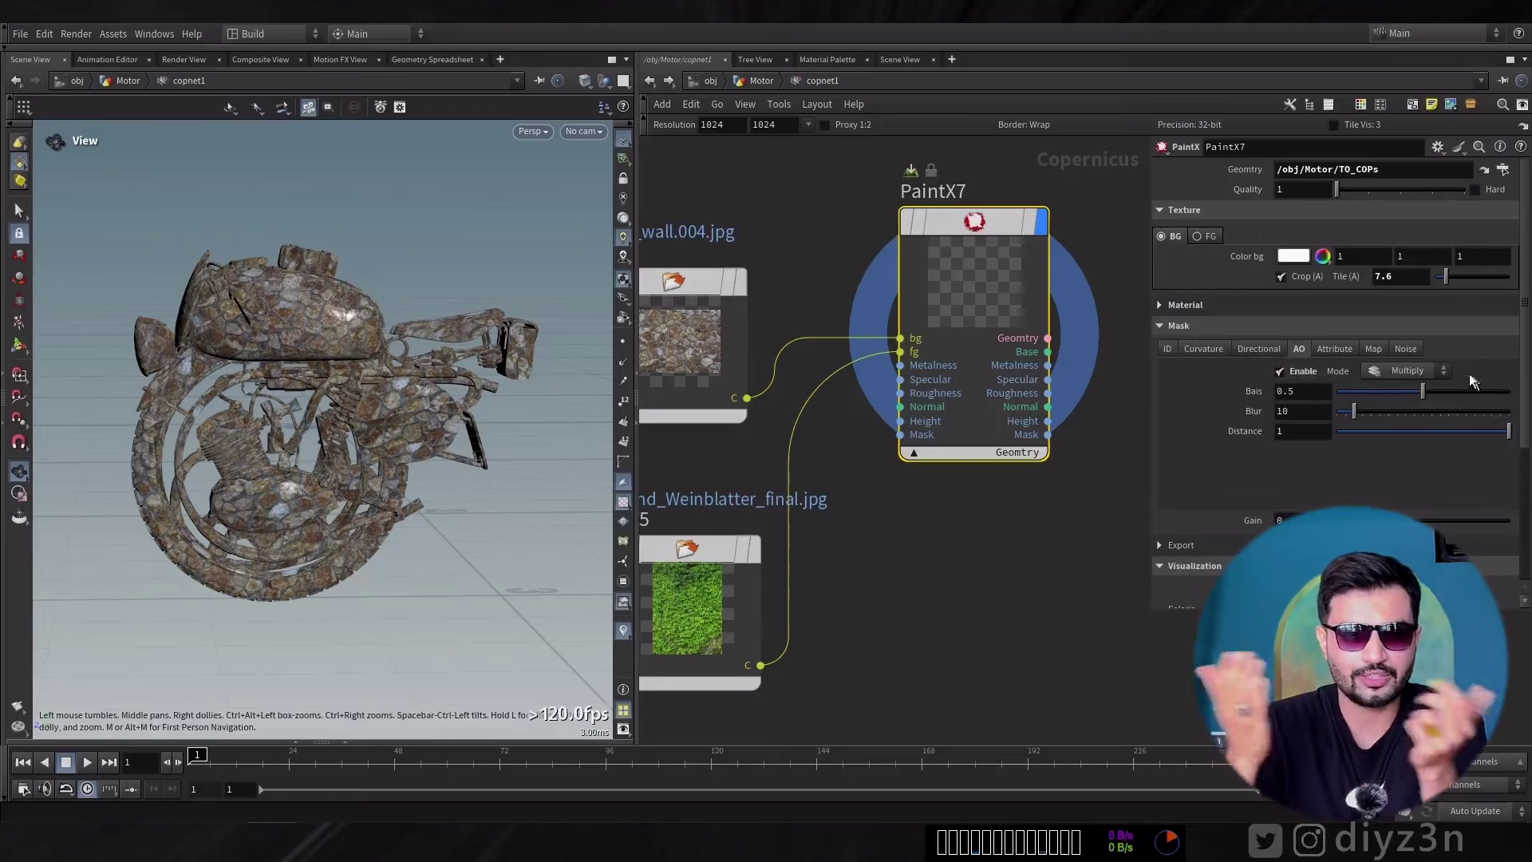
drag(480, 451, 337, 334)
Set the height intensity in PaintX7's bump material settings to .03.
click(1217, 304)
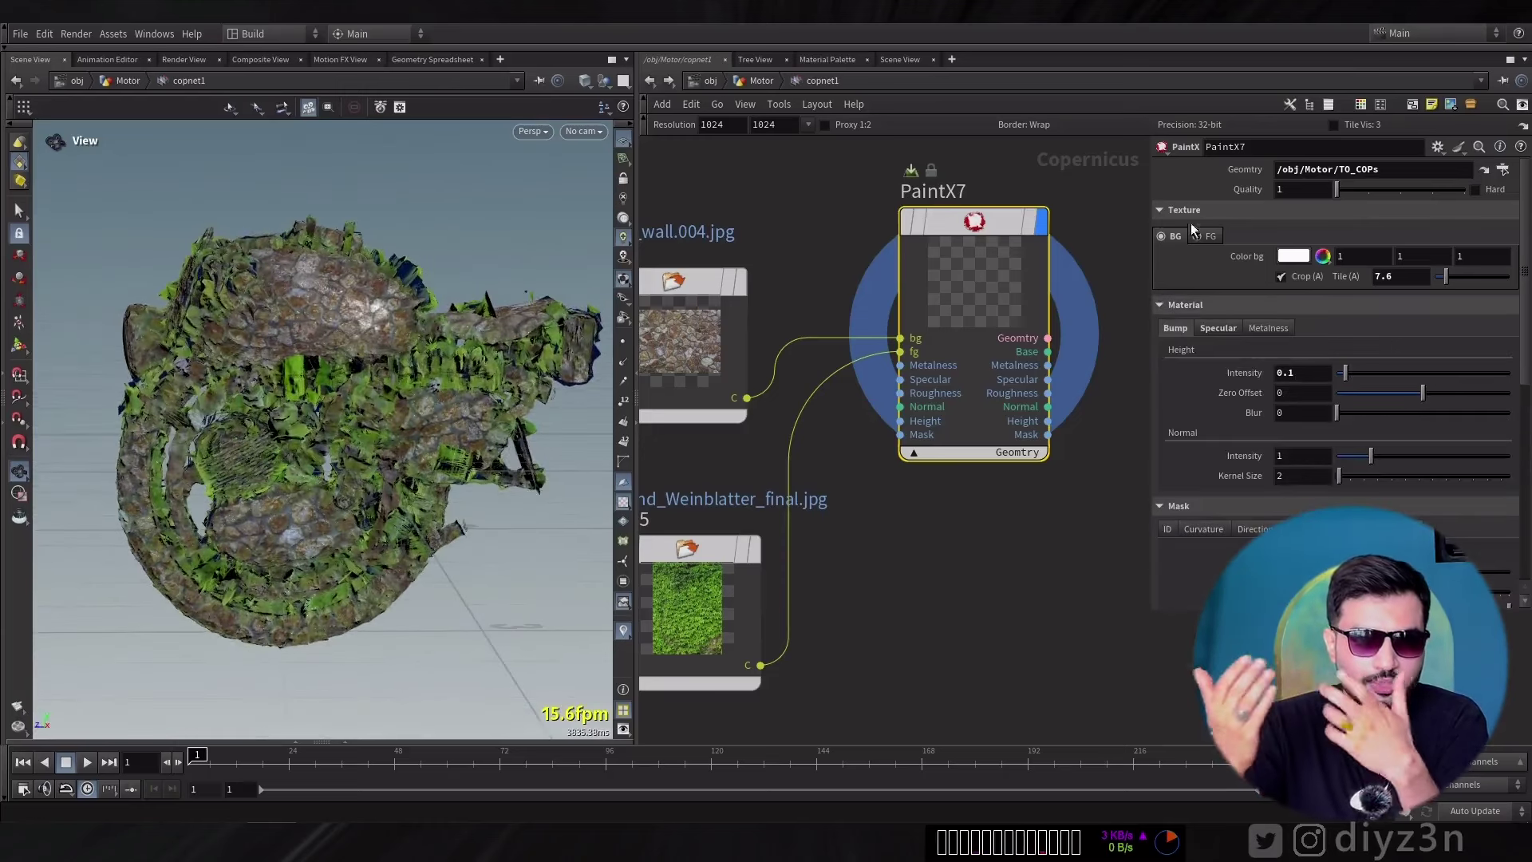
click(1185, 209)
text(0)
key(Return)
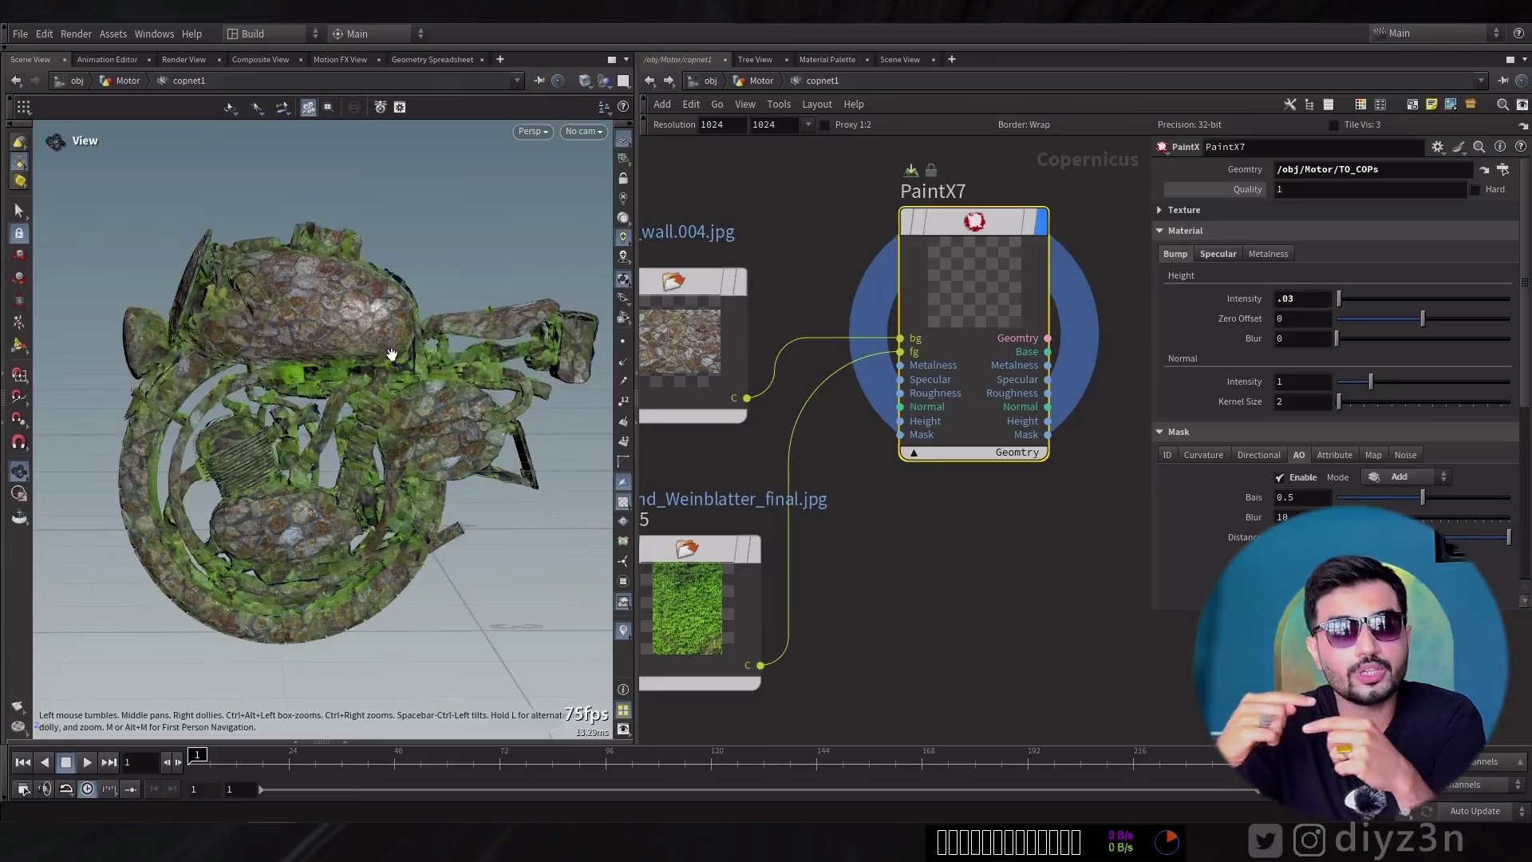
Set the tiling of PaintX7's foreground leaf texture to 8.8.
click(1178, 230)
click(1184, 210)
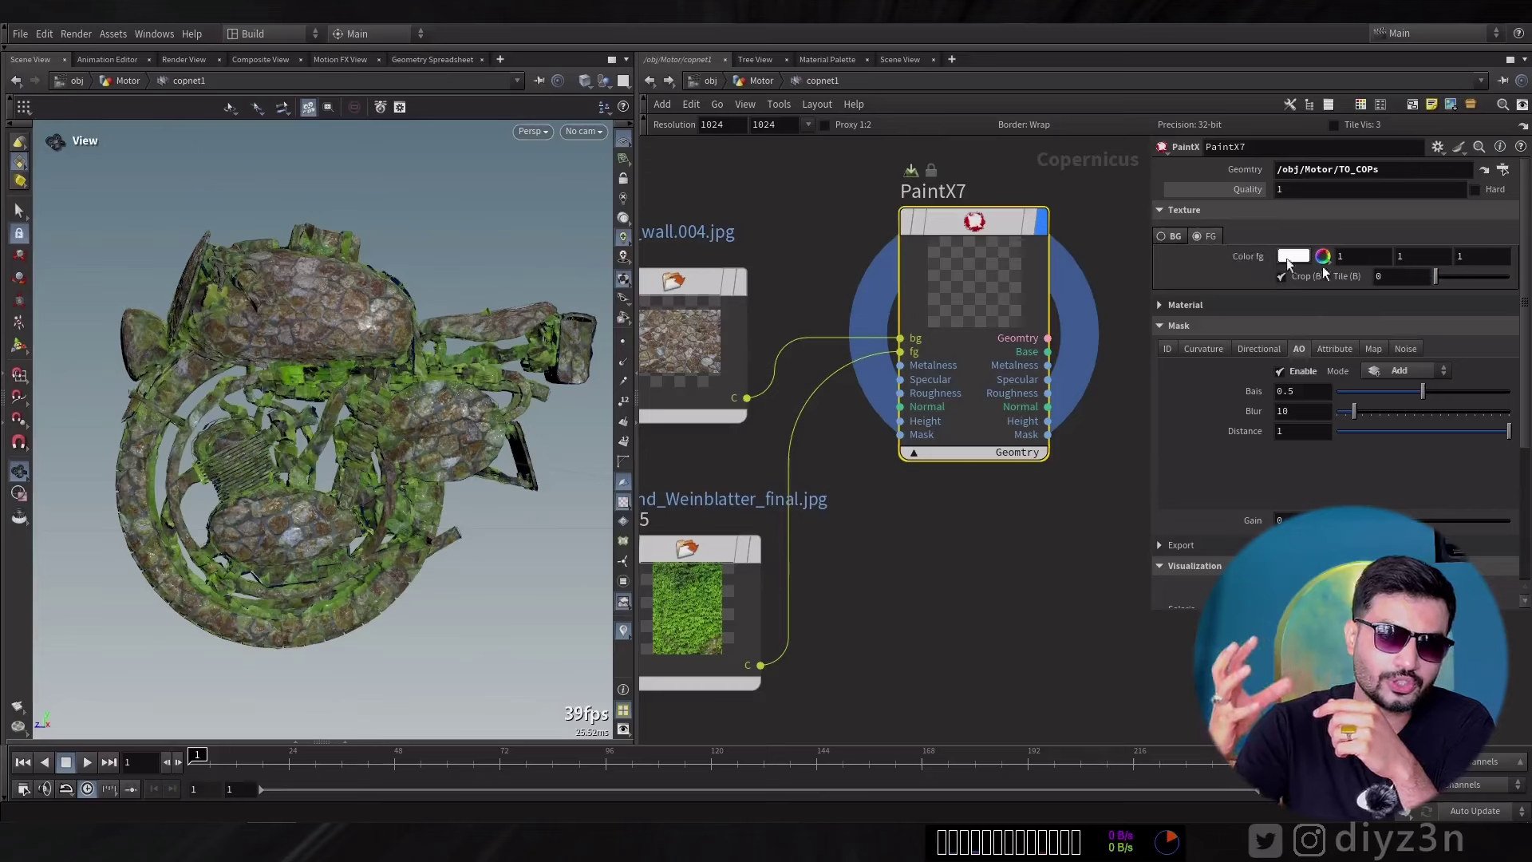
drag(1435, 276, 1448, 278)
drag(390, 344, 353, 351)
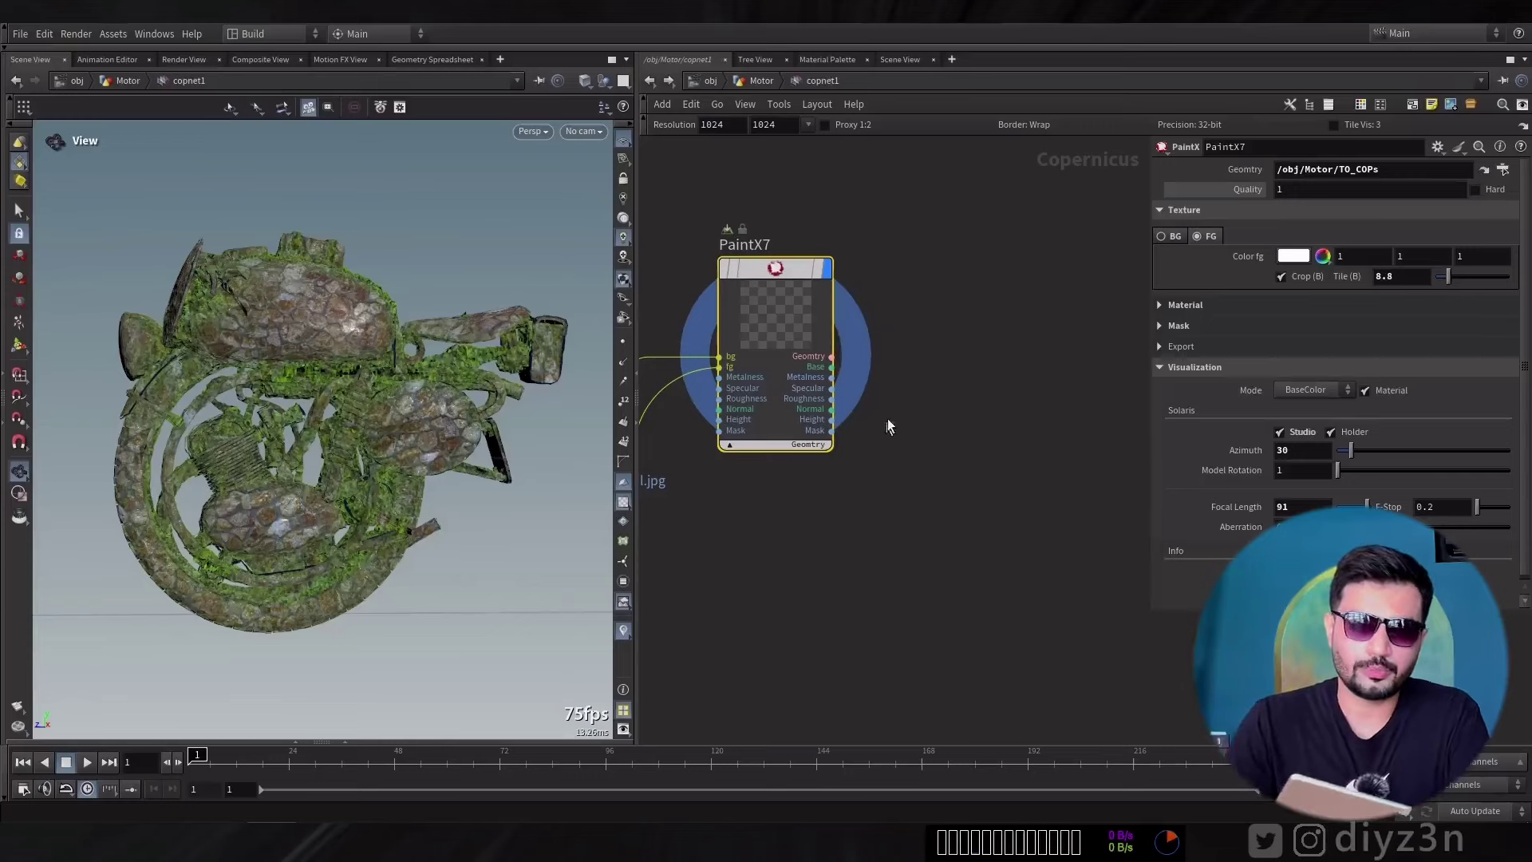
Add a ROP Image Output node and a null node beside PaintX7, with the null fed by its Base output.
key(Tab)
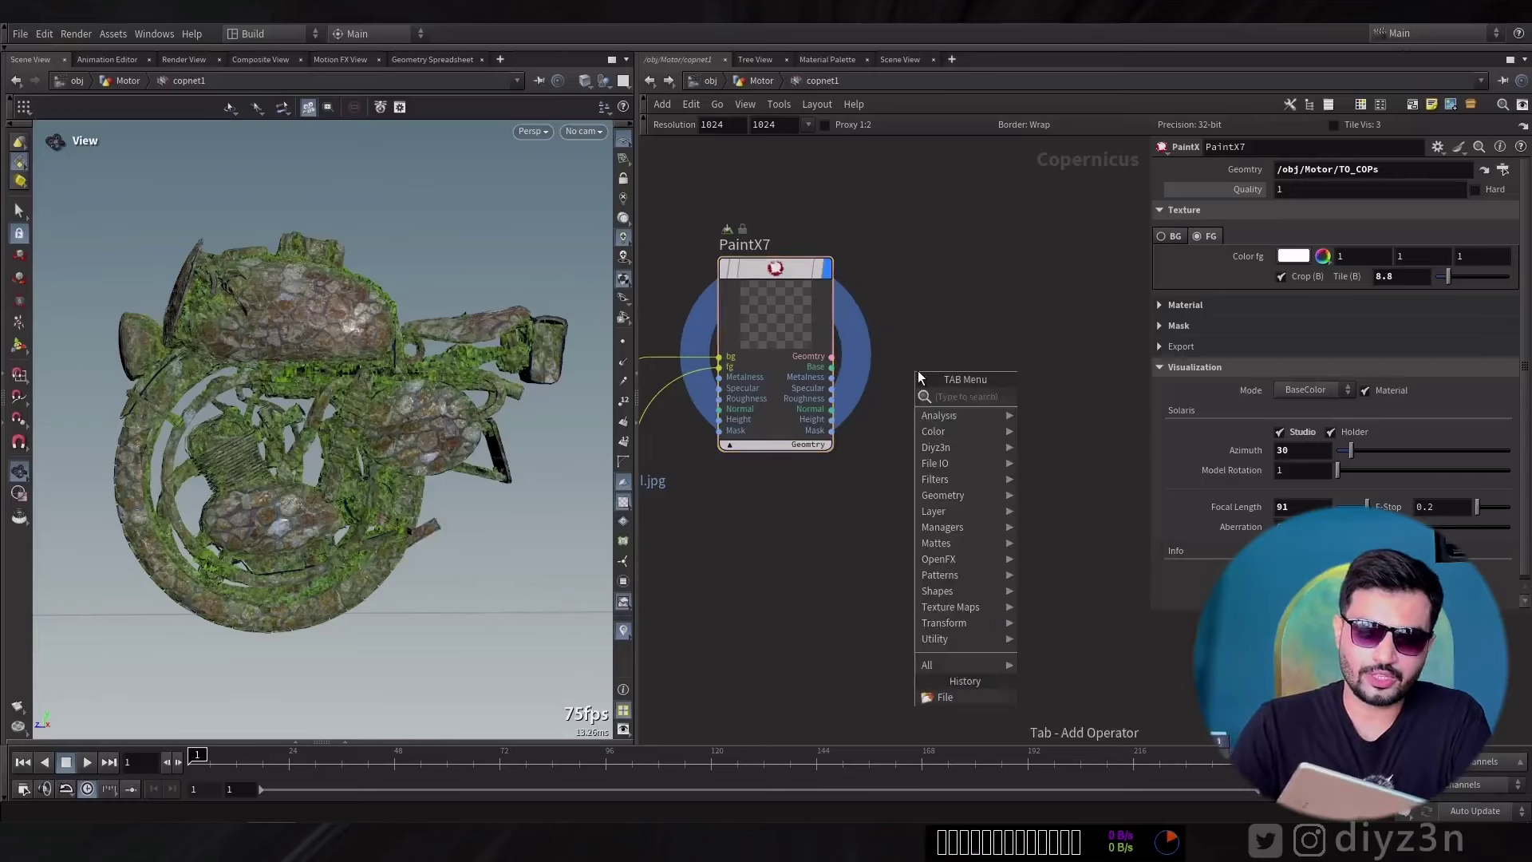
text(rop)
key(Return)
click(980, 340)
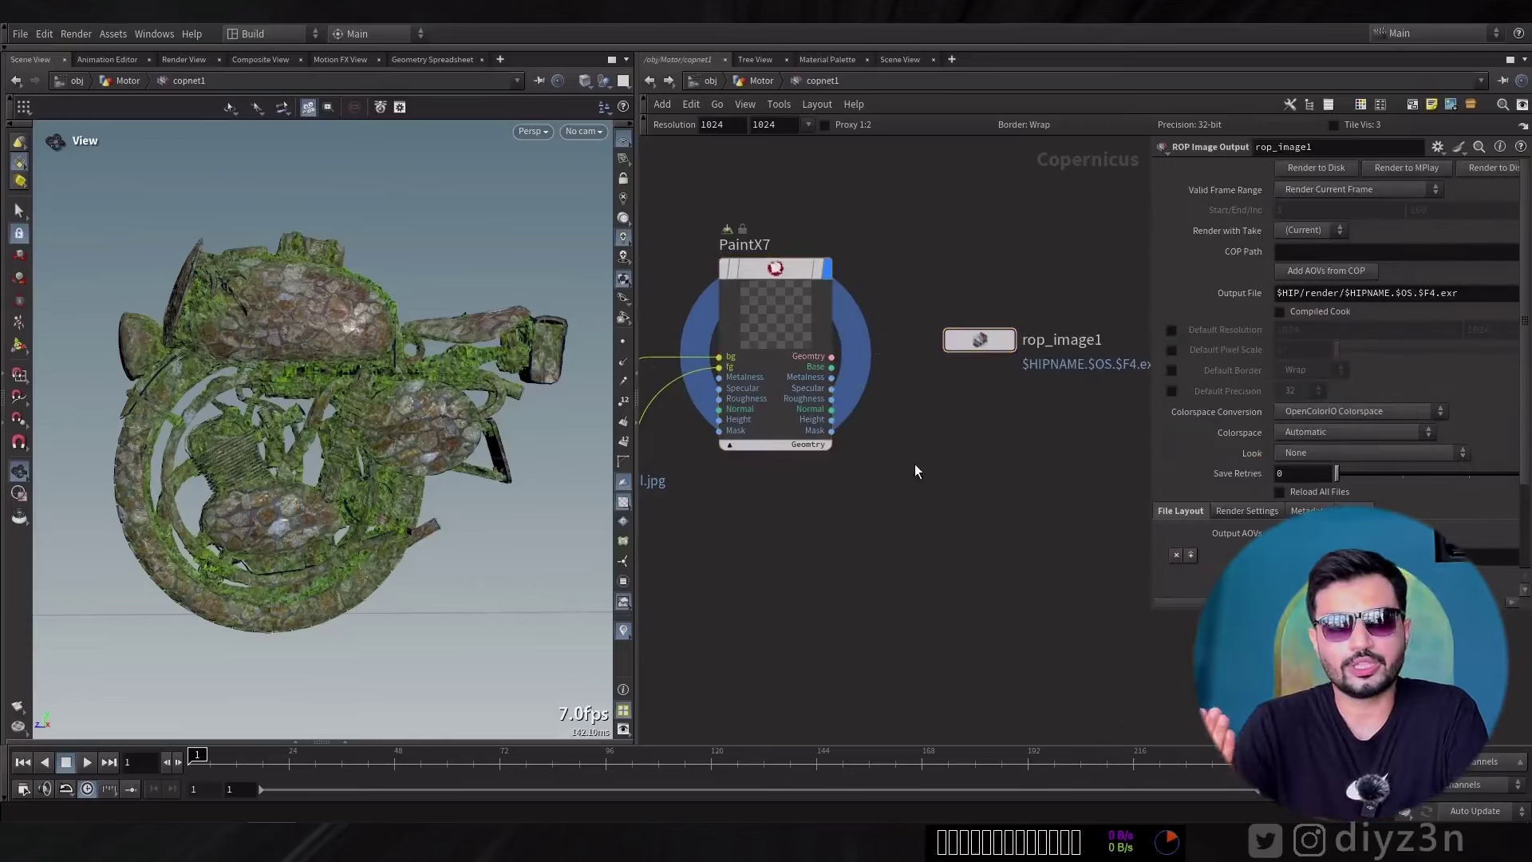
key(Tab)
text(null)
key(Return)
click(931, 483)
Point rop_image1's COP Path at null1 and duplicate both nodes to export another PaintX7 output through null2.
click(984, 337)
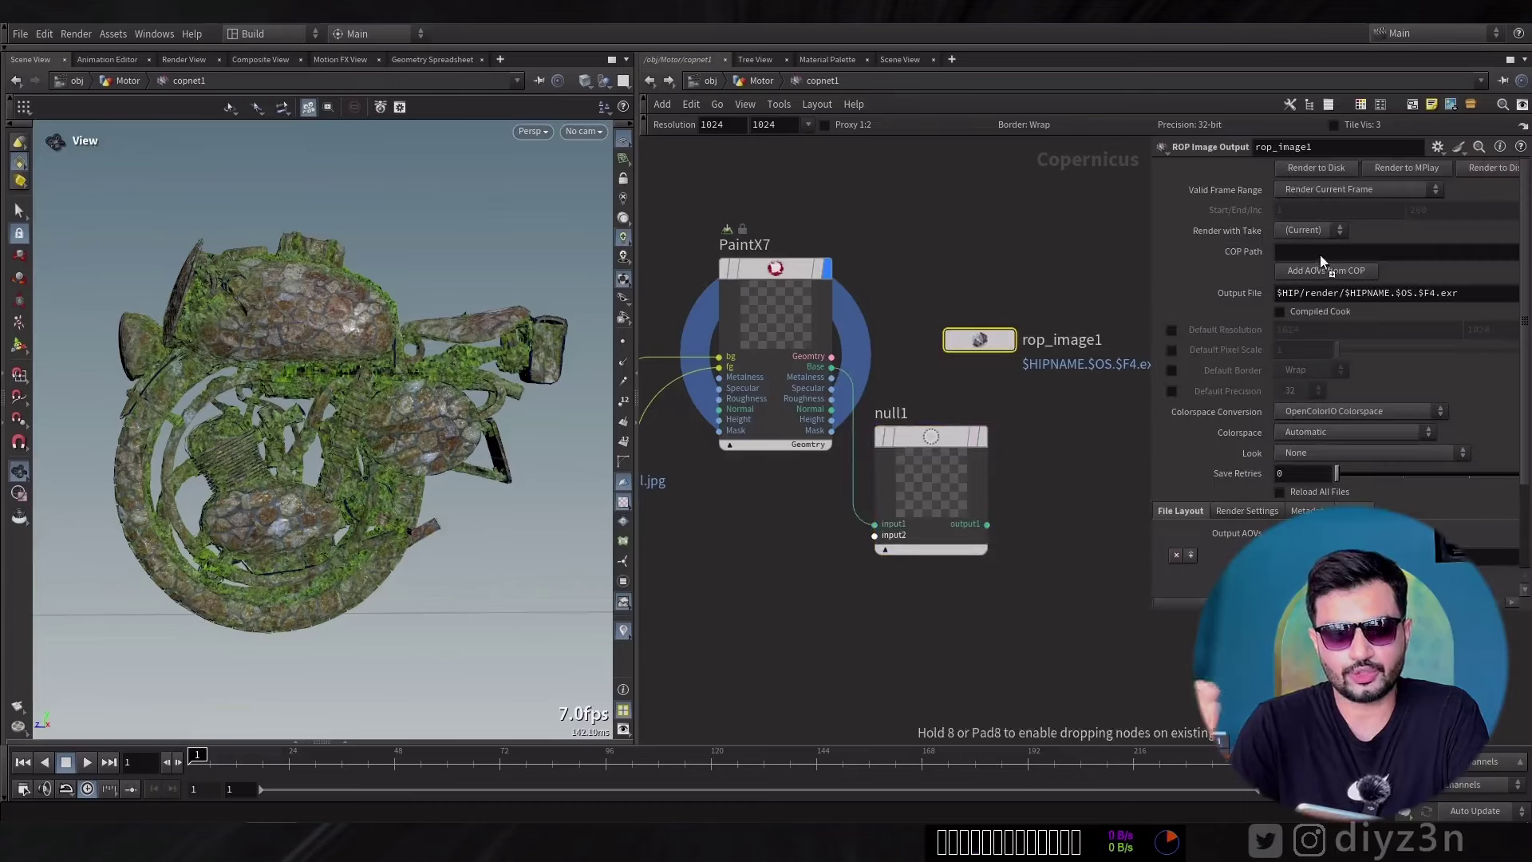
alt+drag(930, 444, 930, 588)
alt+drag(993, 340, 1065, 499)
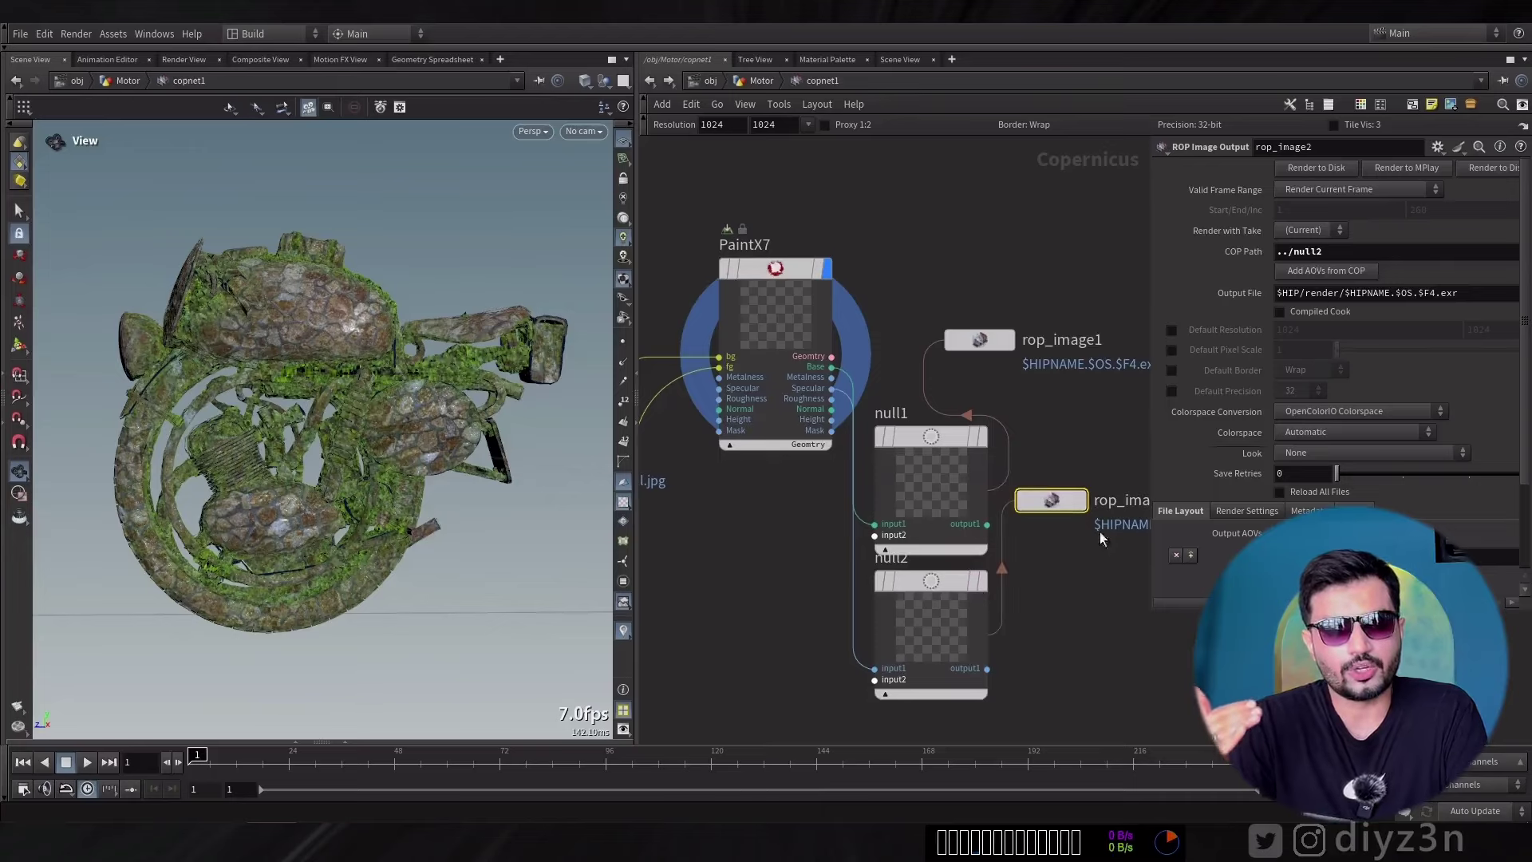
In the Solaris stage, clear the network and add a SOP Import node and a Material Library node.
key(Delete)
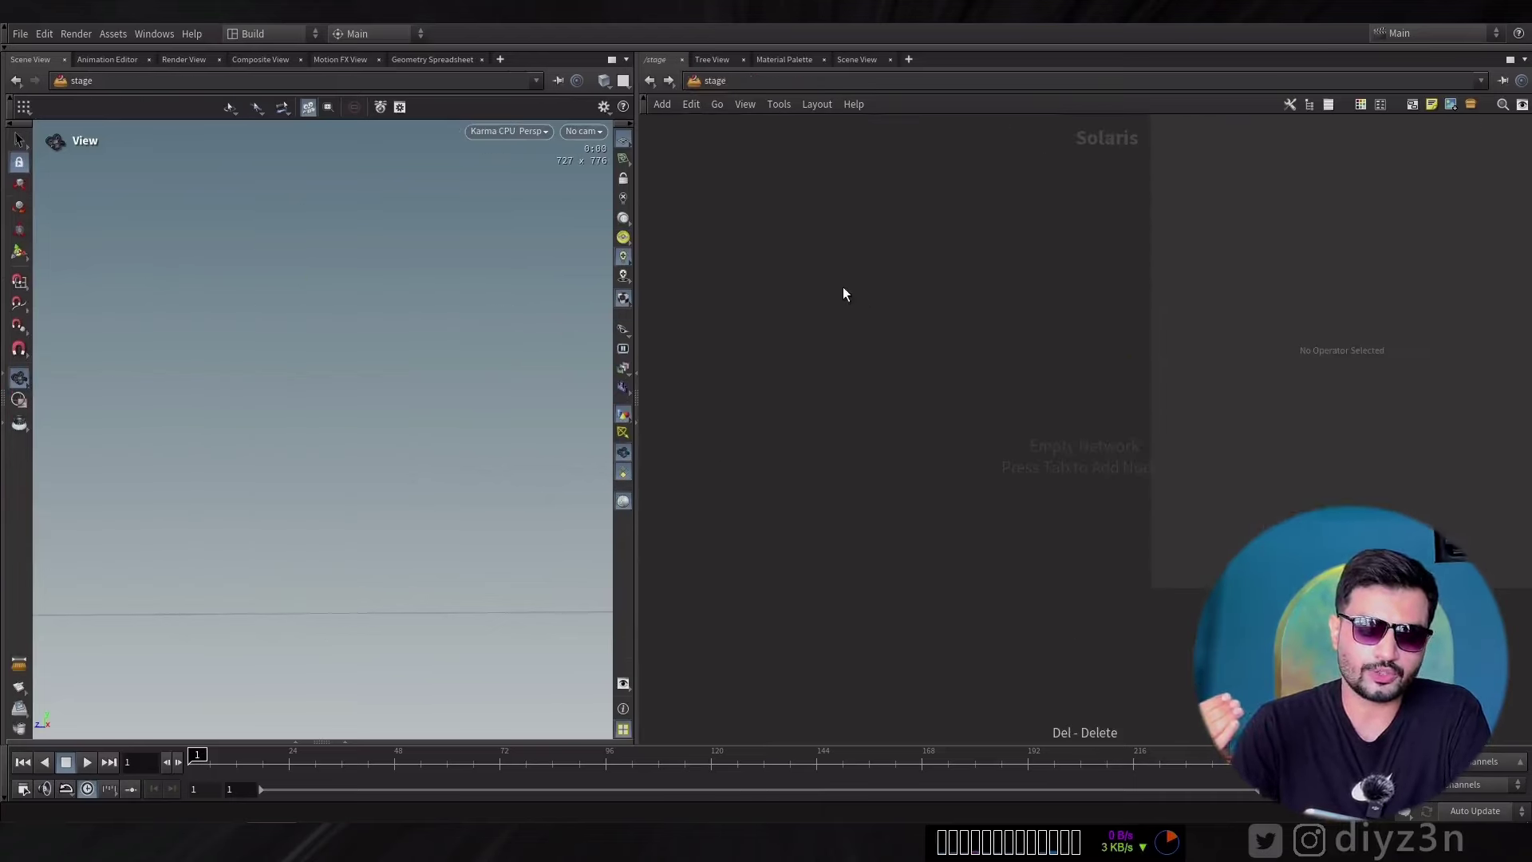
key(Tab)
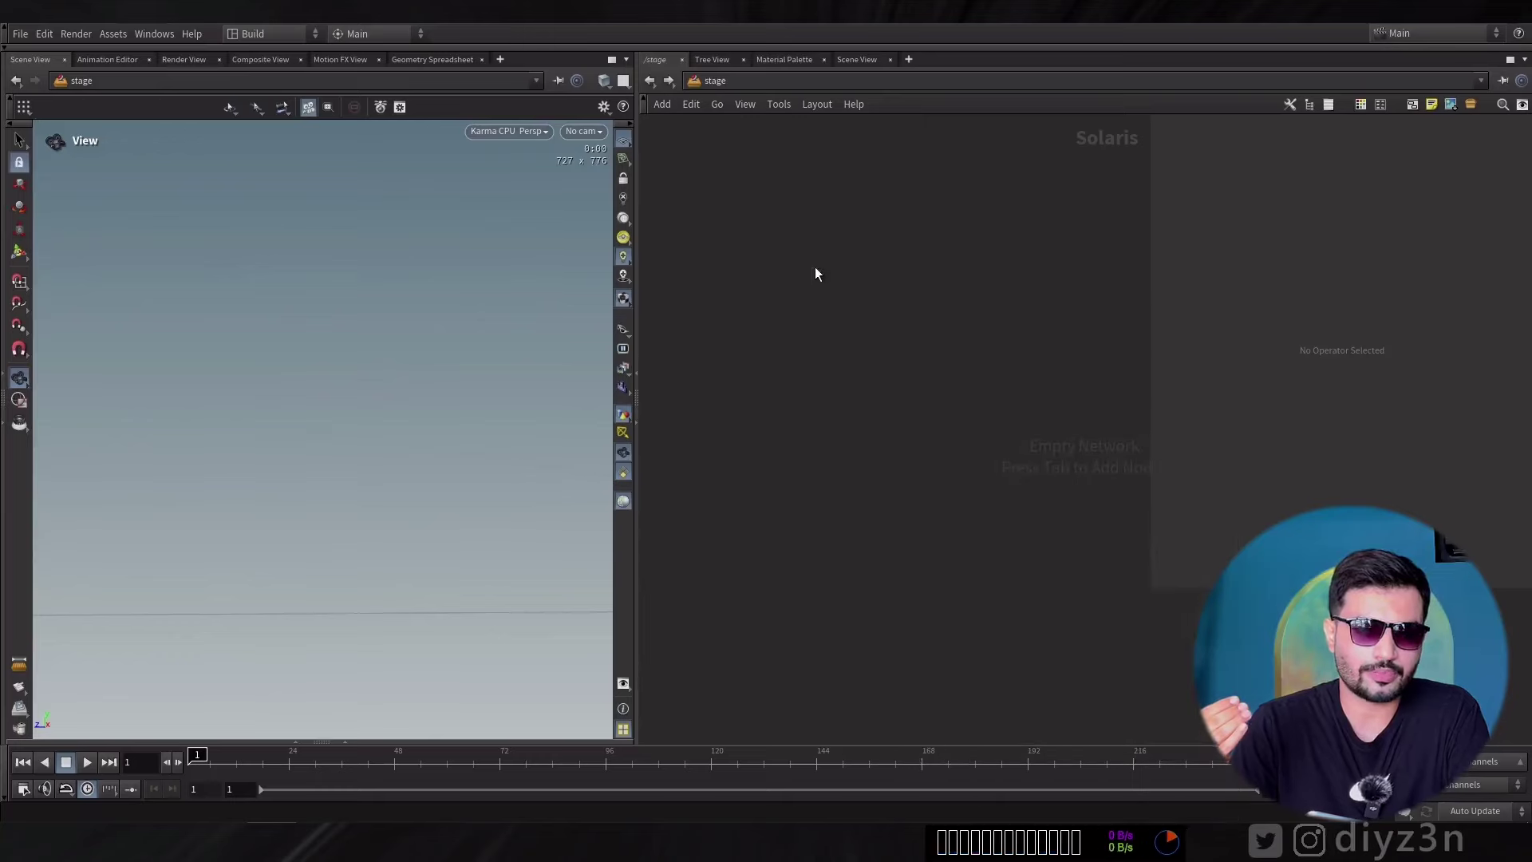
key(Tab)
text(sop)
key(Return)
key(Tab)
text(mat)
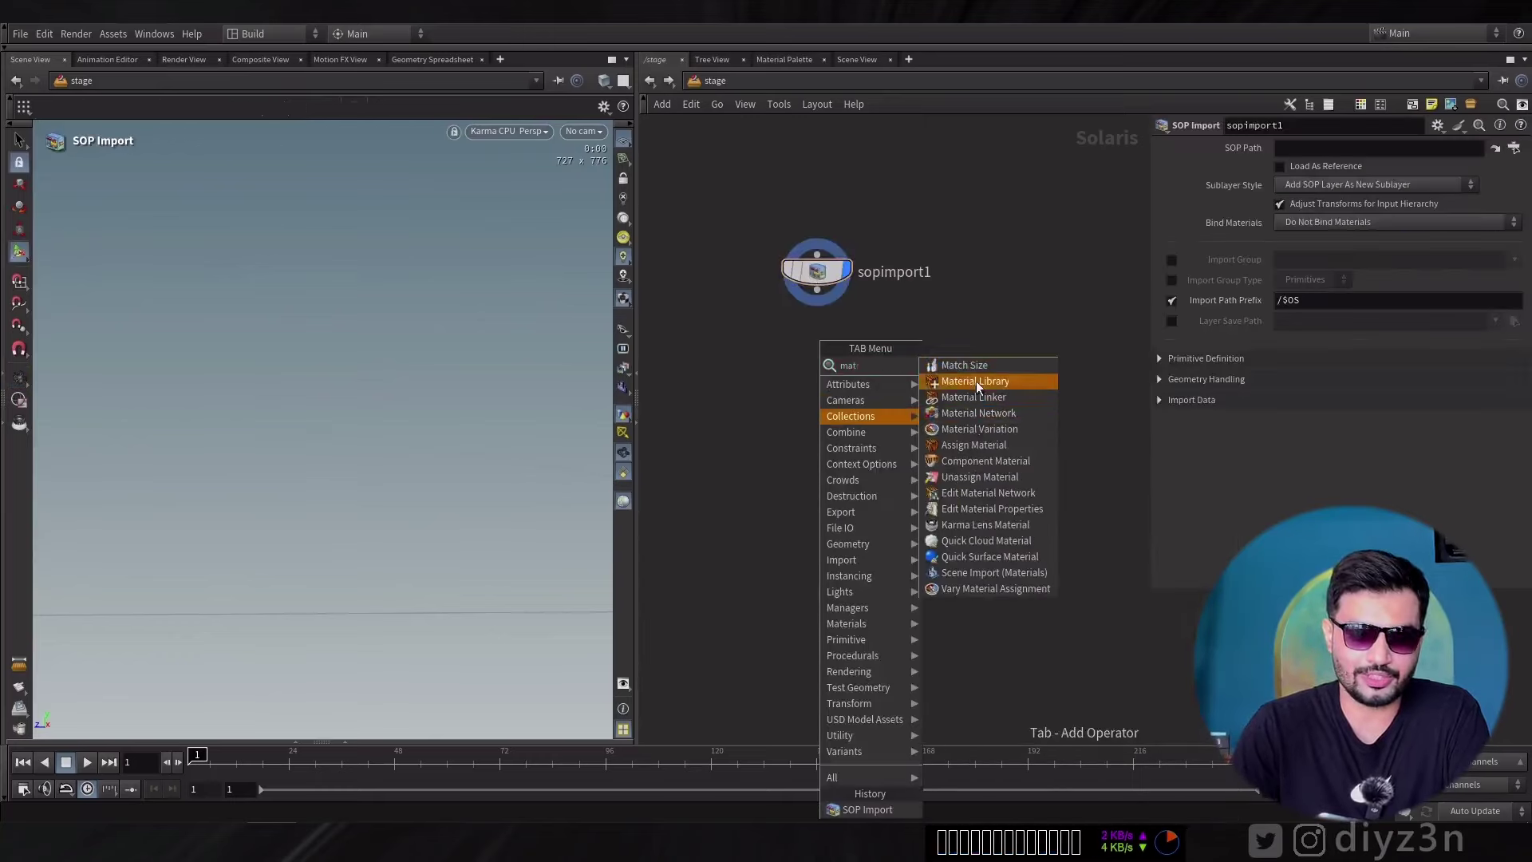
click(975, 380)
drag(951, 462, 787, 256)
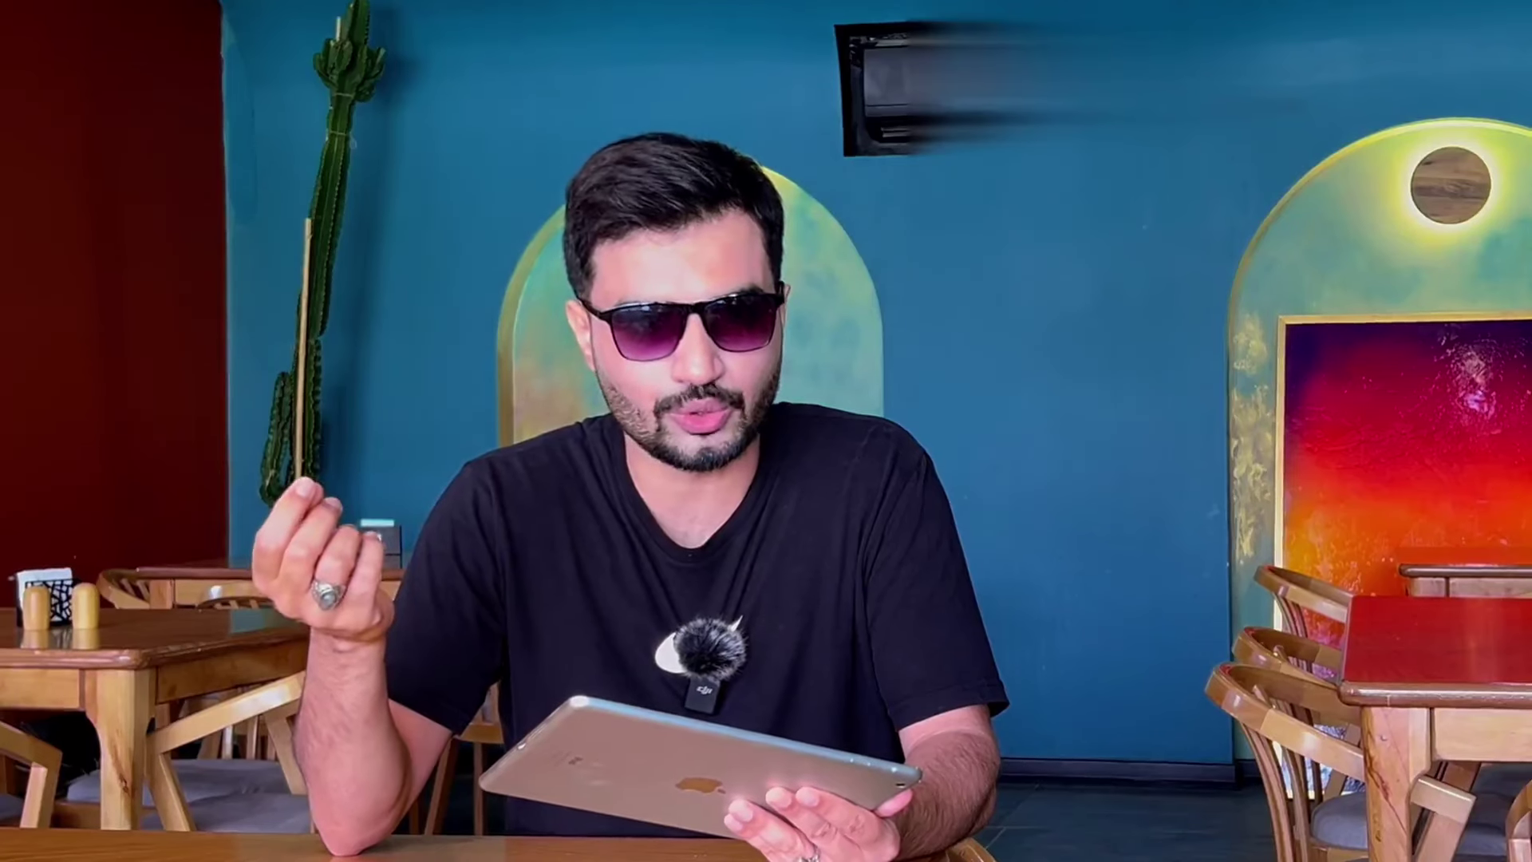
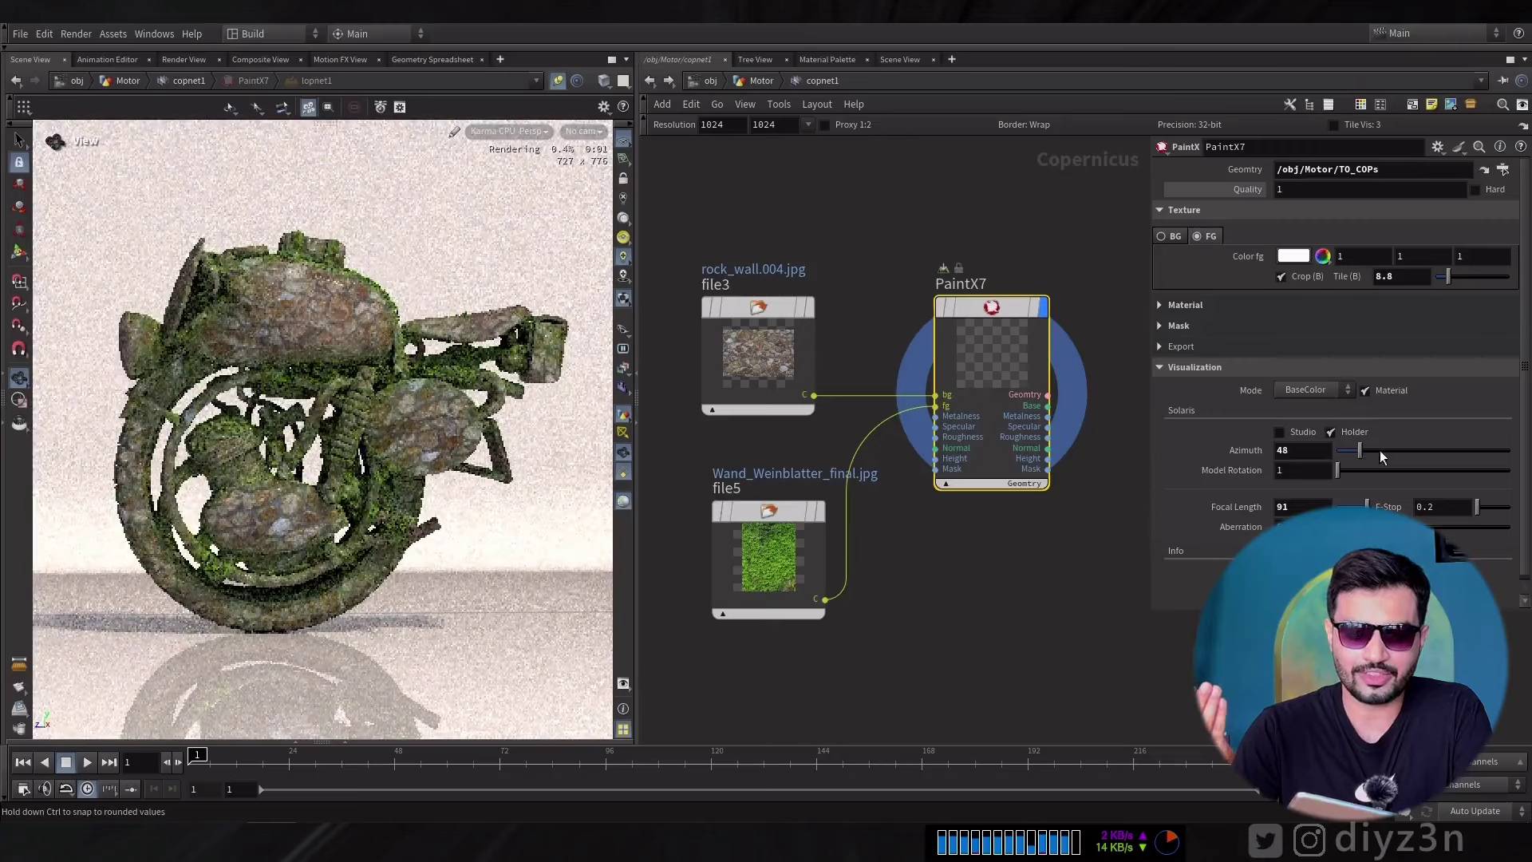
Turn off the holder in PaintX7's Solaris visualization and set the azimuth to 202.
click(1348, 432)
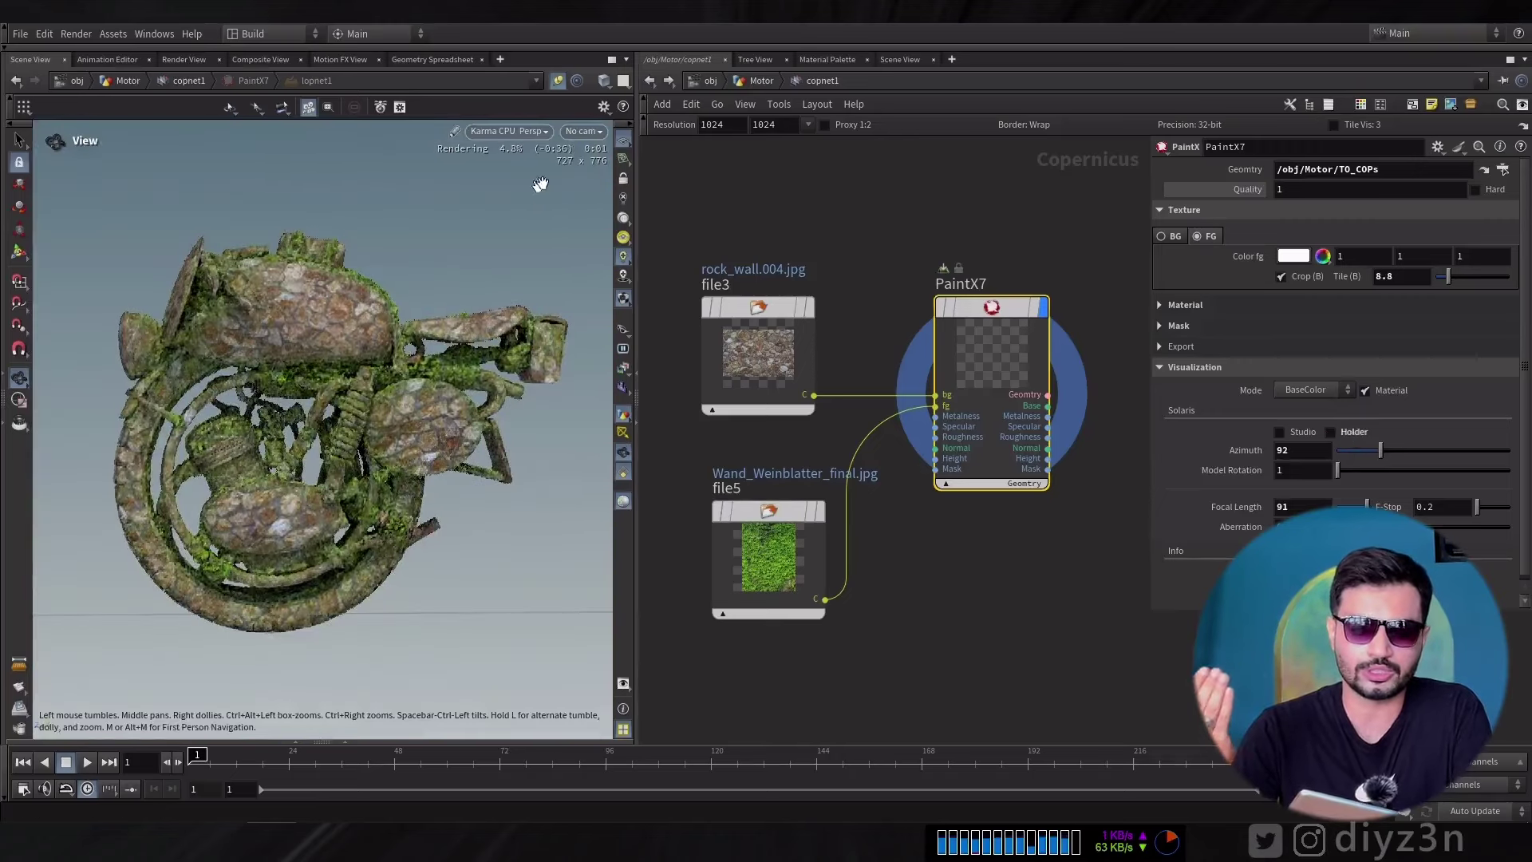
mouse_move(320, 381)
mouse_down()
mouse_move(438, 376)
mouse_move(343, 379)
mouse_up()
click(508, 132)
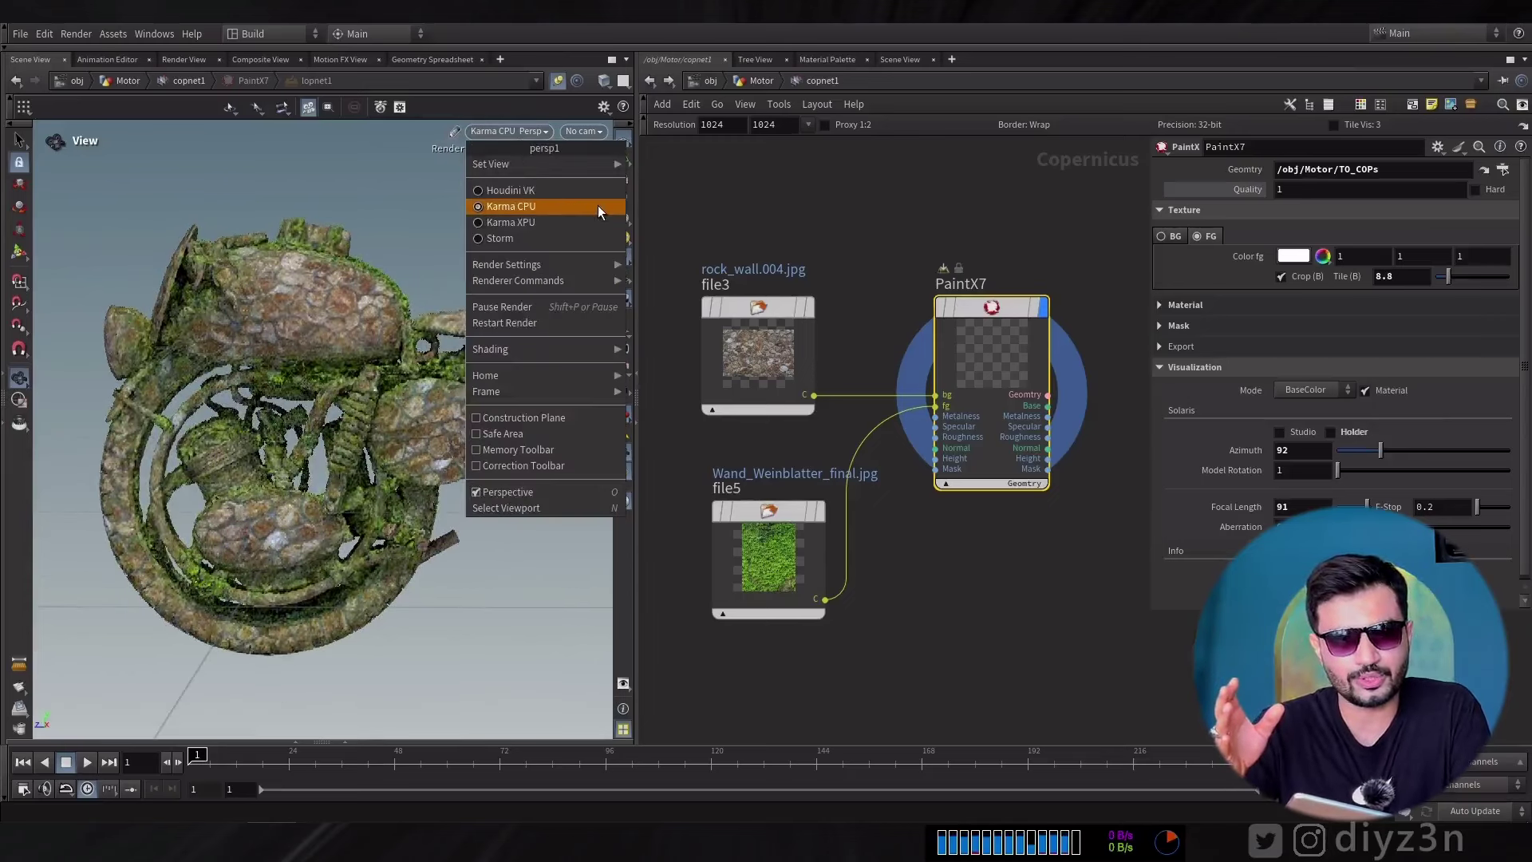
key(Escape)
drag(1380, 450, 1433, 448)
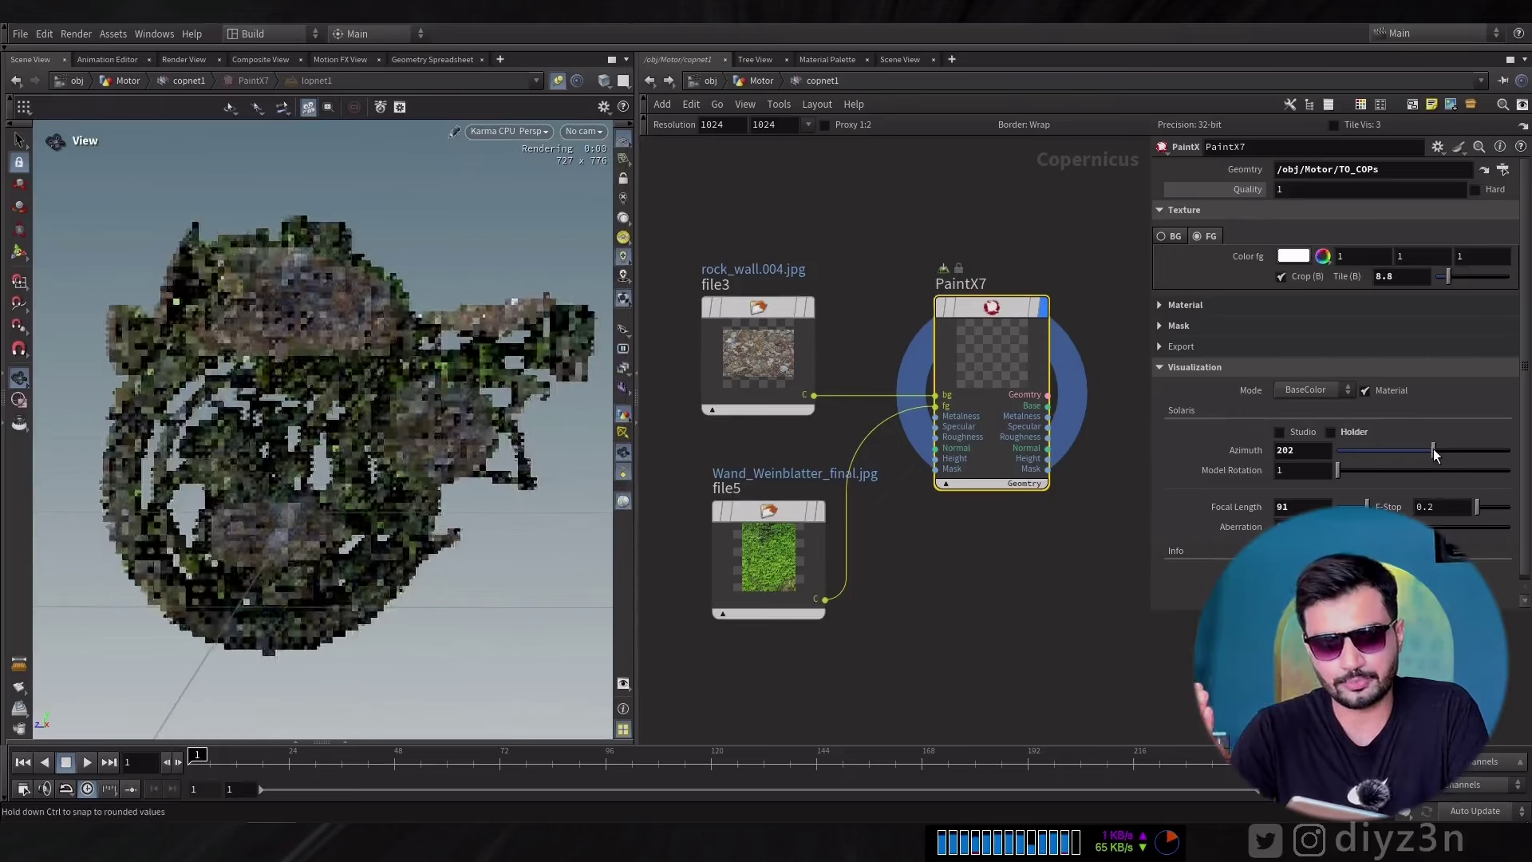
Turn on the holder and studio, look through /cameras/Cinematic_Cam, and widen the scene view.
click(1330, 432)
click(1279, 432)
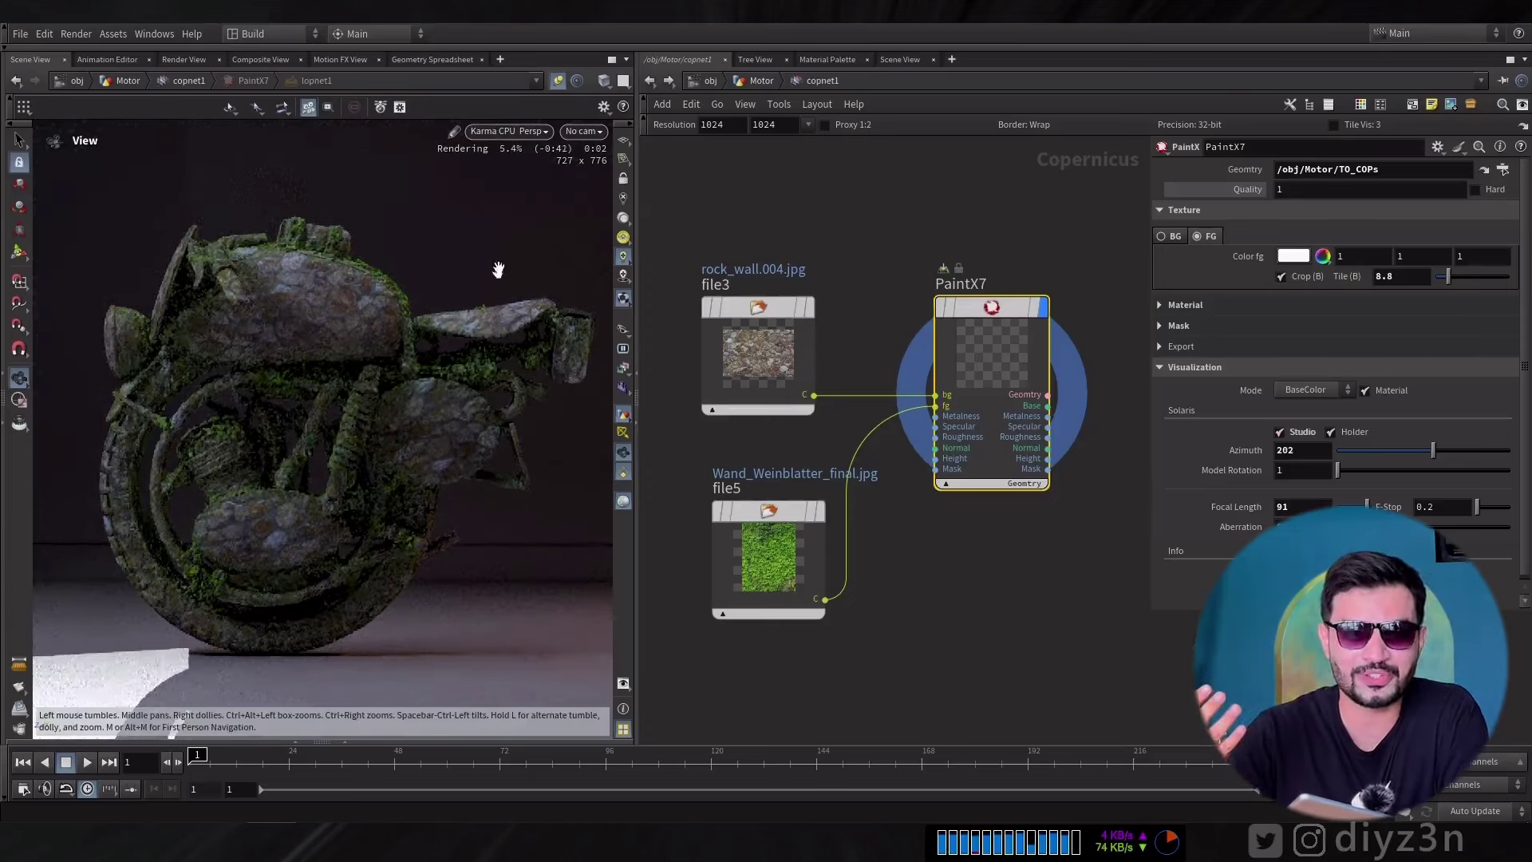
click(571, 134)
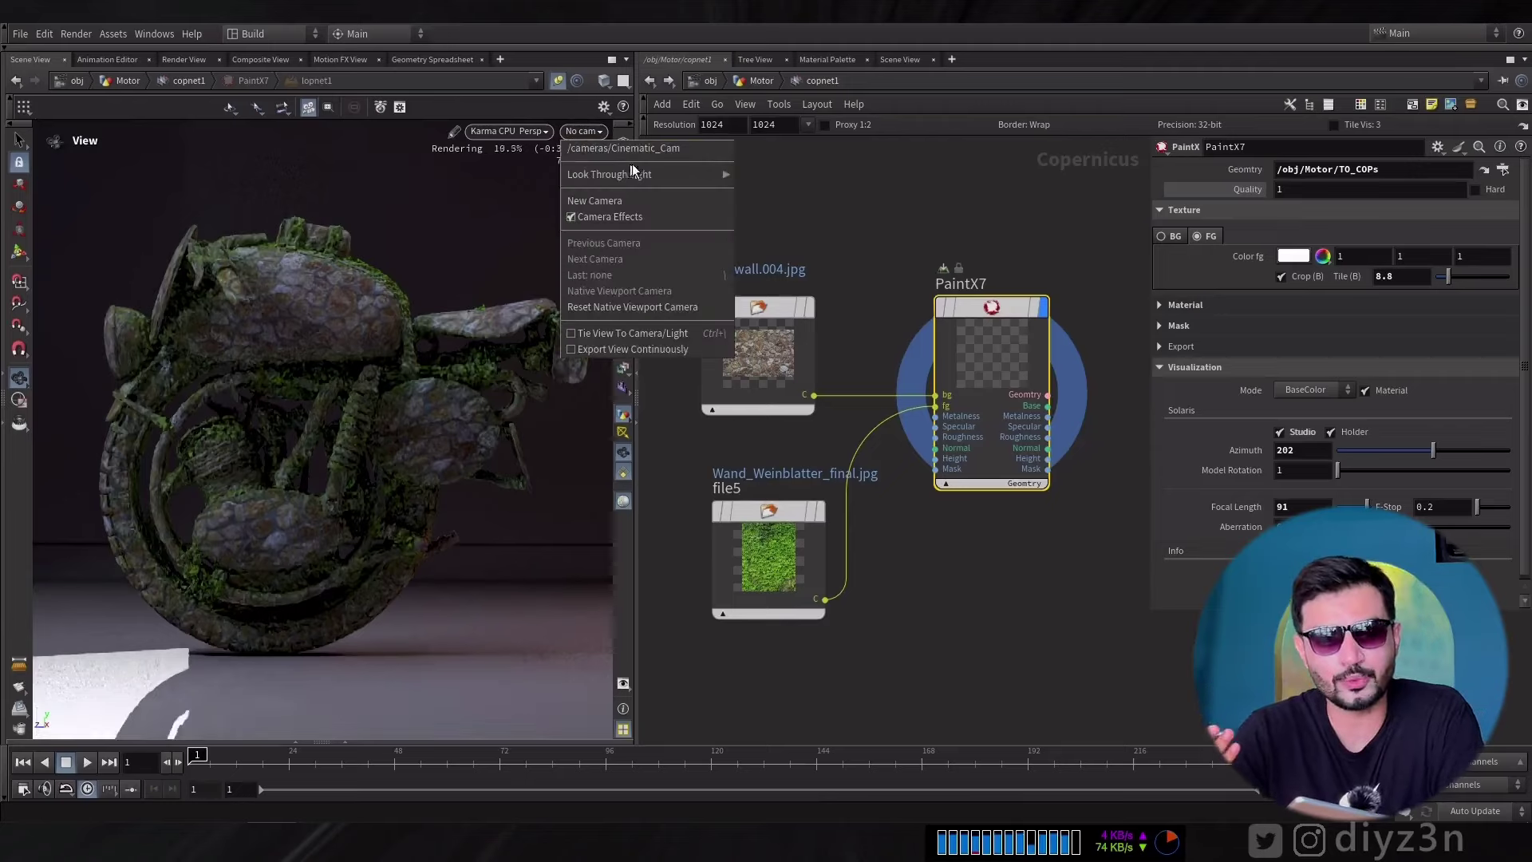
click(706, 150)
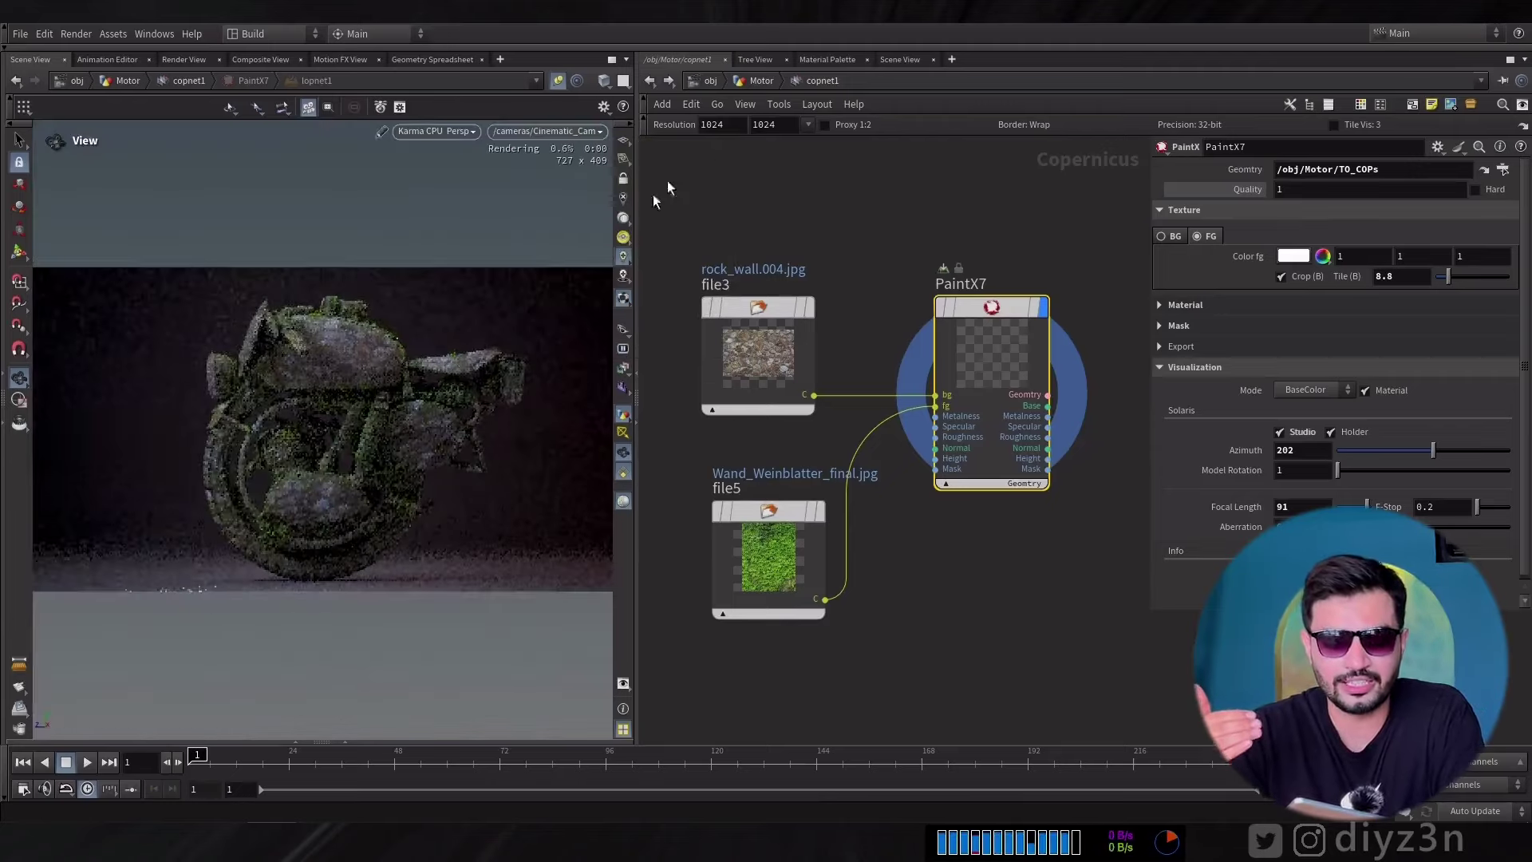
drag(639, 600, 926, 600)
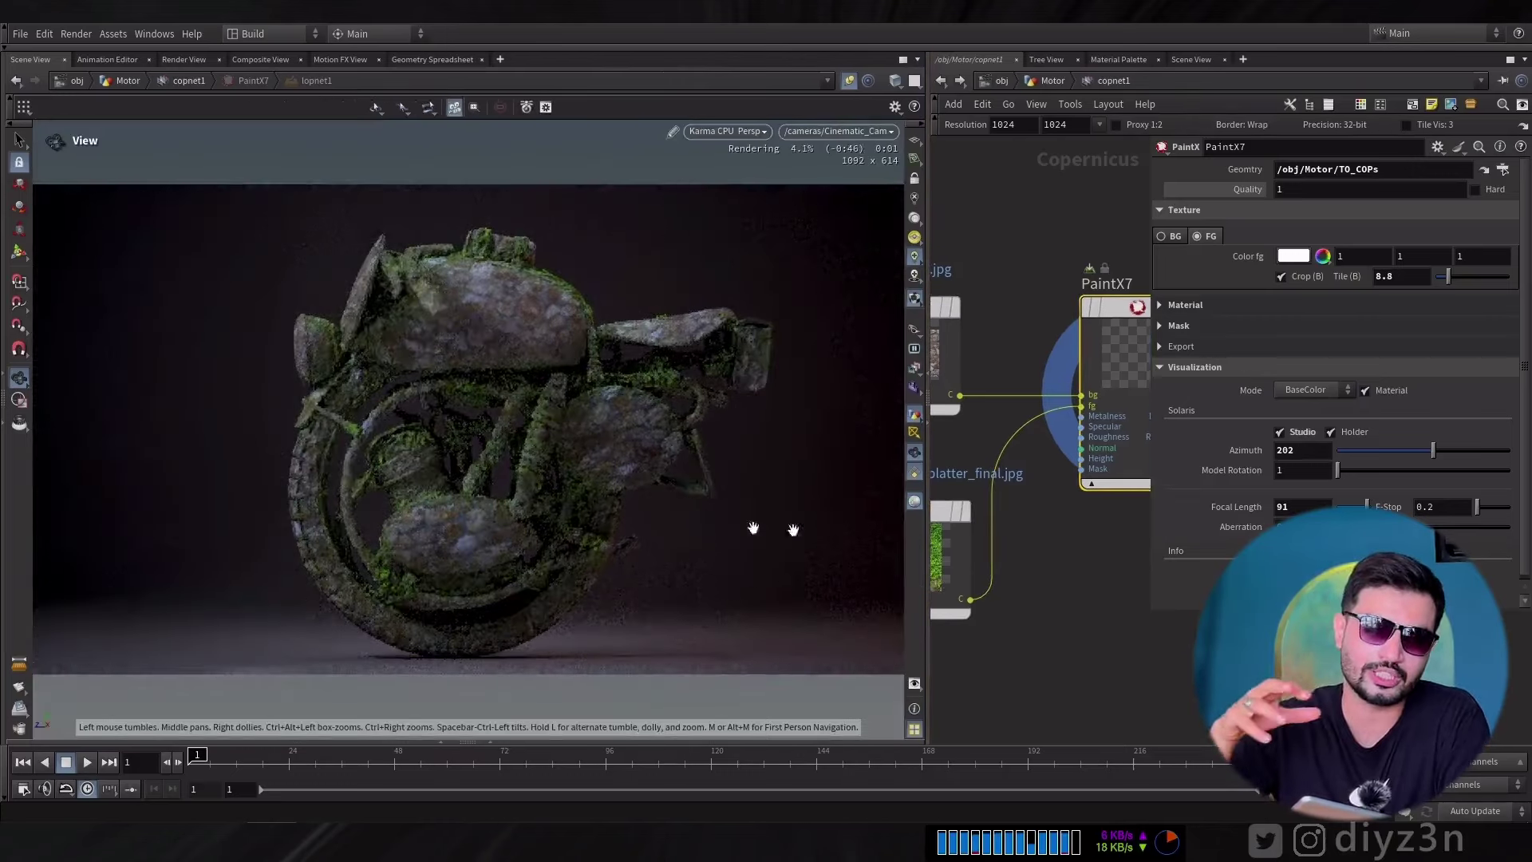
Try a visualization azimuth of 12 on PaintX7, and settle on 205.
drag(1386, 450, 1344, 454)
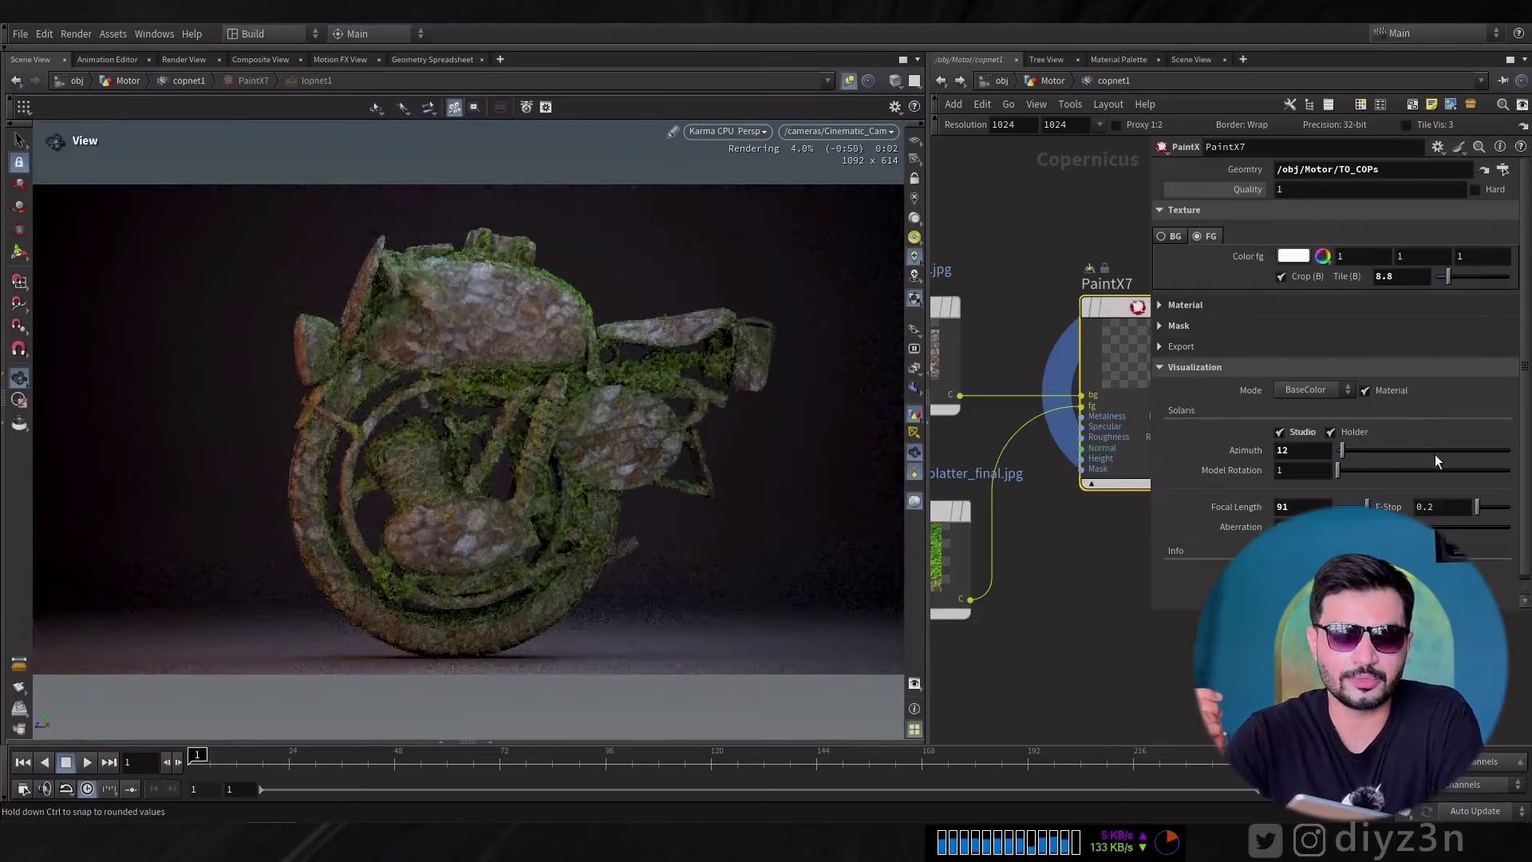
click(1435, 451)
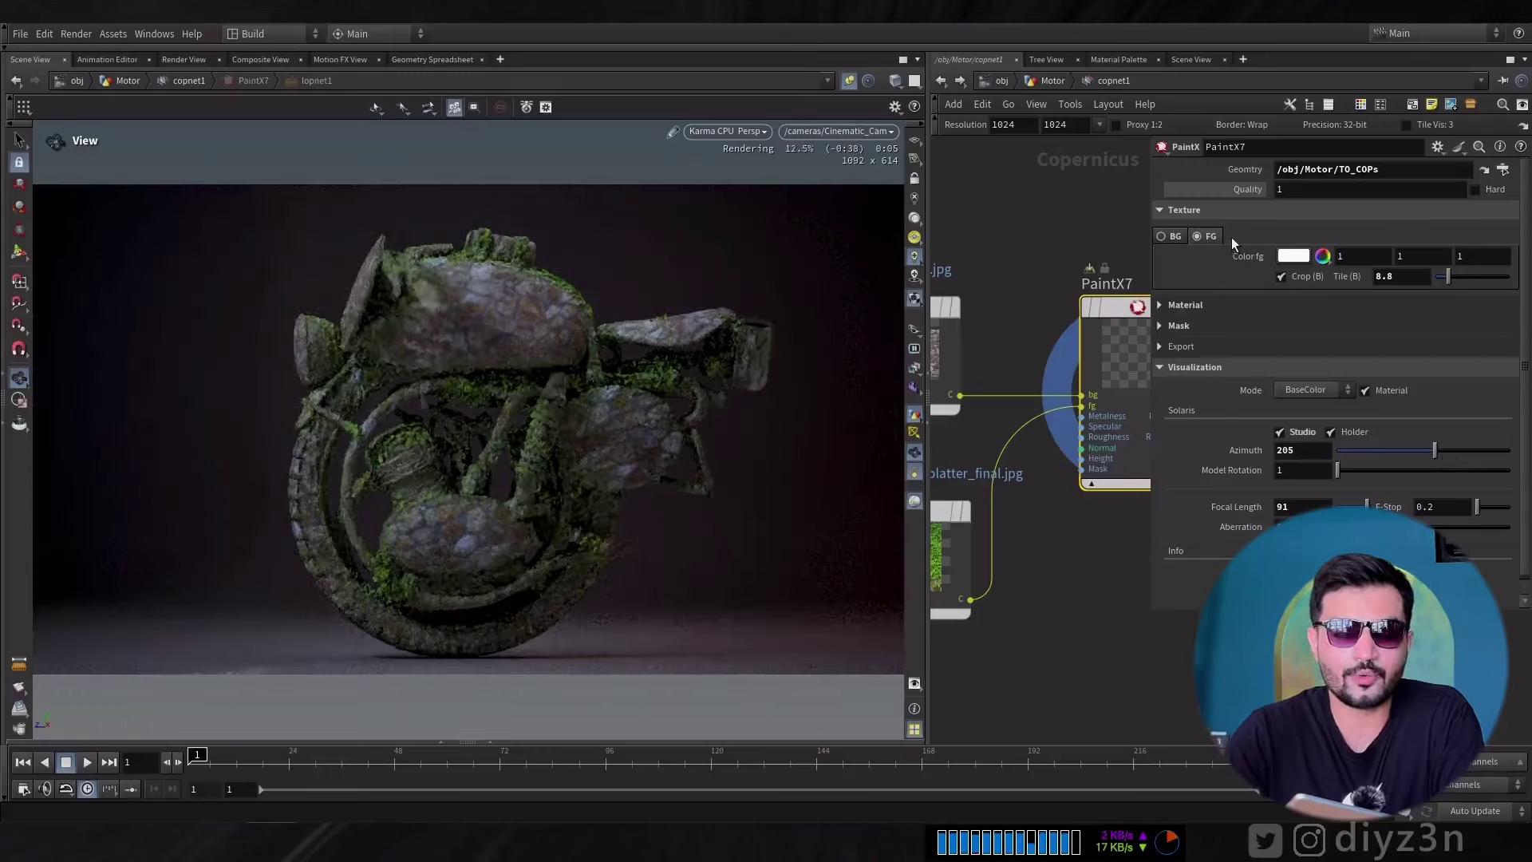
Set the normal intensity in PaintX7's bump material settings to 5 and restart the Karma render.
click(1203, 310)
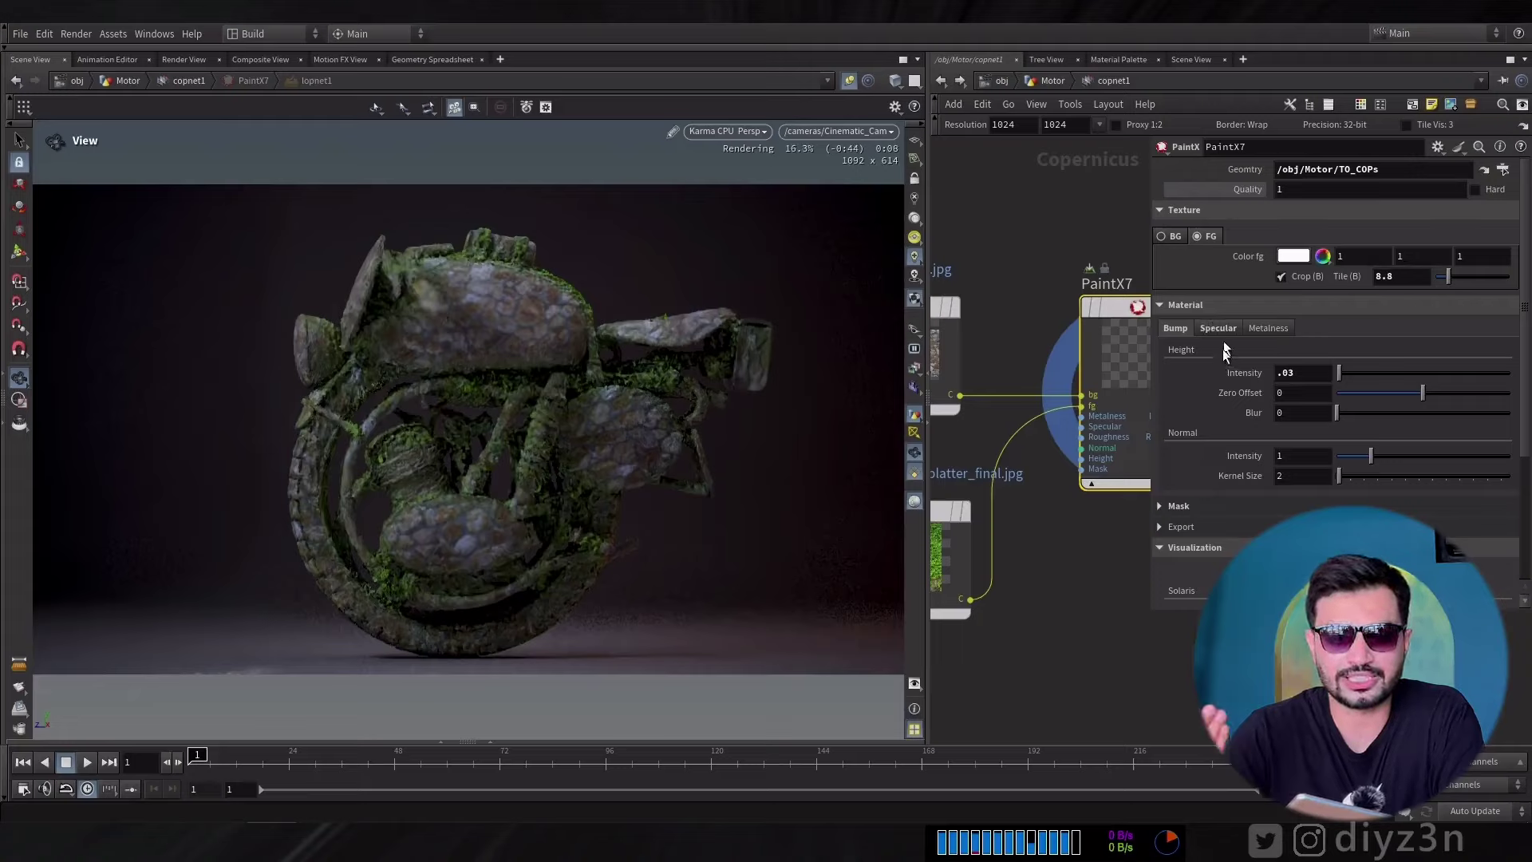
click(1304, 455)
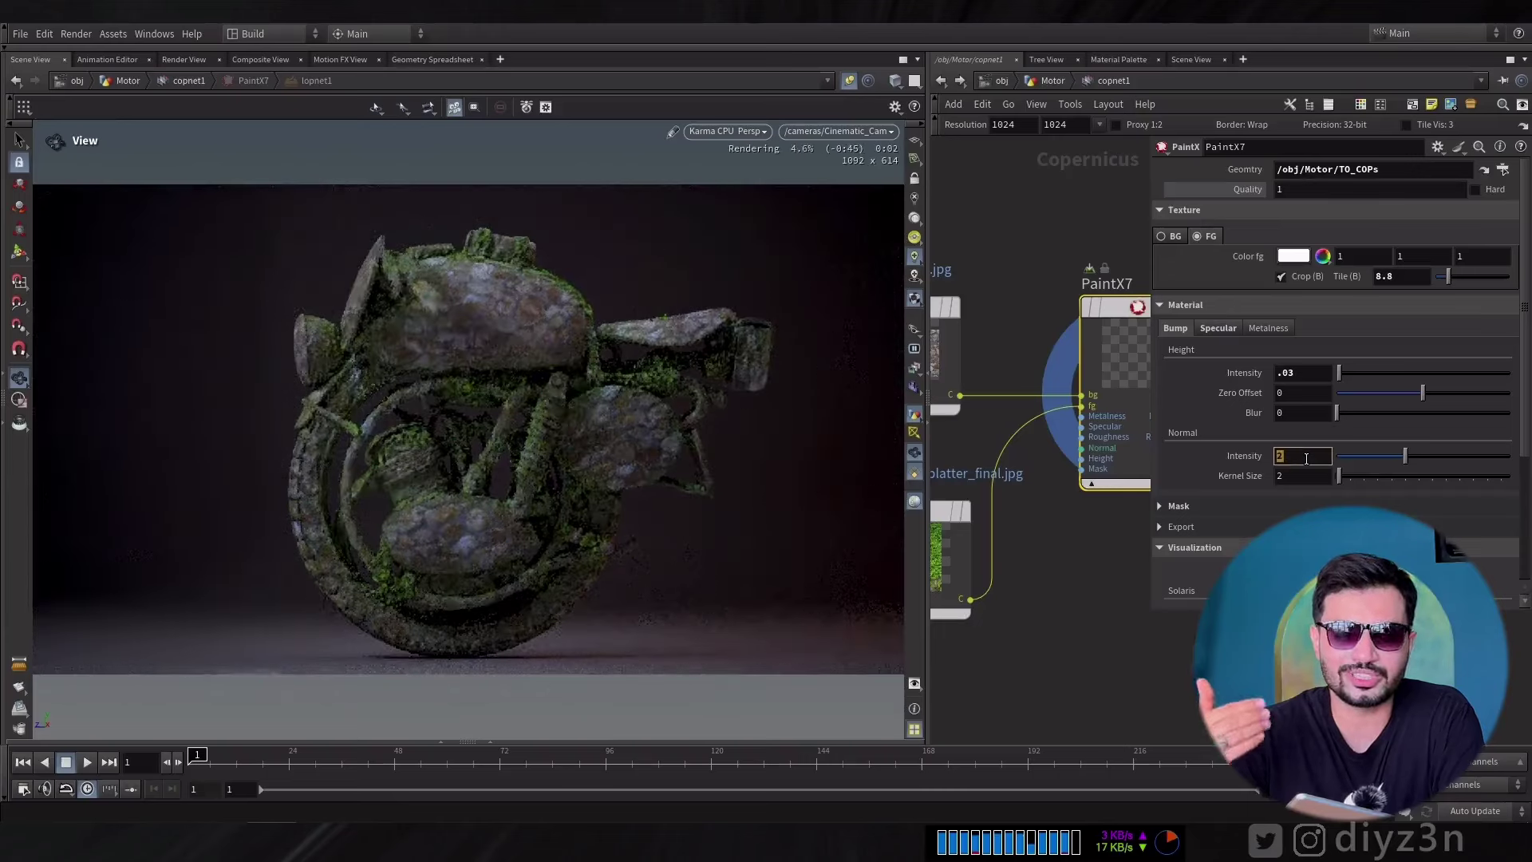
text(5)
key(Return)
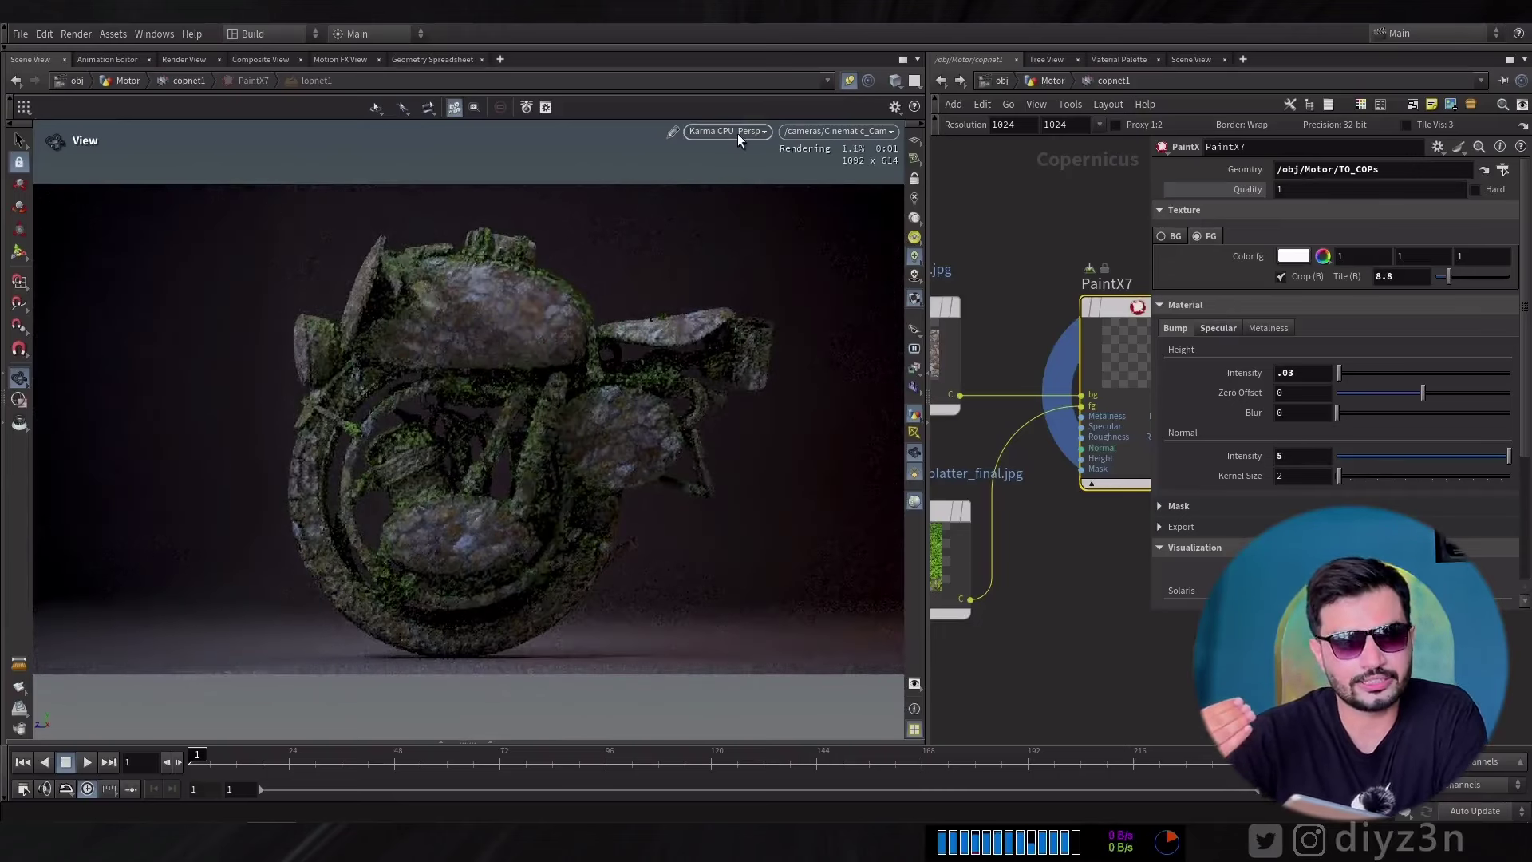
click(737, 133)
click(767, 318)
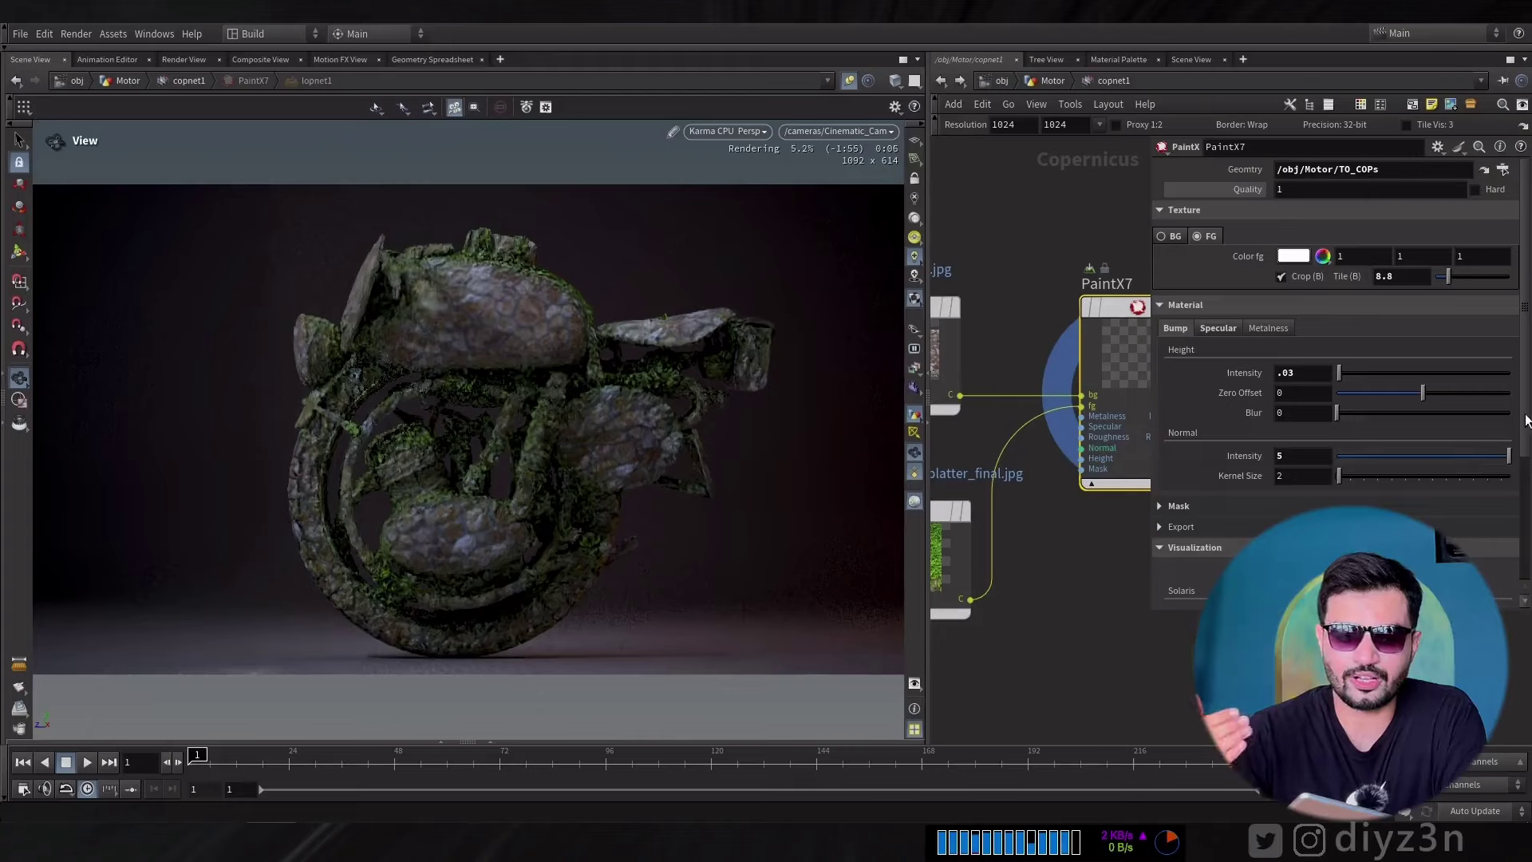
Set the azimuth in PaintX7's Solaris visualization to 188.
scroll(1501, 462, down, 4)
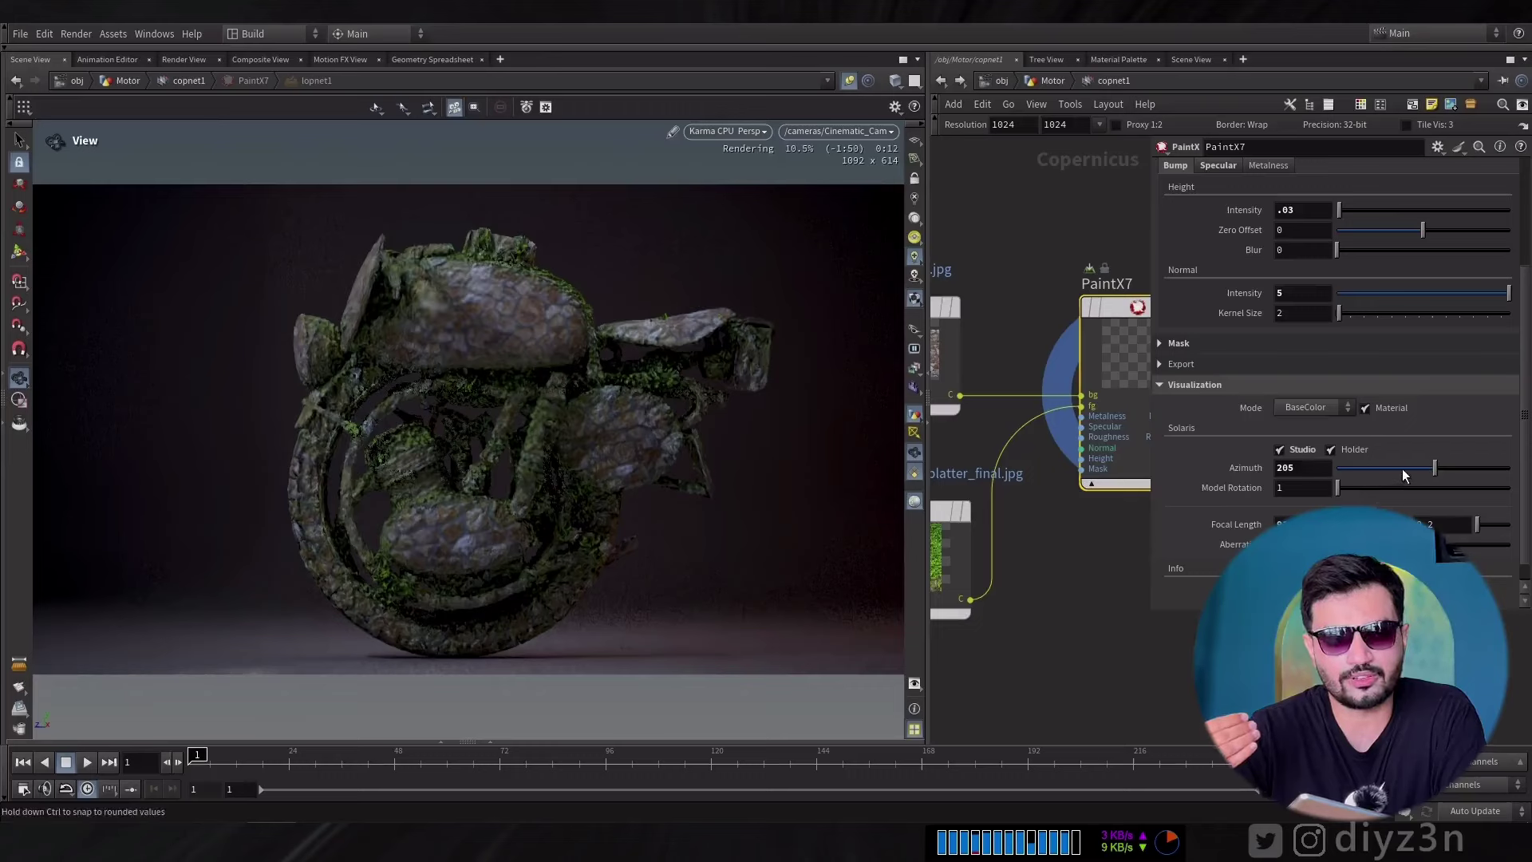
mouse_move(1436, 468)
mouse_down()
mouse_move(1481, 469)
mouse_move(1381, 472)
mouse_move(1426, 469)
mouse_up()
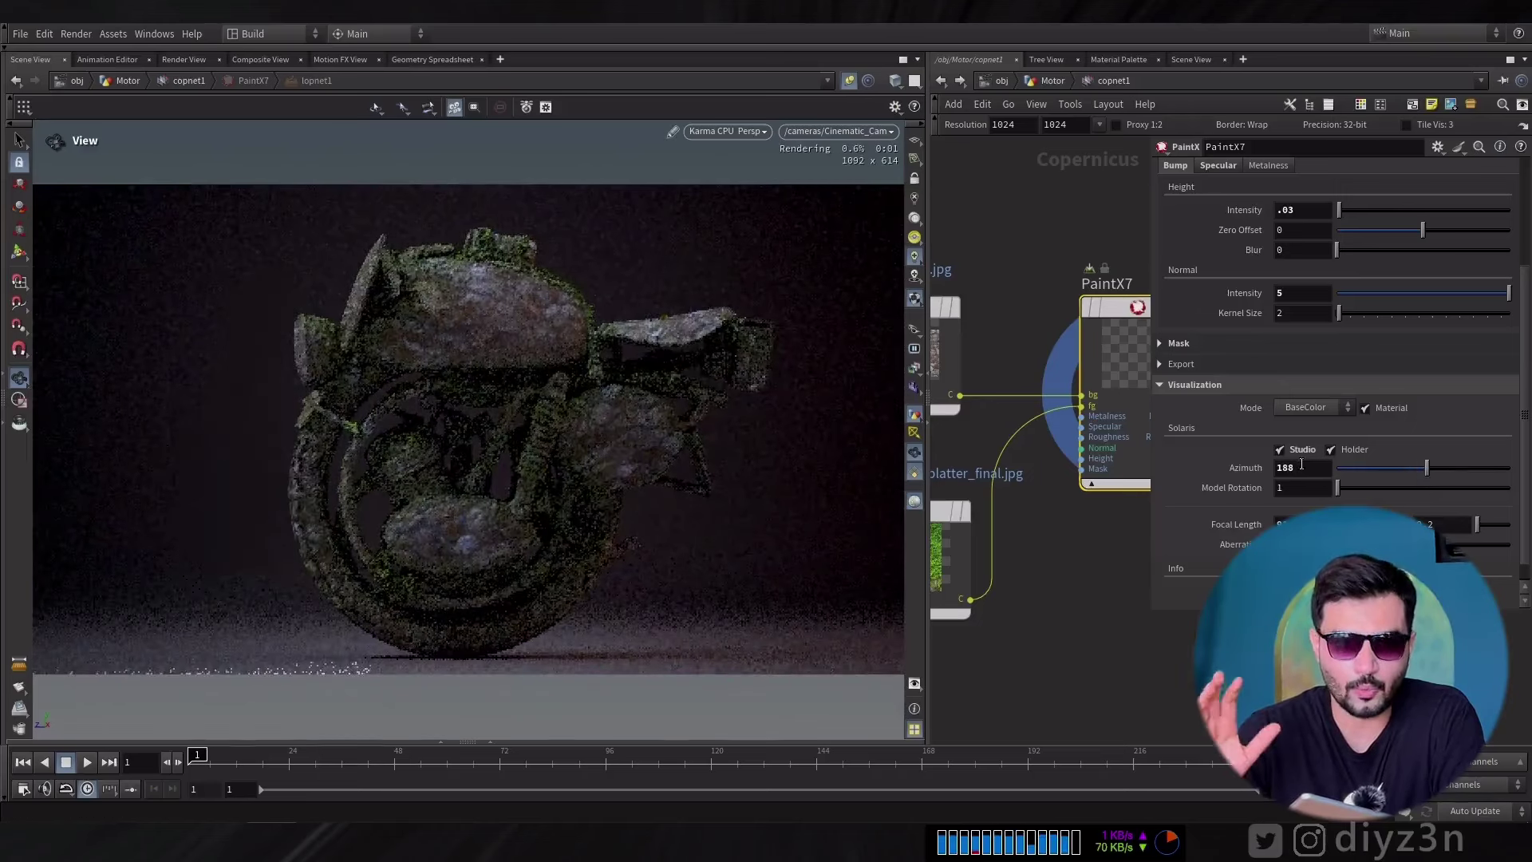
Preview PaintX7 in Normal visualization mode through /cameras/Cinematic_Cam, and return to BaseColor mode through the same camera.
click(1304, 407)
click(1297, 487)
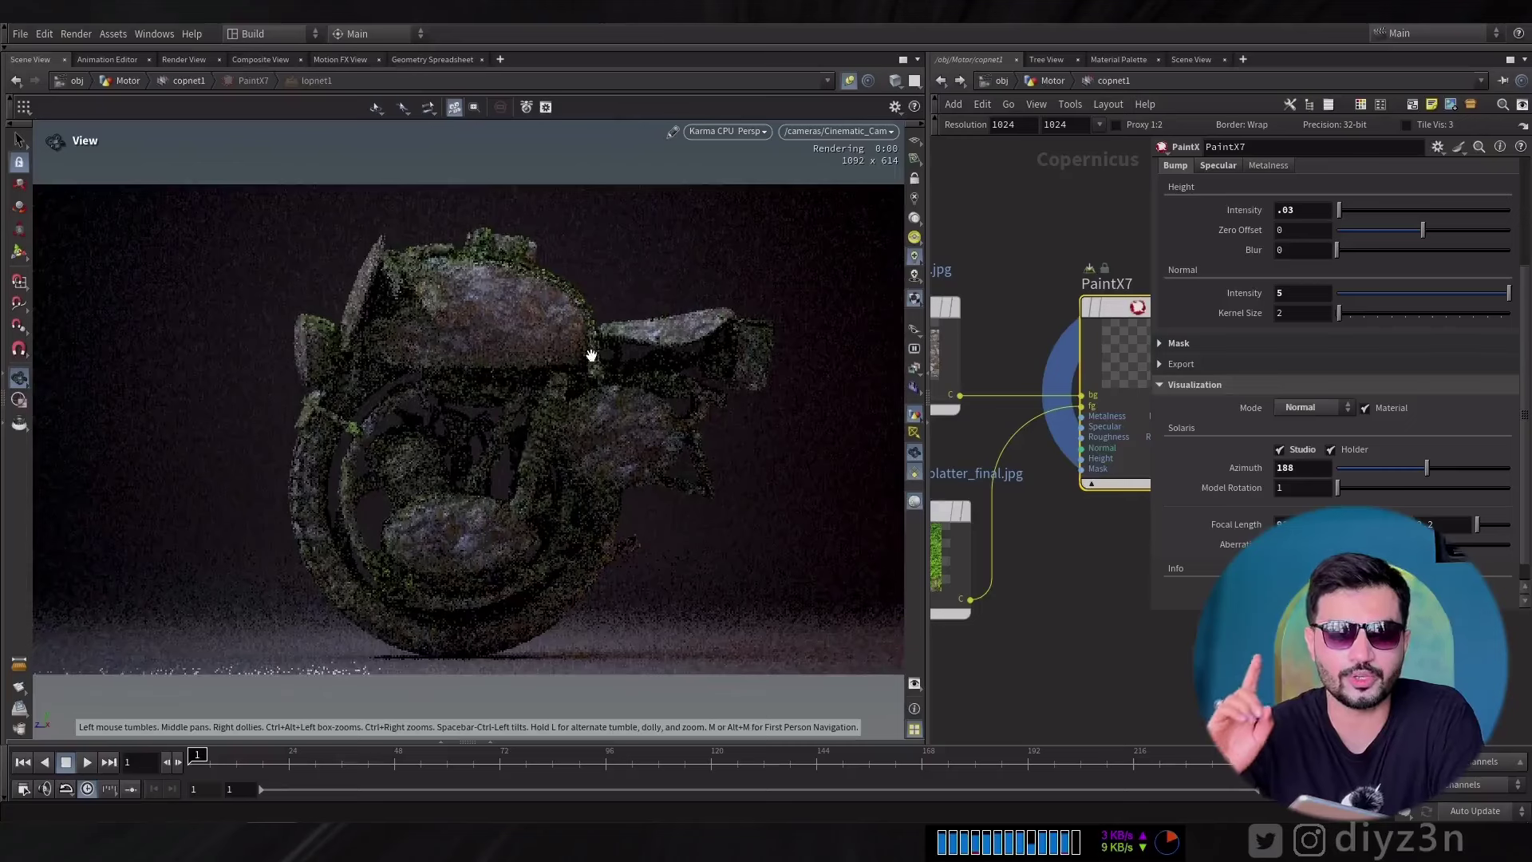
click(878, 131)
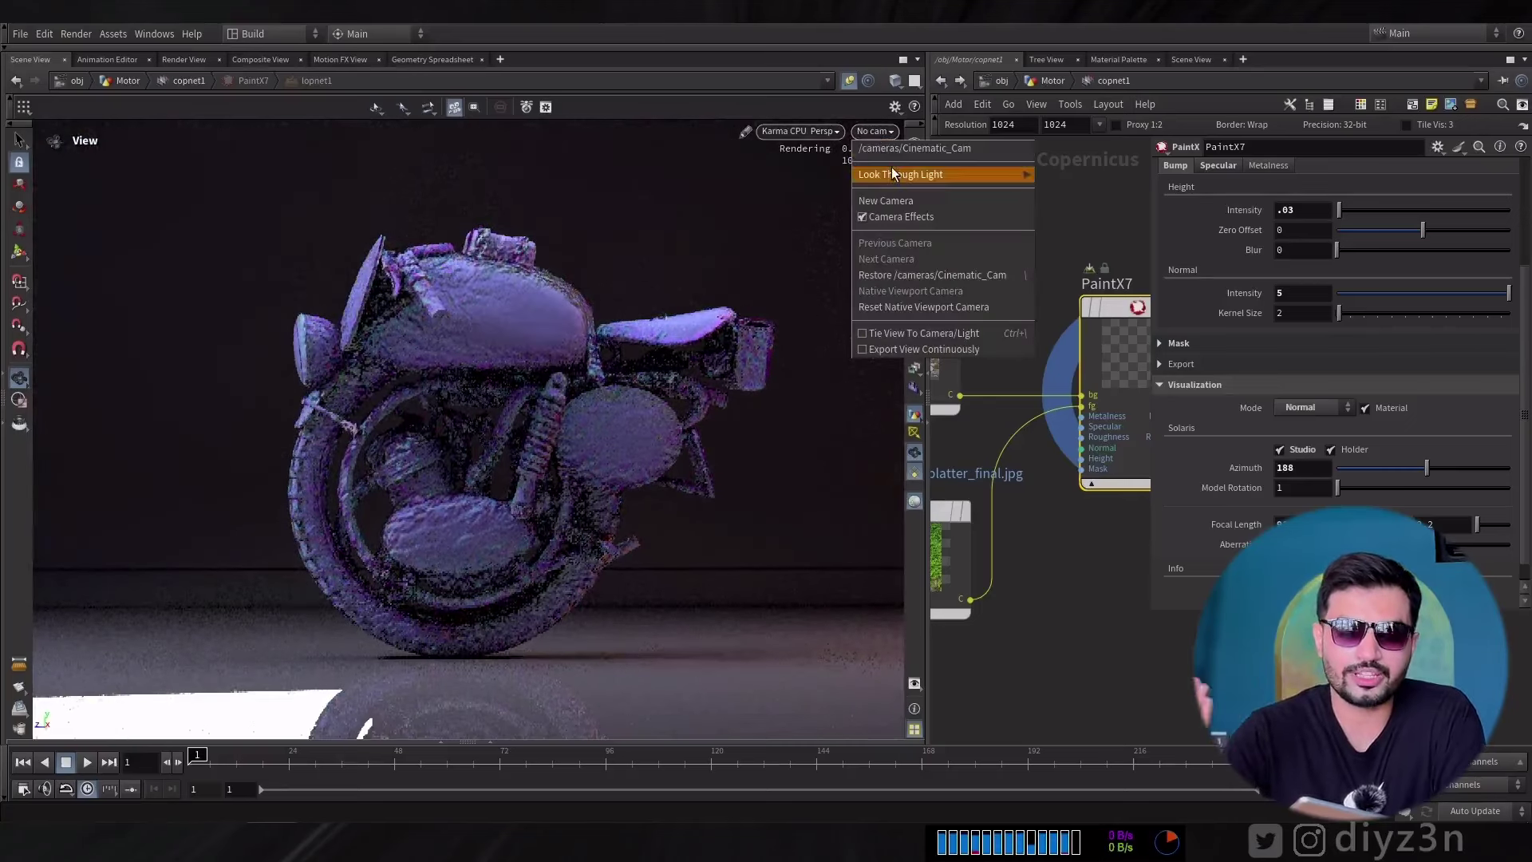
click(892, 169)
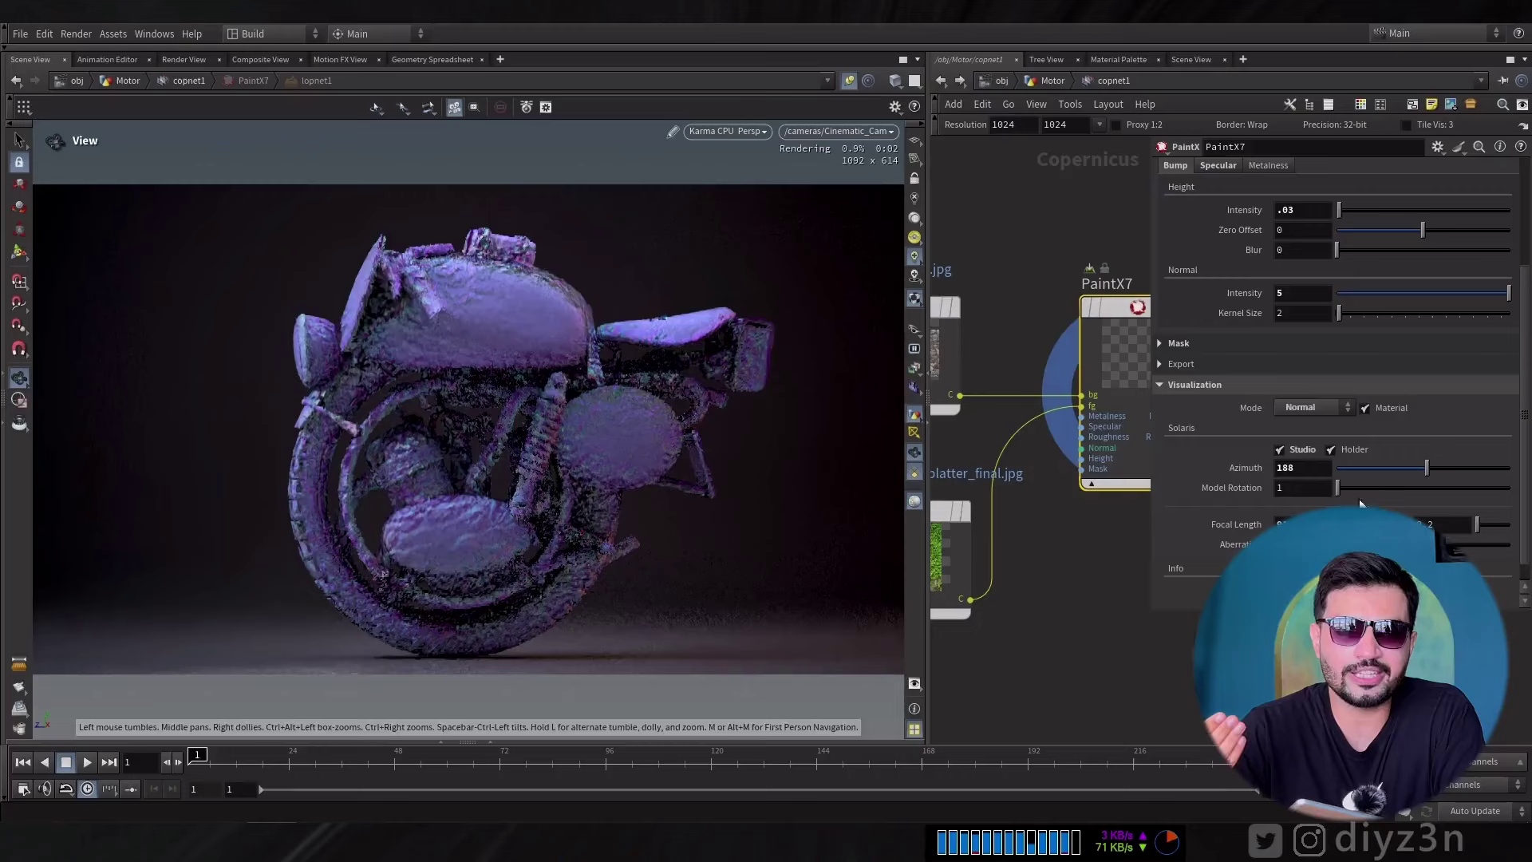
click(1315, 407)
click(1301, 435)
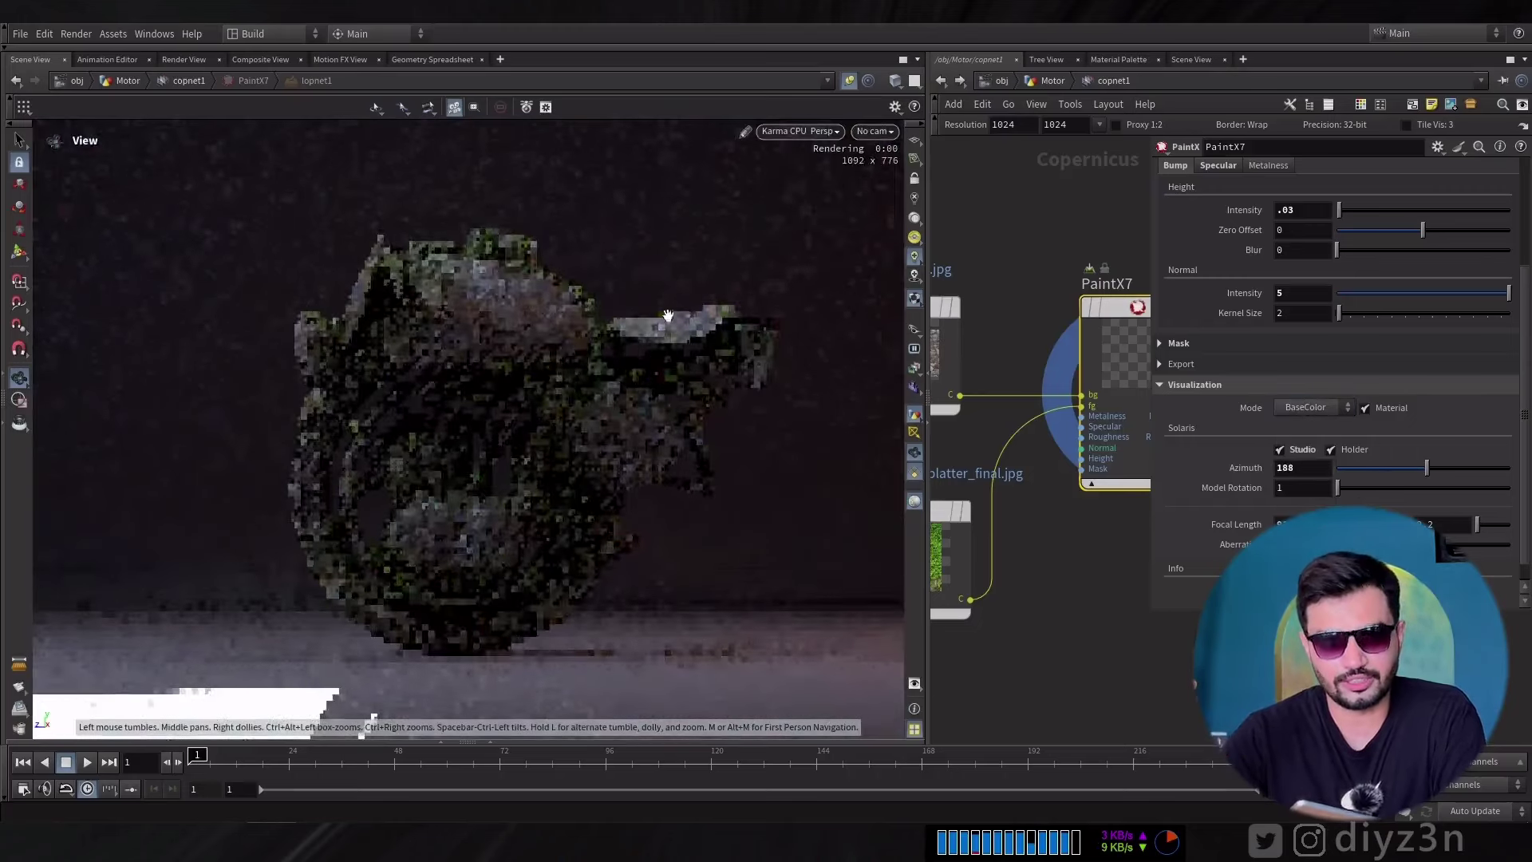
click(873, 132)
click(879, 170)
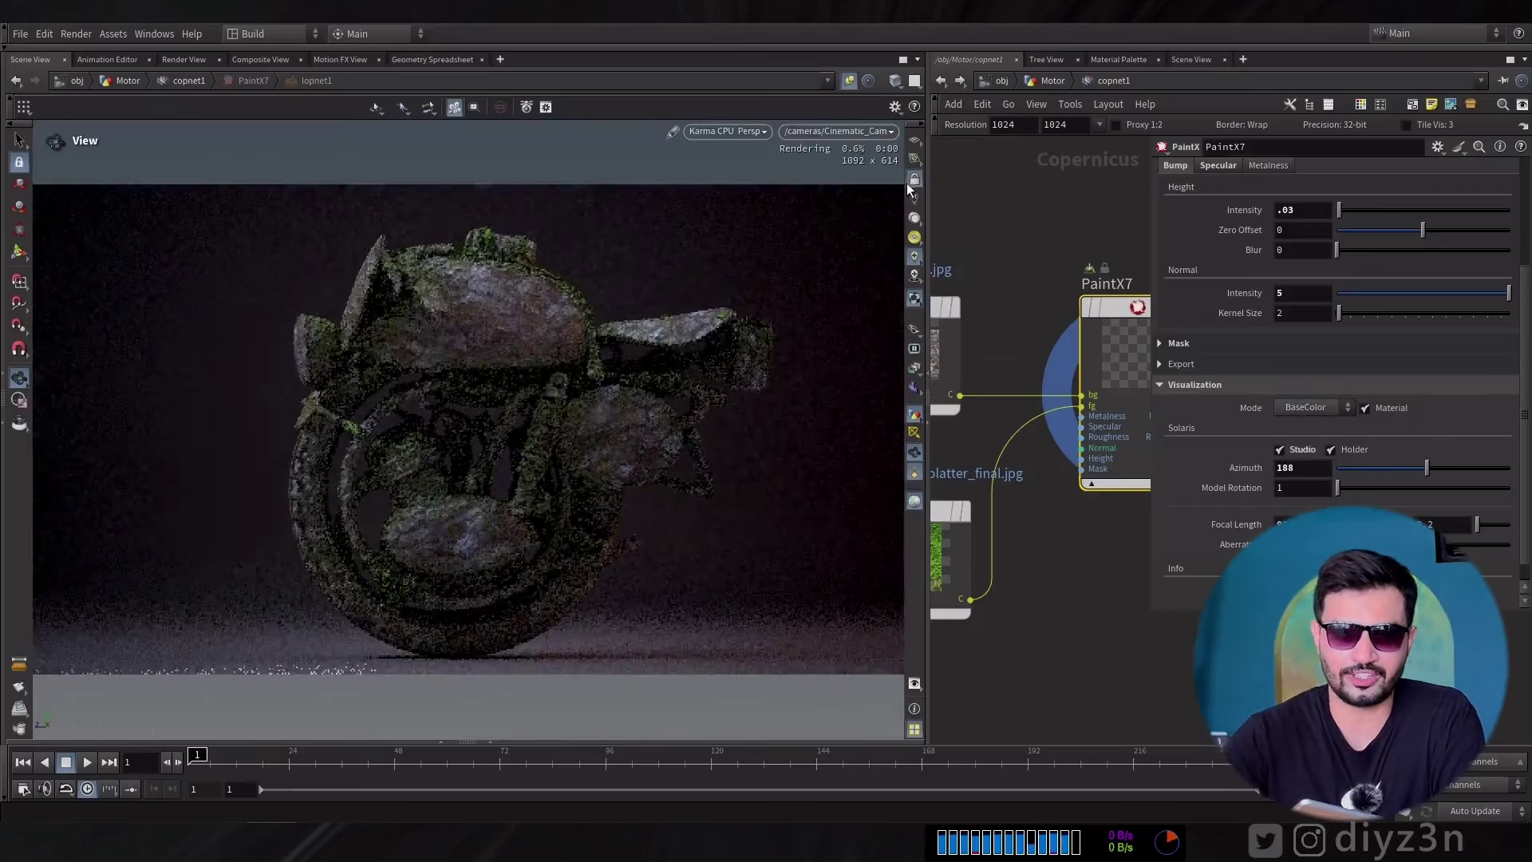
Lock the view to Cinematic_Cam, and in the Karma display options turn off denoising and slightly raise the pixel samples.
click(915, 179)
key(d)
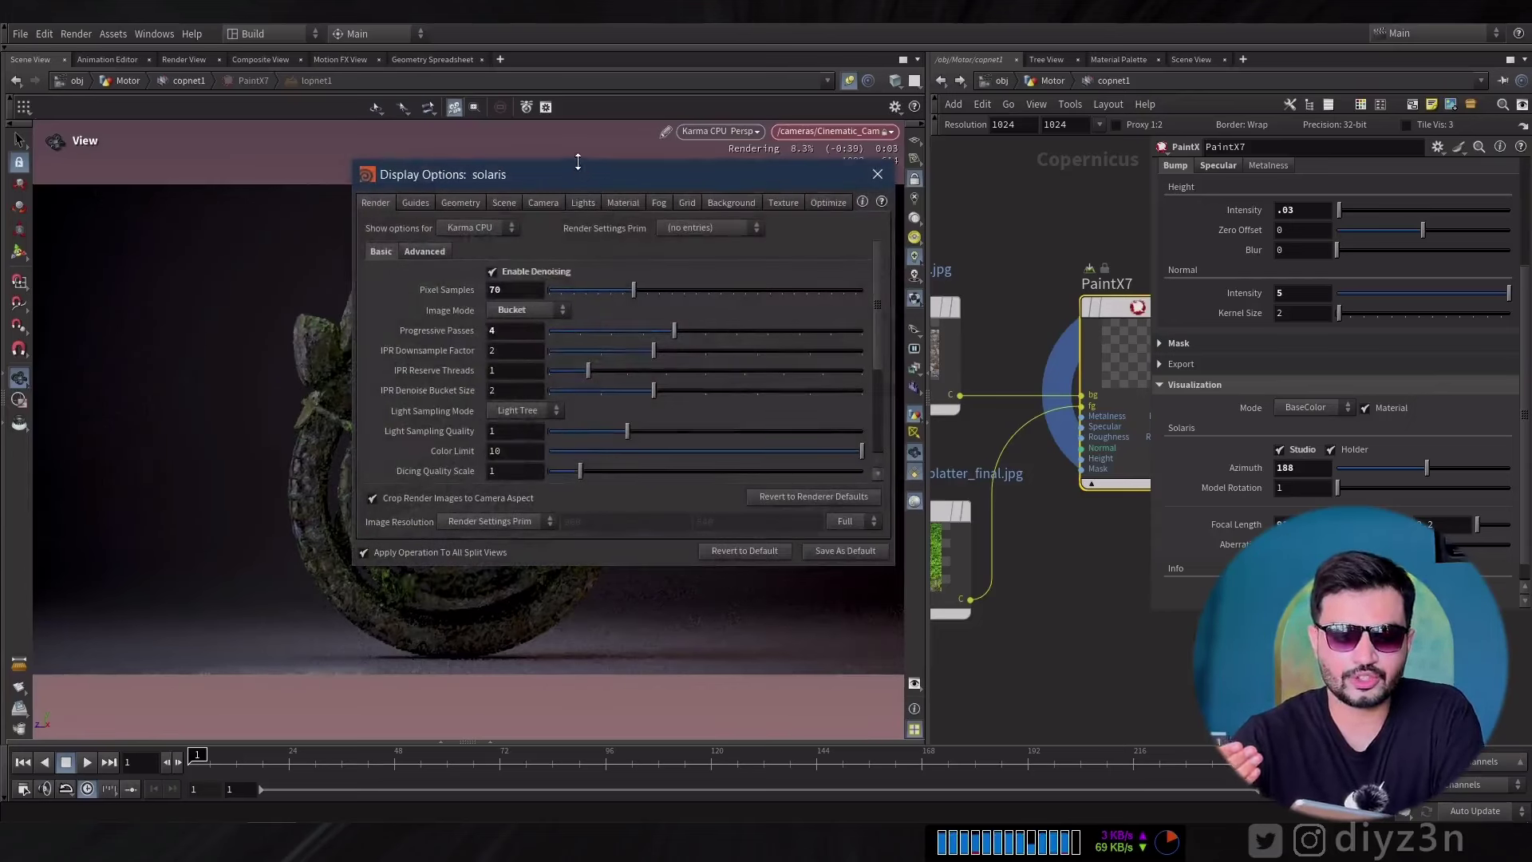
drag(620, 173, 1041, 186)
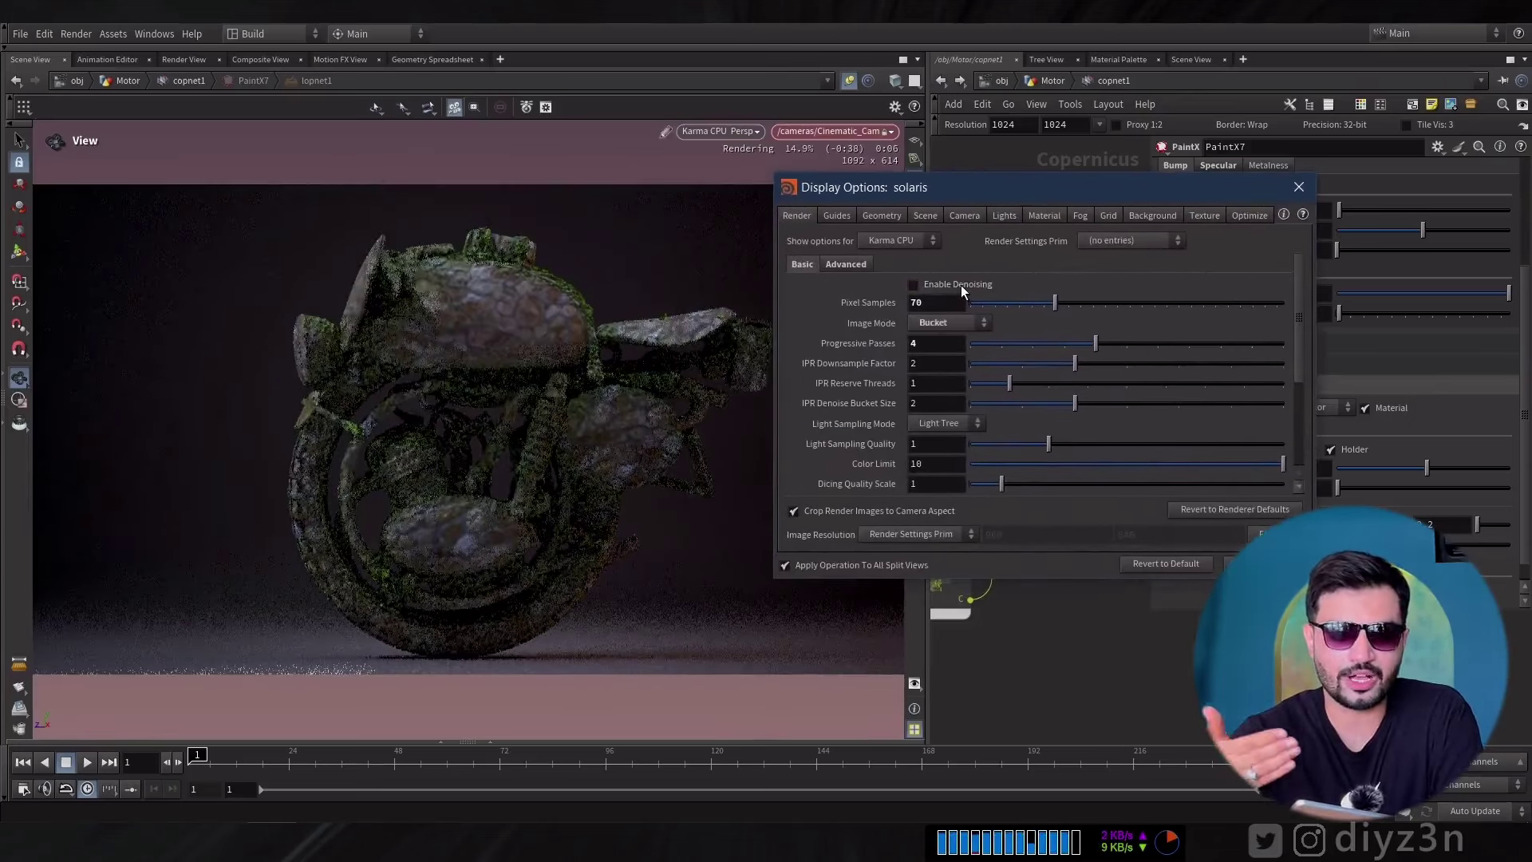
mouse_move(1054, 304)
mouse_down()
mouse_move(998, 303)
mouse_move(1061, 303)
mouse_up()
click(1297, 189)
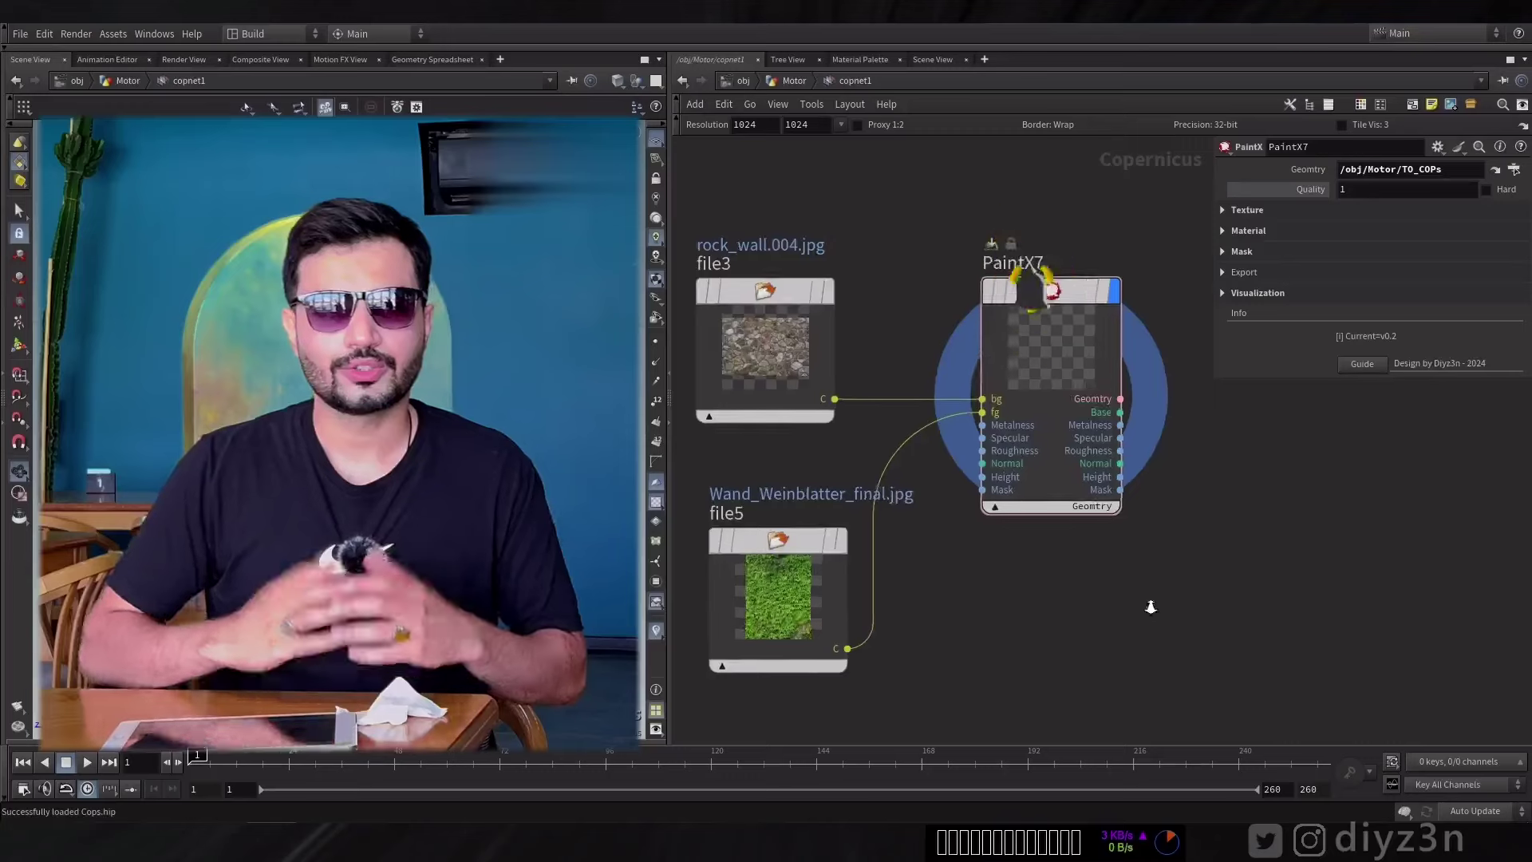
Add a Null node beside PaintX7 and connect PaintX7's Base output to it.
scroll(1122, 626, up, 3)
middle_drag(1122, 625, 974, 673)
scroll(974, 674, down, 1)
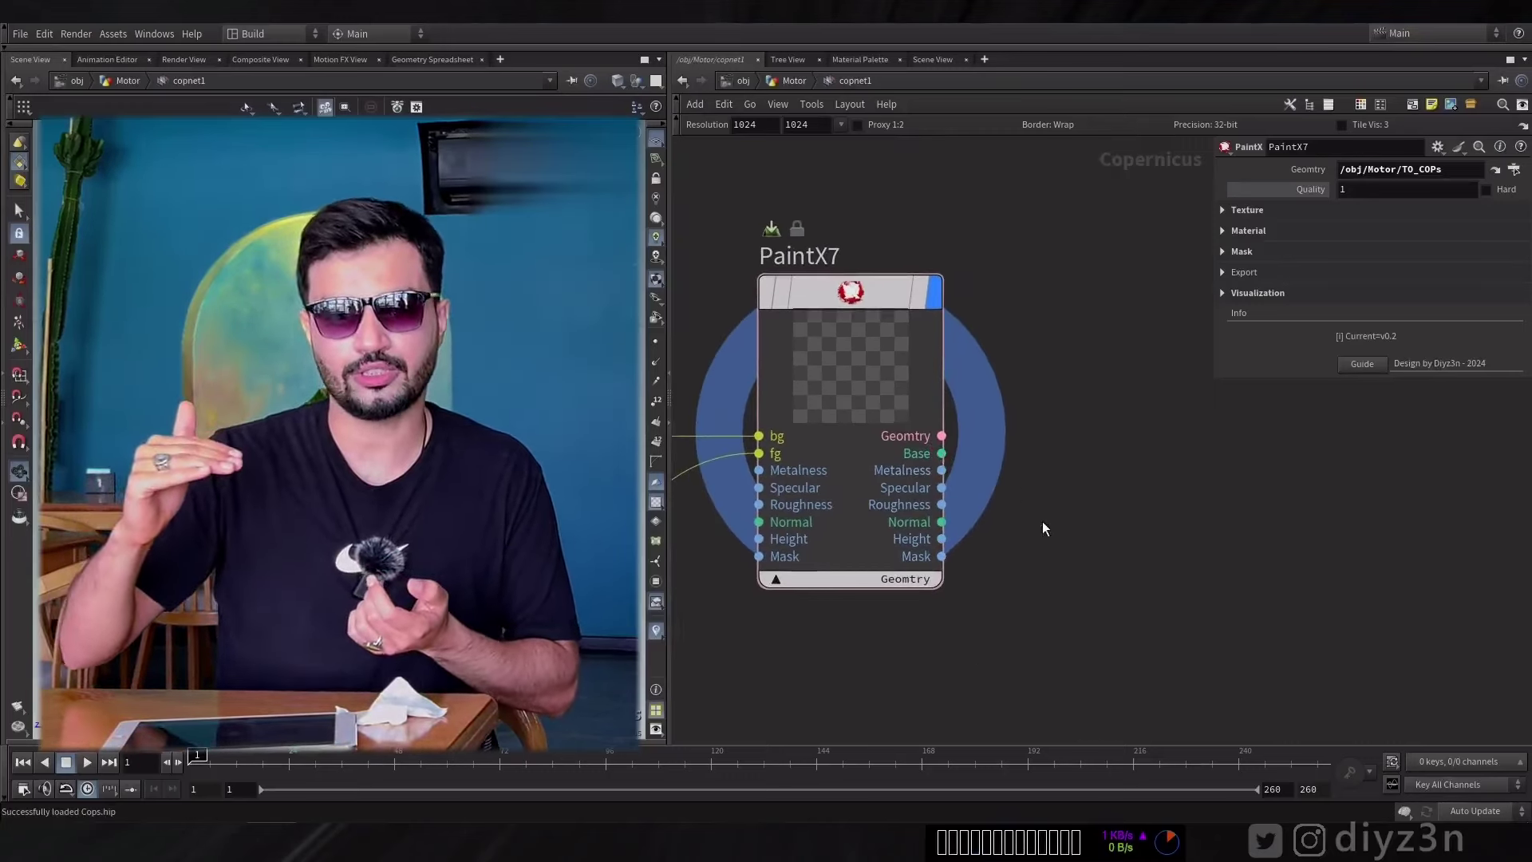
middle_drag(1042, 528, 966, 524)
key(Tab)
text(nu)
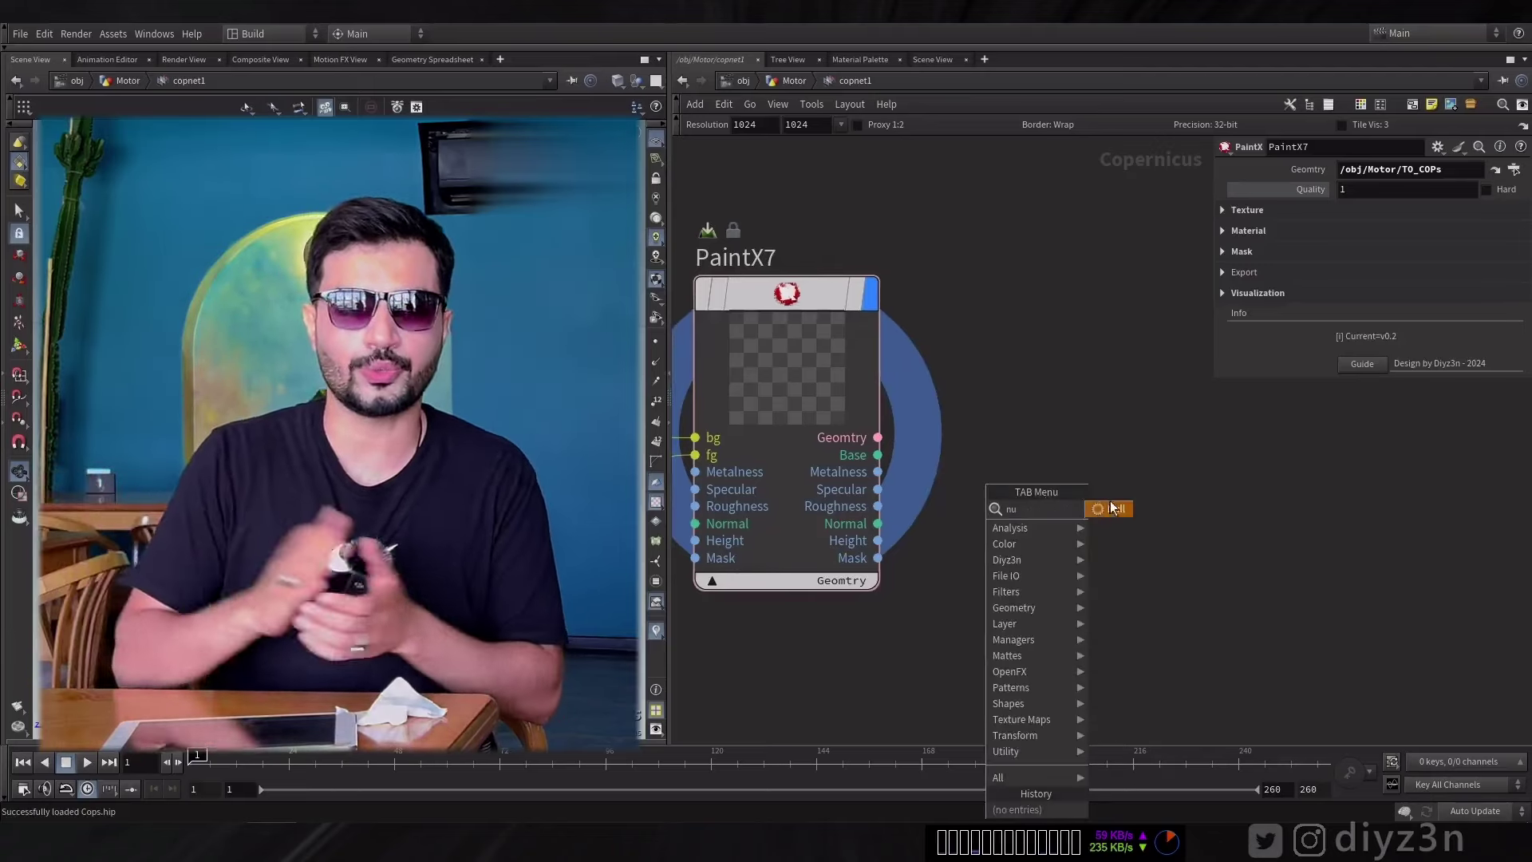
click(1112, 508)
click(1056, 434)
click(975, 556)
scroll(812, 484, down, 5)
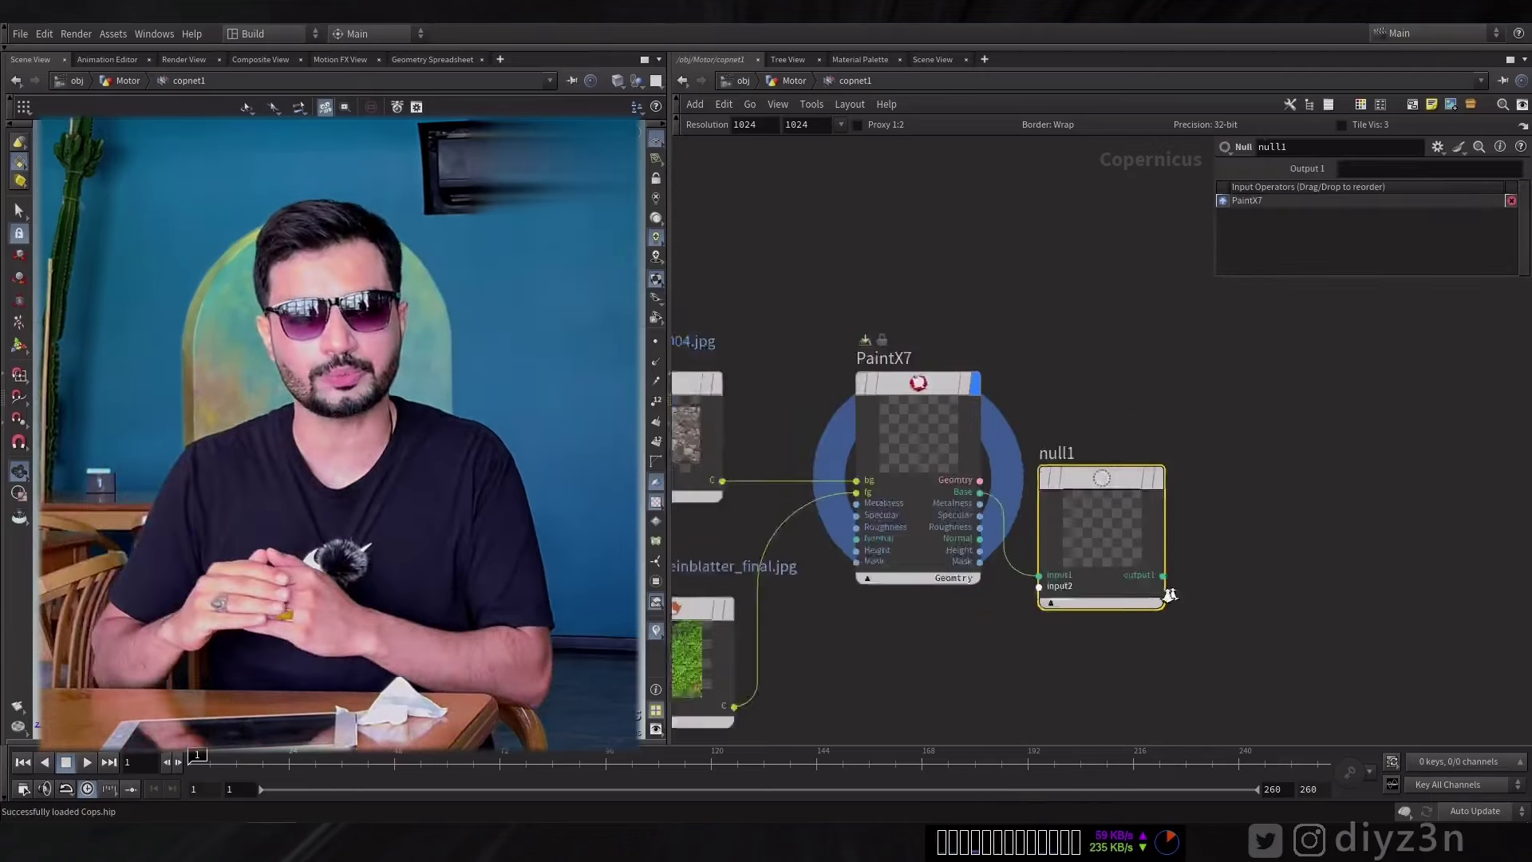
Add a ROP Image Output node next to null1 and set its COP path to ../null1.
key(Tab)
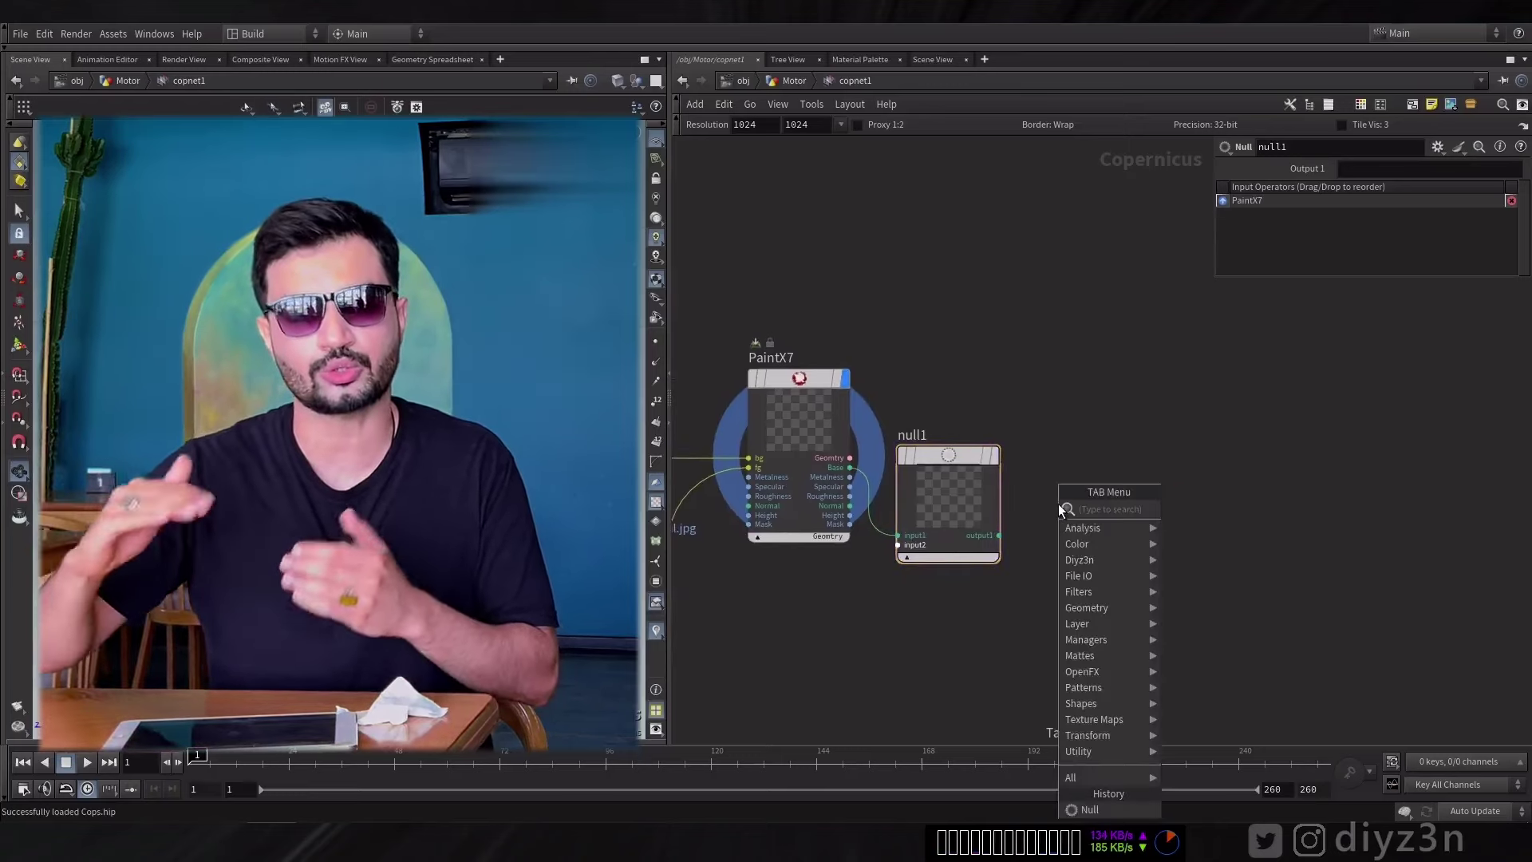
text(rop)
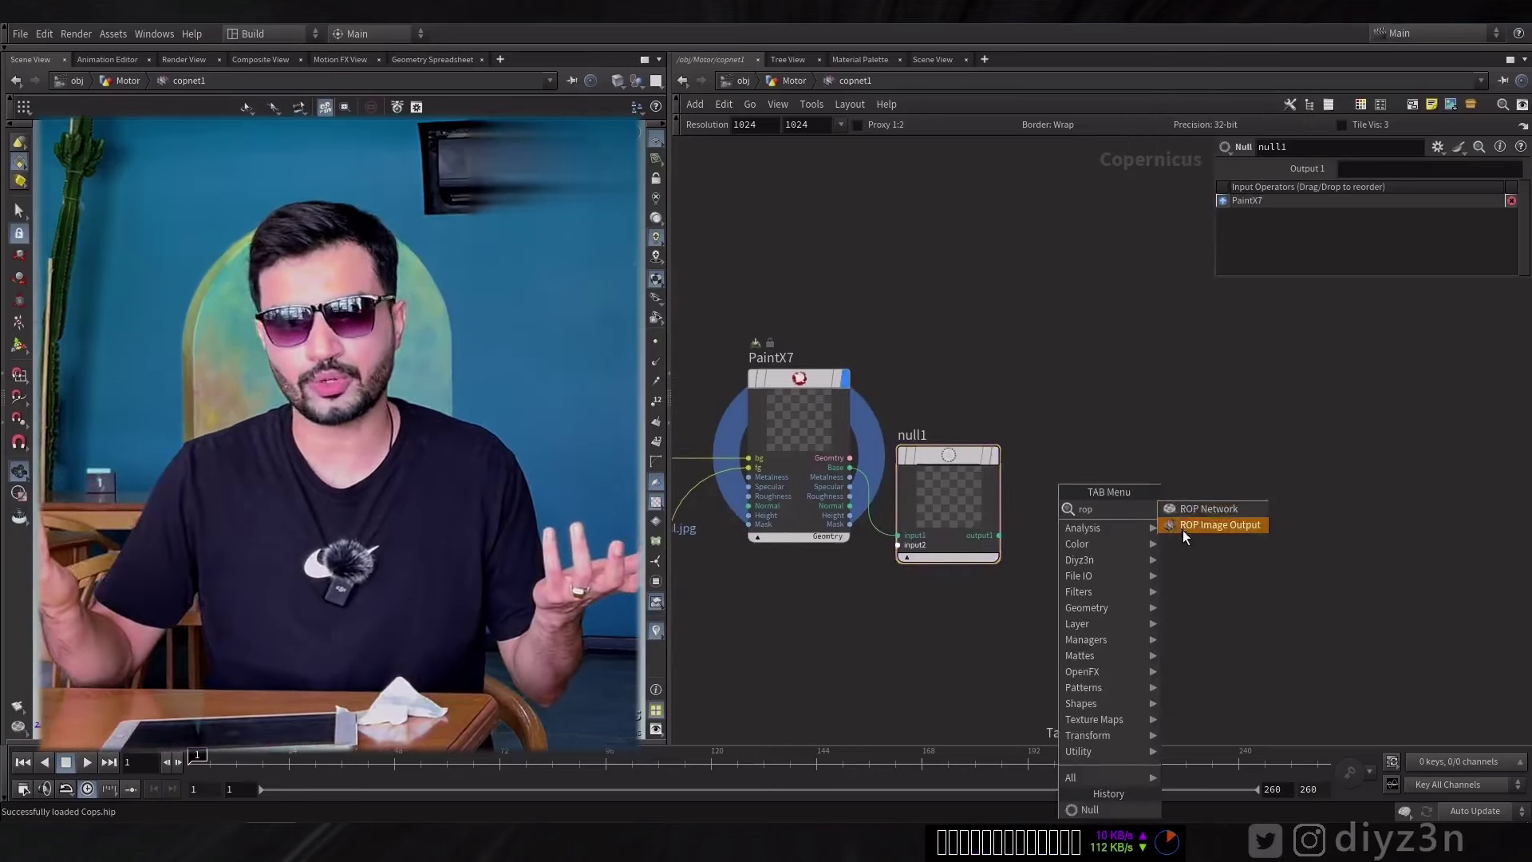
click(1219, 525)
click(1078, 477)
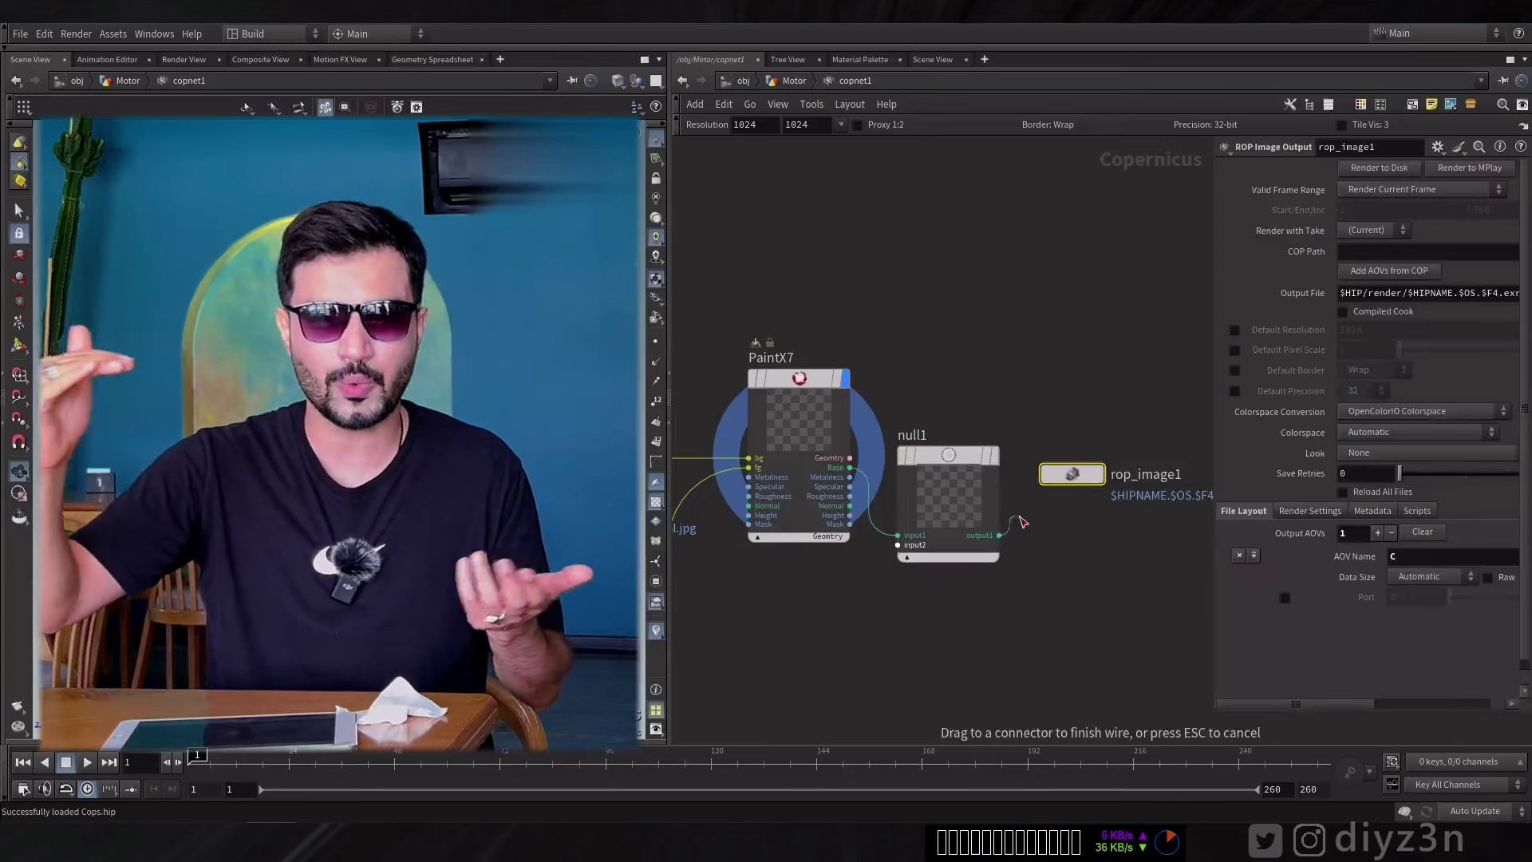
drag(989, 511, 1366, 263)
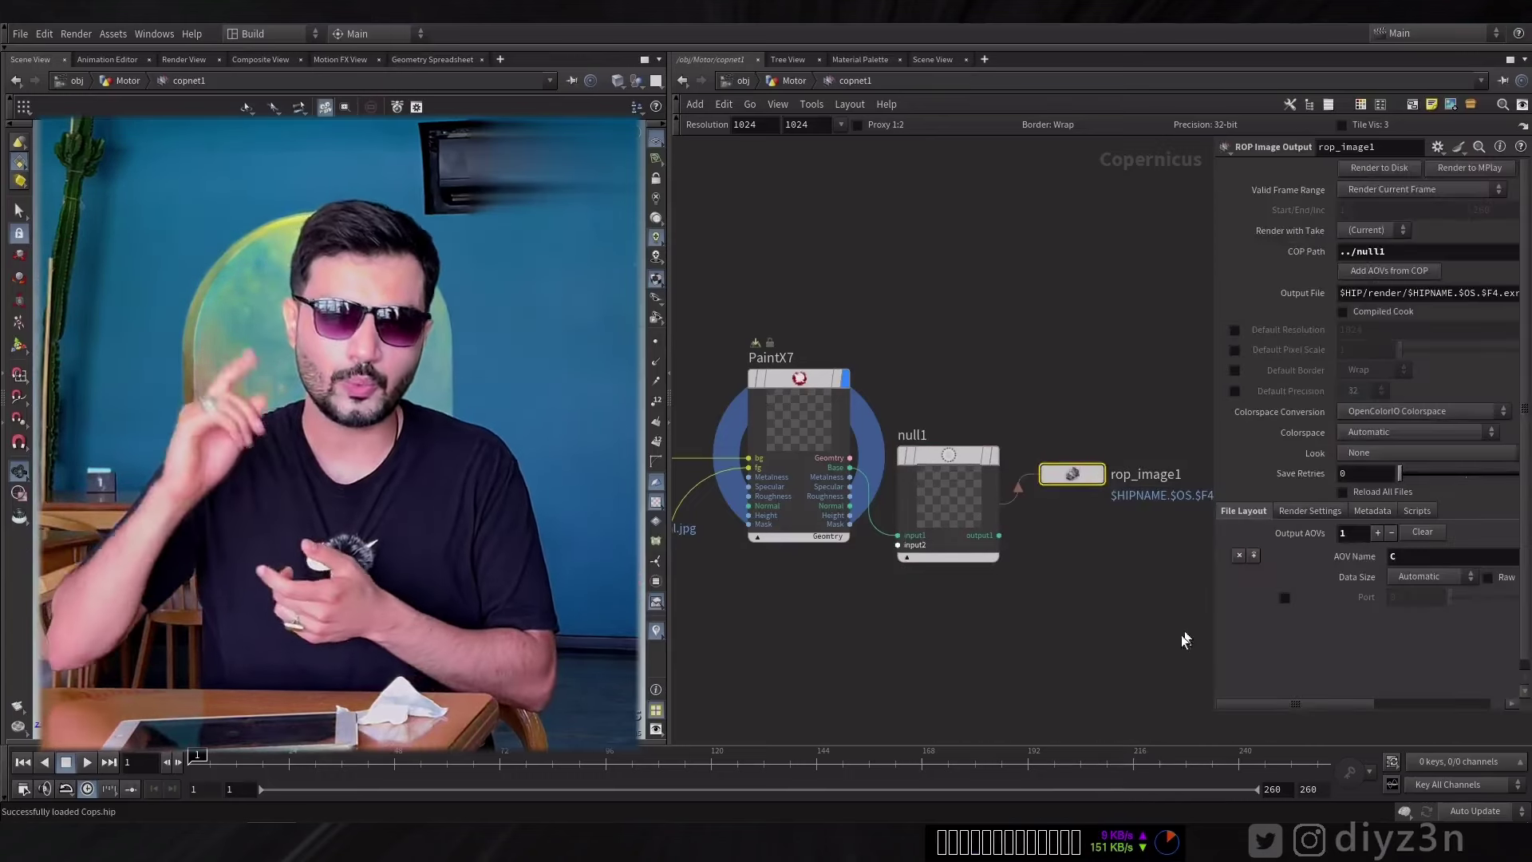
Duplicate the null and image output pair twice for further maps, and delete the manual export nodes.
key(ctrl+c)
key(ctrl+v)
key(ctrl+v)
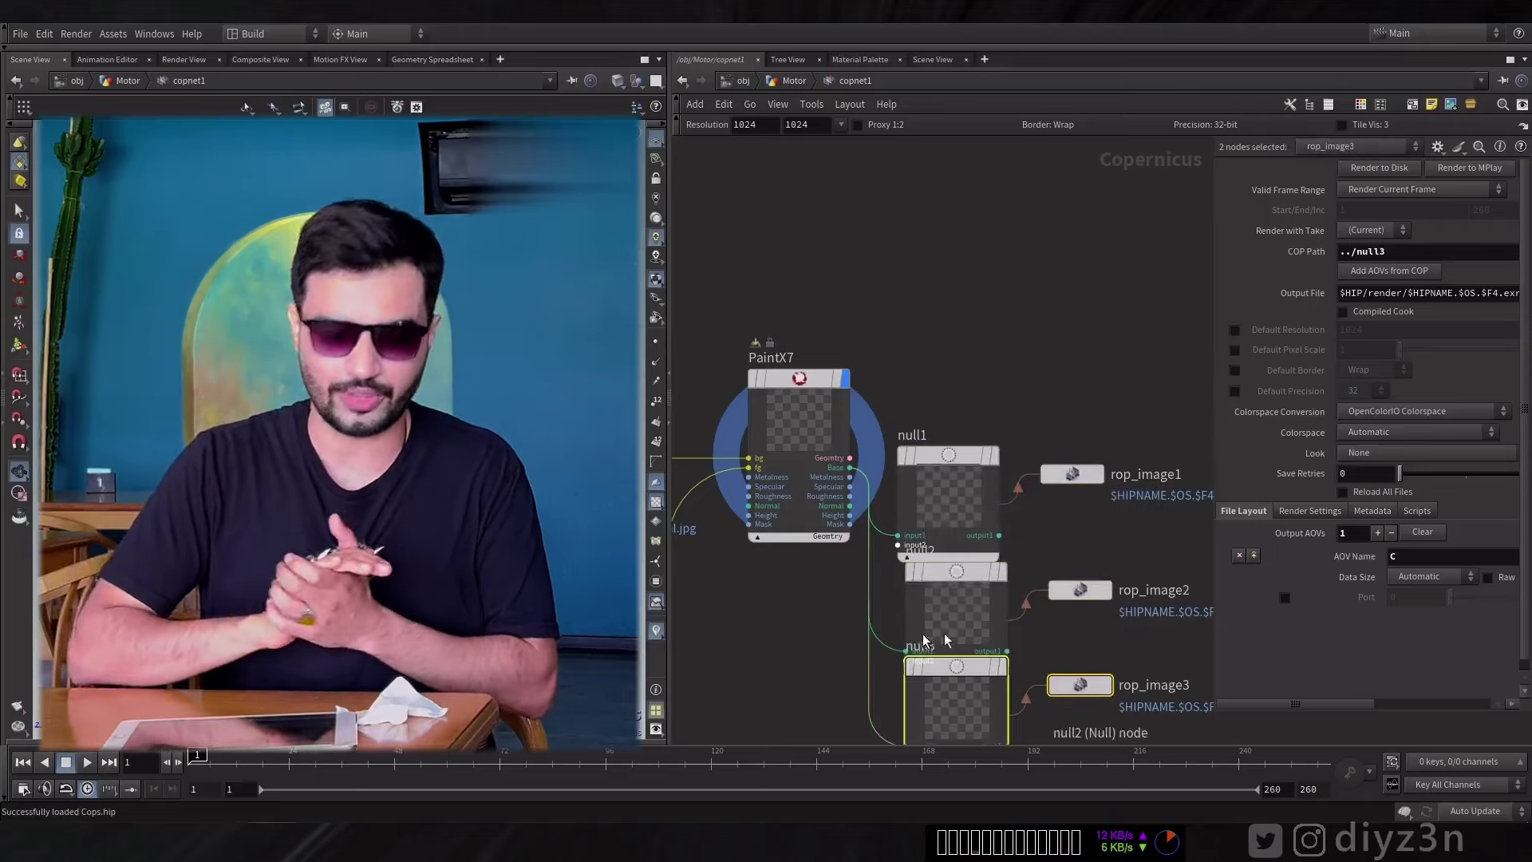
key(Delete)
Set PaintX7's export path to the $HIP/EXP/ folder, keeping JPG as the file type.
scroll(881, 576, up, 3)
click(894, 328)
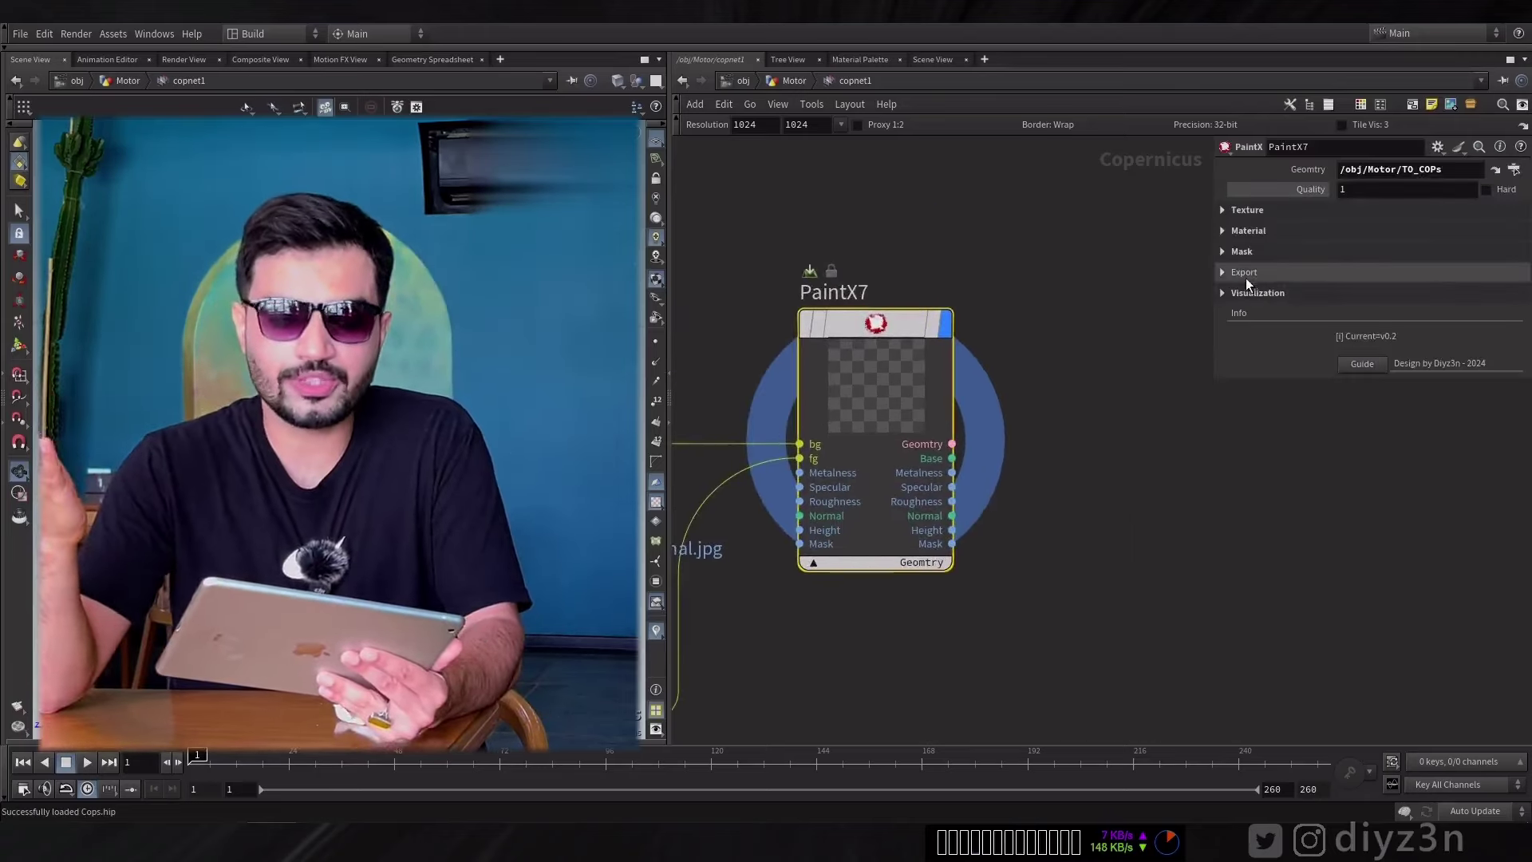
click(1244, 274)
drag(1213, 363, 1094, 351)
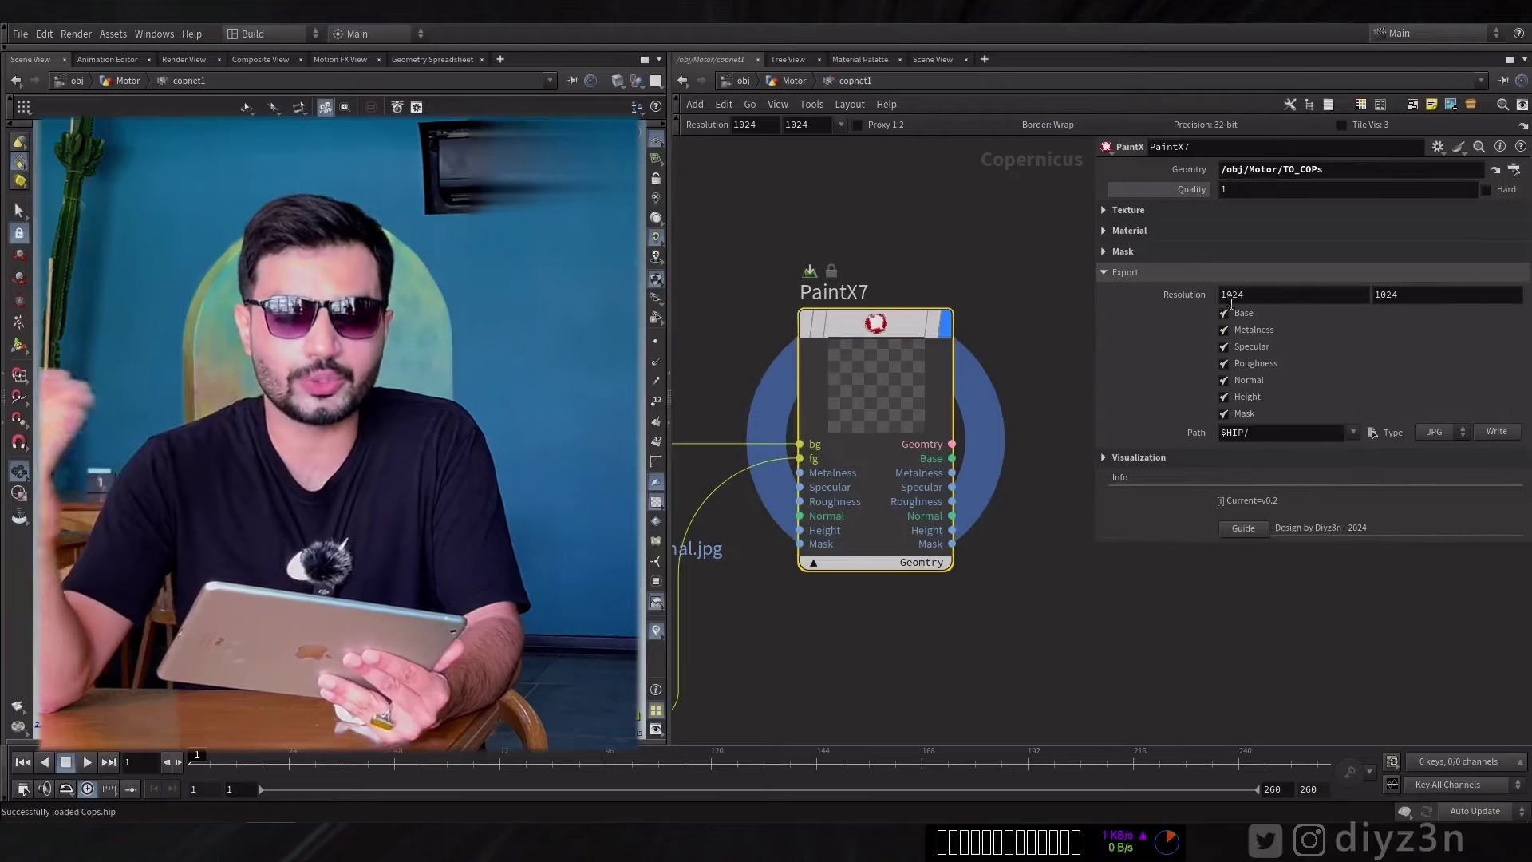
click(1436, 433)
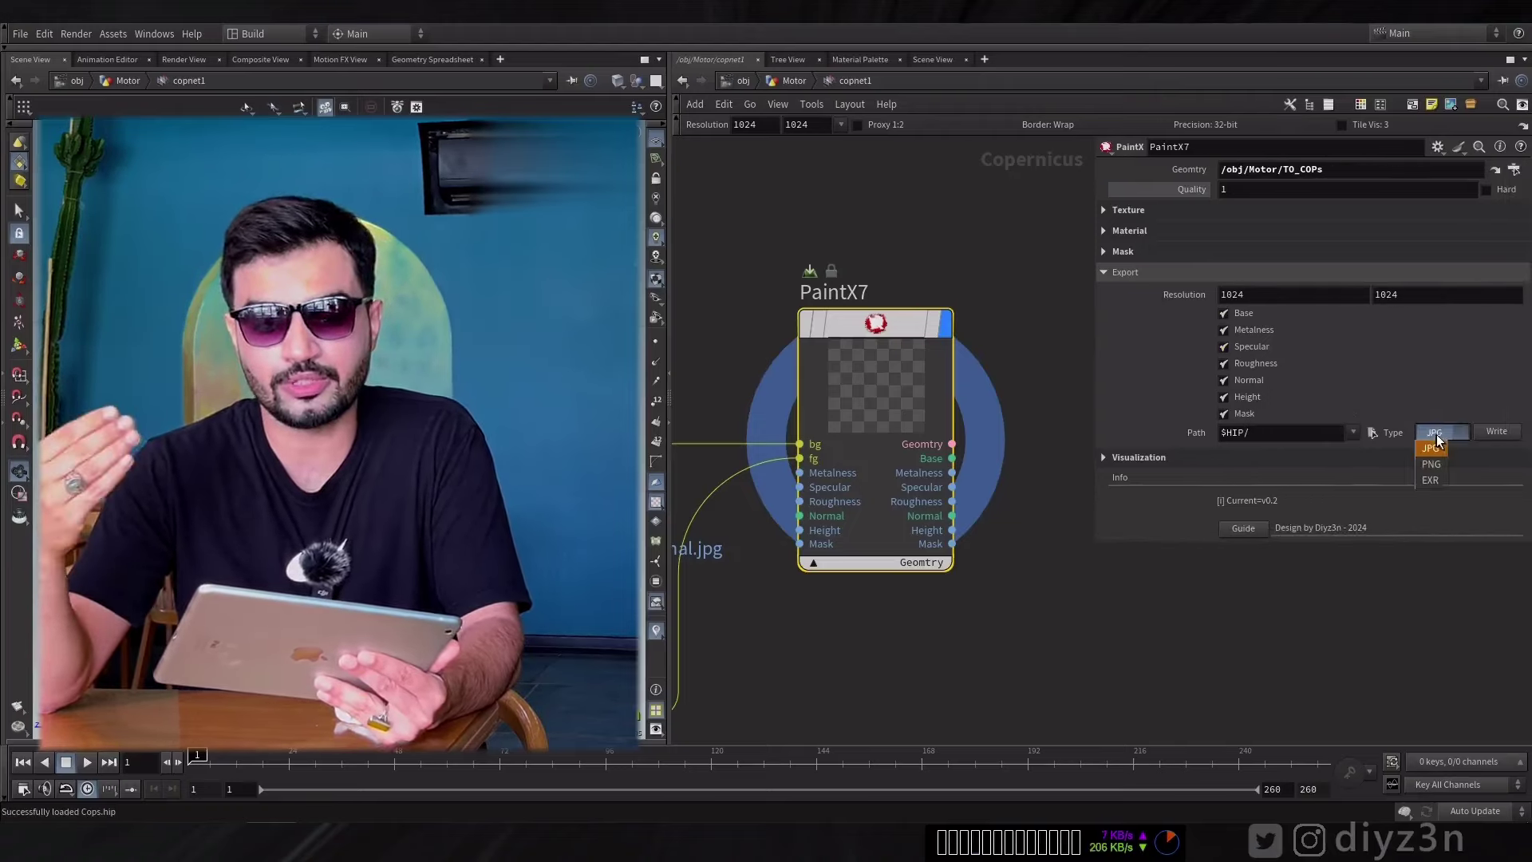
click(1443, 434)
click(1374, 431)
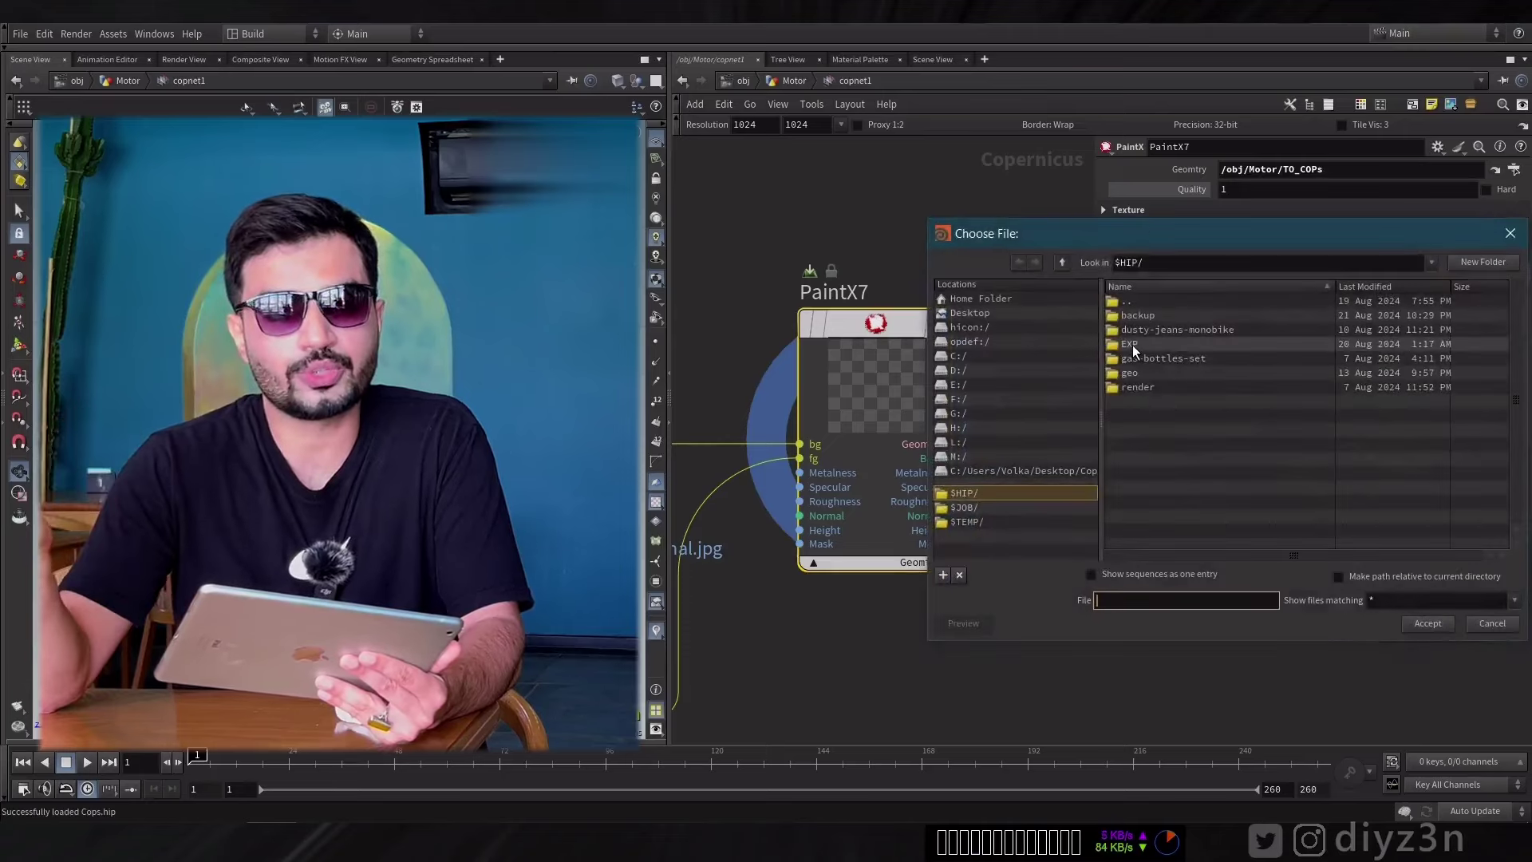
double_click(1132, 345)
click(1428, 623)
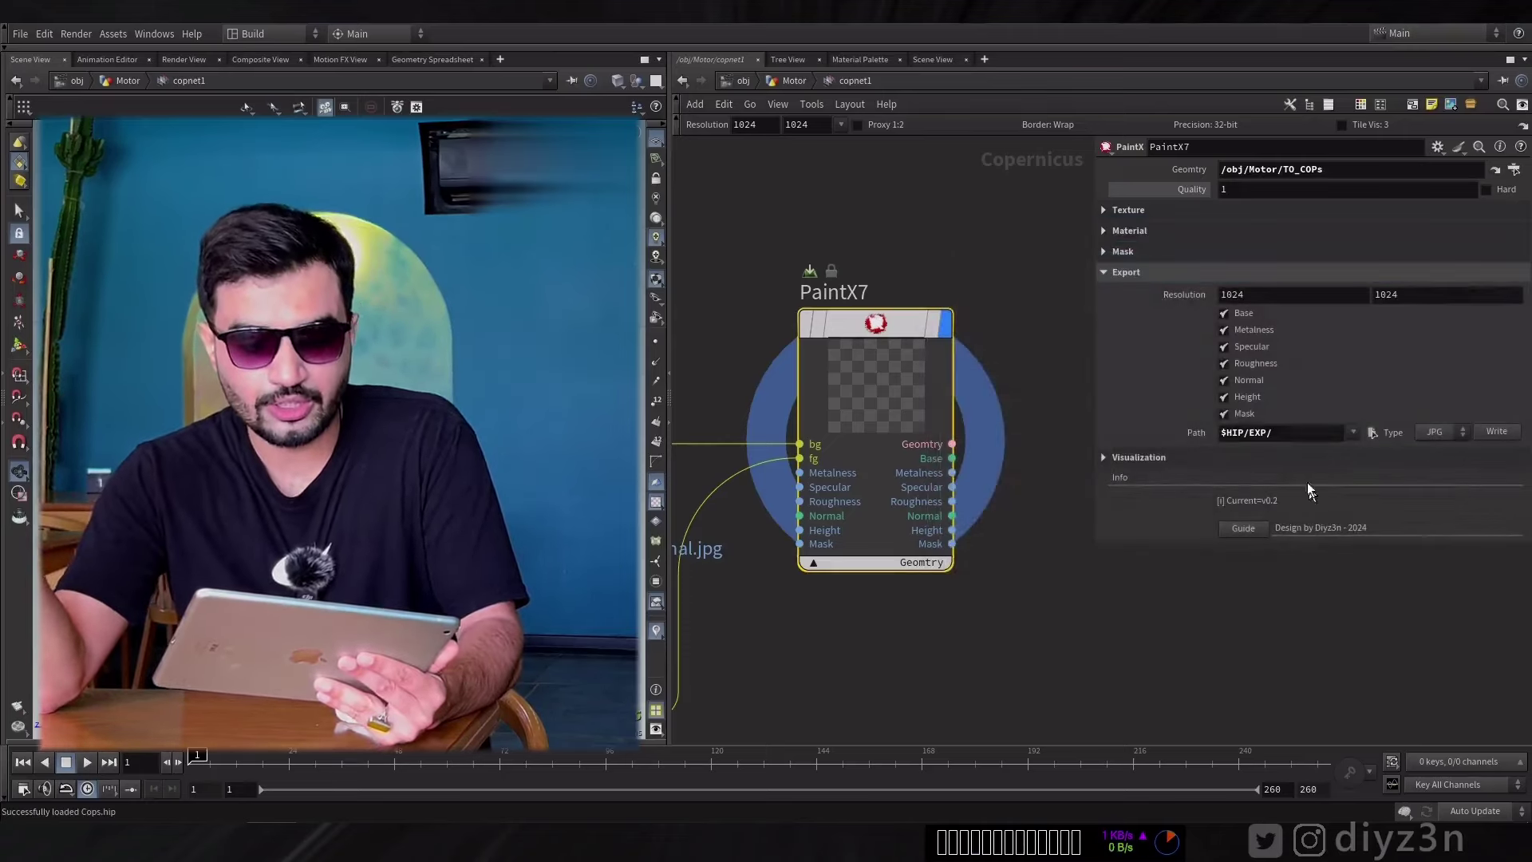
Append the file prefix My to PaintX7's export path and write all texture maps to disk.
click(1292, 433)
text(My)
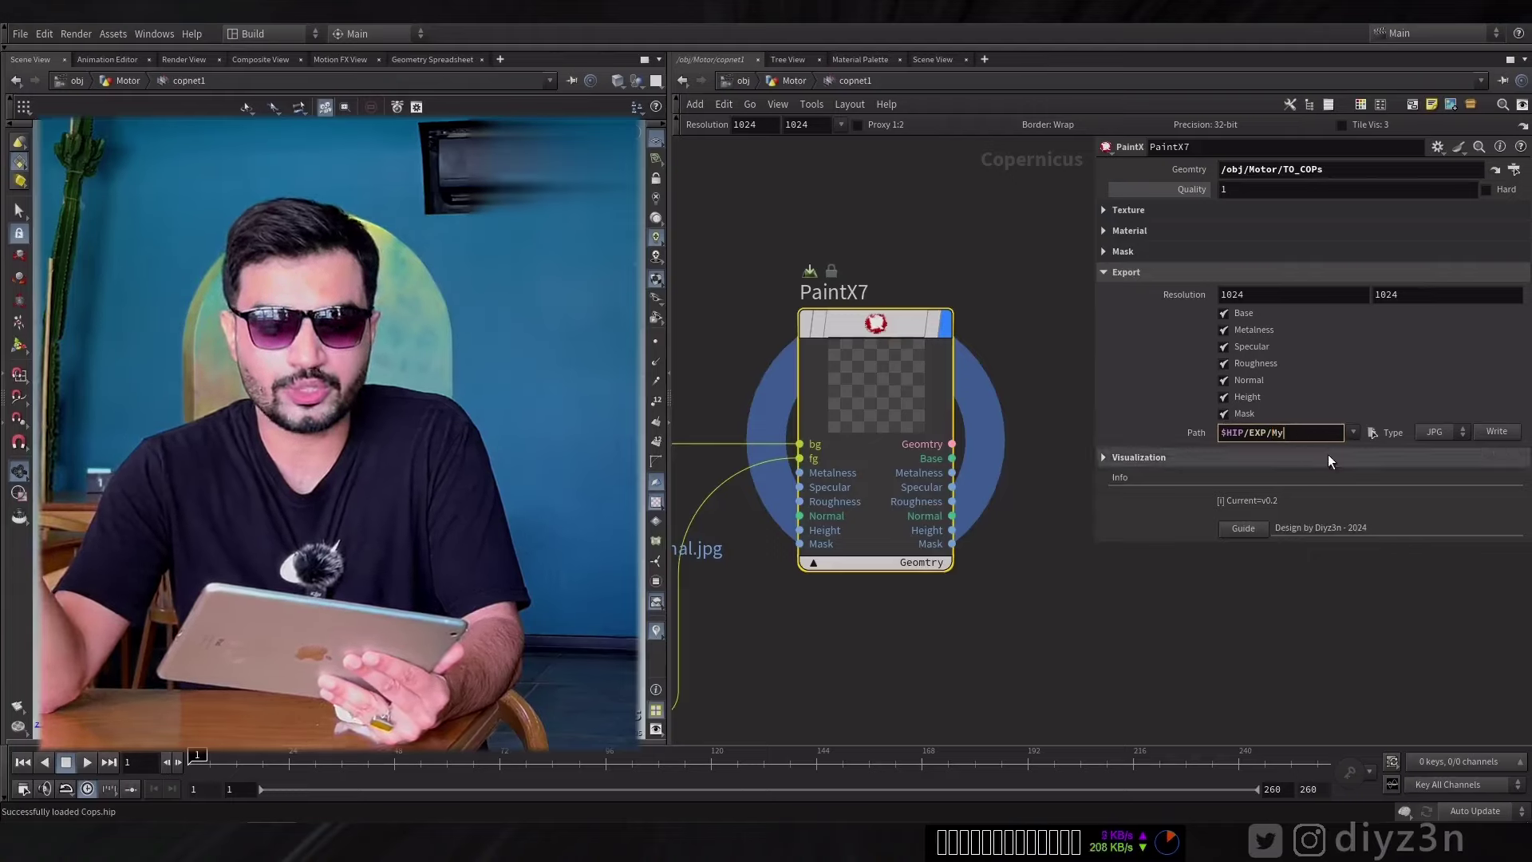
click(1497, 431)
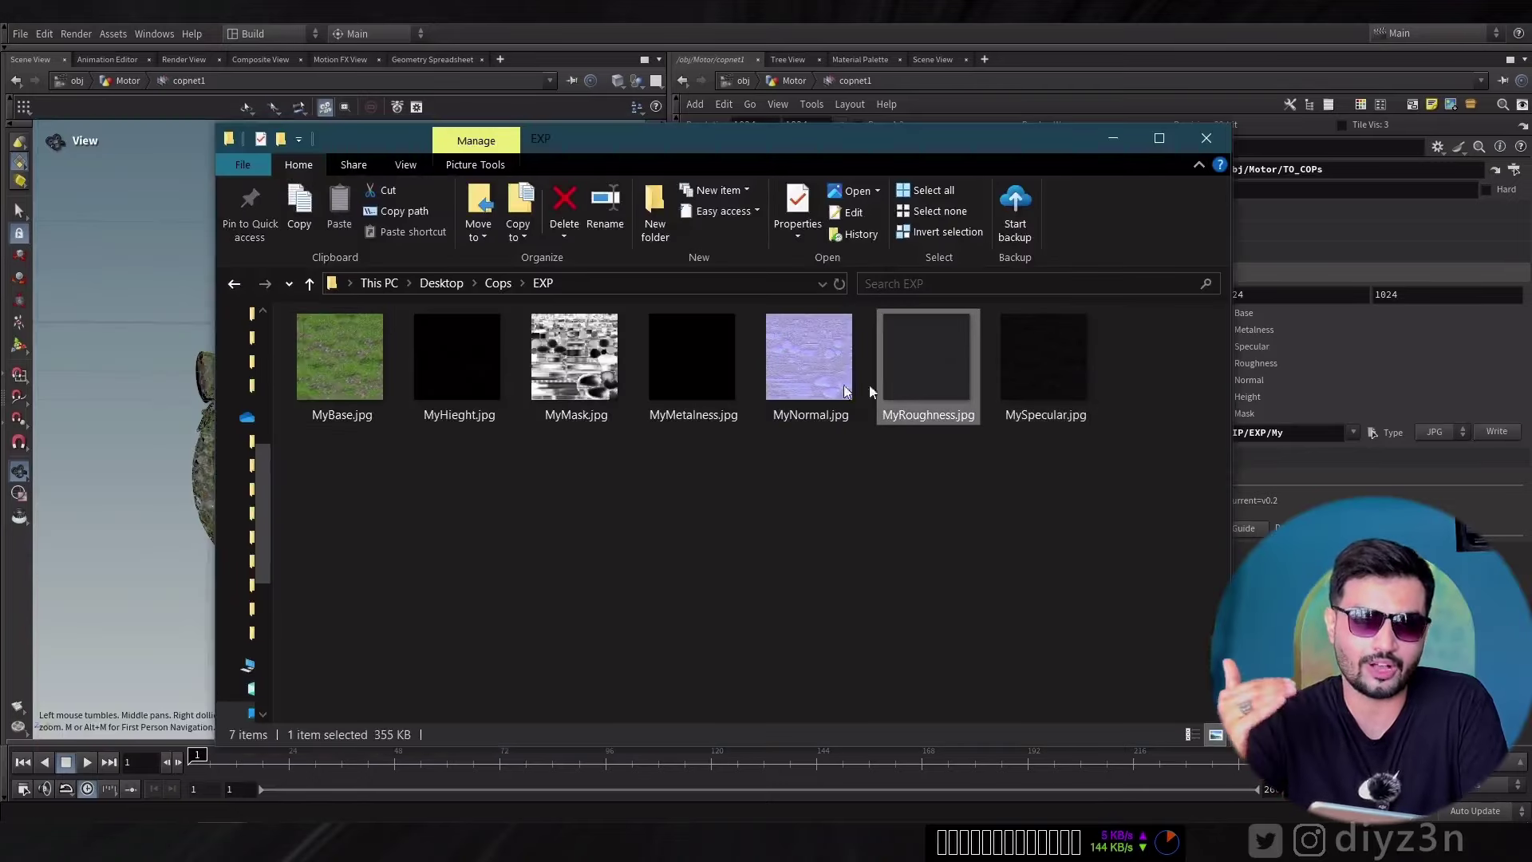
View MyBase.jpg from the EXP folder in the image viewer and browse through the other exported maps.
double_click(381, 391)
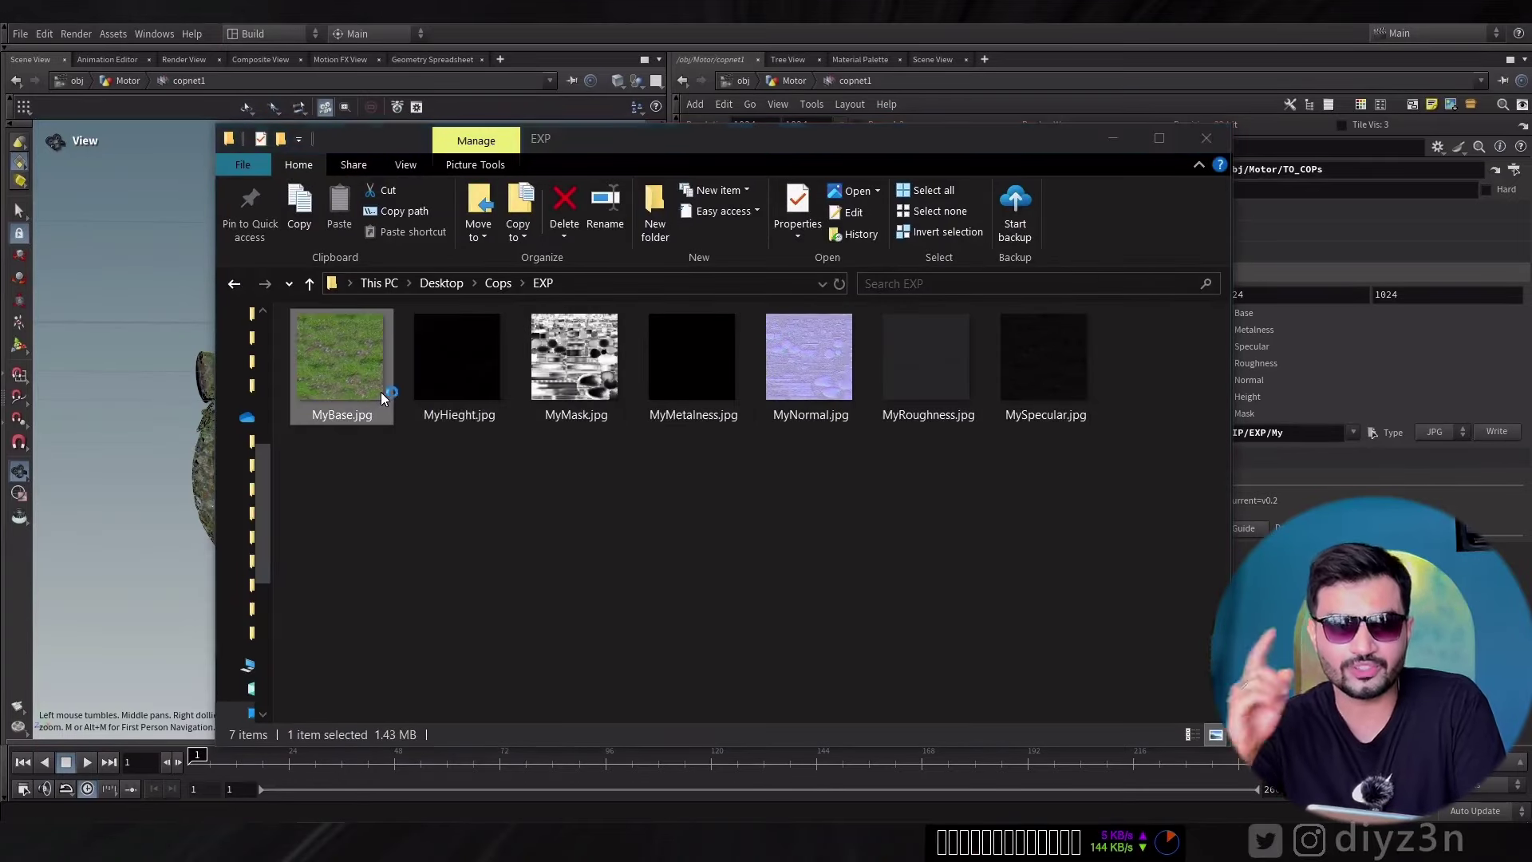
key(Right)
key(Right)
key(Right)
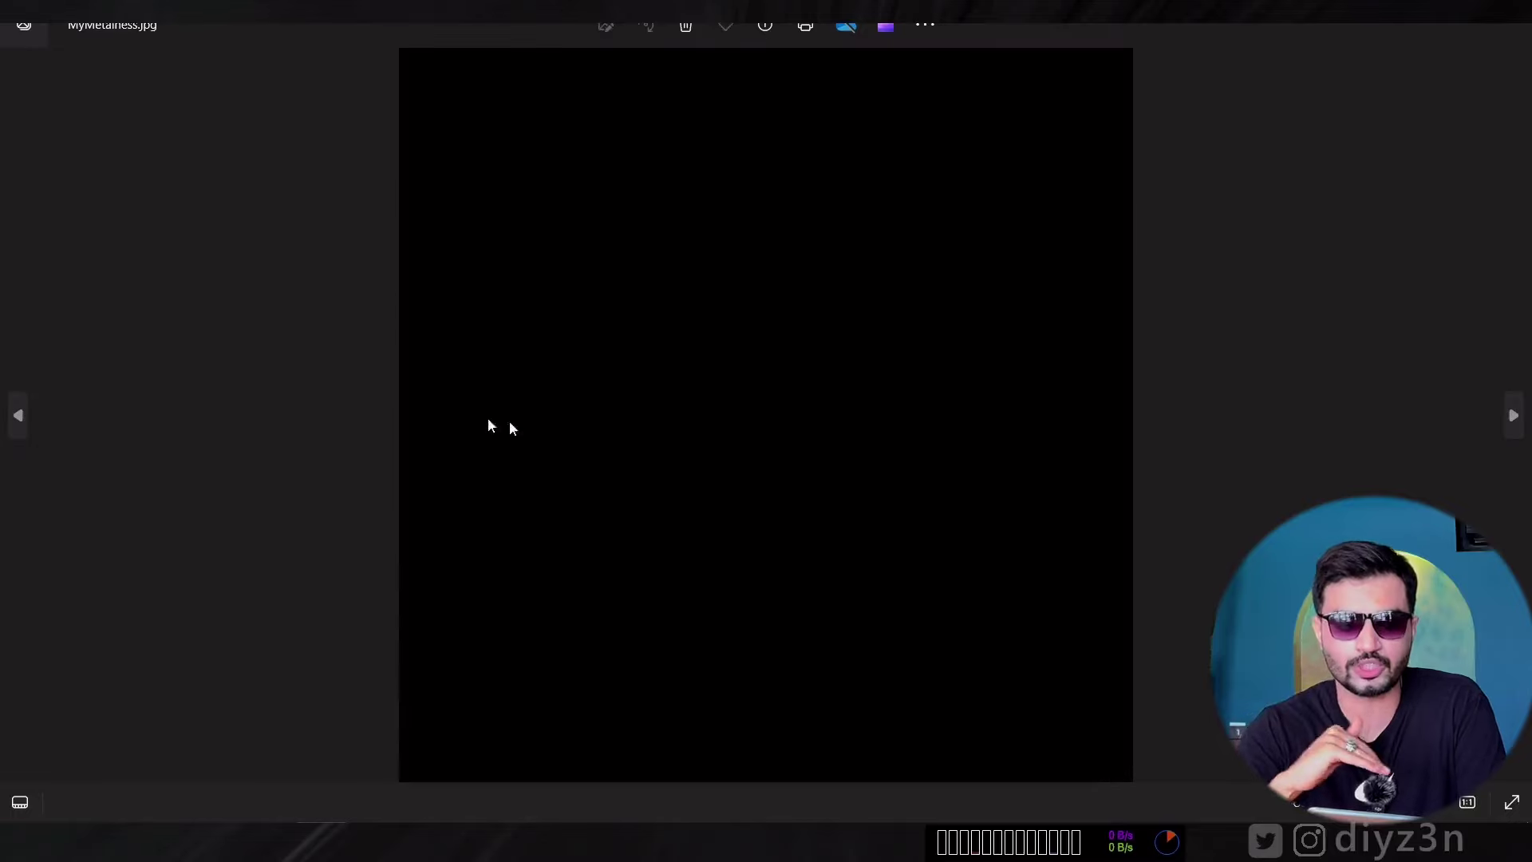
key(Right)
key(Right)
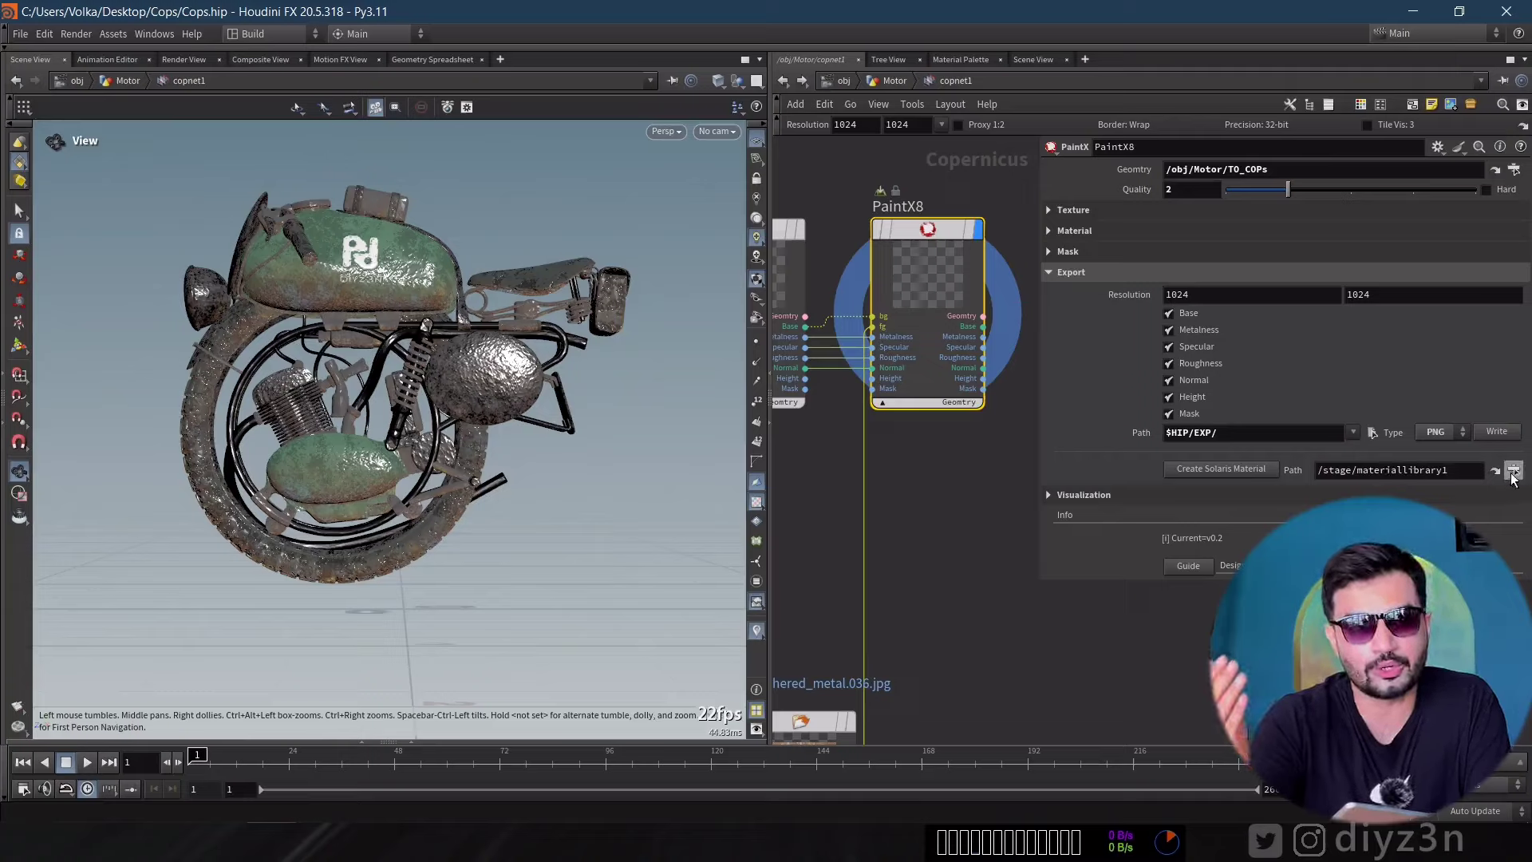
Create a Solaris material from PaintX8 in /stage/materiallibrary1 and enter the generated MainMat subnetwork.
click(1222, 471)
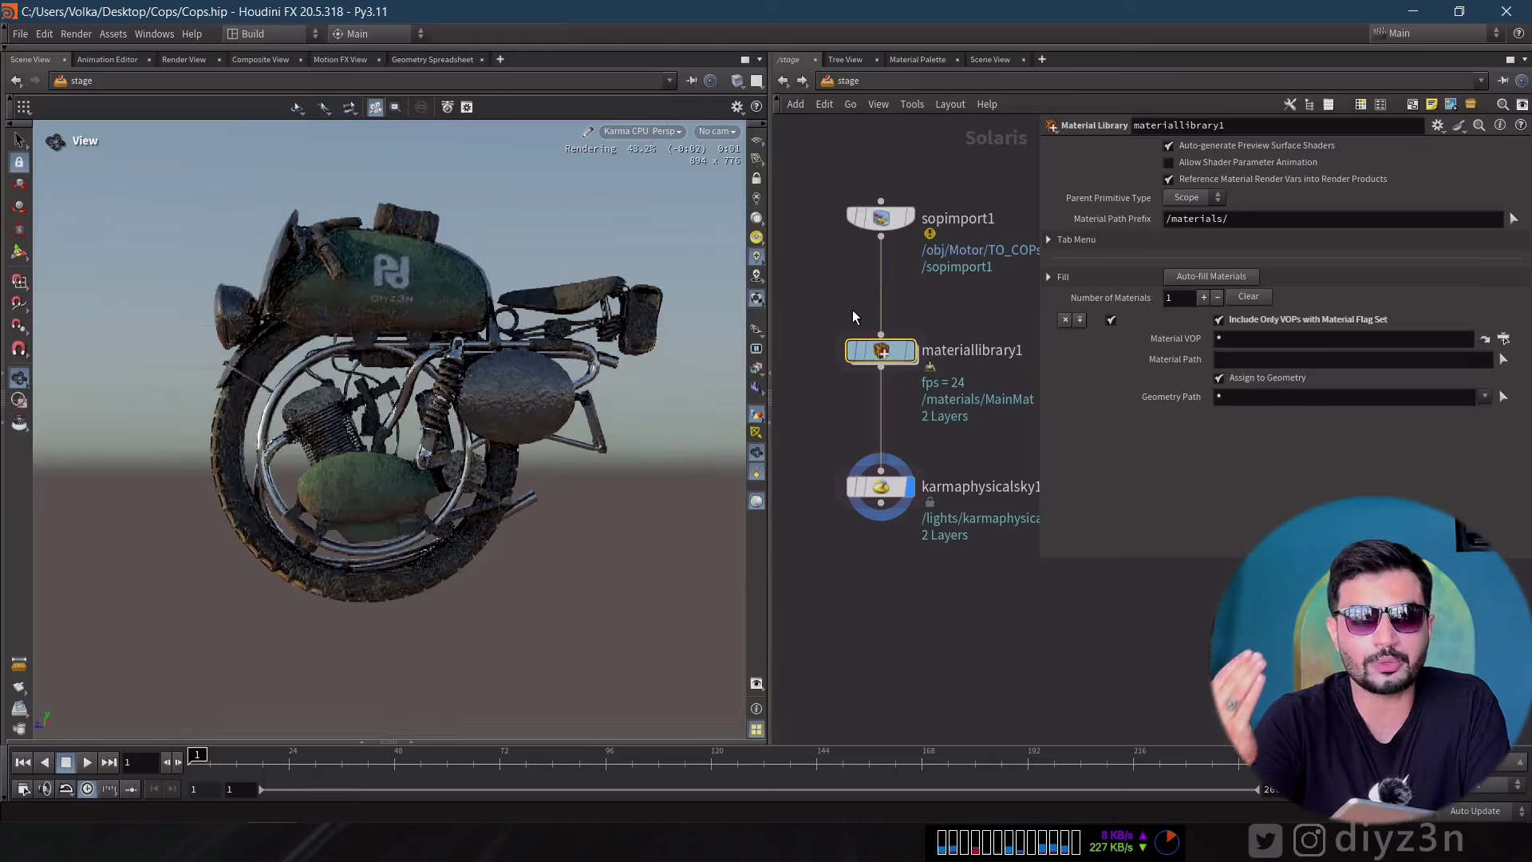
double_click(878, 356)
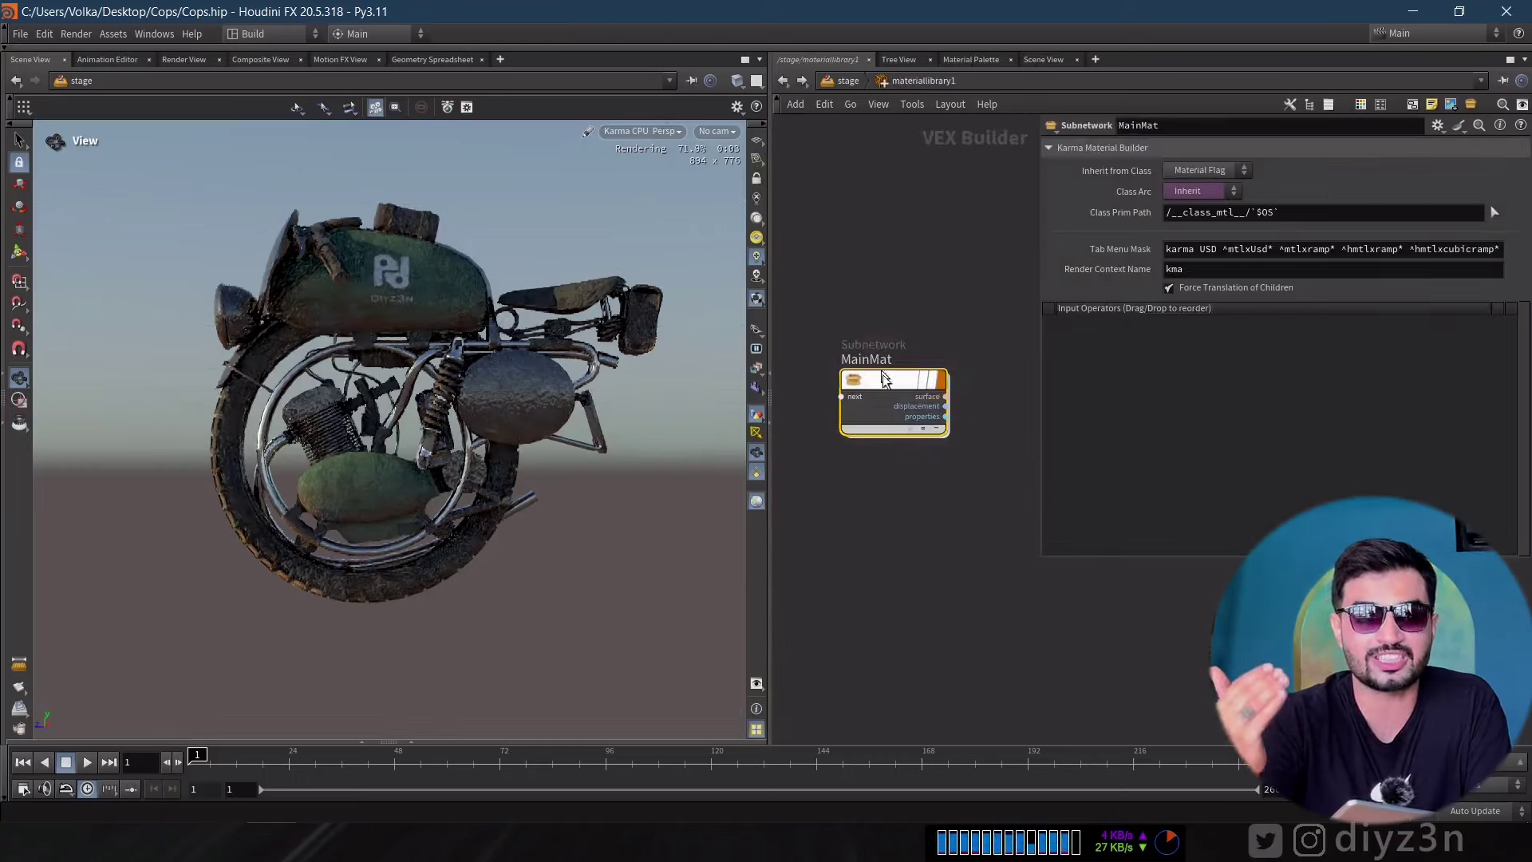
double_click(883, 380)
Examine the filename references on mtlximage1 and mtlximage2 and the COP network path on the Ref_COPs null.
middle_drag(883, 352, 757, 381)
click(913, 236)
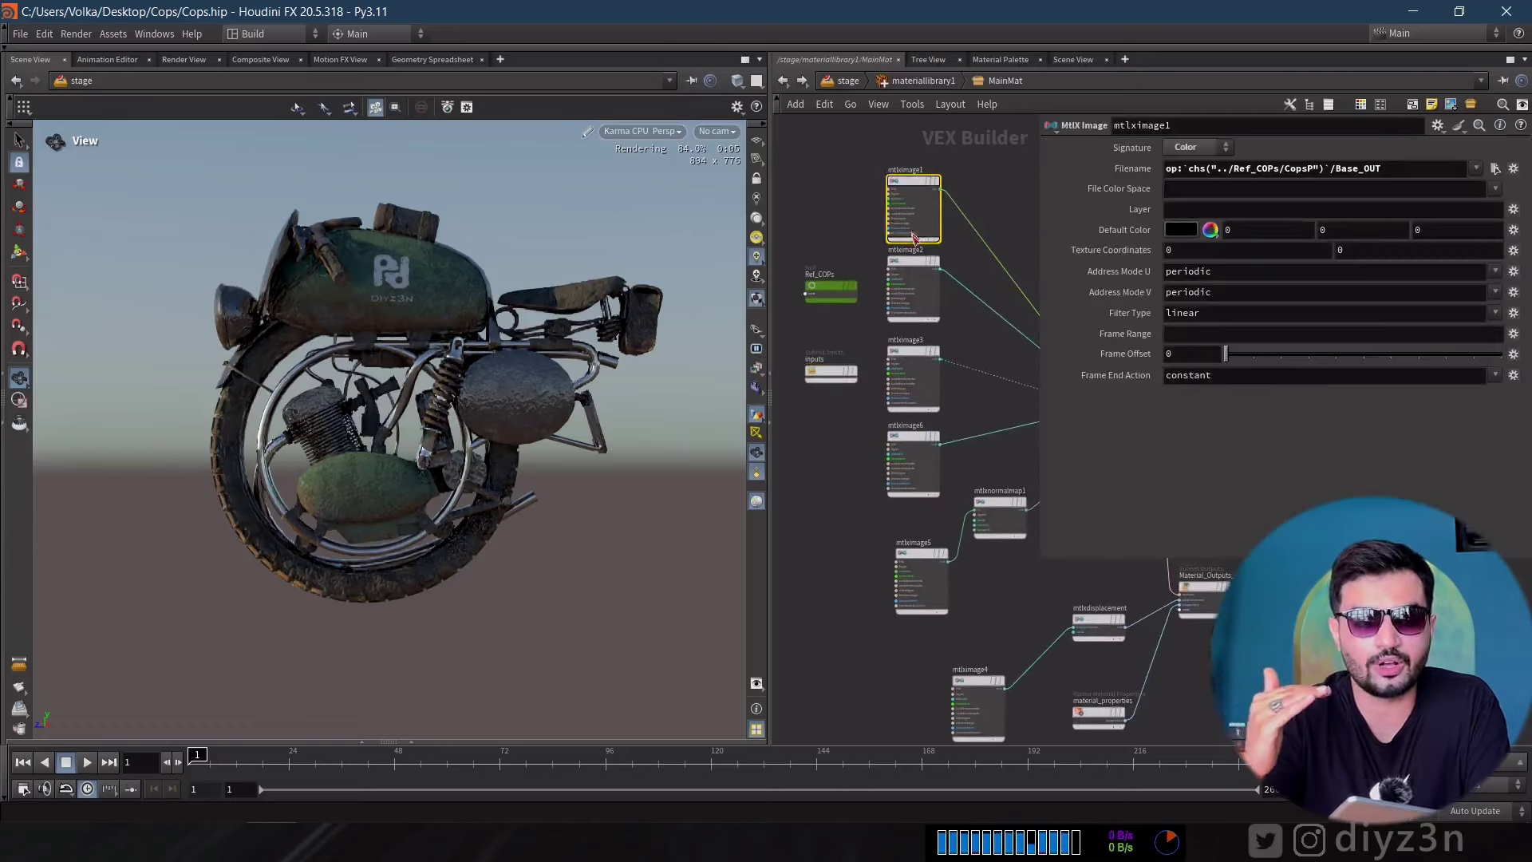
click(902, 317)
scroll(803, 241, up, 5)
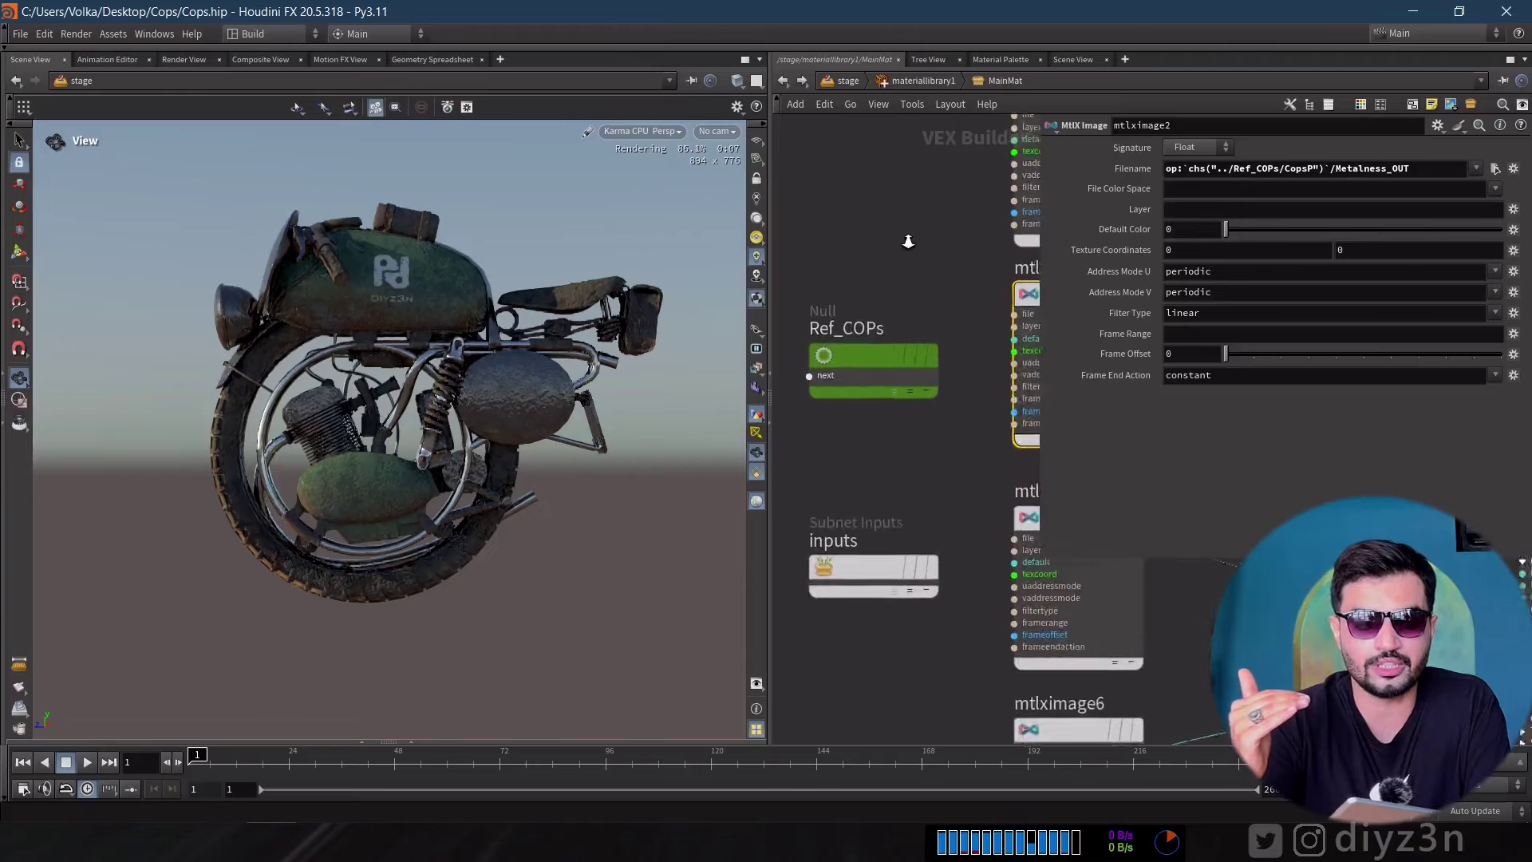
click(894, 375)
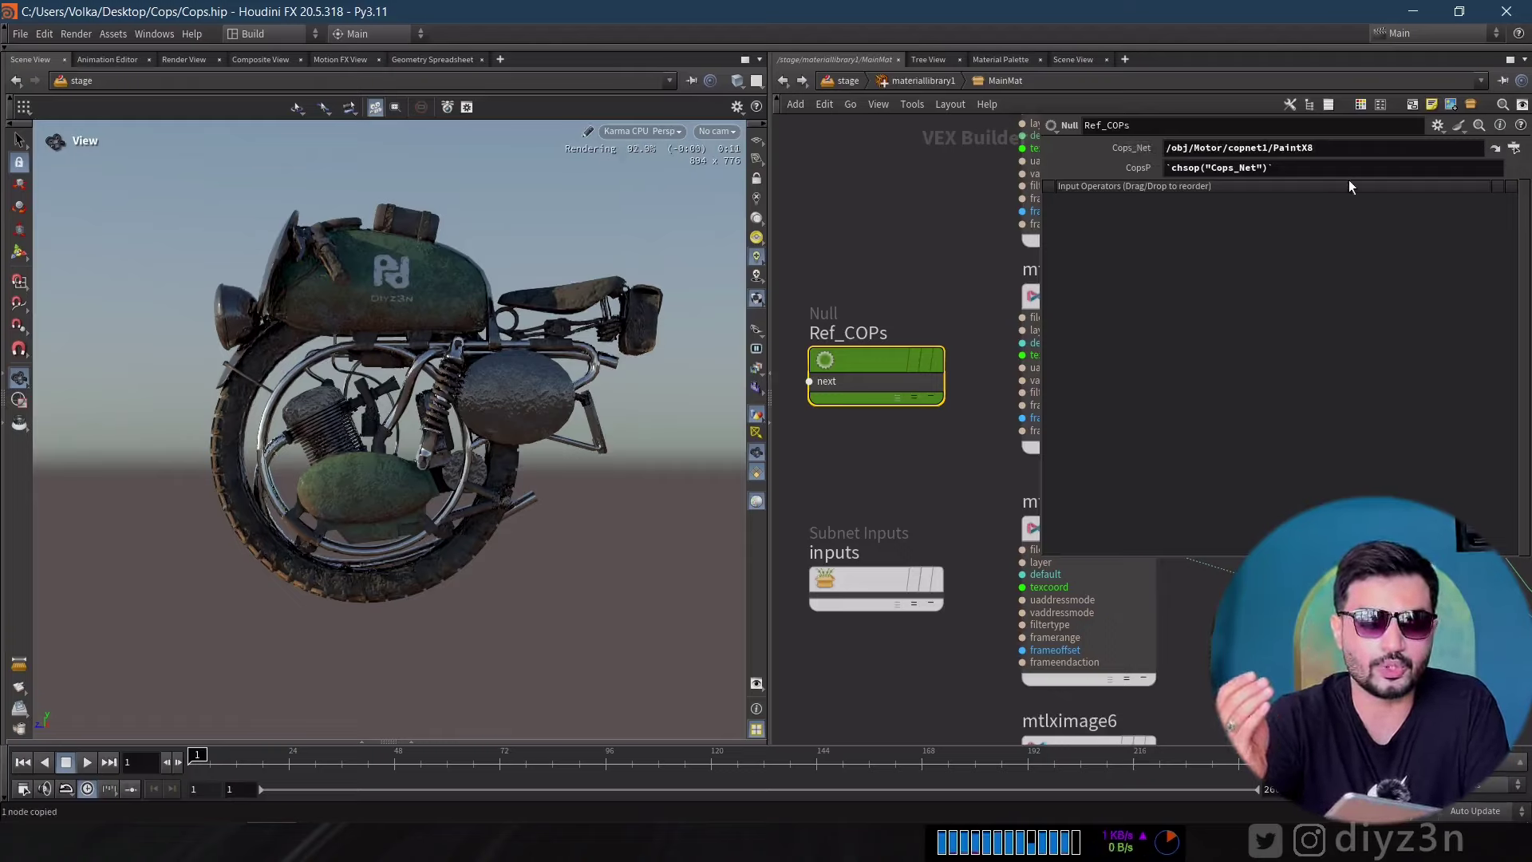
middle_drag(947, 257, 846, 365)
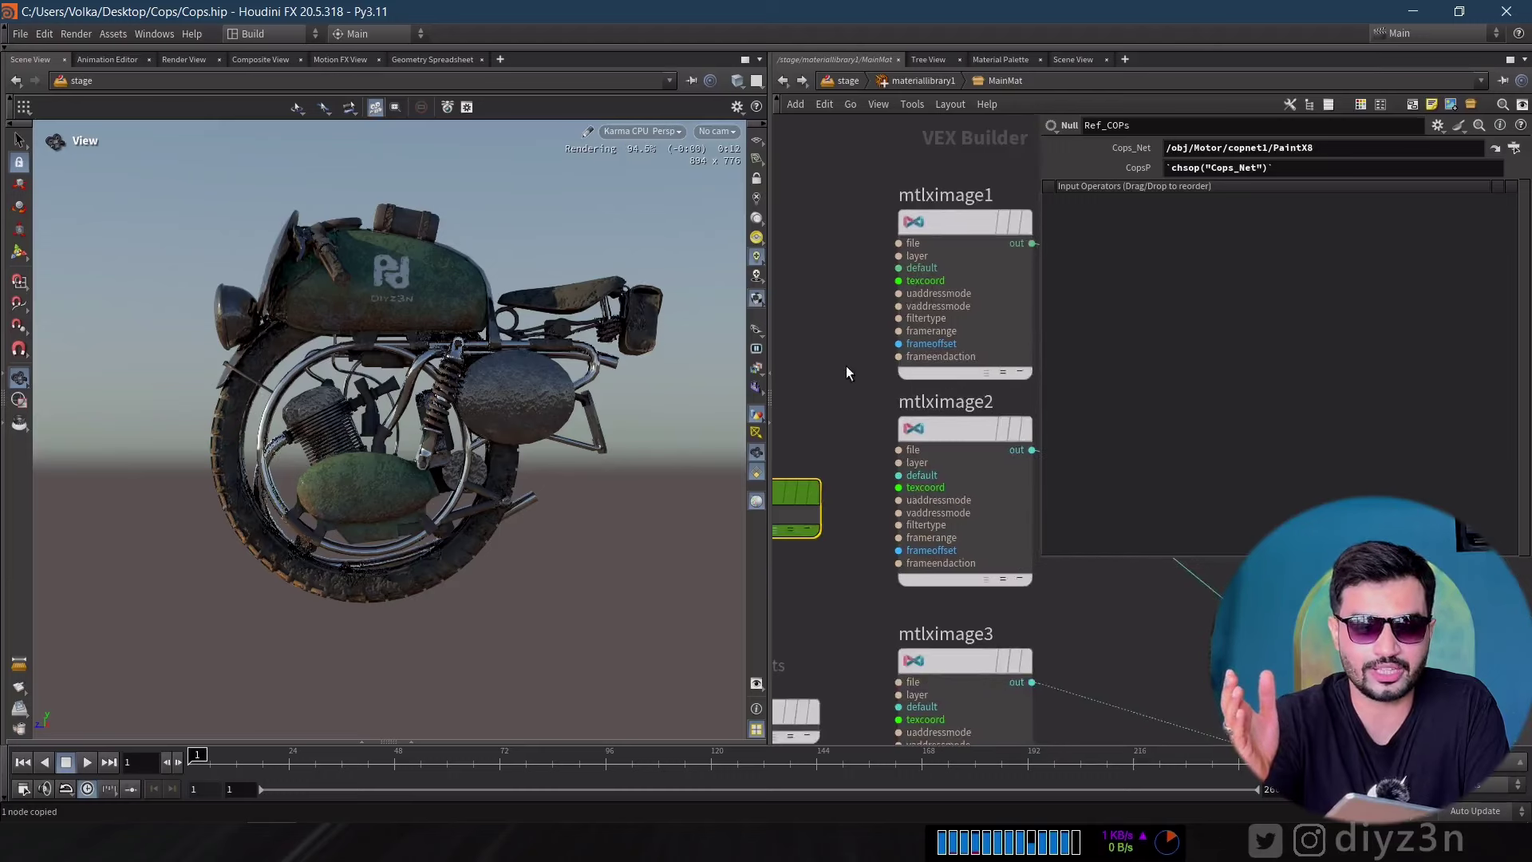
click(969, 231)
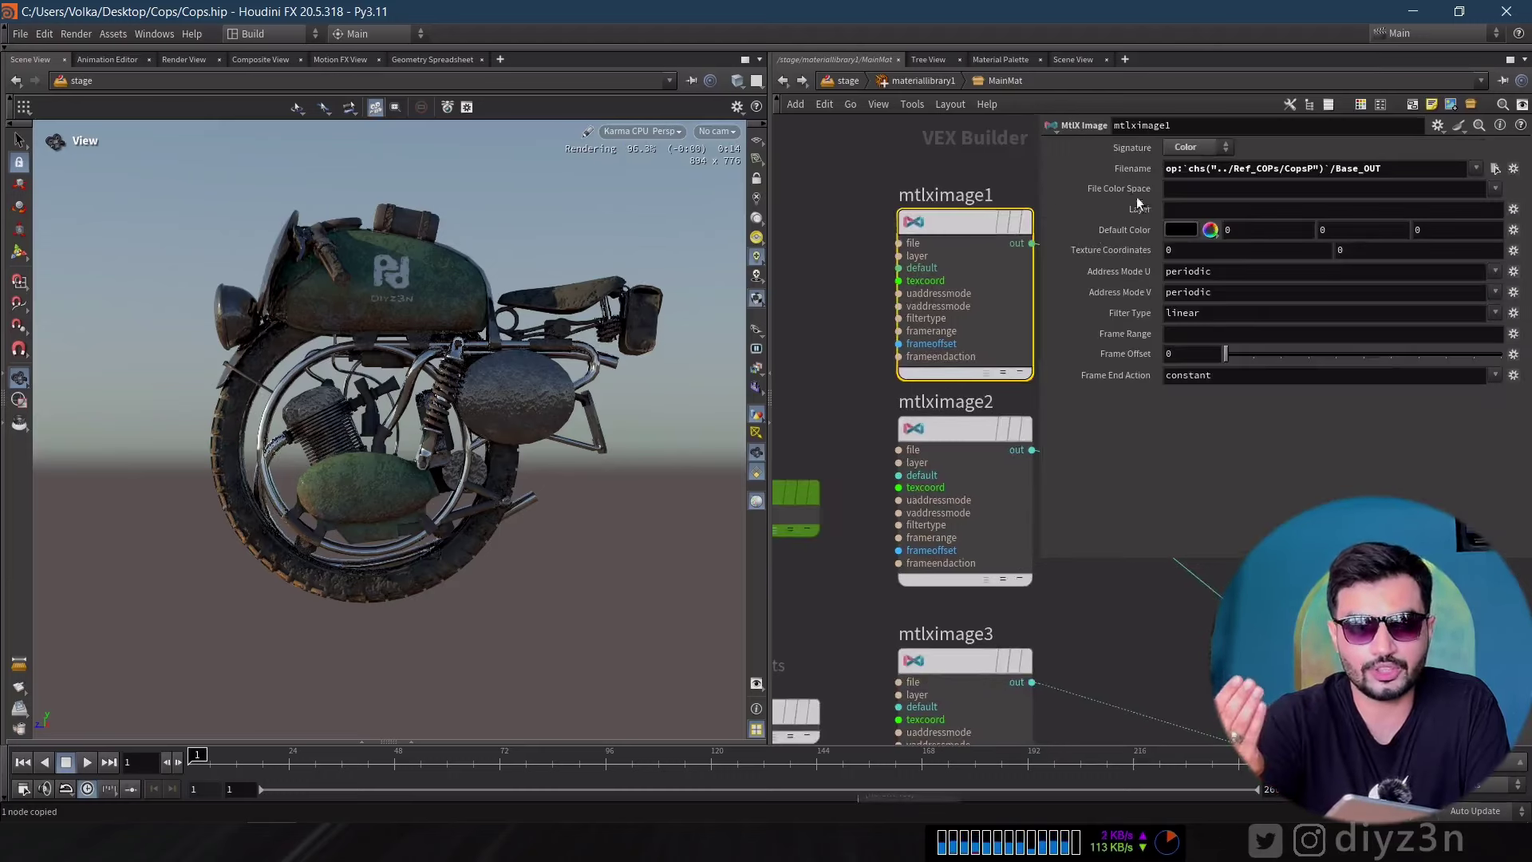
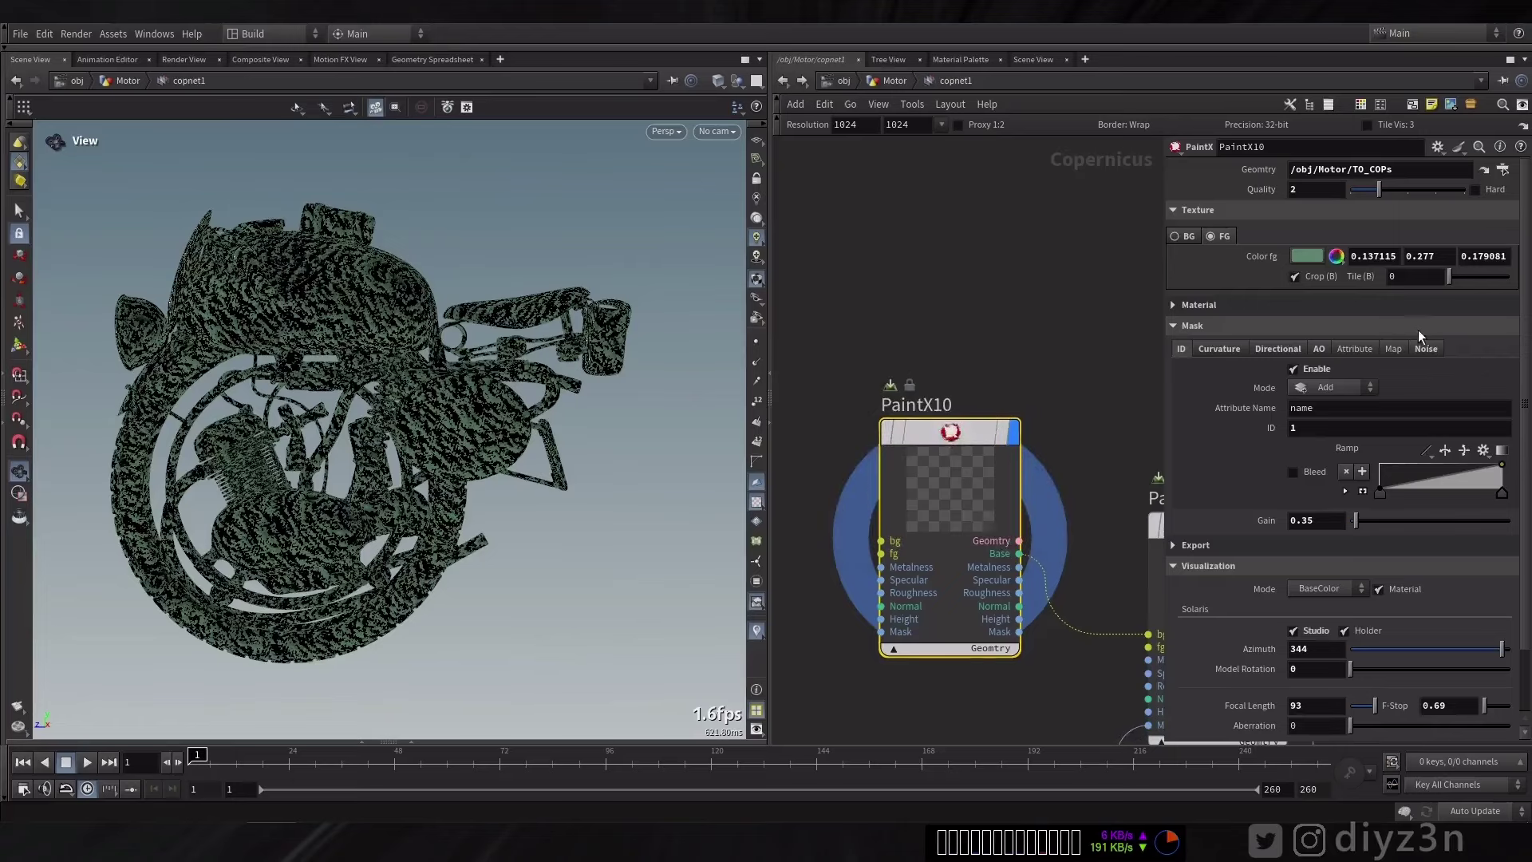
Show PaintX10's noise mask settings and display PaintX5 on the motorcycle.
click(1426, 349)
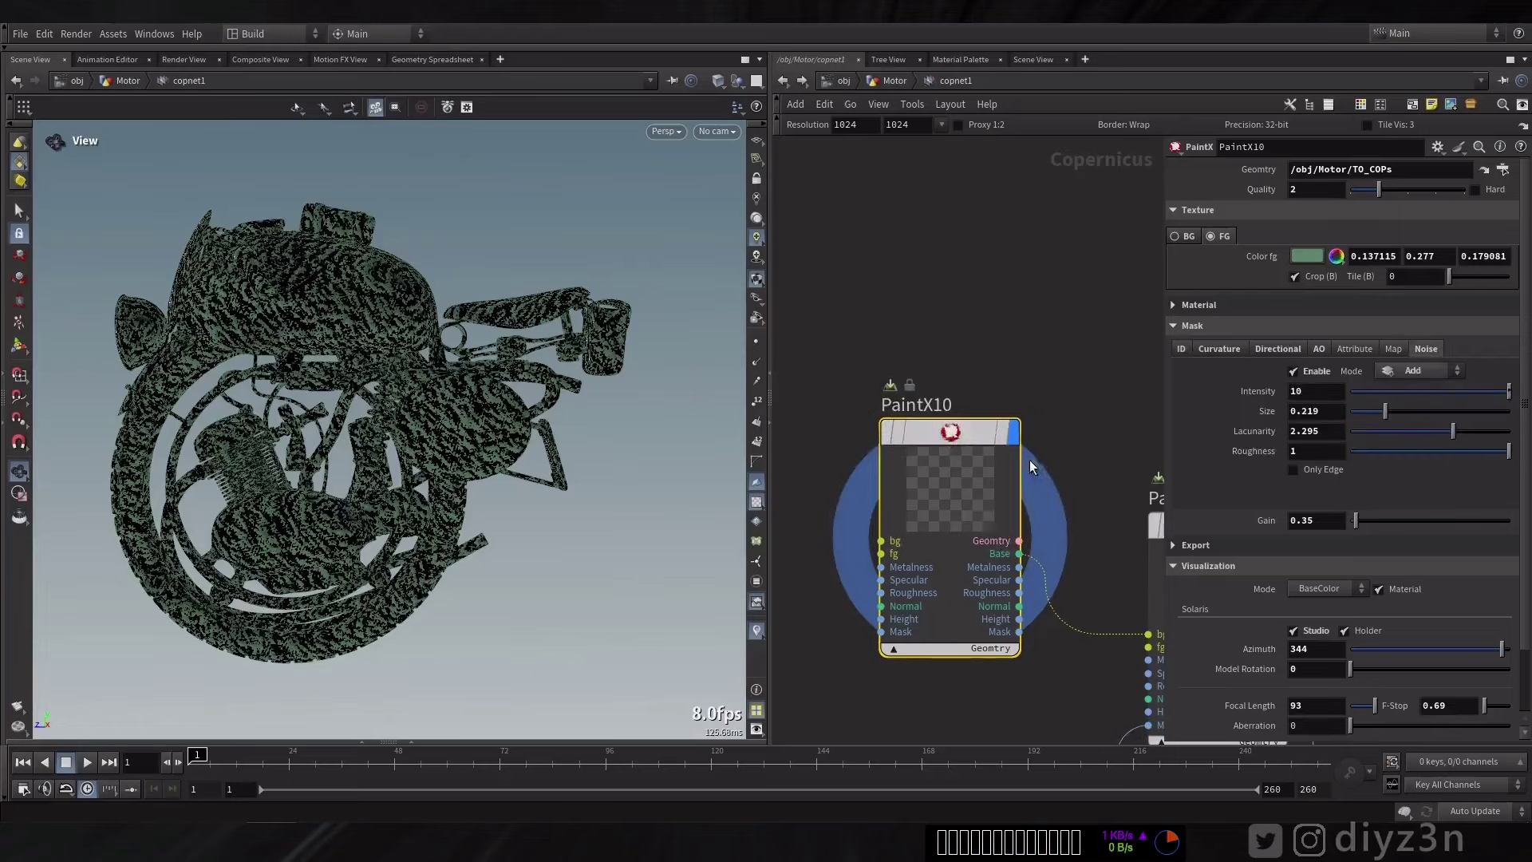
click(950, 432)
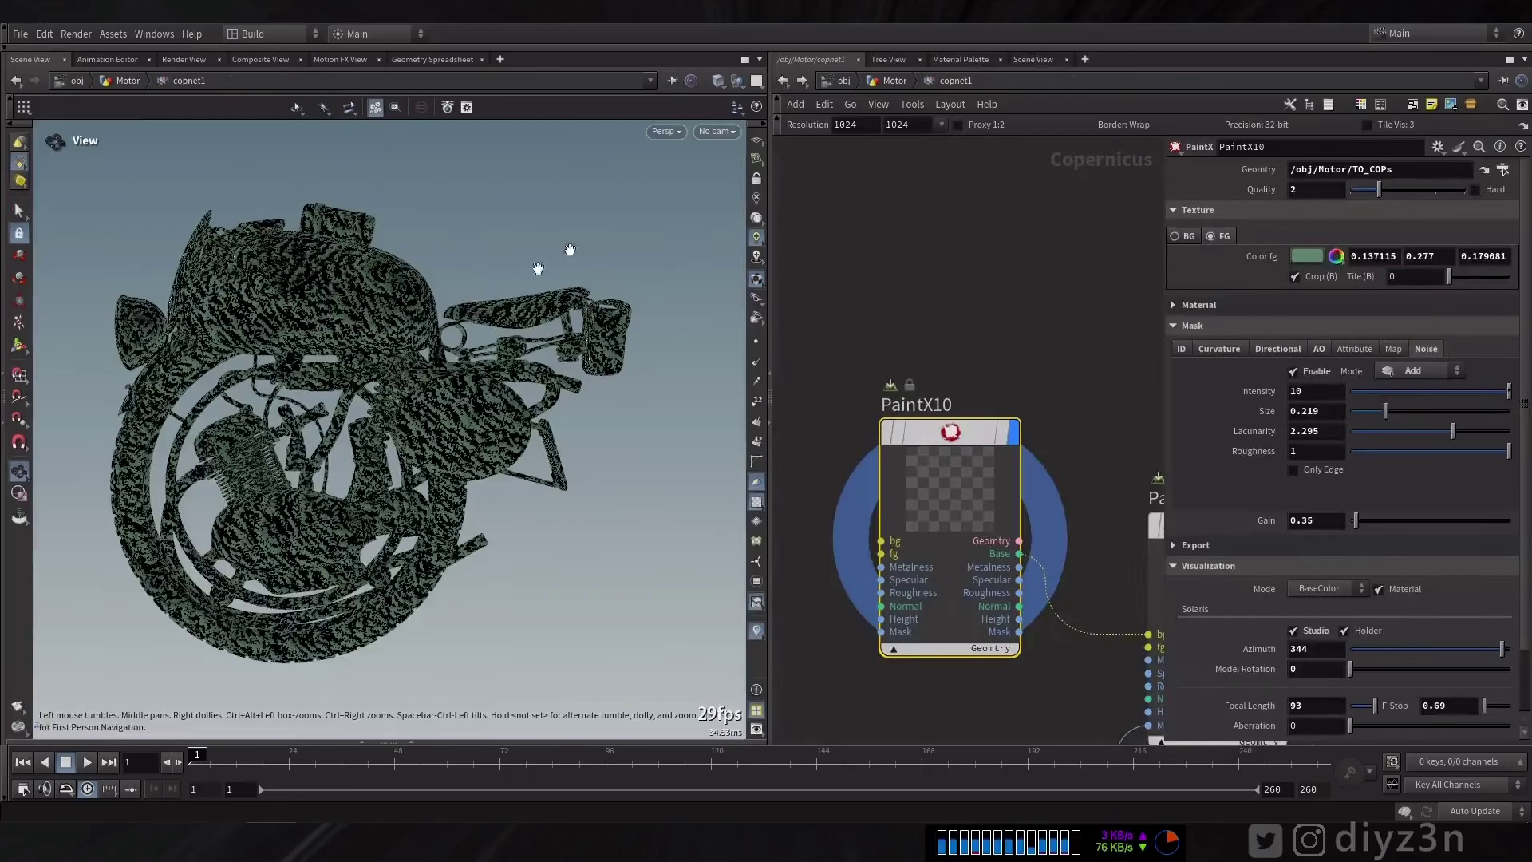
middle_drag(1095, 396, 927, 320)
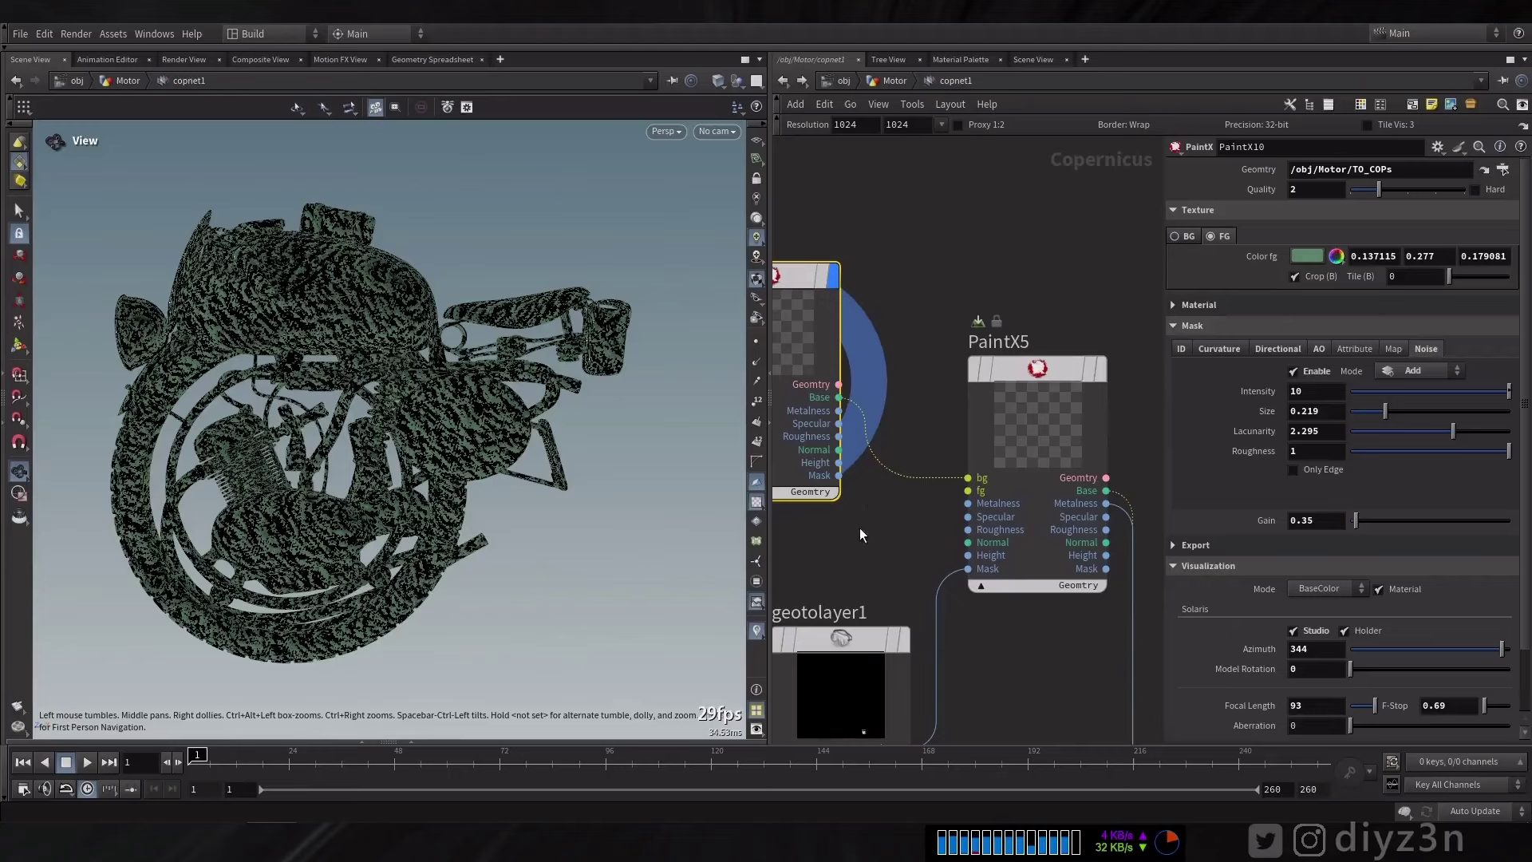
mouse_move(863, 521)
middle_down()
mouse_move(928, 449)
mouse_move(843, 483)
middle_up()
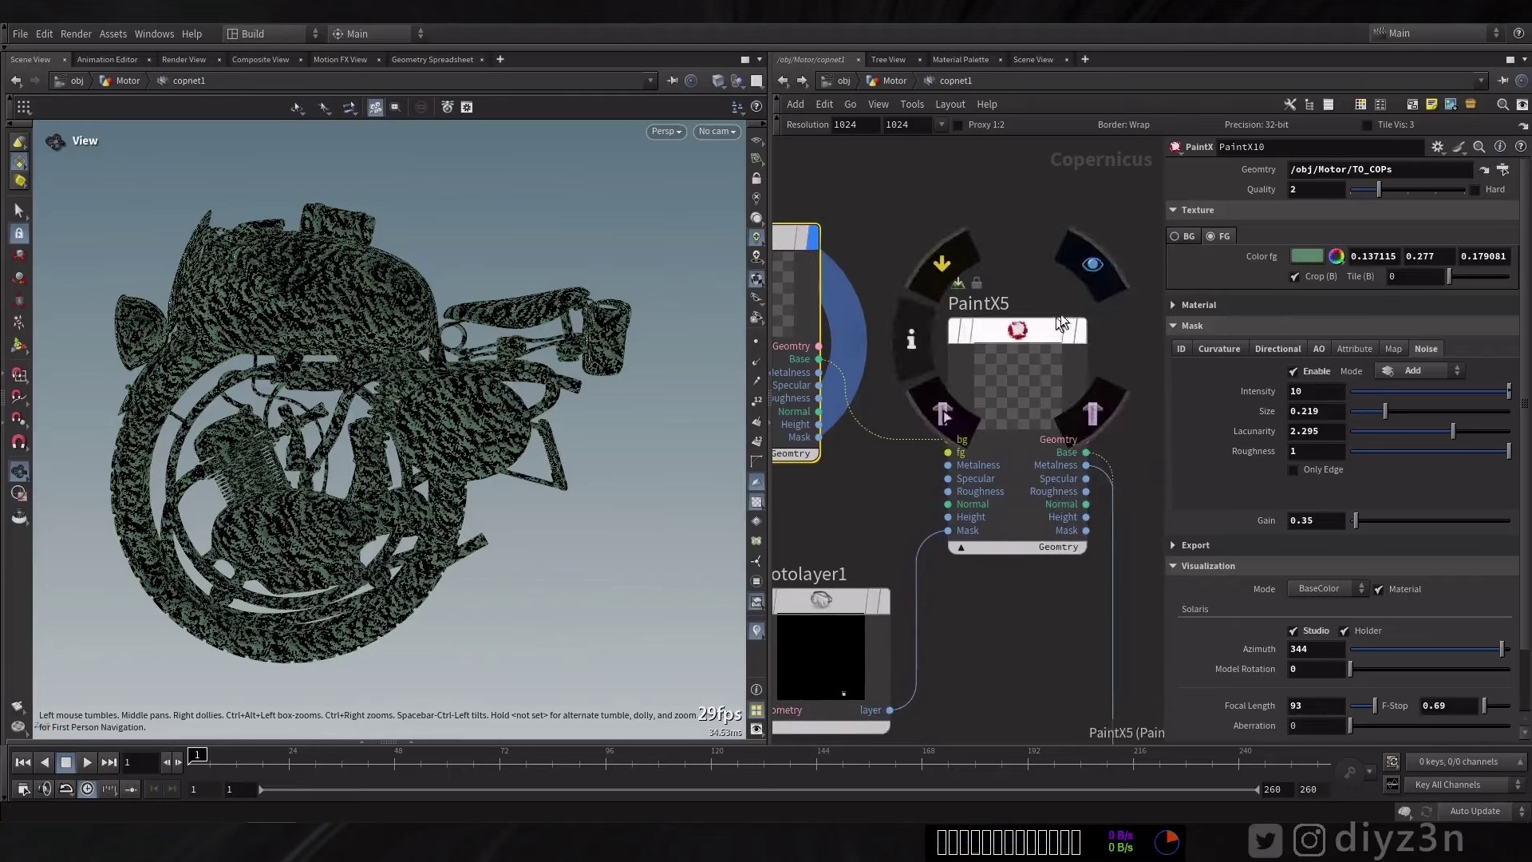
click(1073, 328)
Display texturemaskpaint1 in the Motor network with its paint tool active, and select geotolayer1 back in copnet1.
click(895, 80)
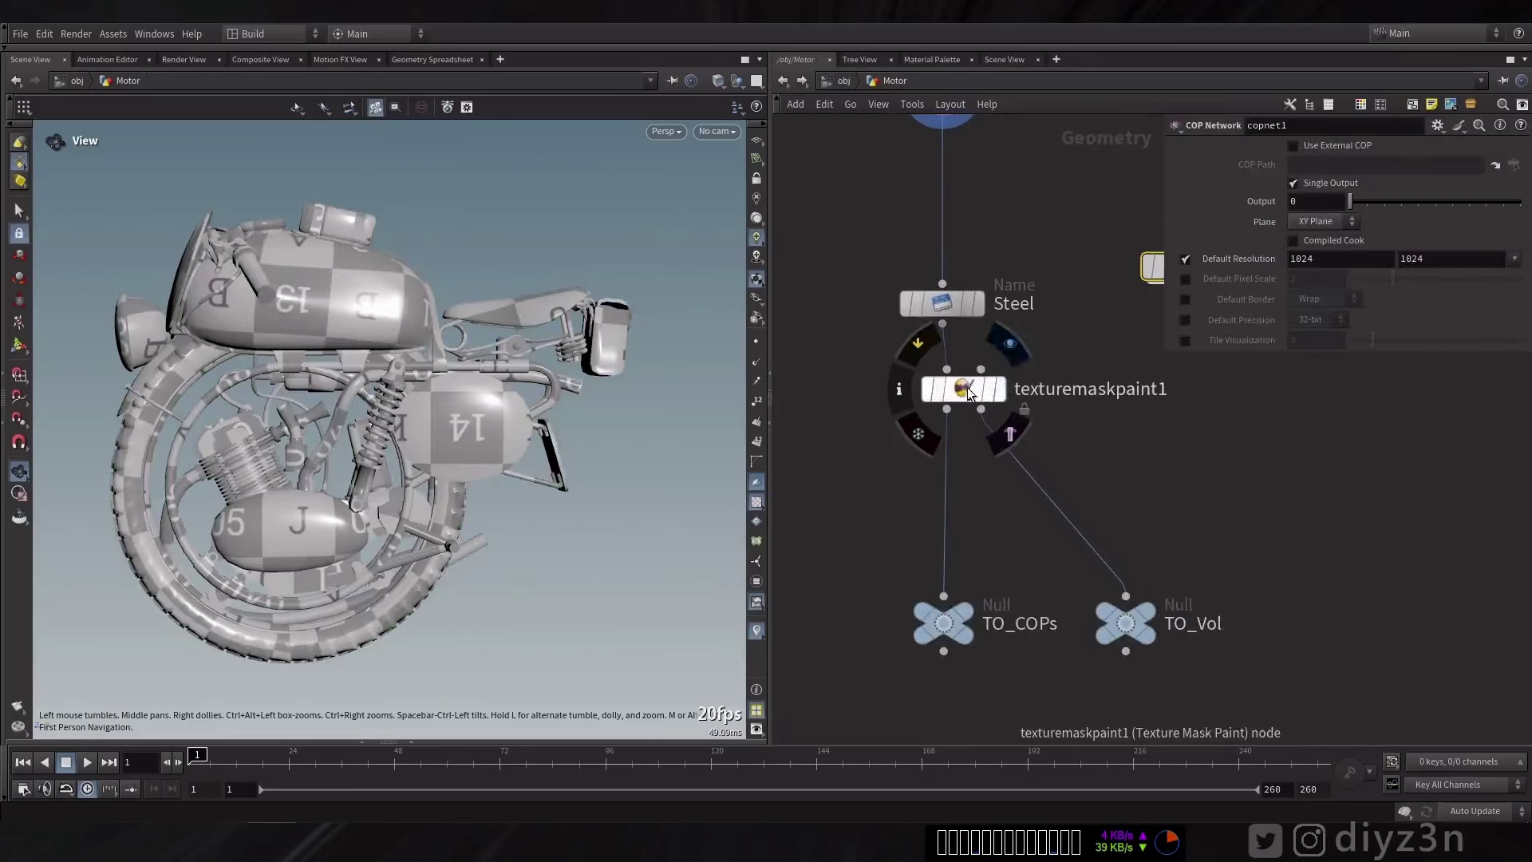
click(964, 389)
click(20, 345)
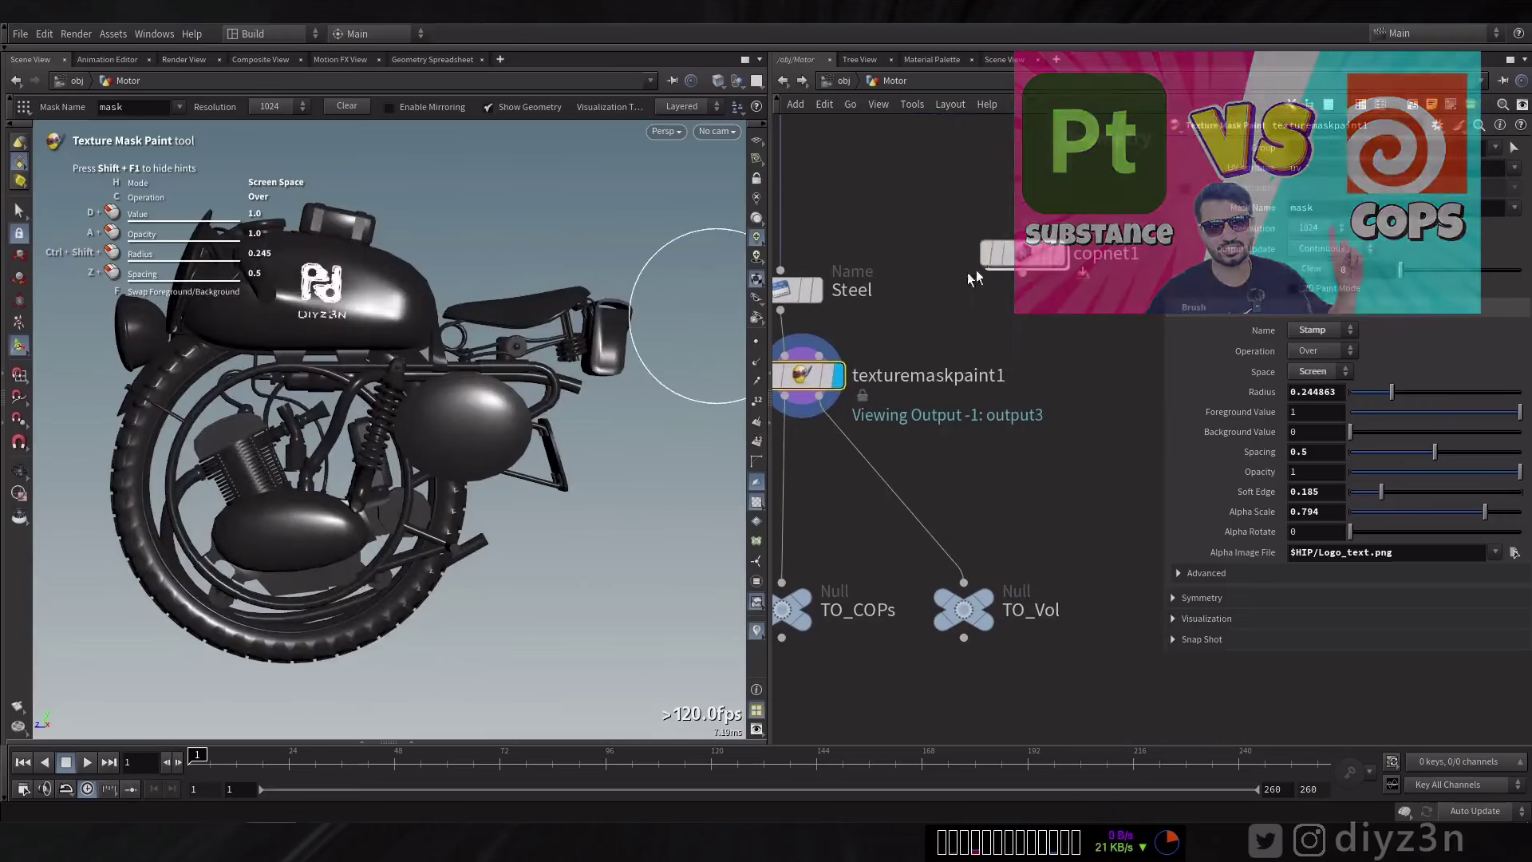
middle_drag(975, 676, 1173, 548)
click(846, 550)
click(1060, 592)
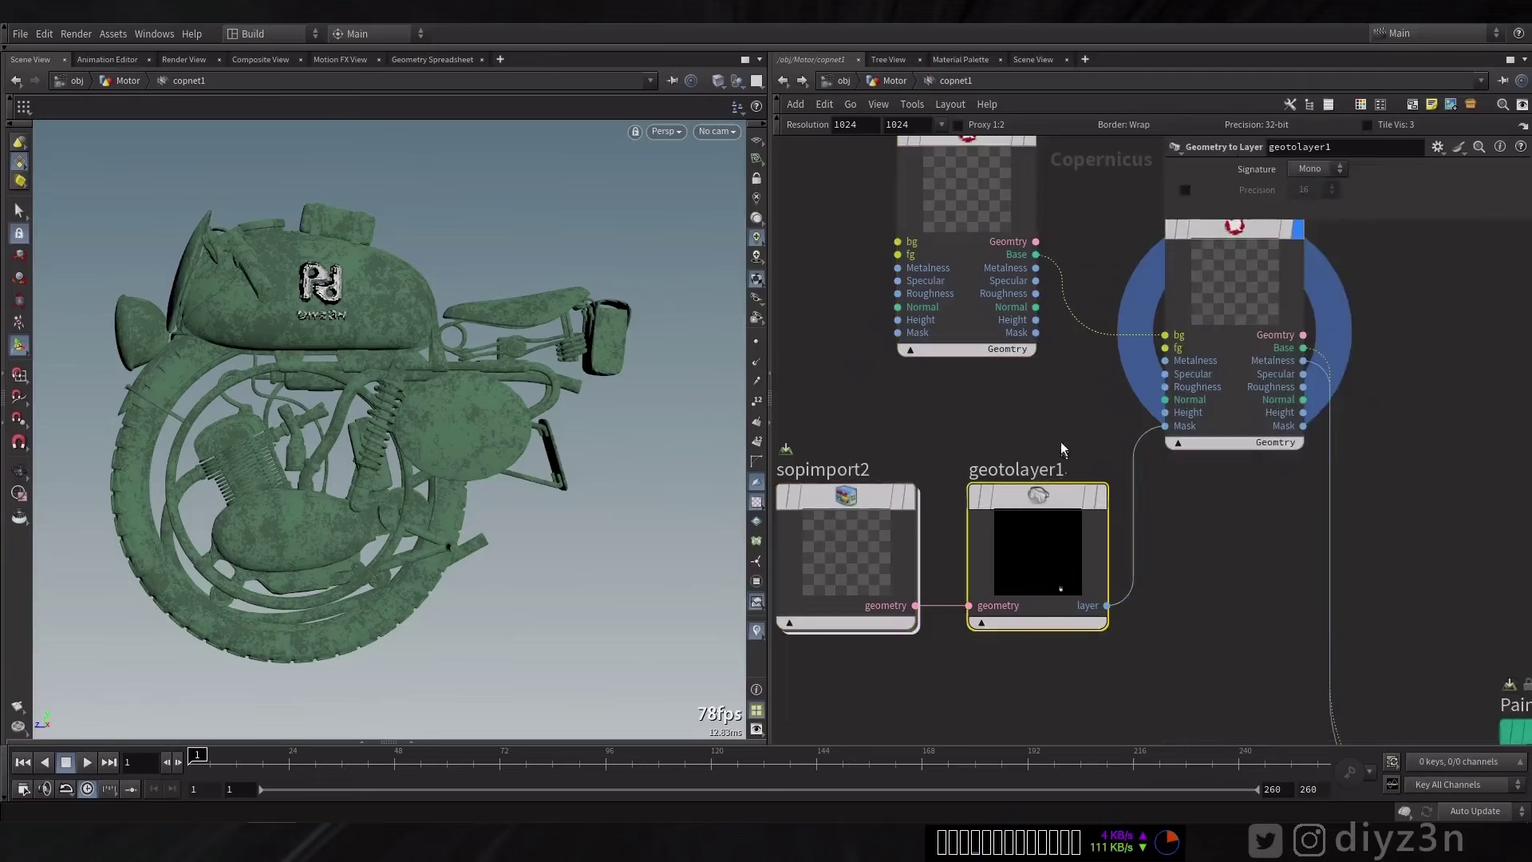
Preview PaintX5's logo layer in the Karma studio render and return to the regular copnet1 view.
middle_drag(1060, 442, 814, 486)
click(926, 501)
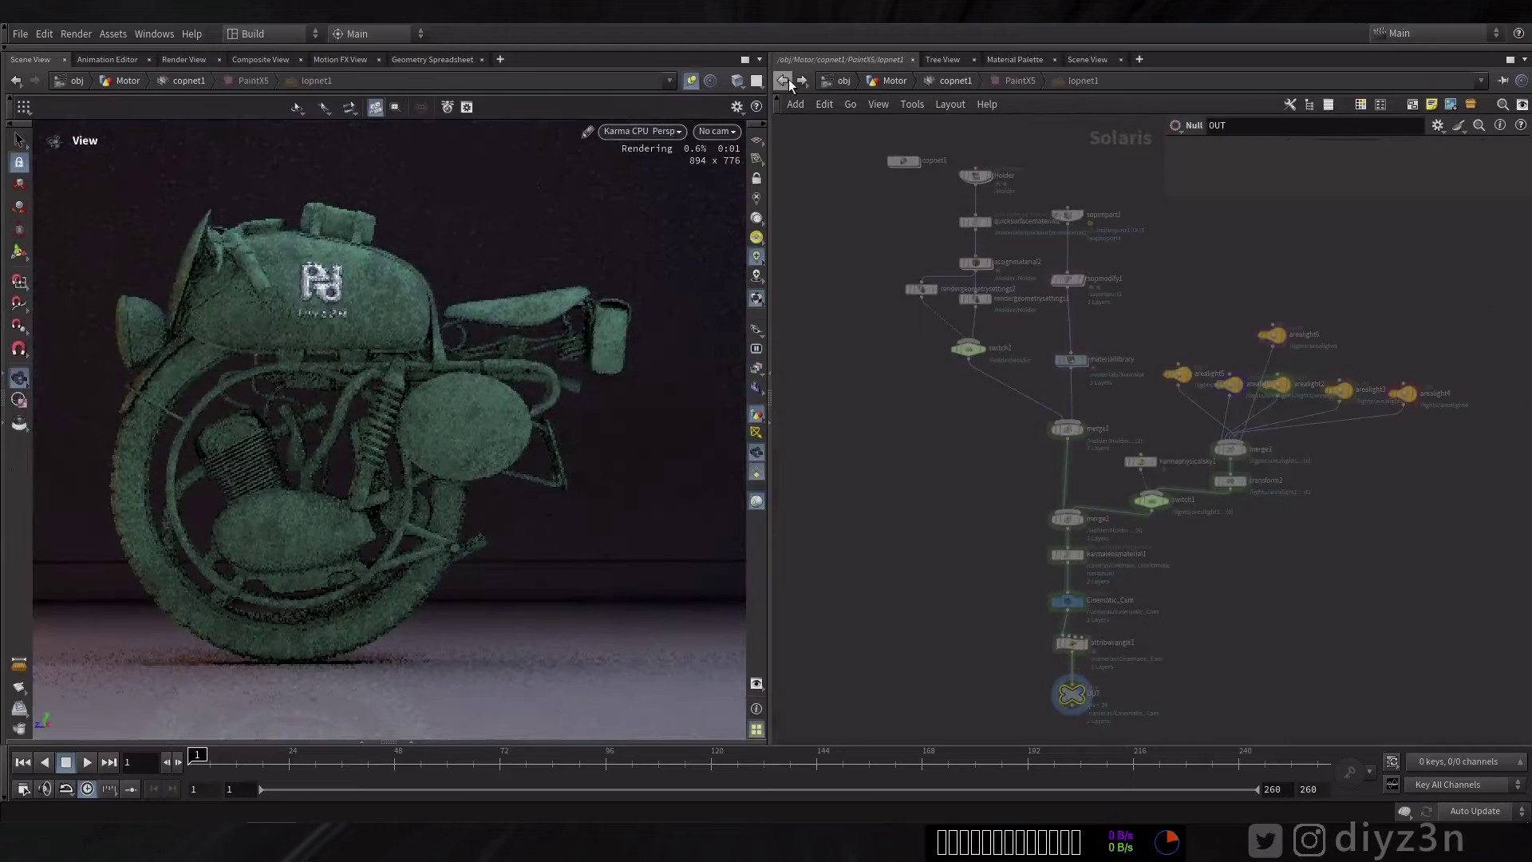
click(787, 80)
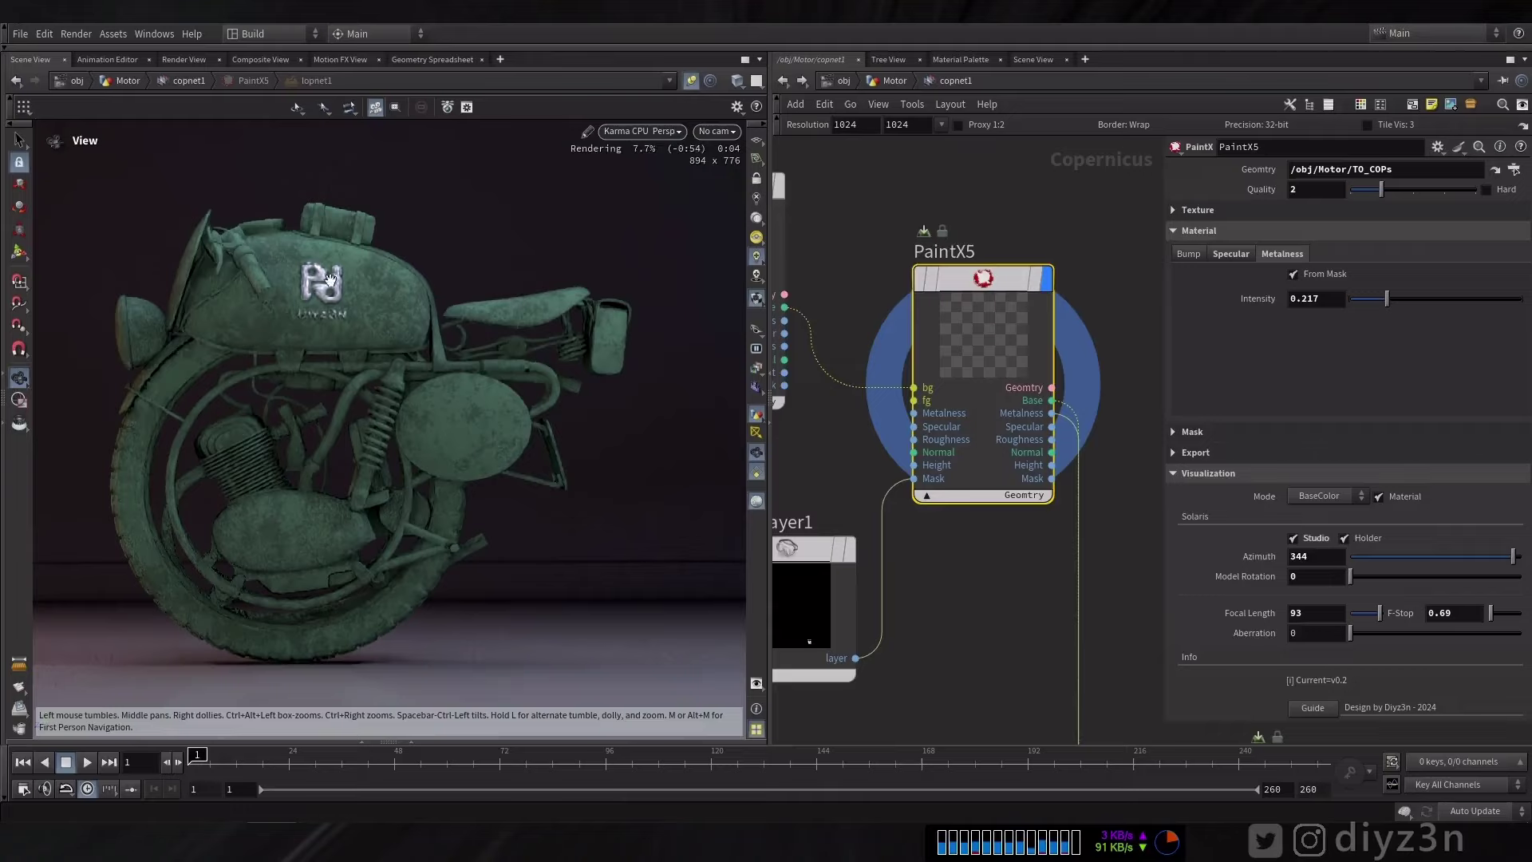
click(692, 80)
Display PaintX1's layer on the motorcycle and show its parameters.
mouse_move(924, 551)
middle_down()
mouse_move(971, 575)
mouse_move(845, 425)
mouse_move(964, 399)
middle_up()
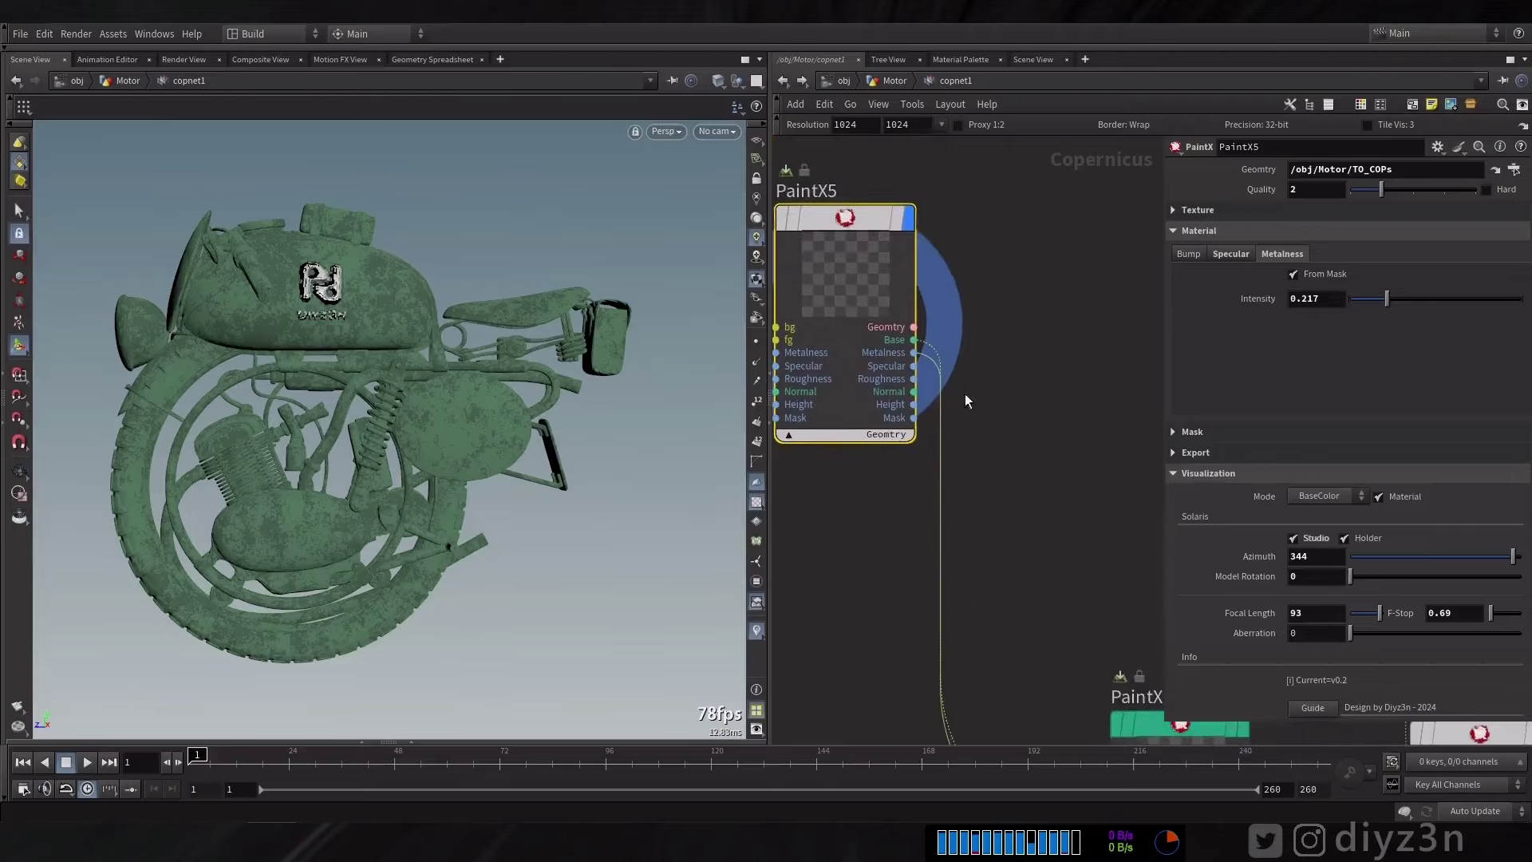
scroll(965, 399, up, 3)
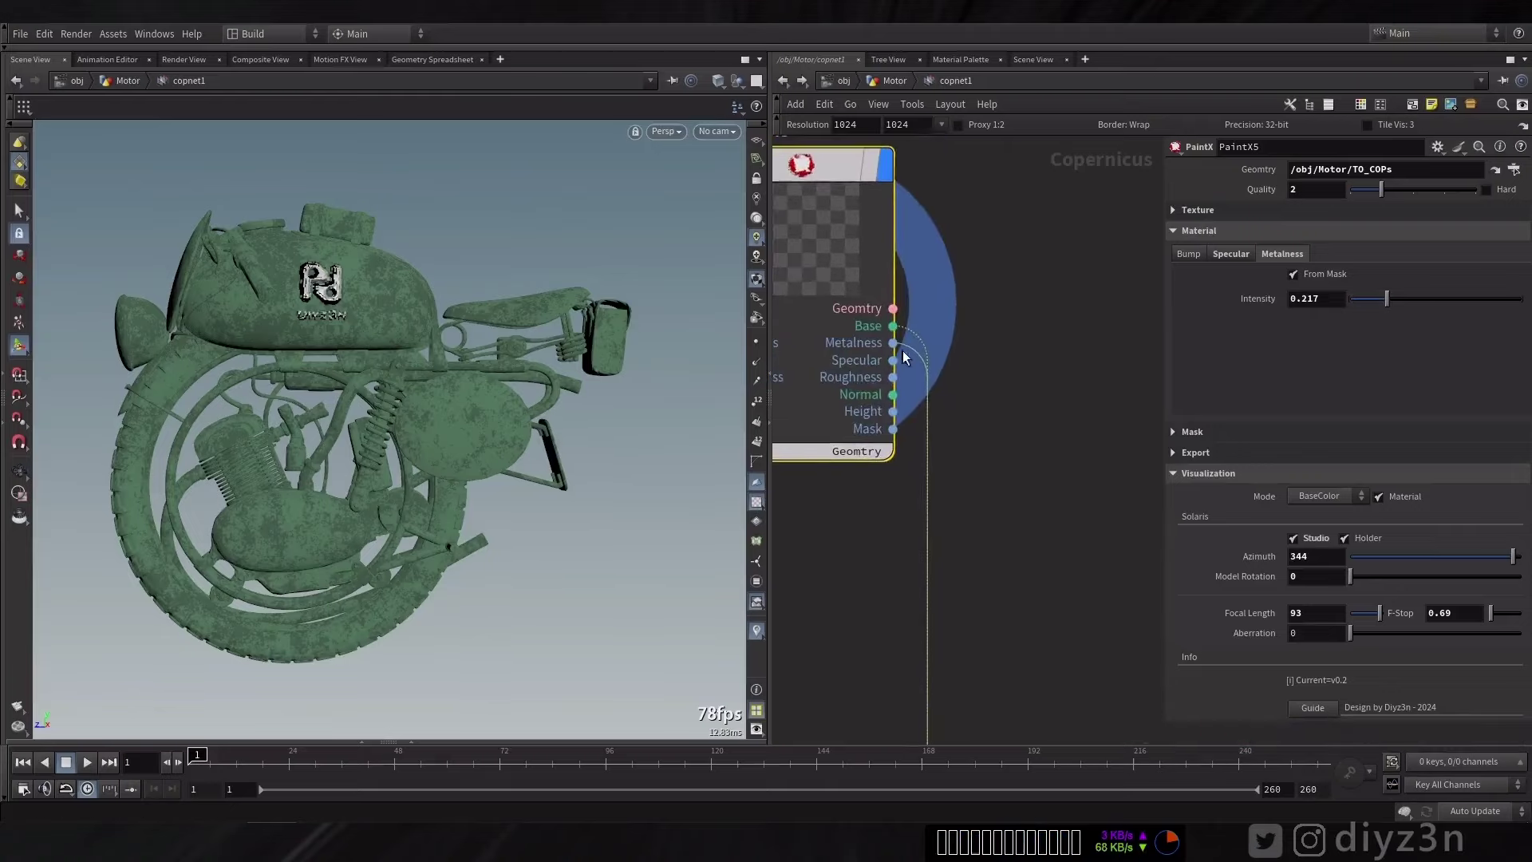
middle_drag(938, 434, 1046, 363)
scroll(1045, 363, up, 2)
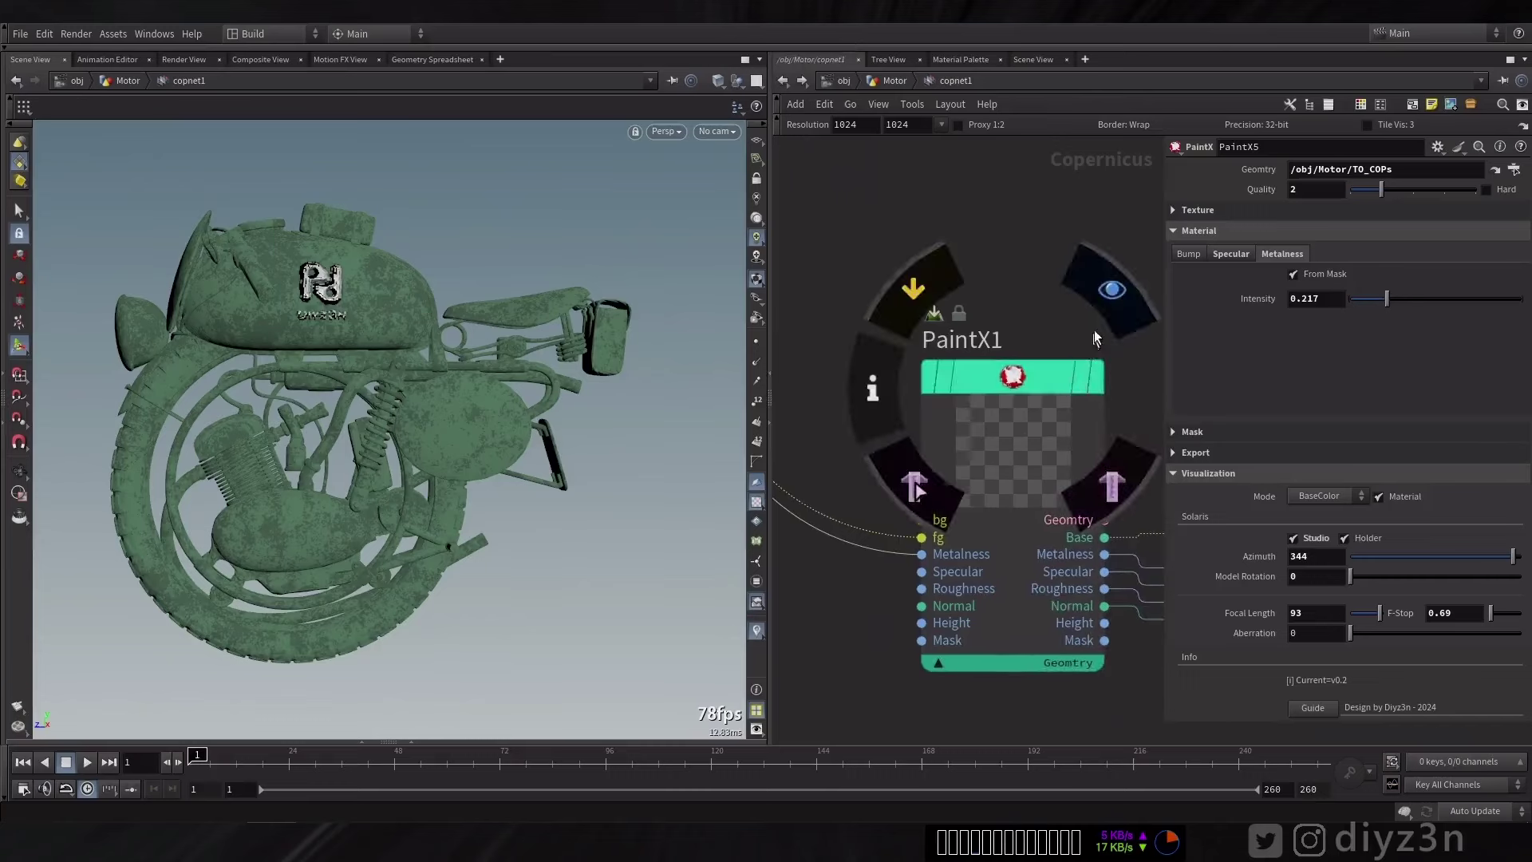
click(1022, 388)
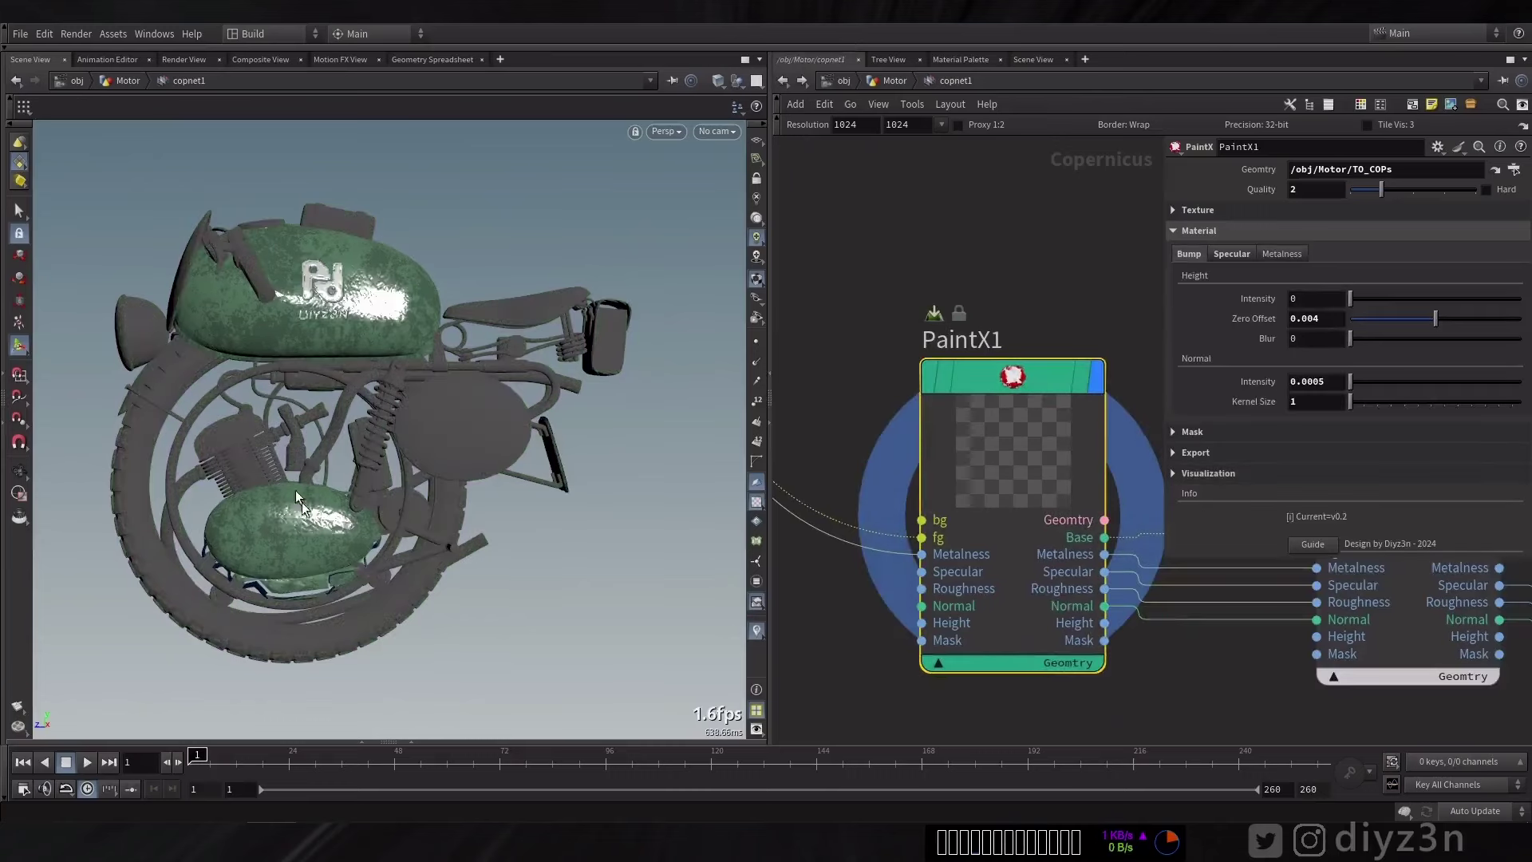
Try a different mask ID on PaintX1 and set it back to 0.
click(1189, 232)
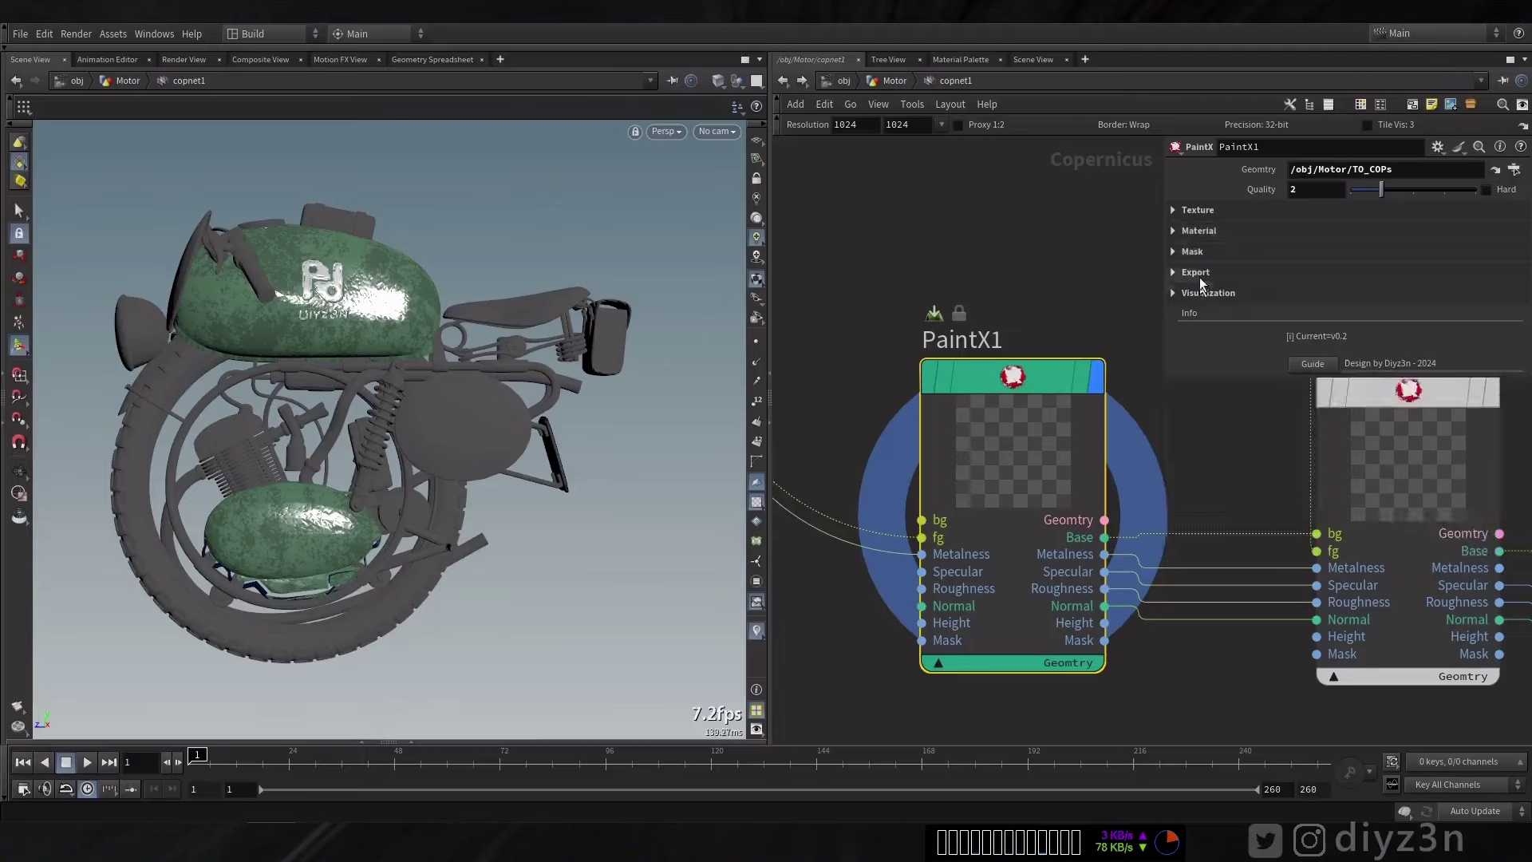
click(1192, 252)
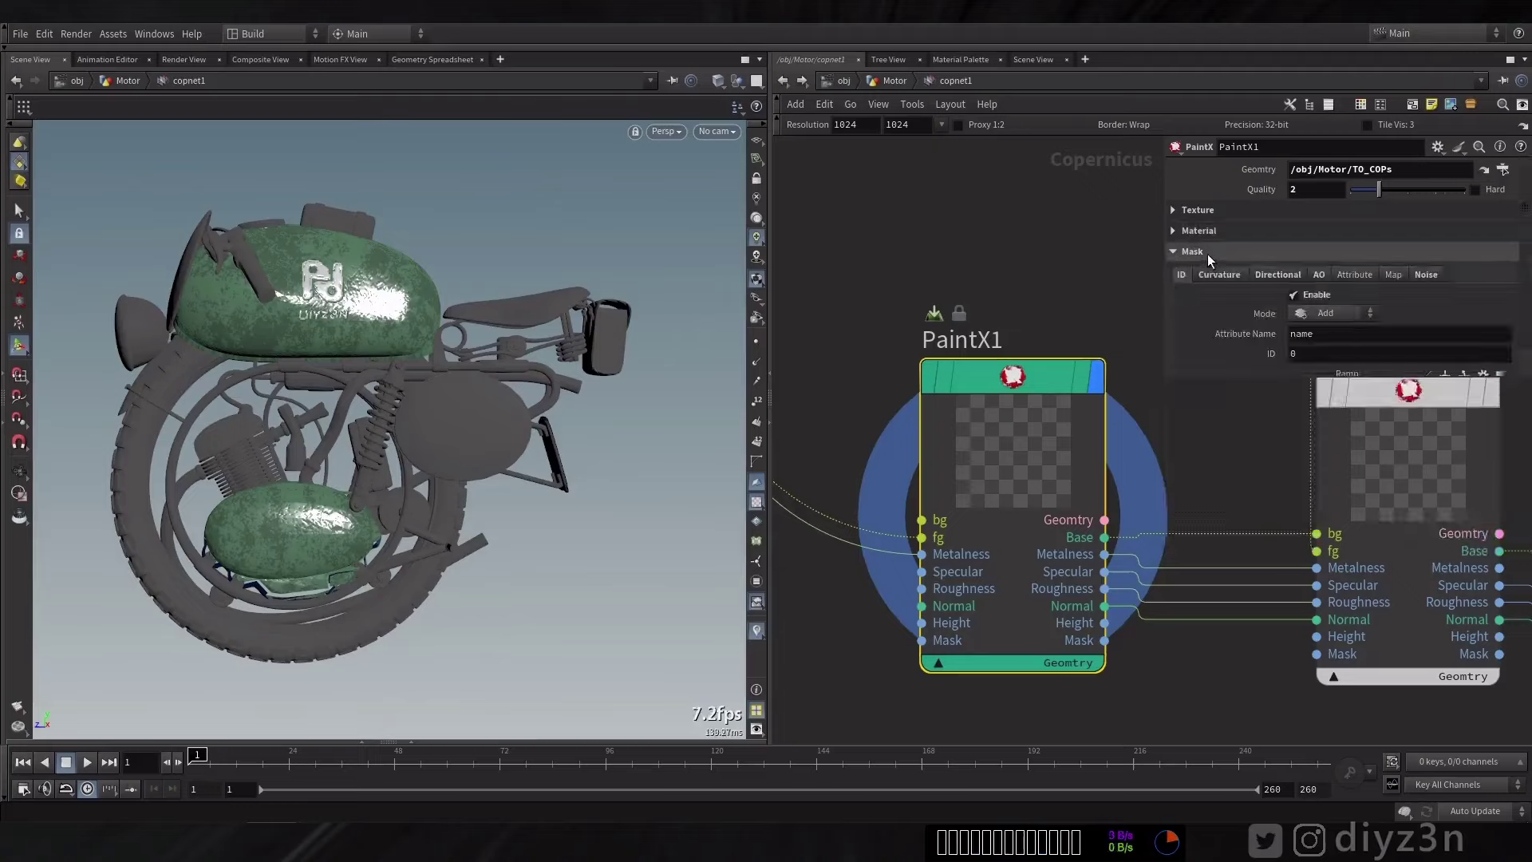
click(1311, 353)
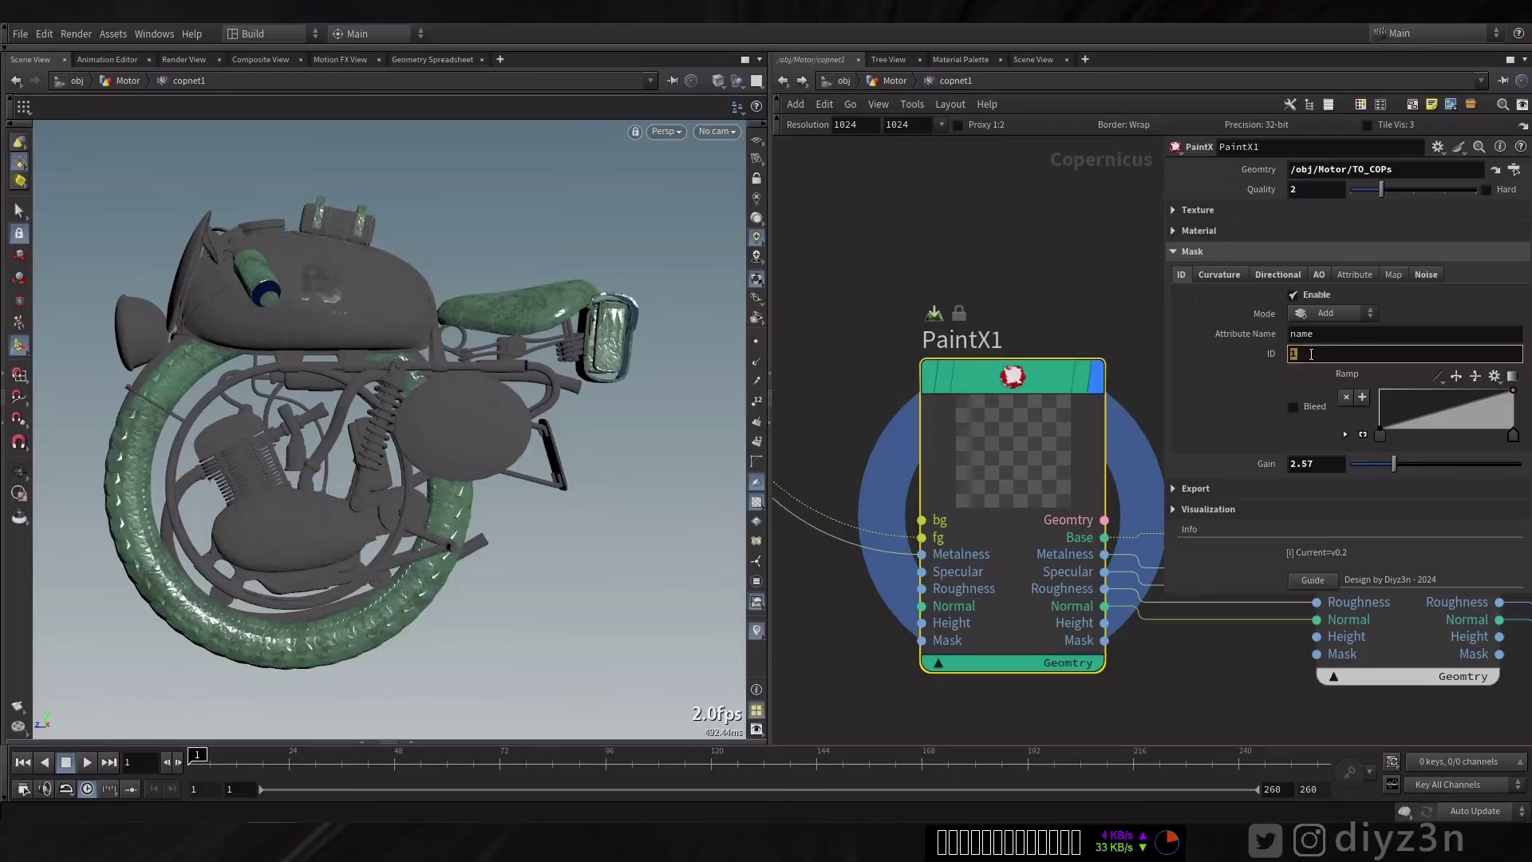
key(Return)
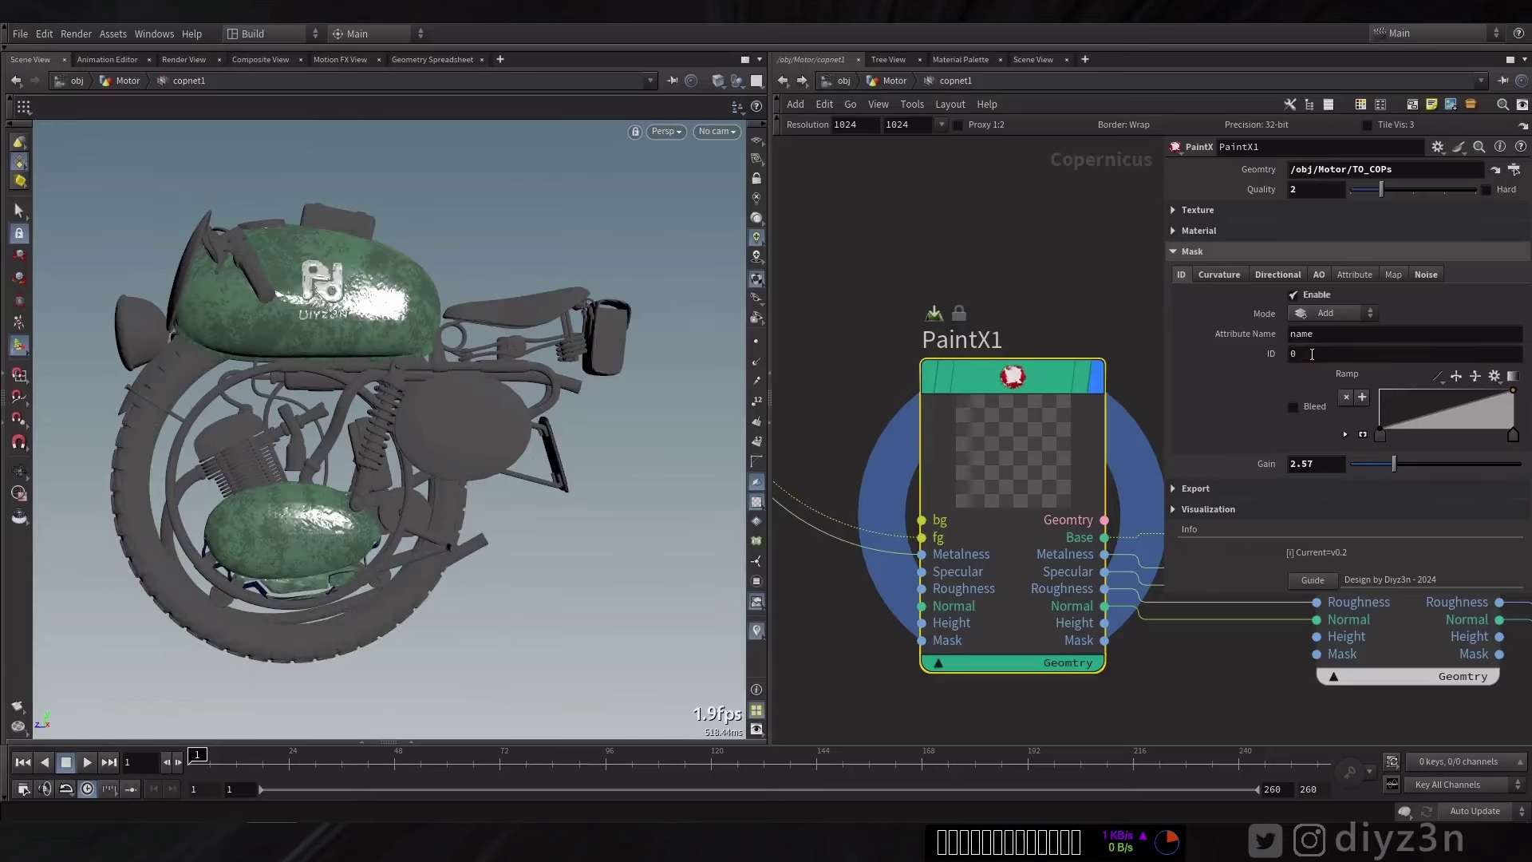
Preview PaintX1 in the Karma studio render, return to copnet1 and display PaintX2.
double_click(1032, 383)
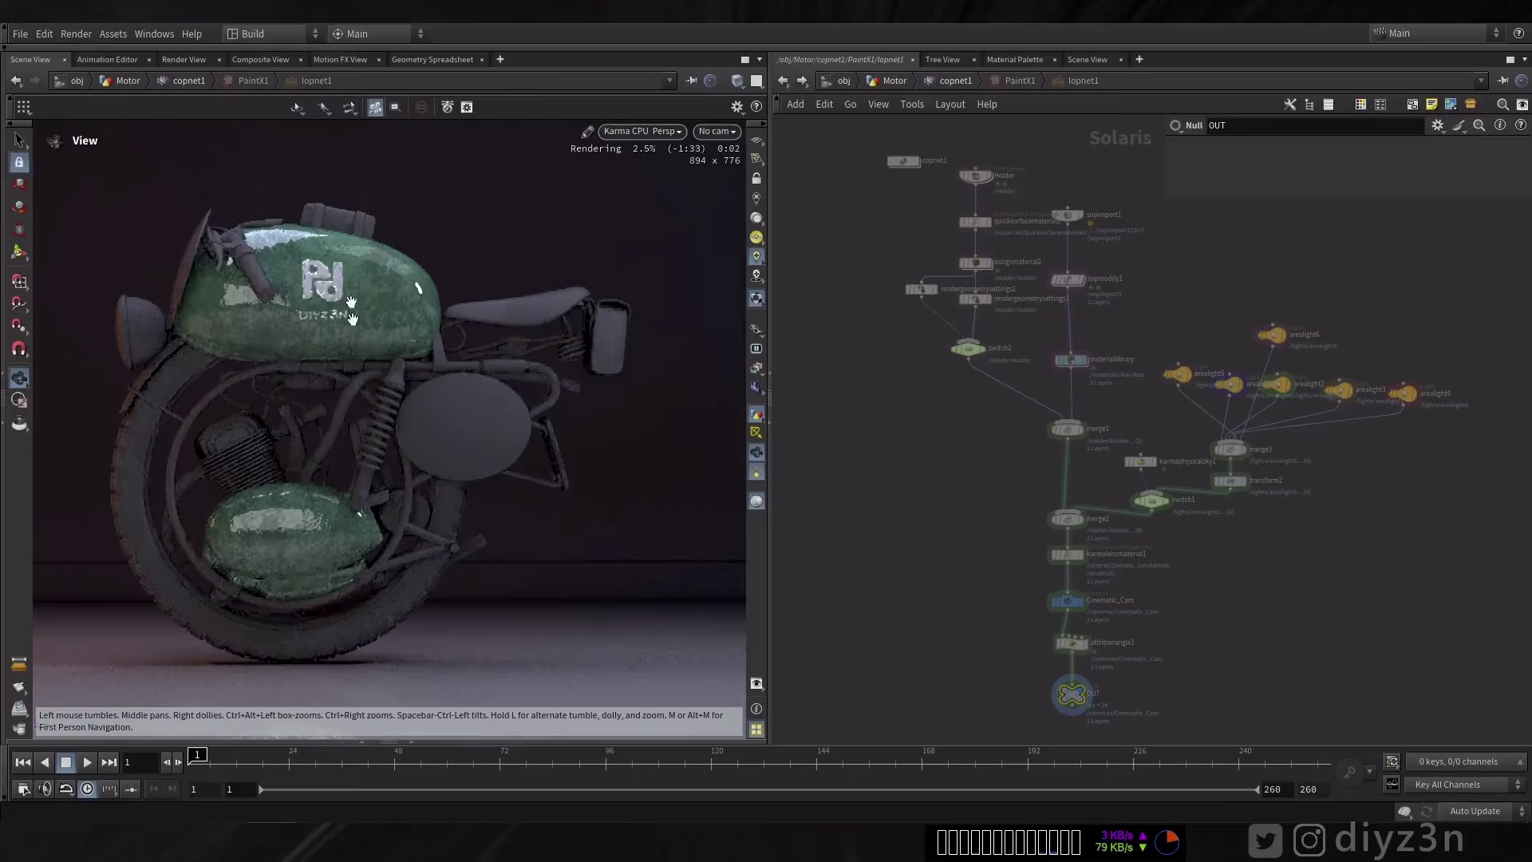
click(785, 82)
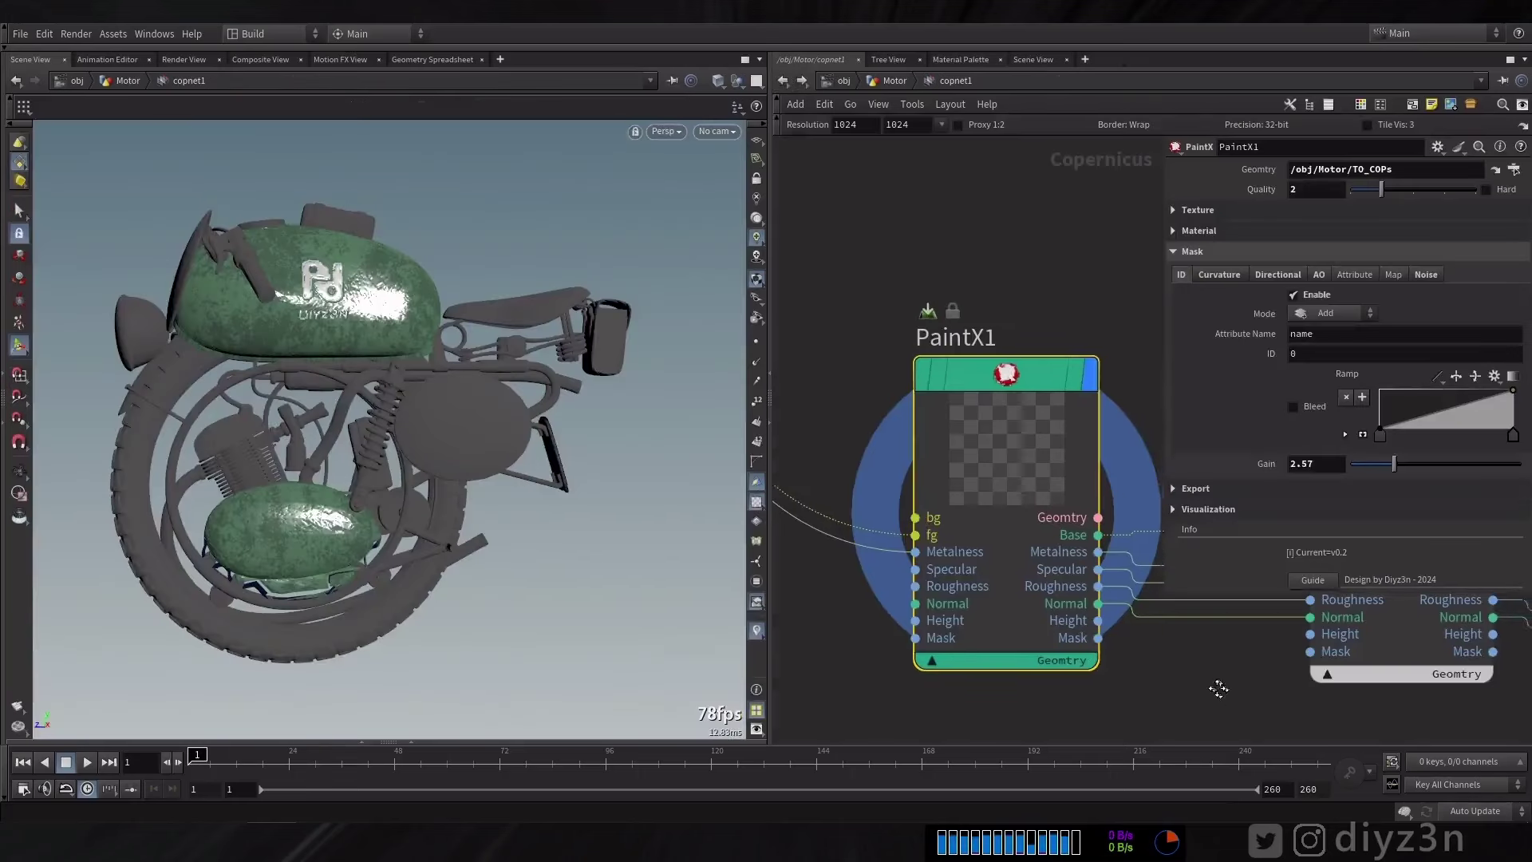
key(ctrl+c)
key(ctrl+v)
click(1074, 288)
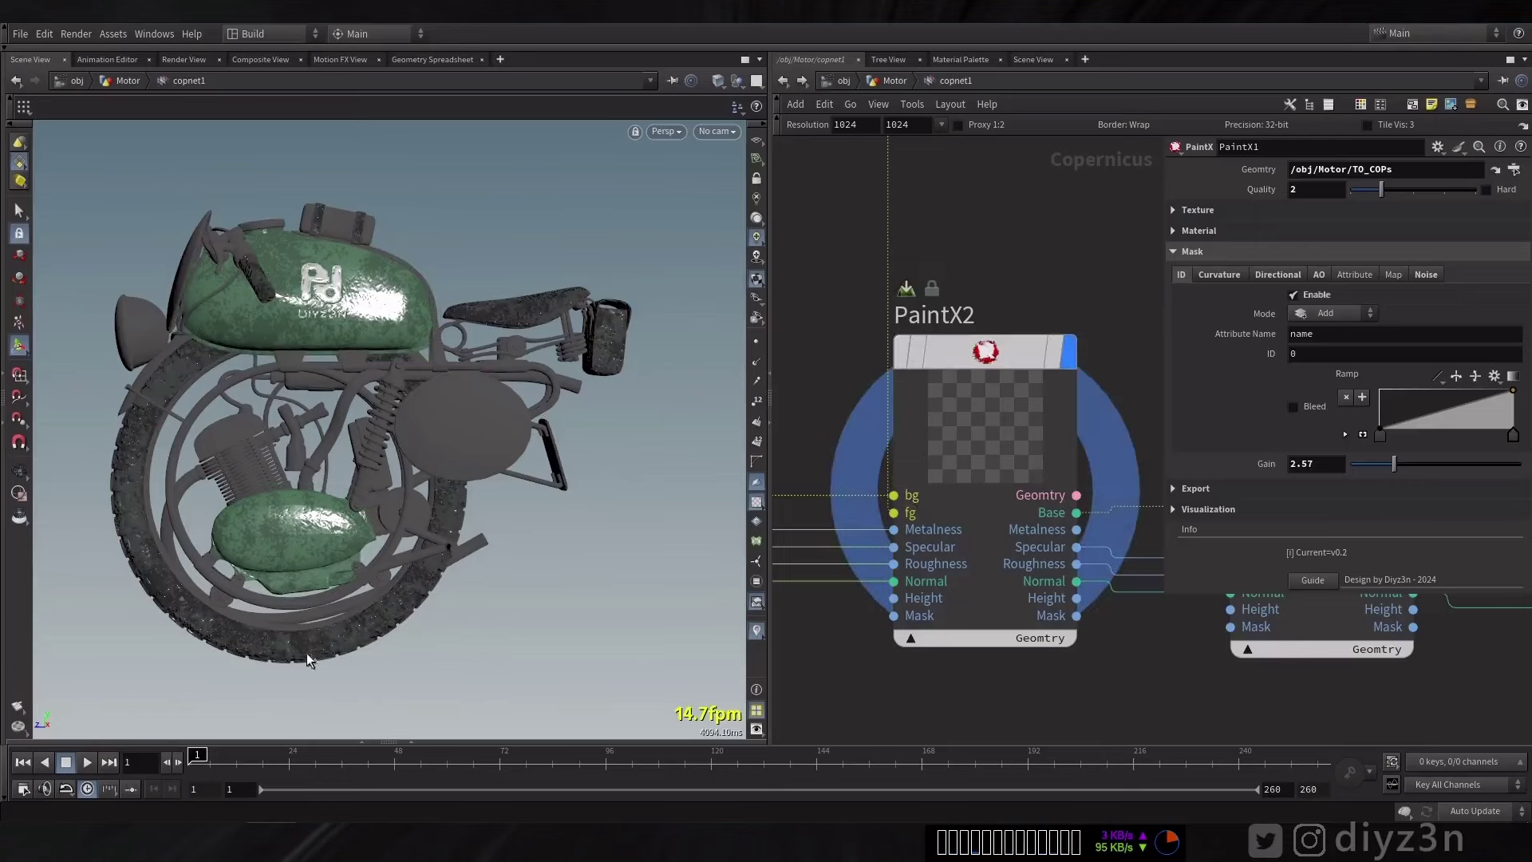
Display PaintX9, preview its noise layer in the Karma studio render and return to copnet1.
key(ctrl+v)
key(ctrl+v)
key(ctrl+v)
key(ctrl+v)
key(ctrl+v)
key(ctrl+v)
key(ctrl+v)
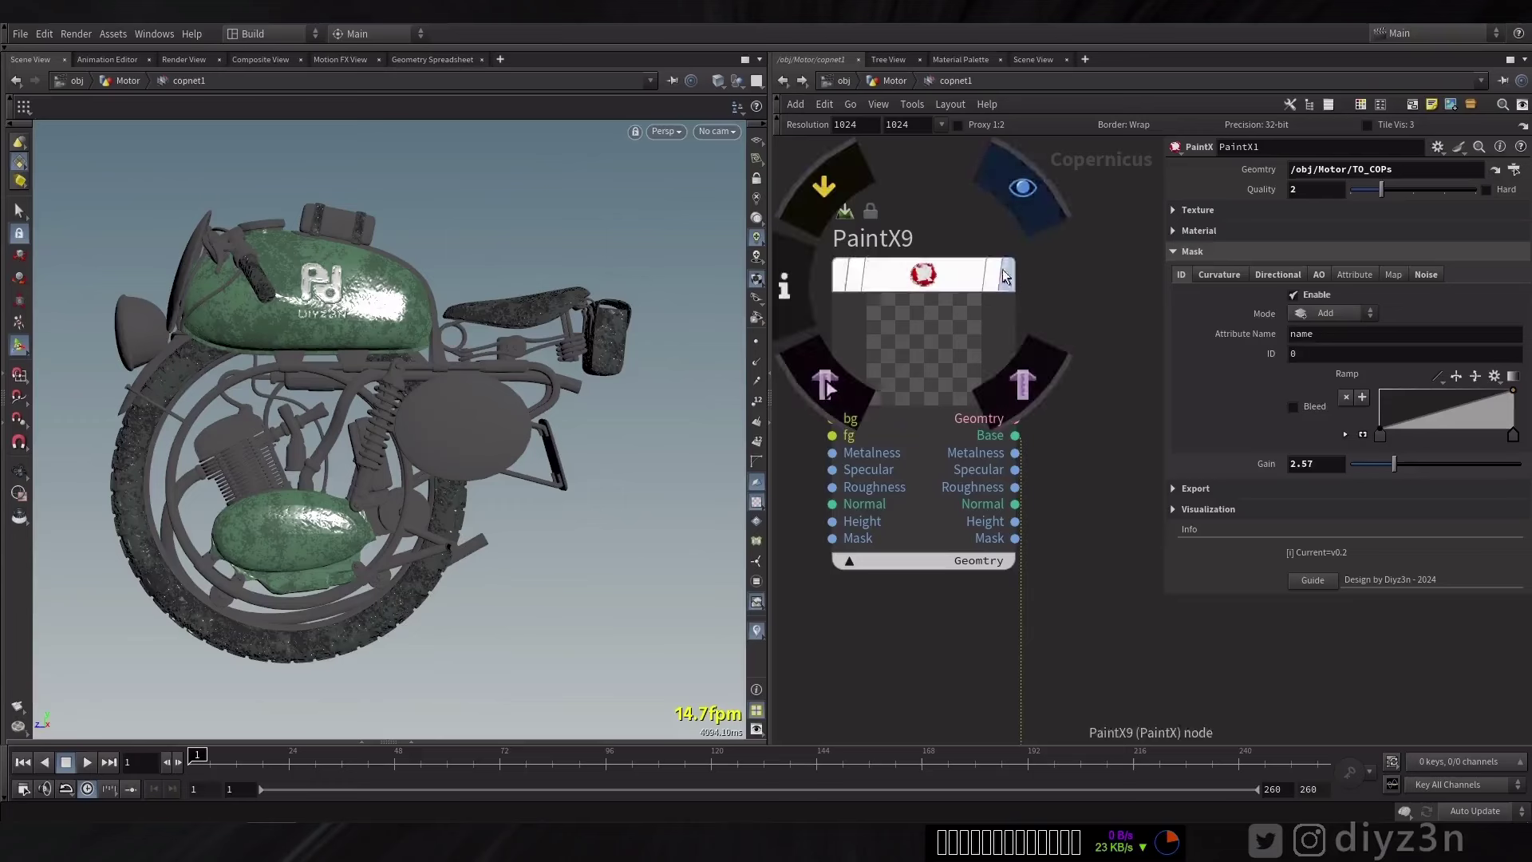
click(1025, 215)
double_click(923, 343)
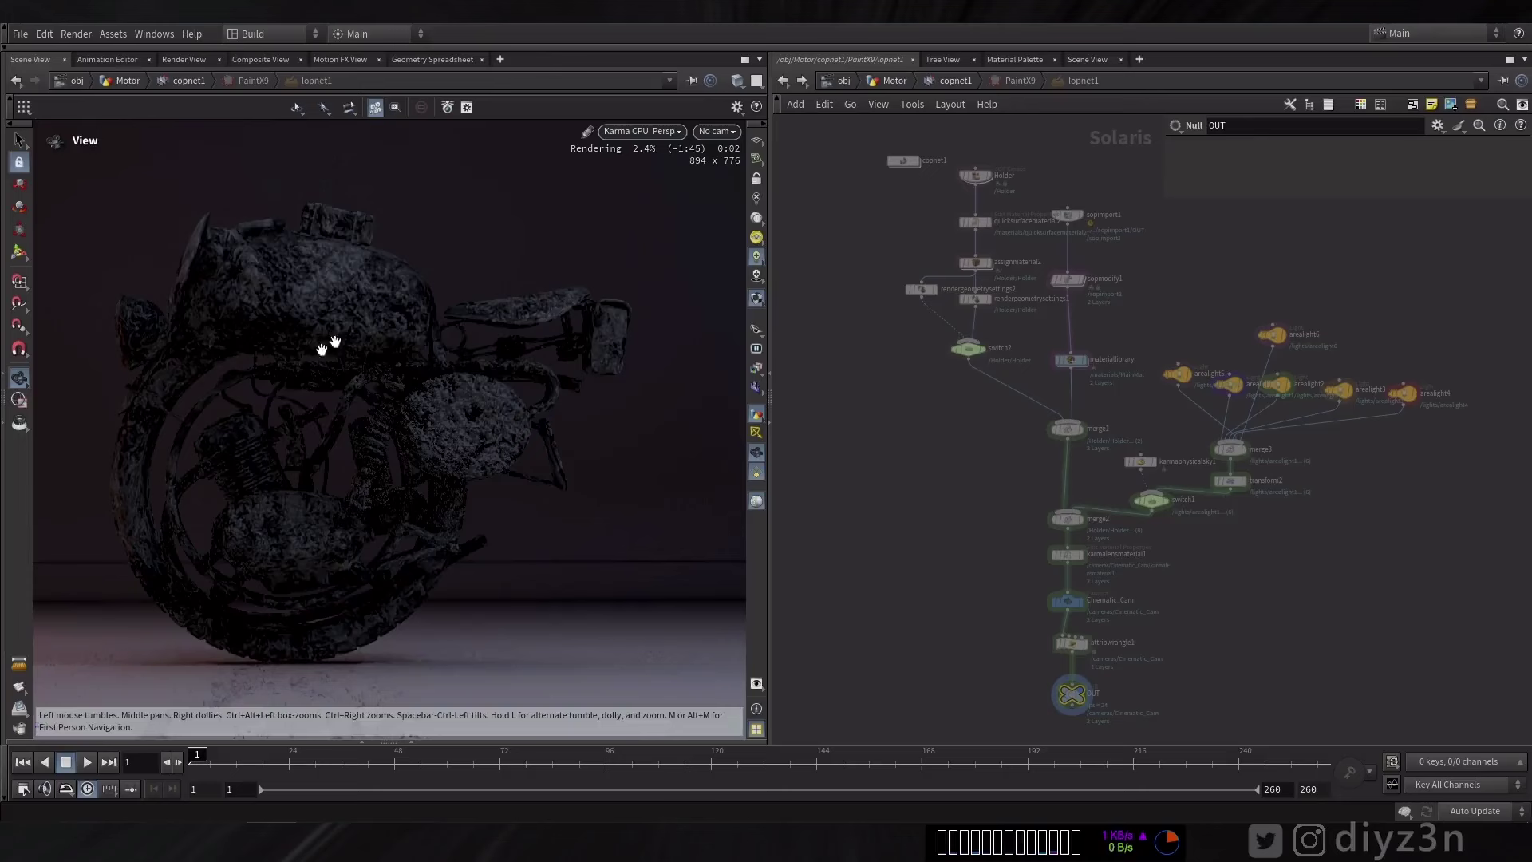
click(788, 83)
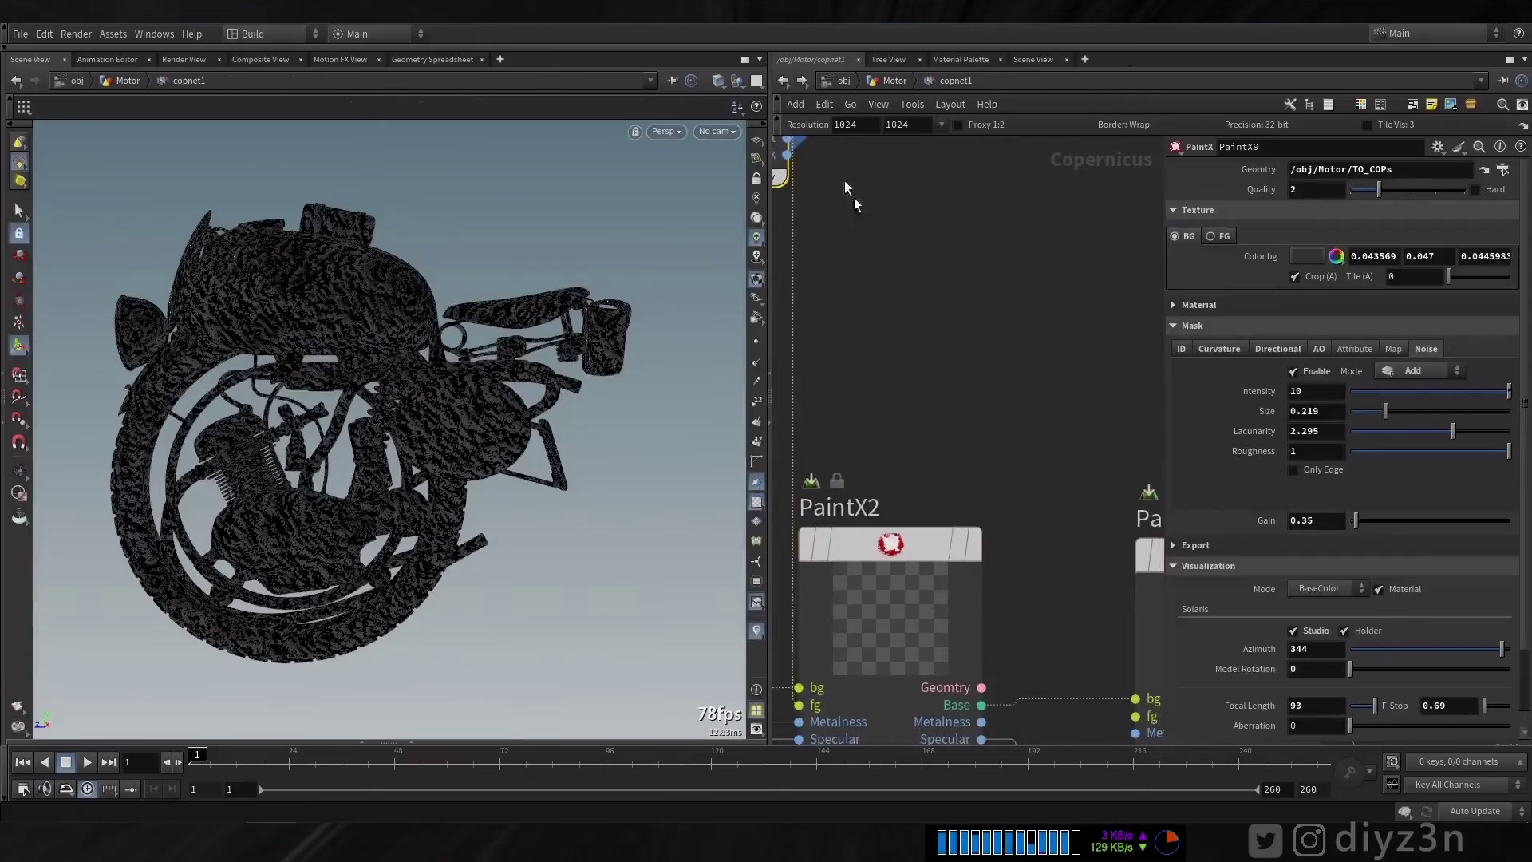
Preview PaintX2 in the Karma studio render and show its ID mask settings back in copnet1.
double_click(946, 361)
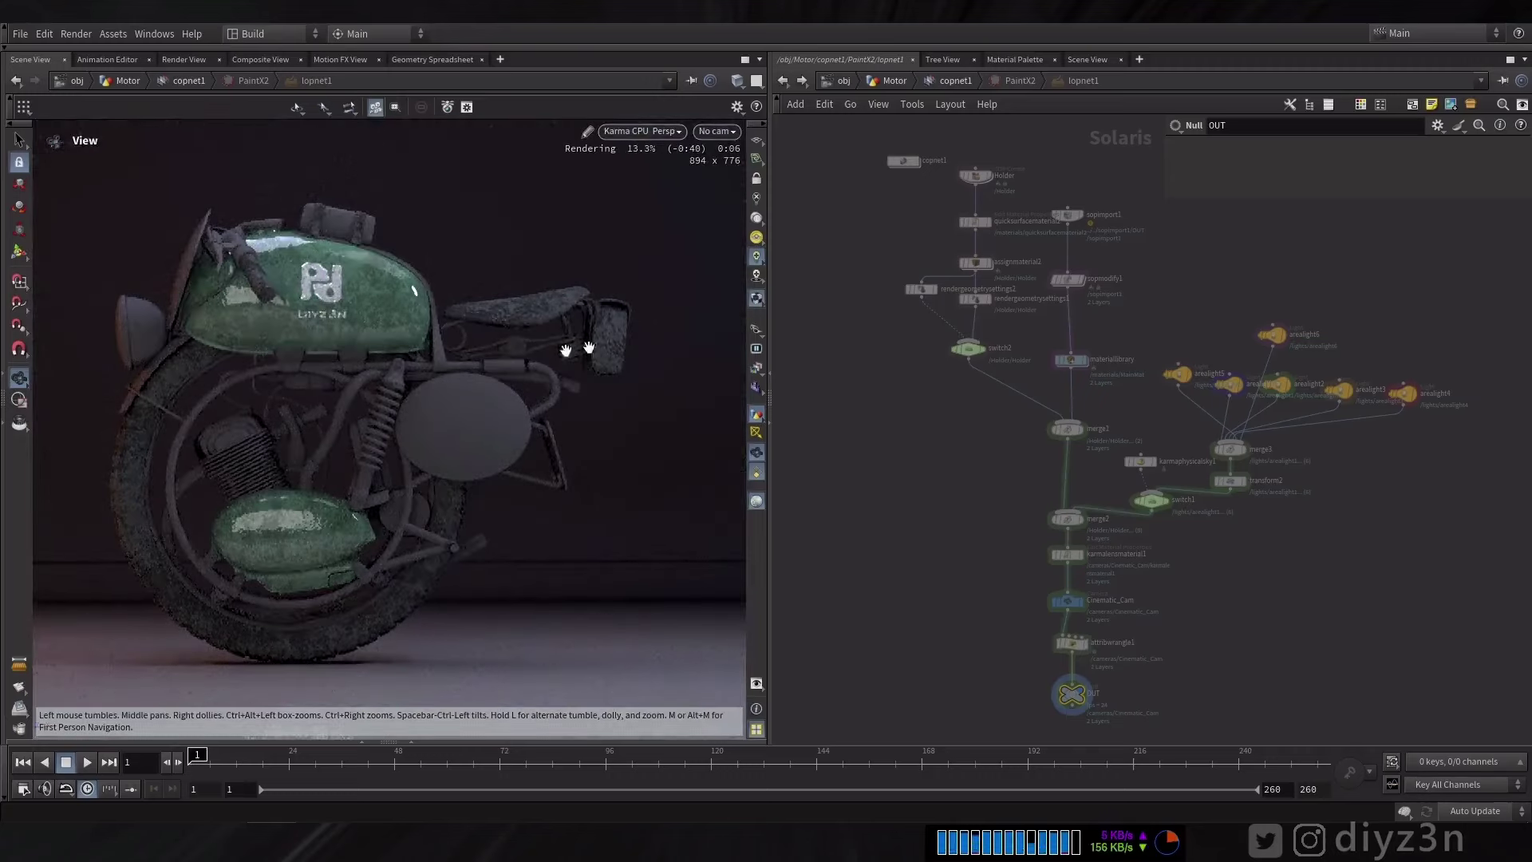
click(783, 80)
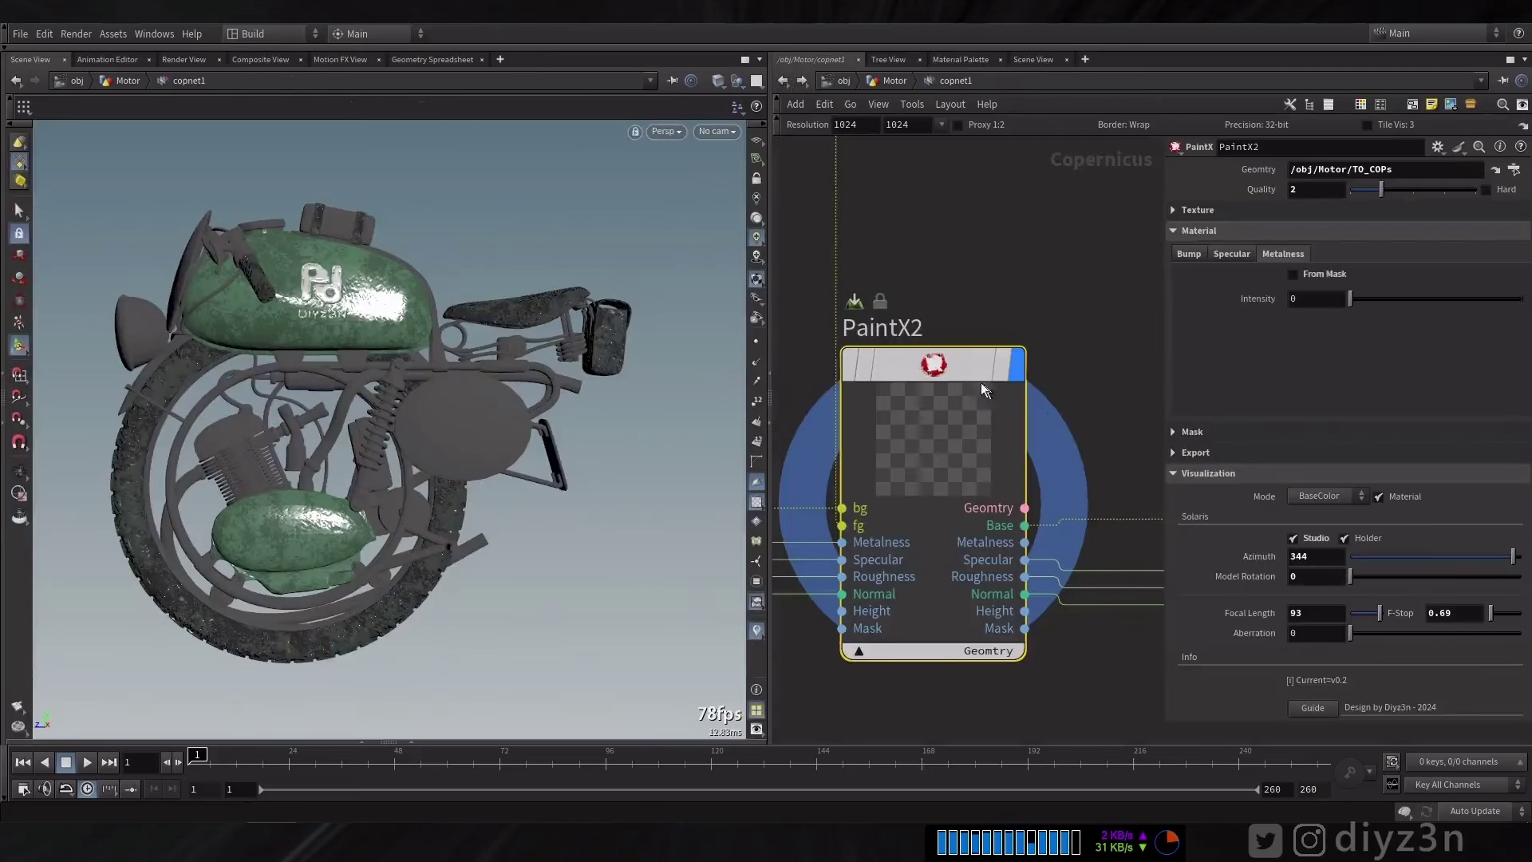
click(1193, 231)
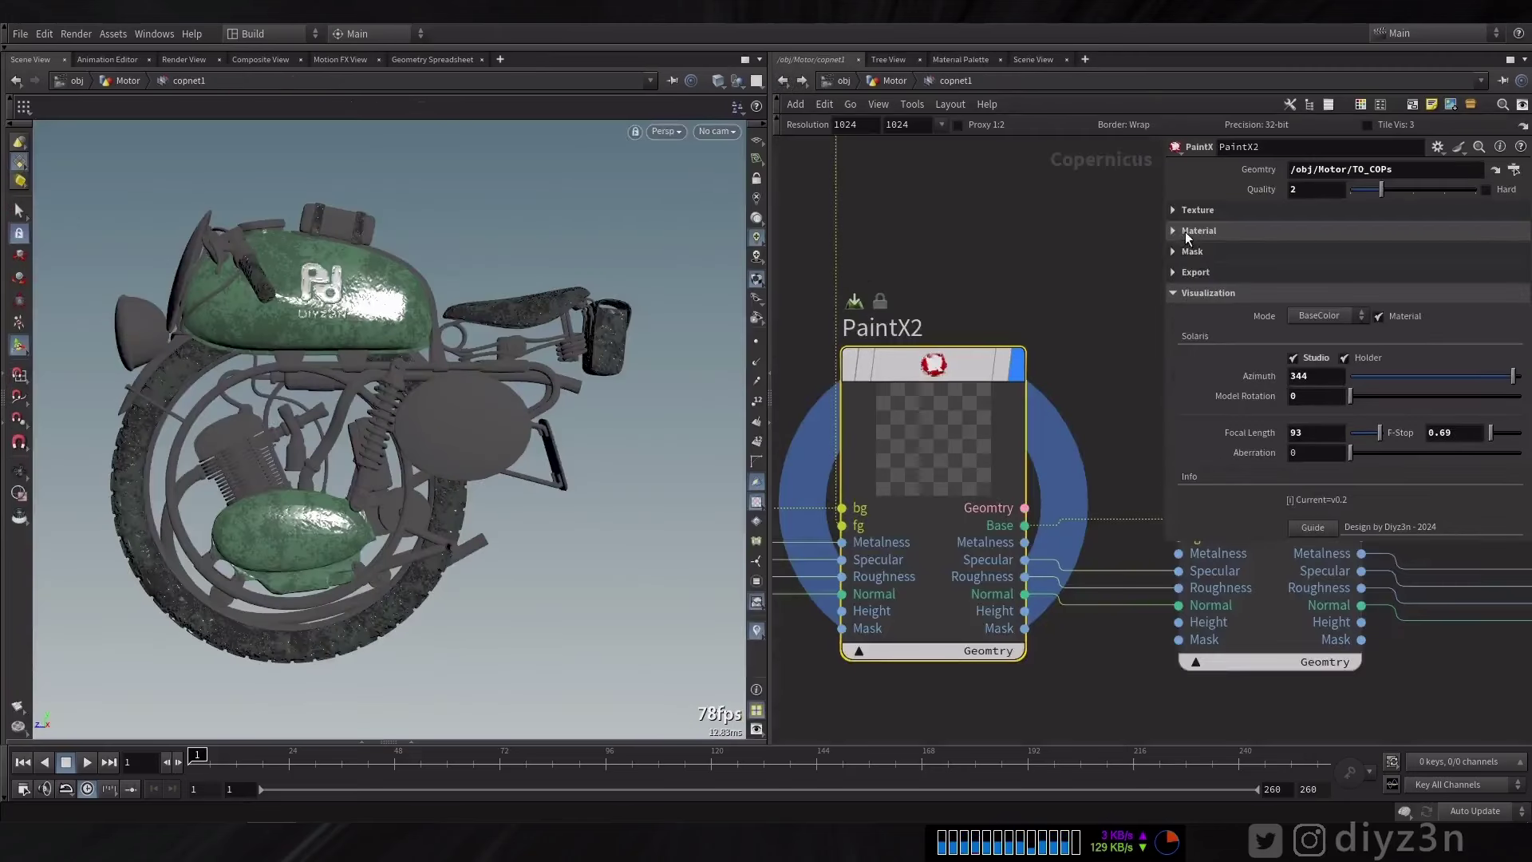
click(1192, 252)
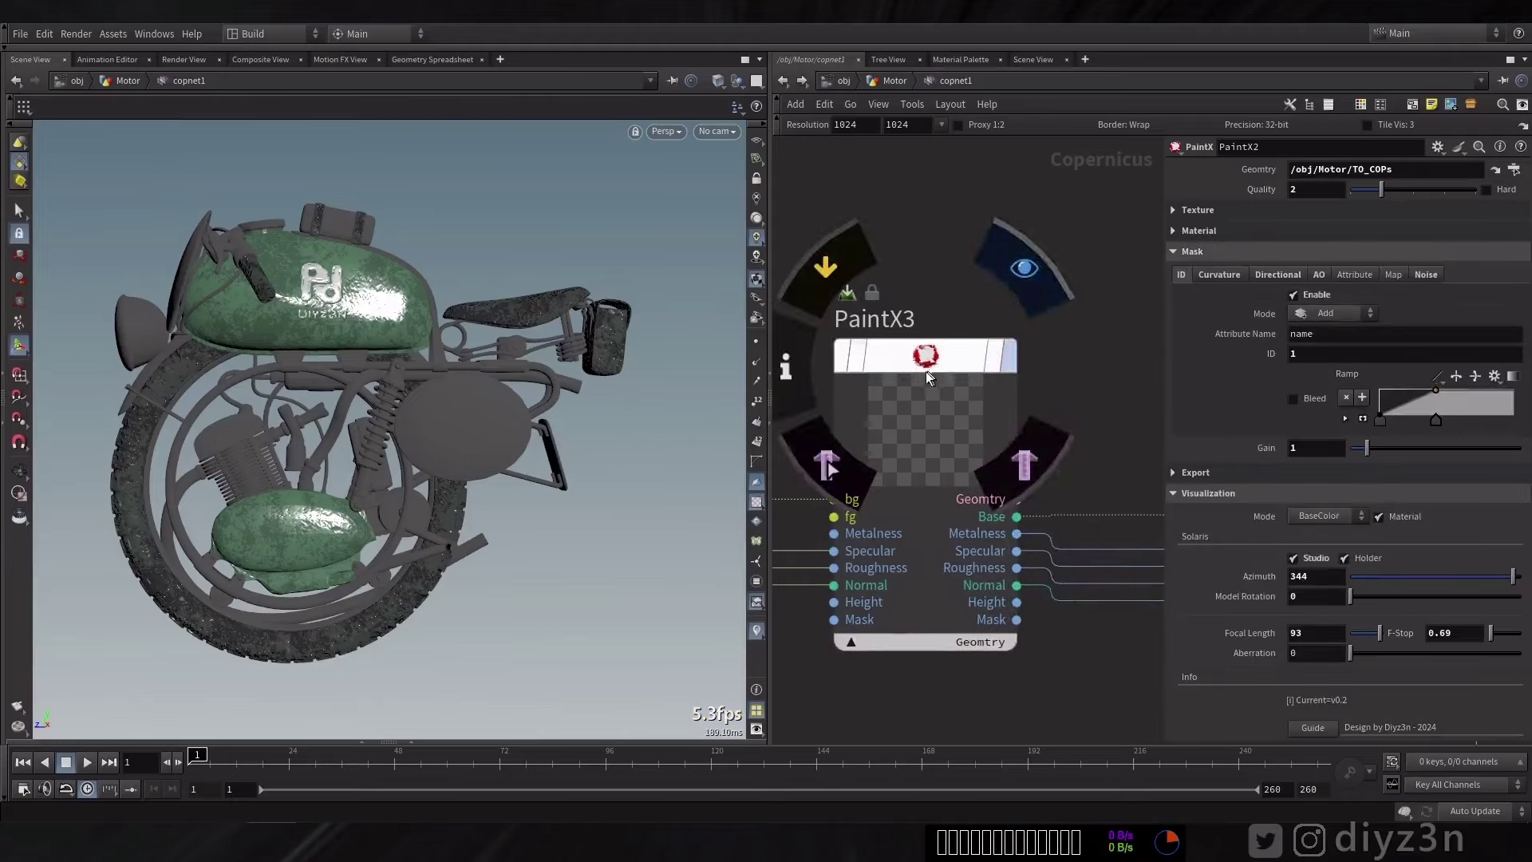
Display PaintX3, open its Karma studio render and return to copnet1 with the render still pinned in the viewport.
click(926, 361)
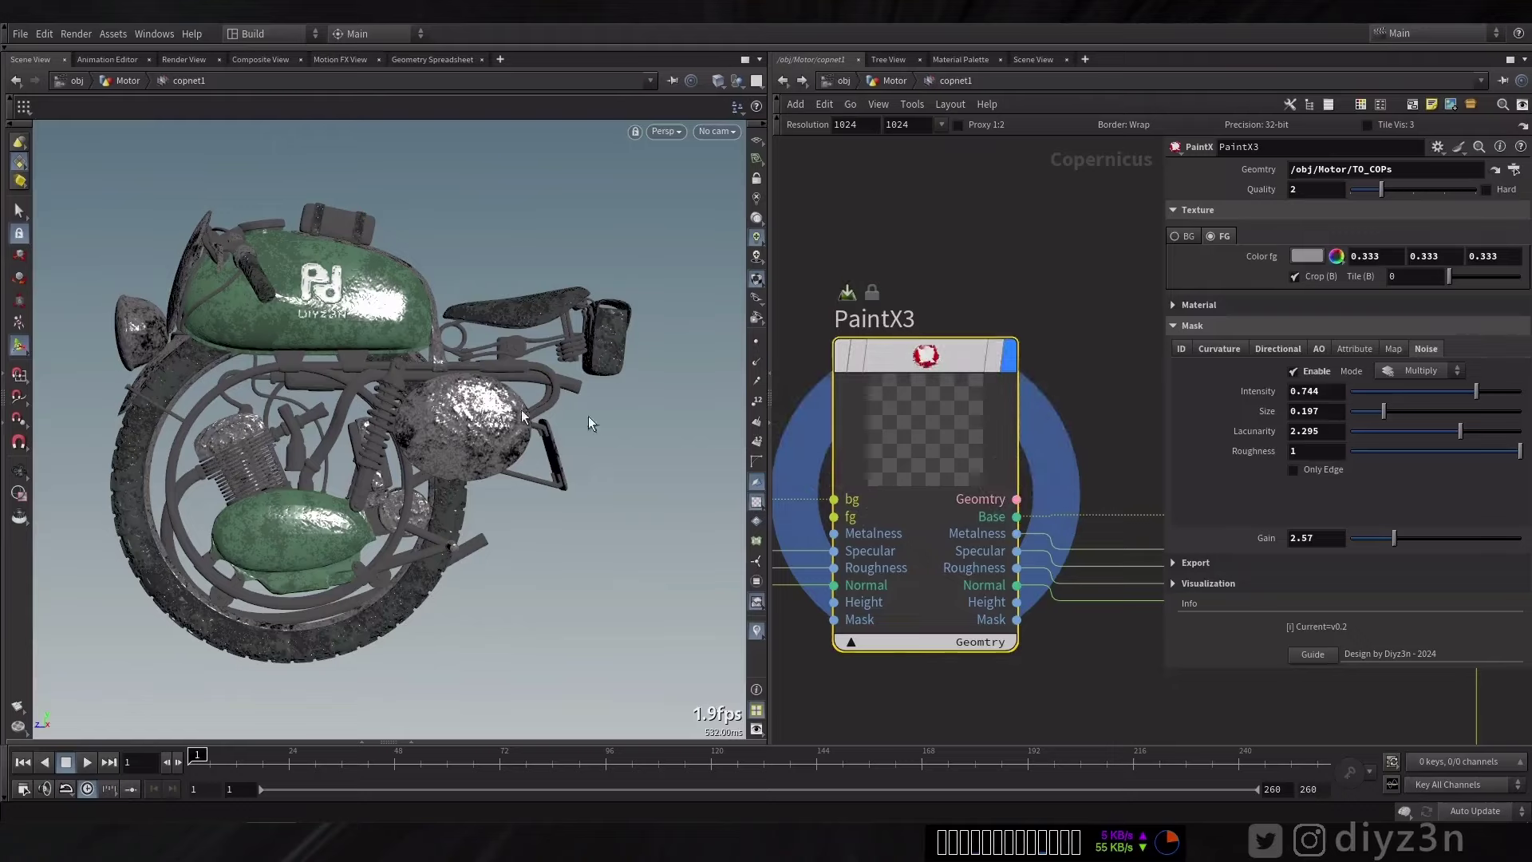
mouse_move(919, 370)
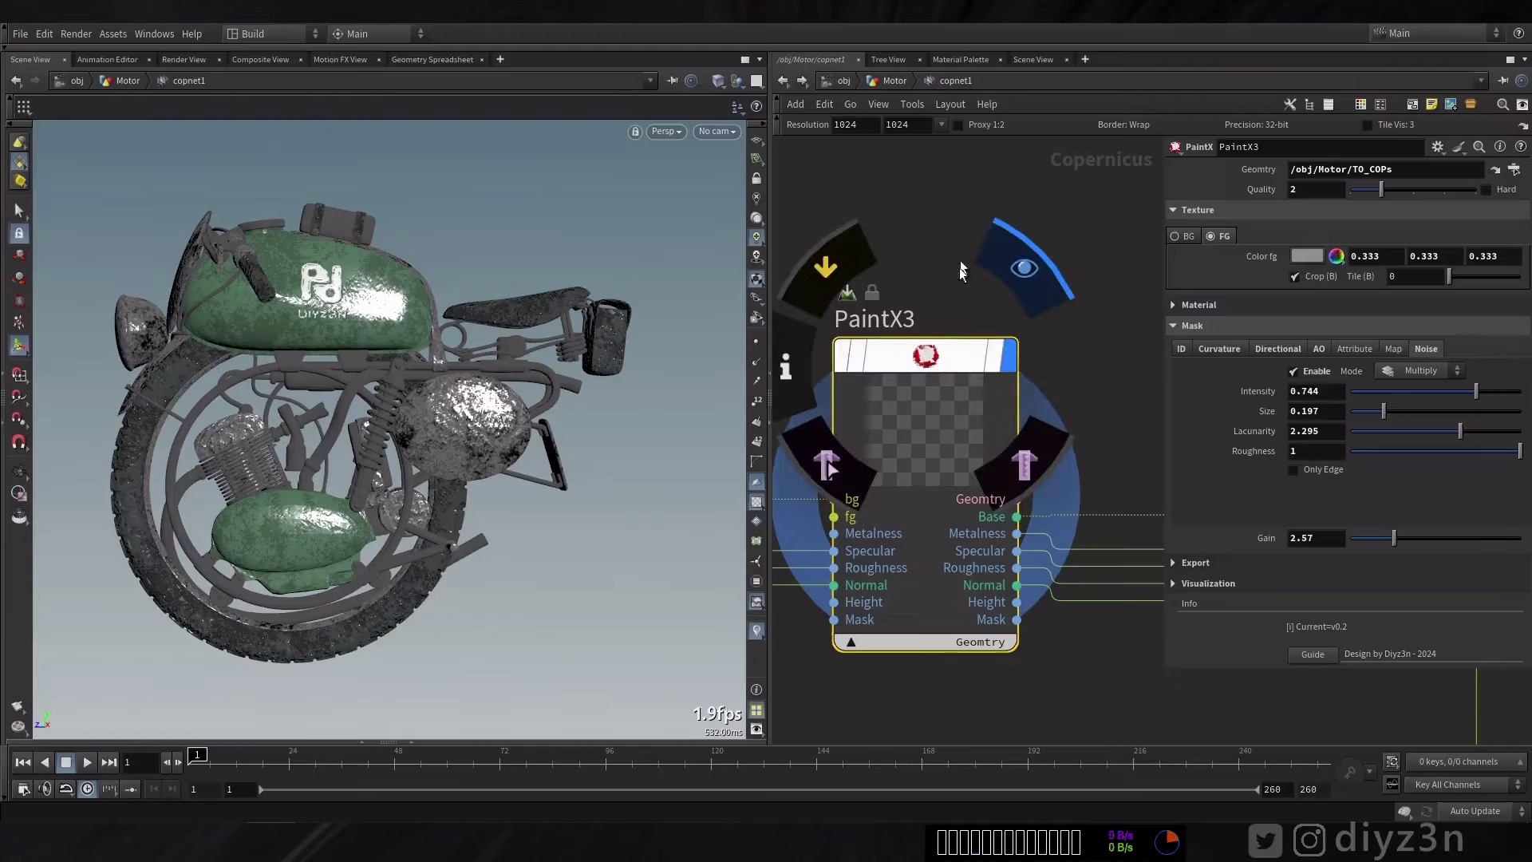
double_click(936, 357)
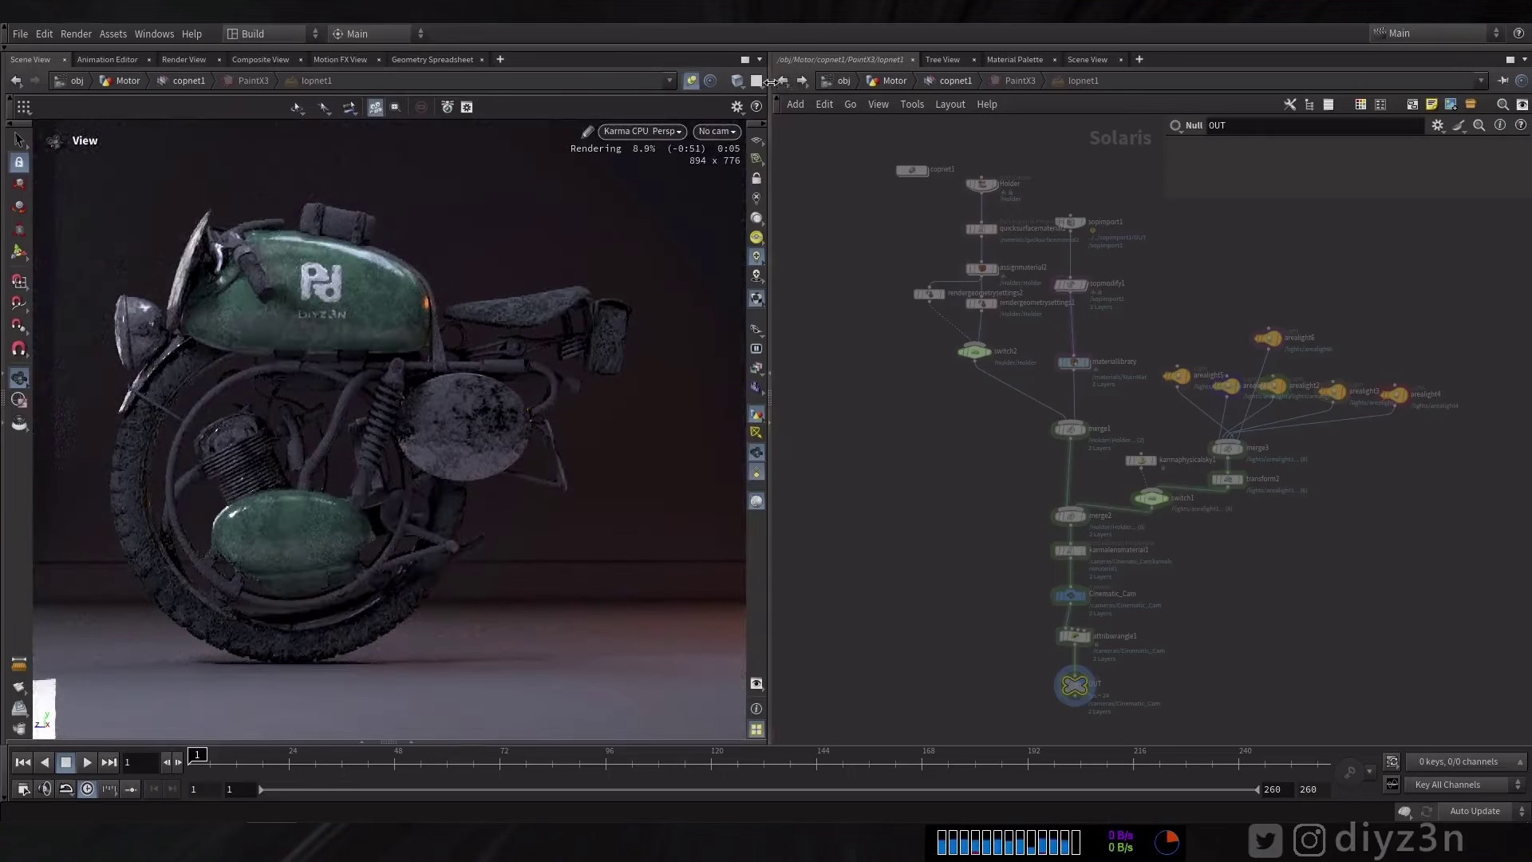
key(u)
key(u)
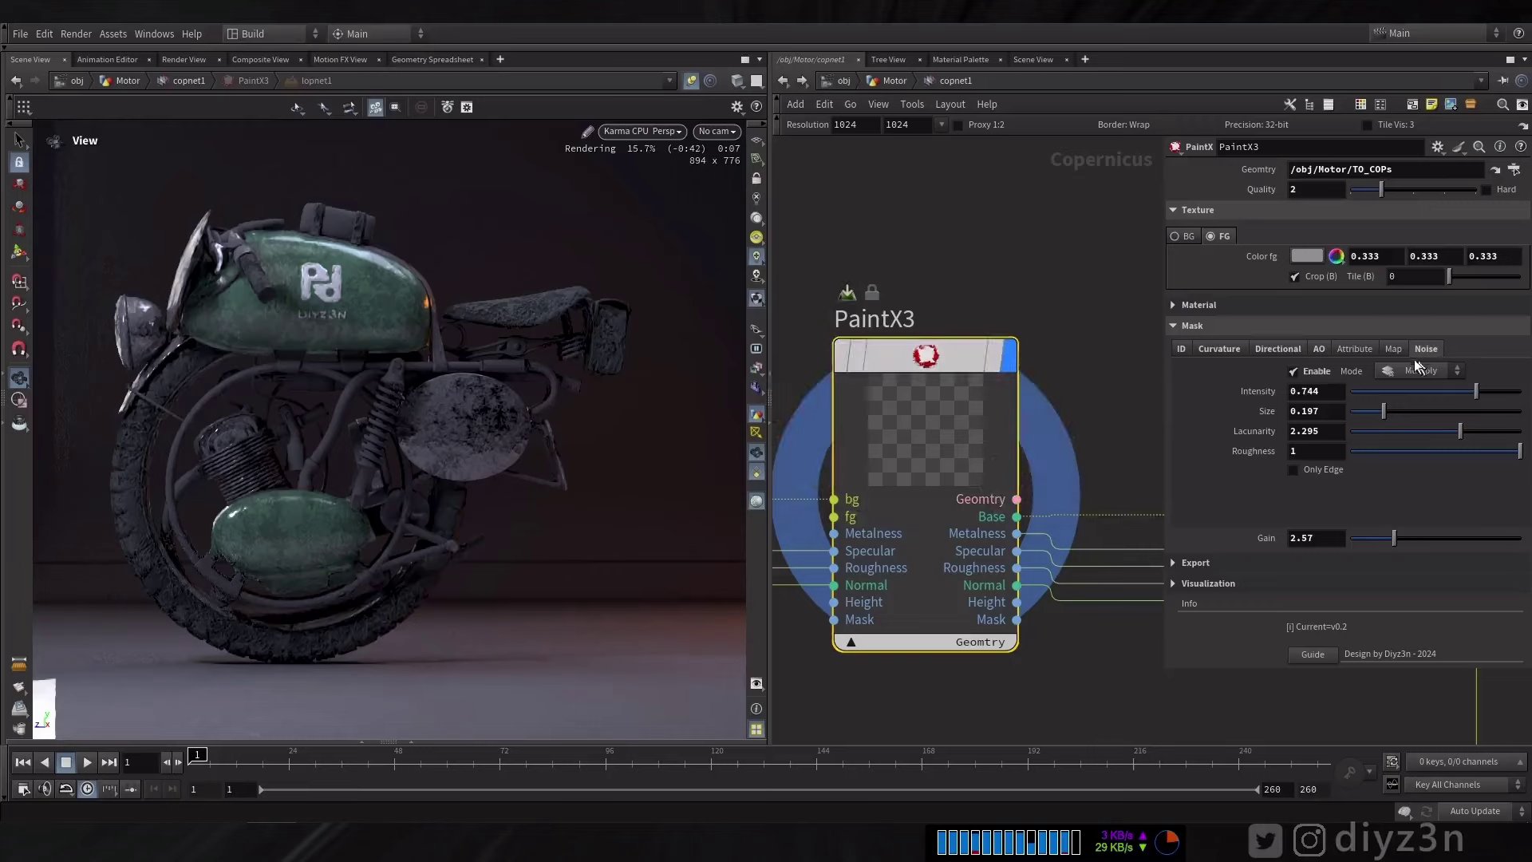
Turn PaintX3's noise mask off and on again to compare the render, and show its ID mask settings.
click(1317, 375)
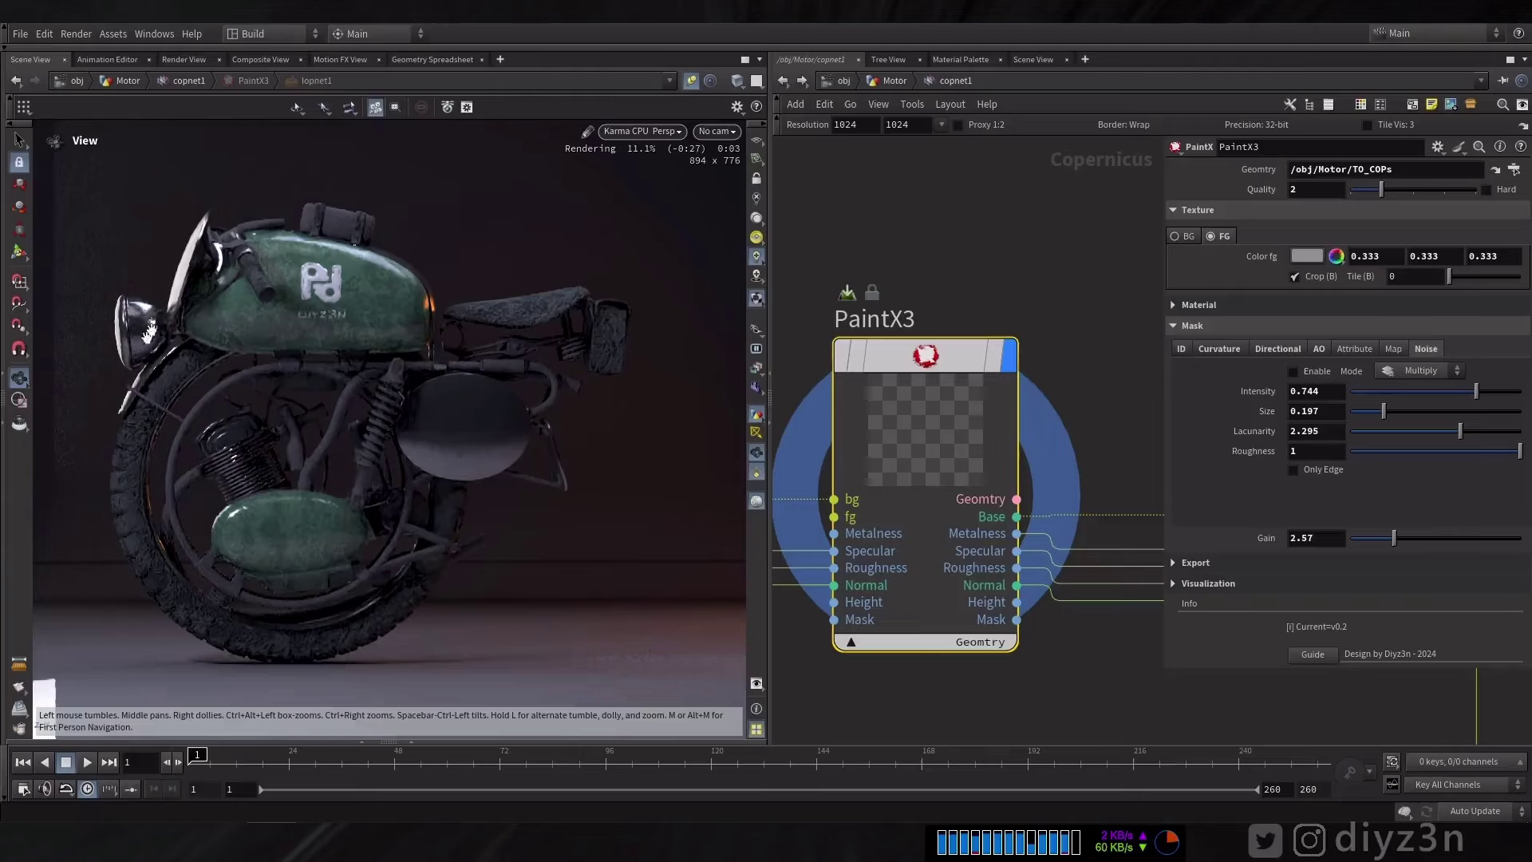
click(1303, 373)
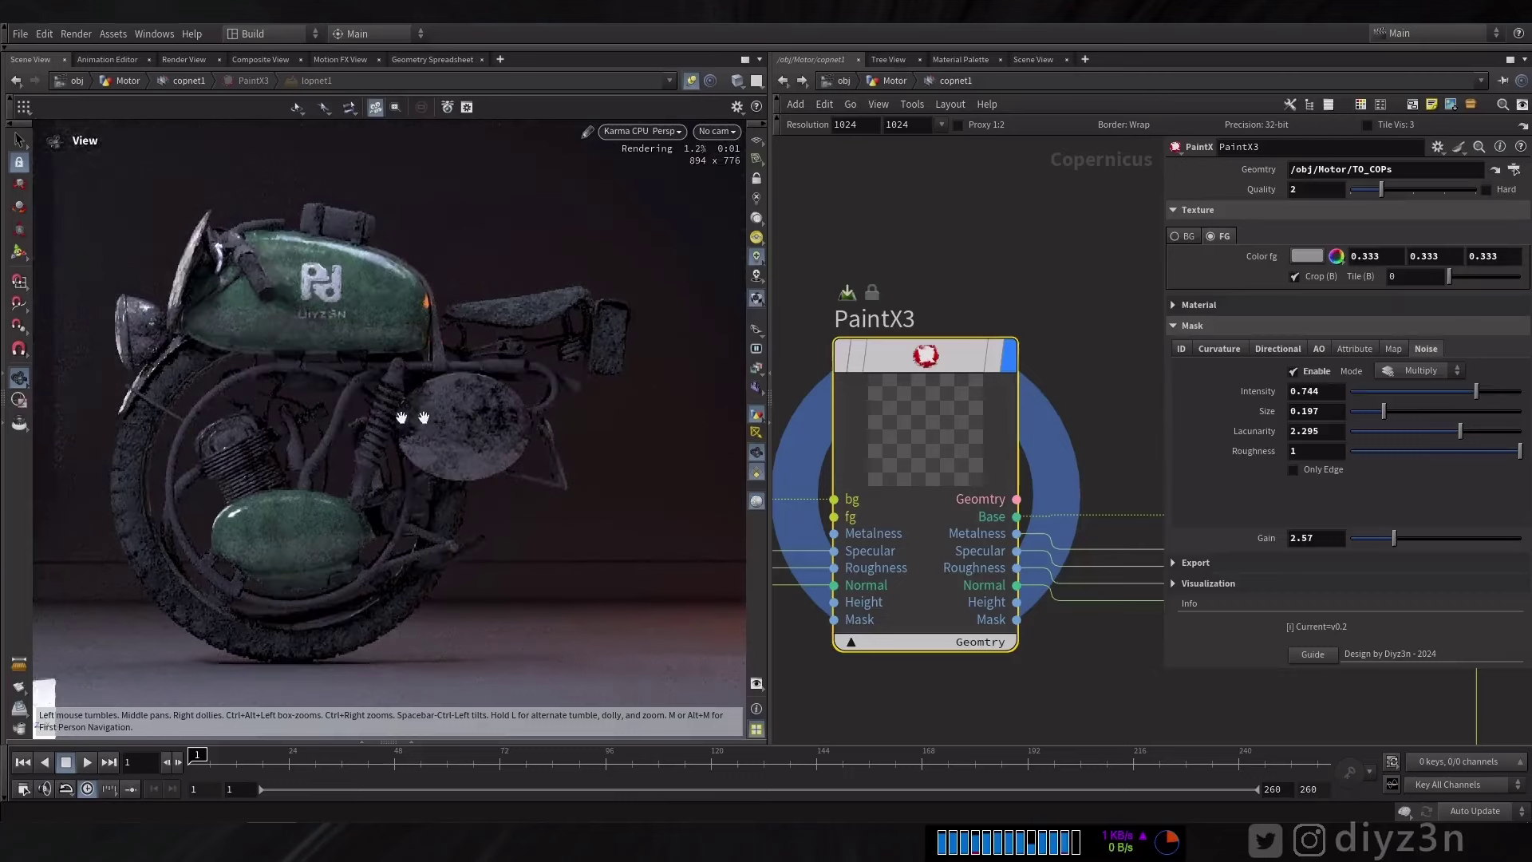
click(1420, 370)
click(1181, 349)
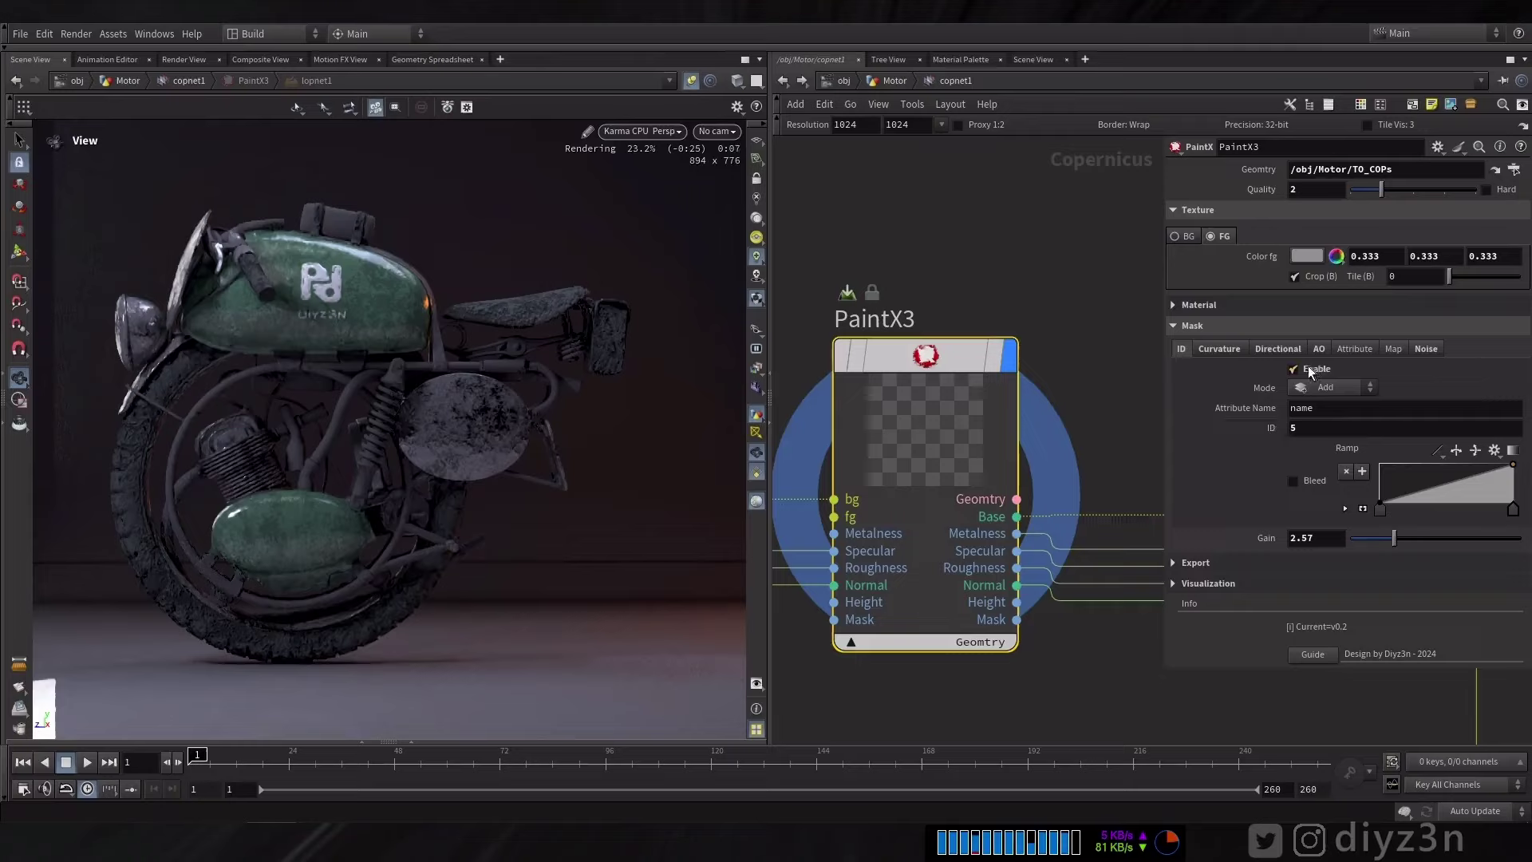
Show PaintX3's noise mask settings, and display PaintX4 in the unpinned viewport.
click(1425, 350)
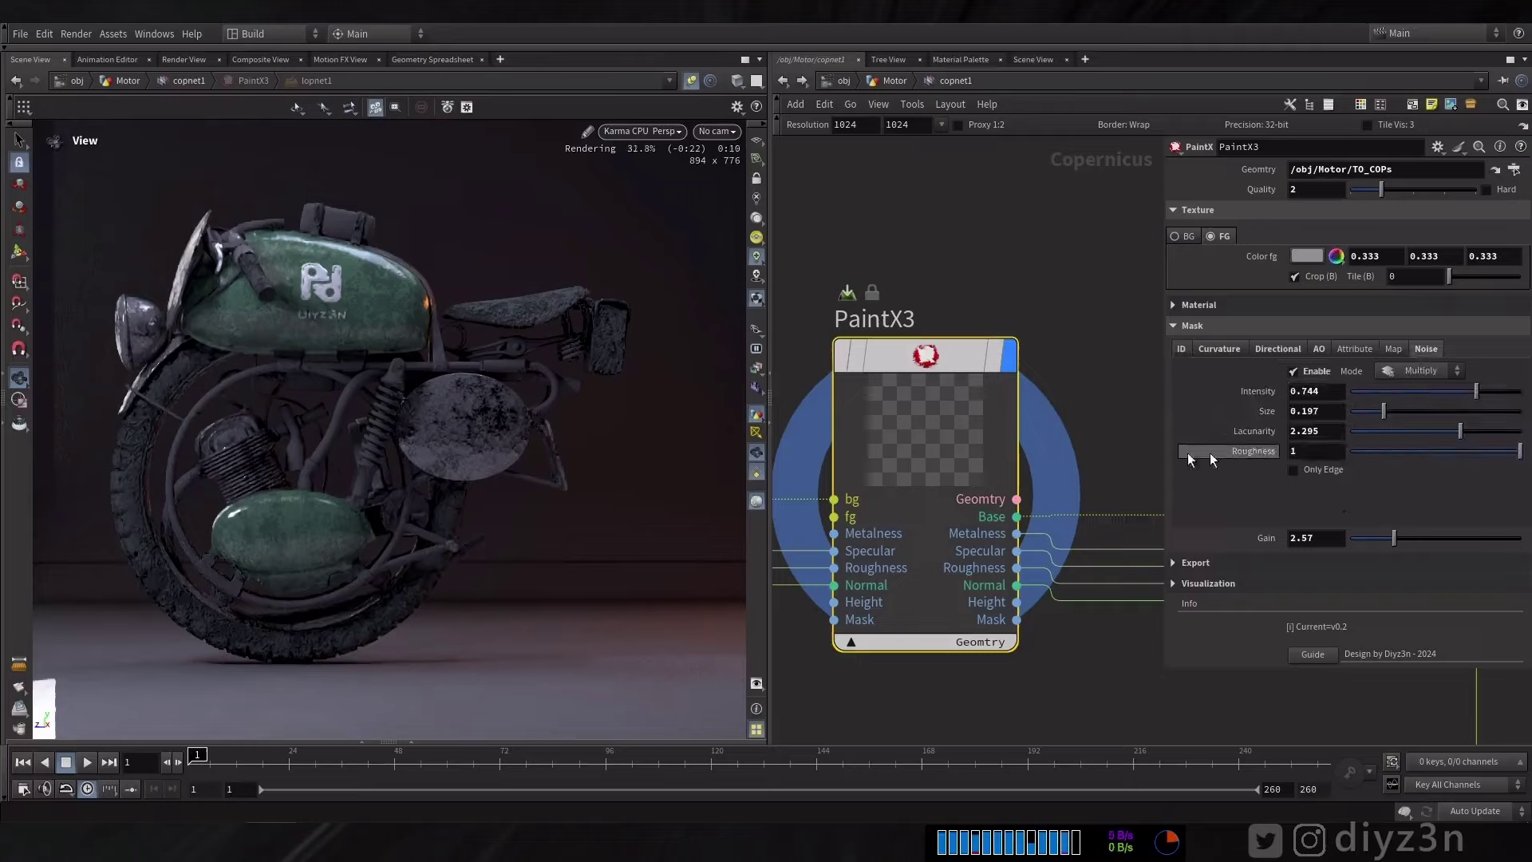
click(691, 82)
middle_drag(1058, 292, 779, 308)
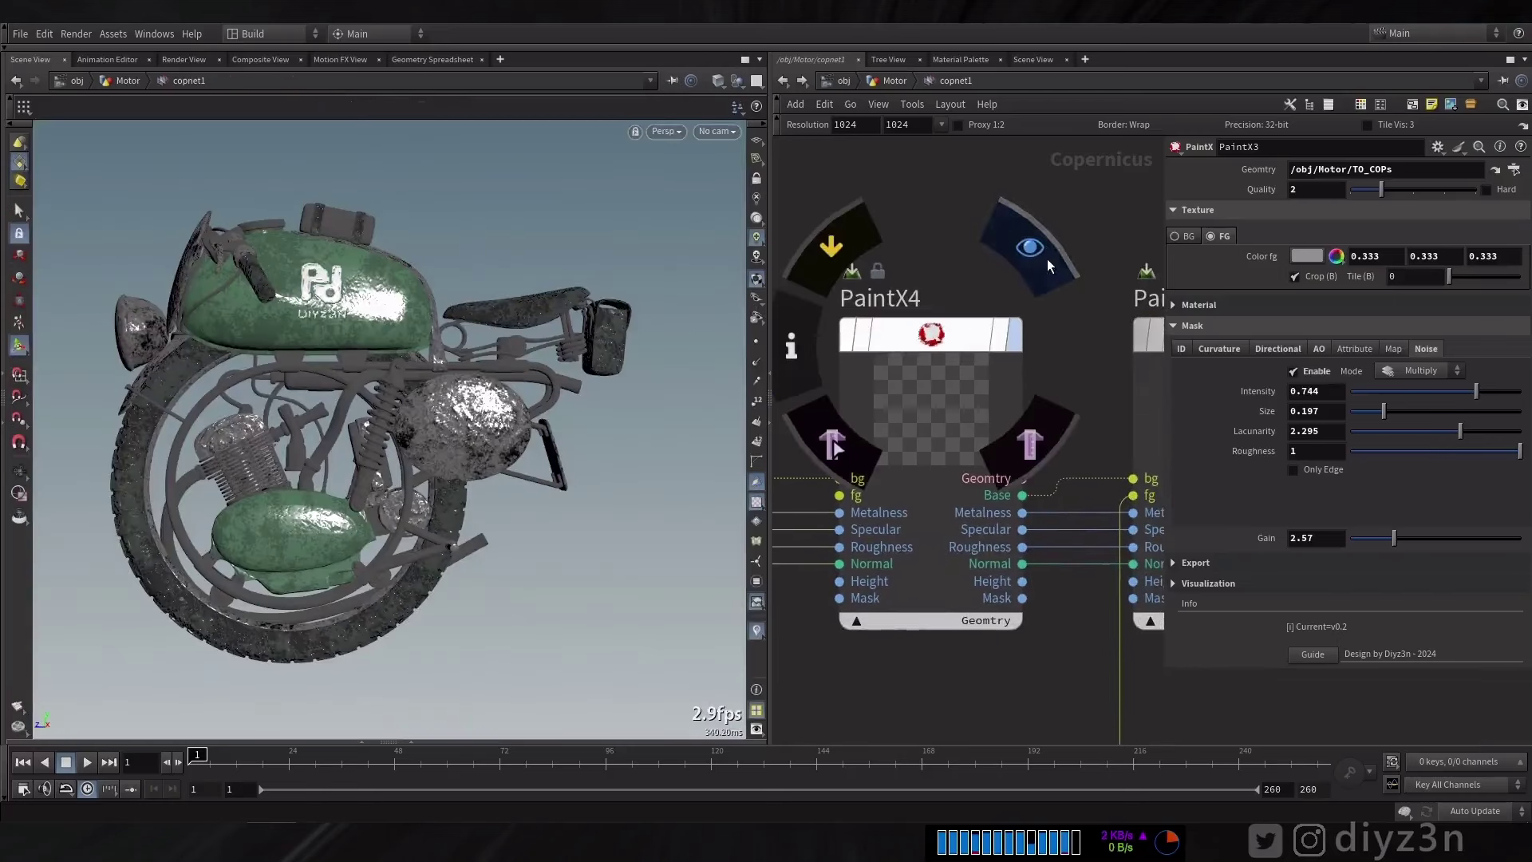
click(1047, 259)
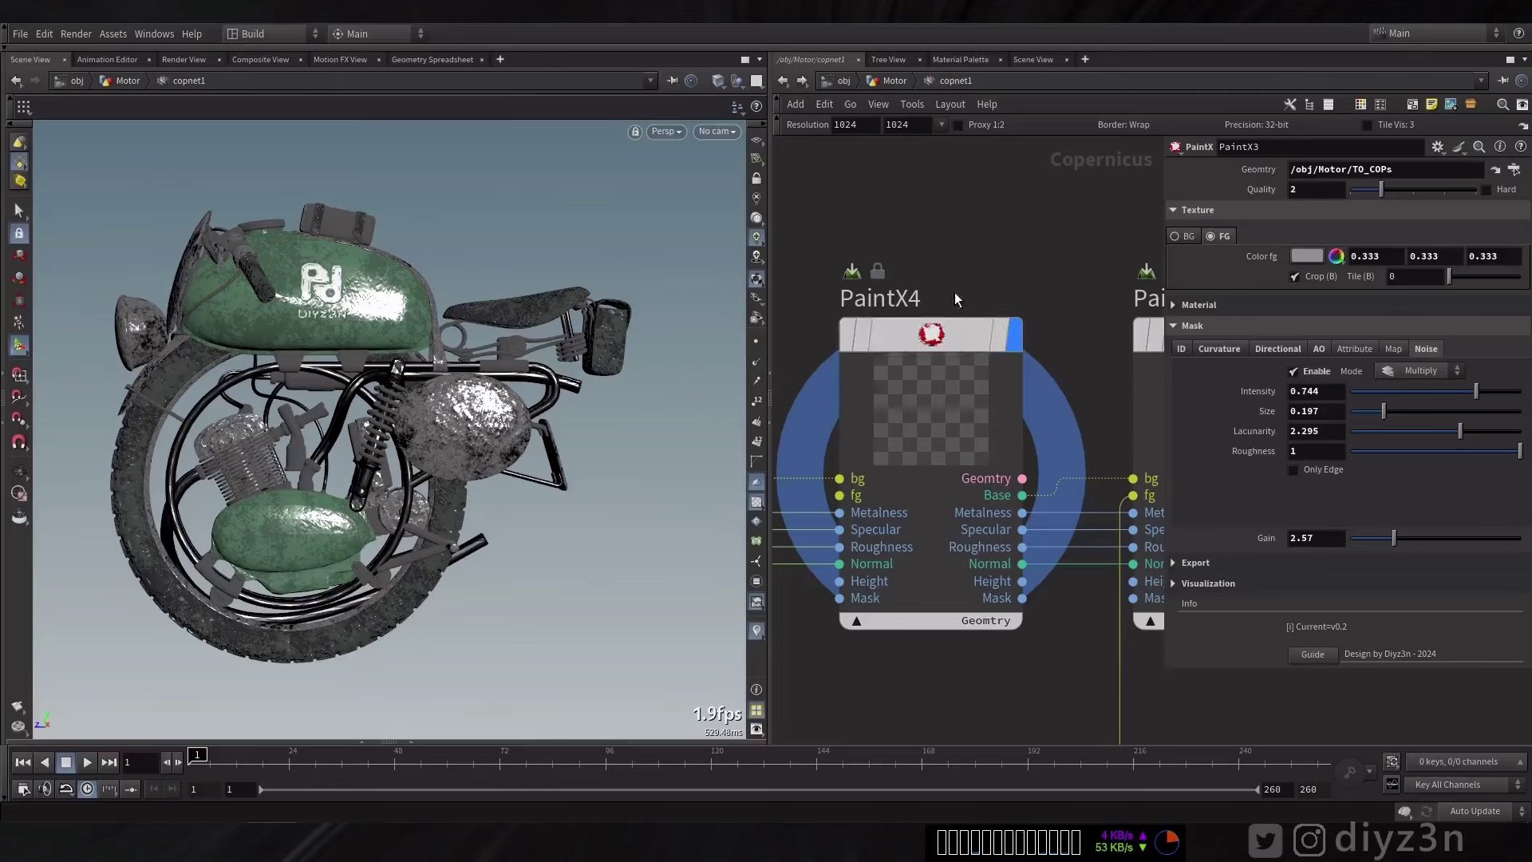
Show PaintX4's ID mask and metalness settings.
click(945, 343)
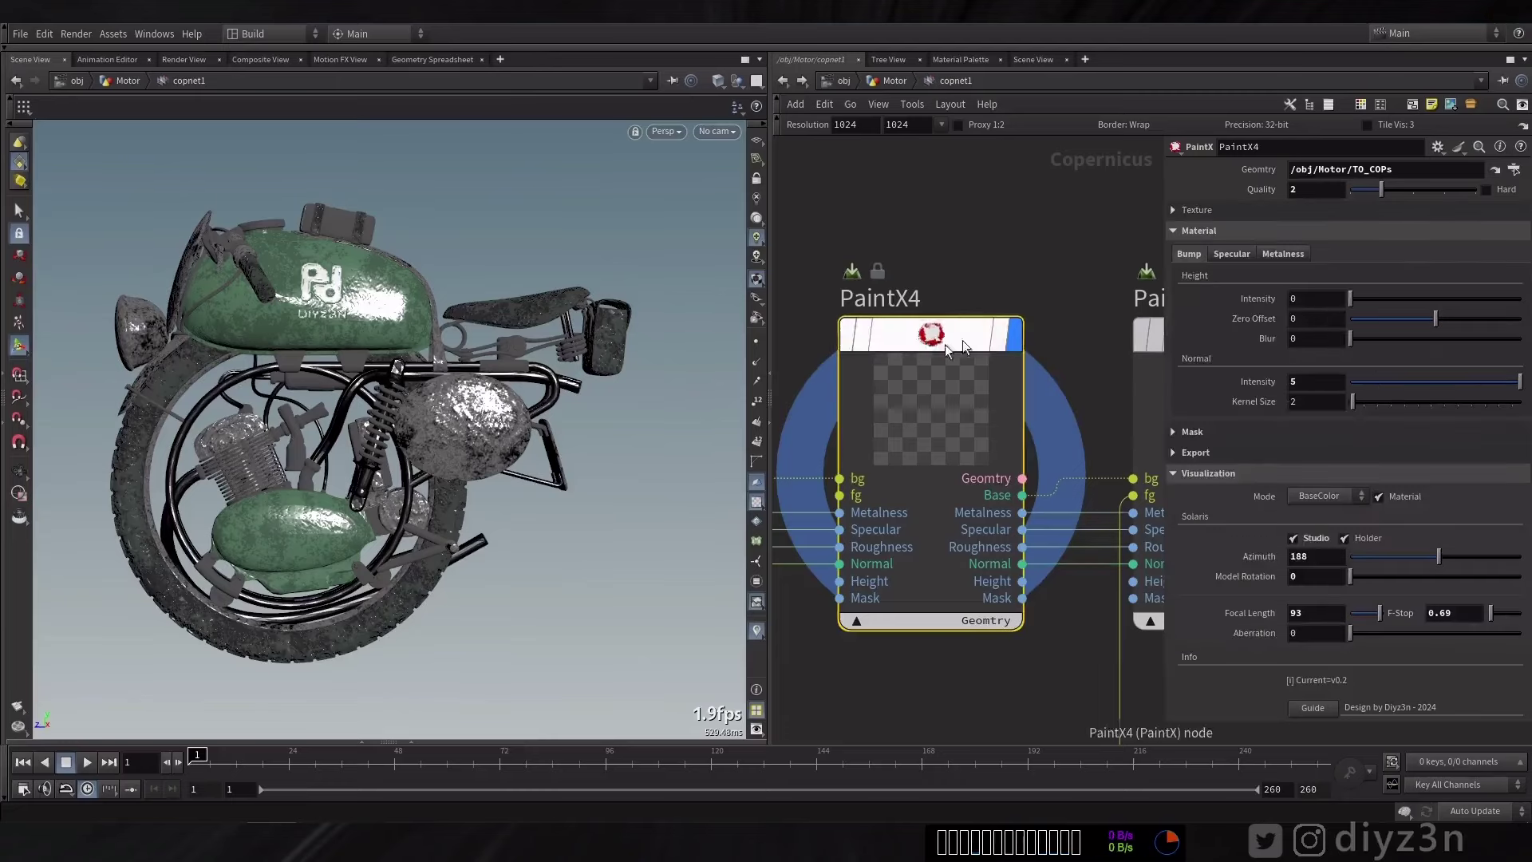
click(1192, 432)
click(1283, 254)
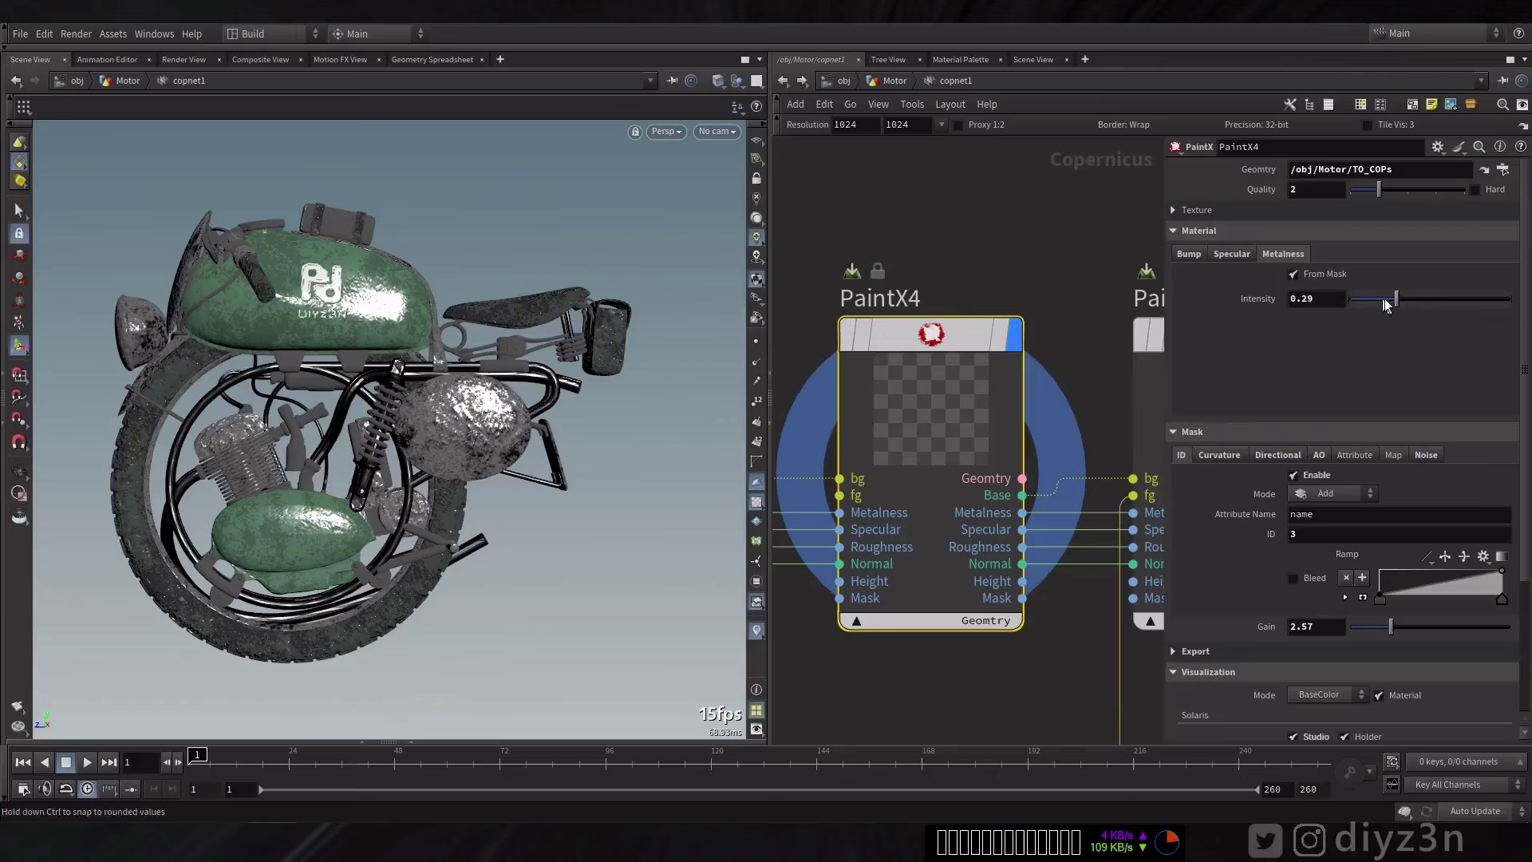
Pin PaintX4's Karma studio render in the viewport and set its metalness intensity to 0.246 back in copnet1.
double_click(931, 407)
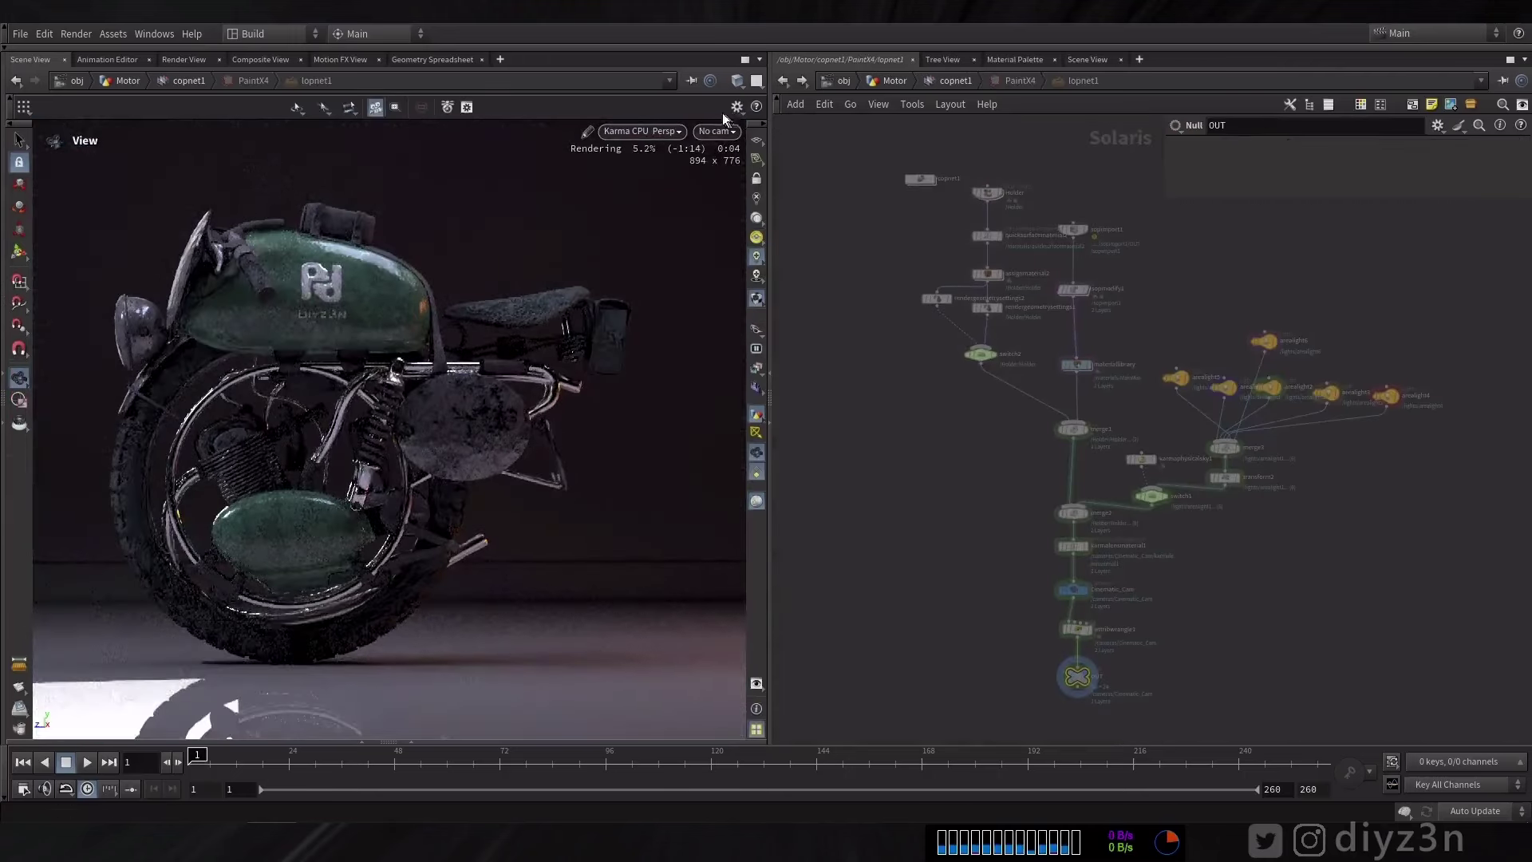
click(783, 81)
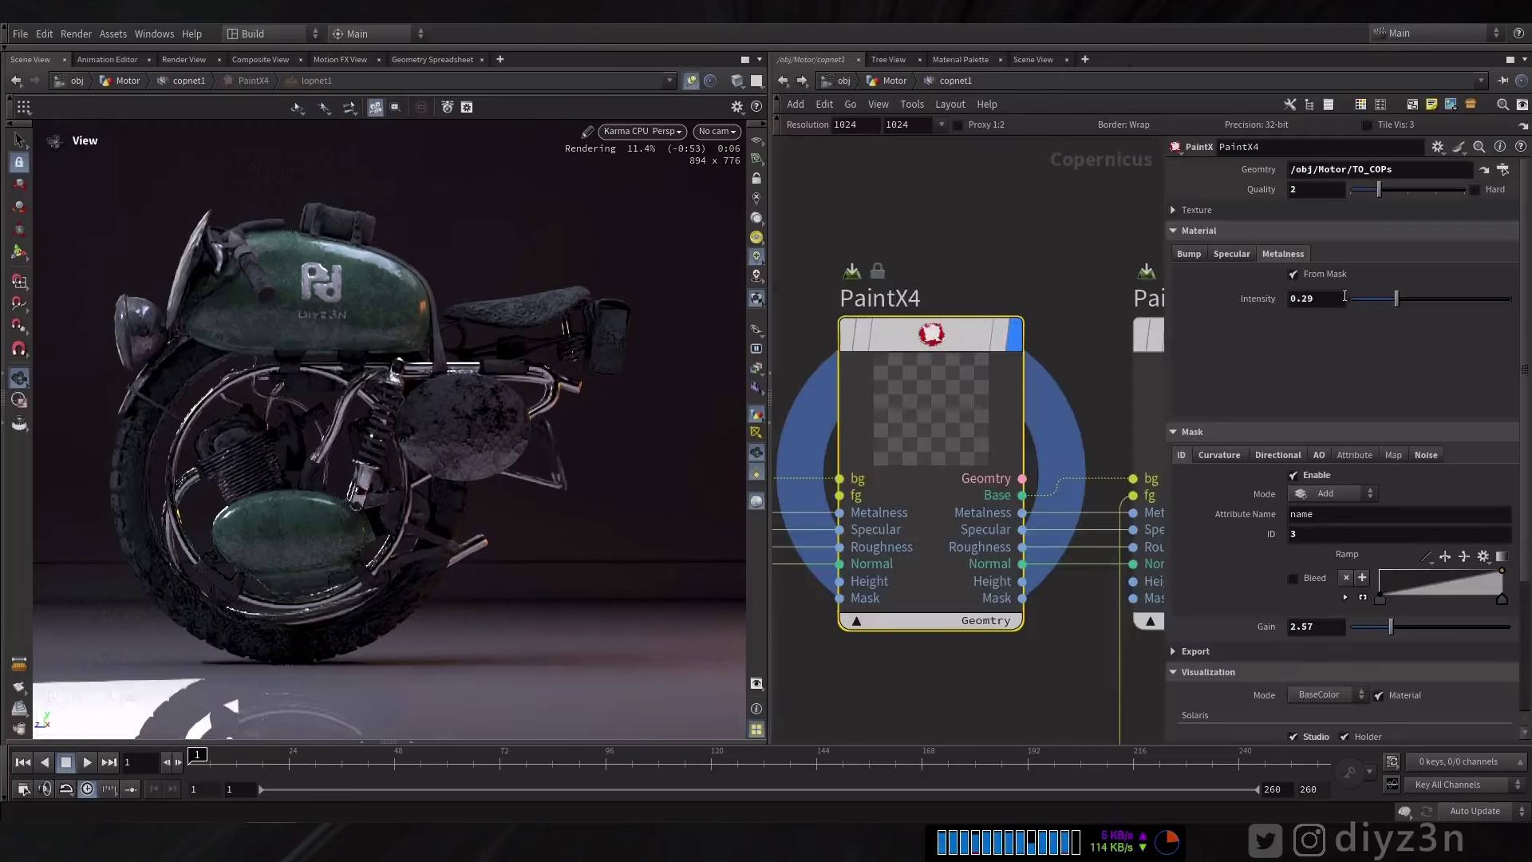
drag(1396, 298, 1350, 299)
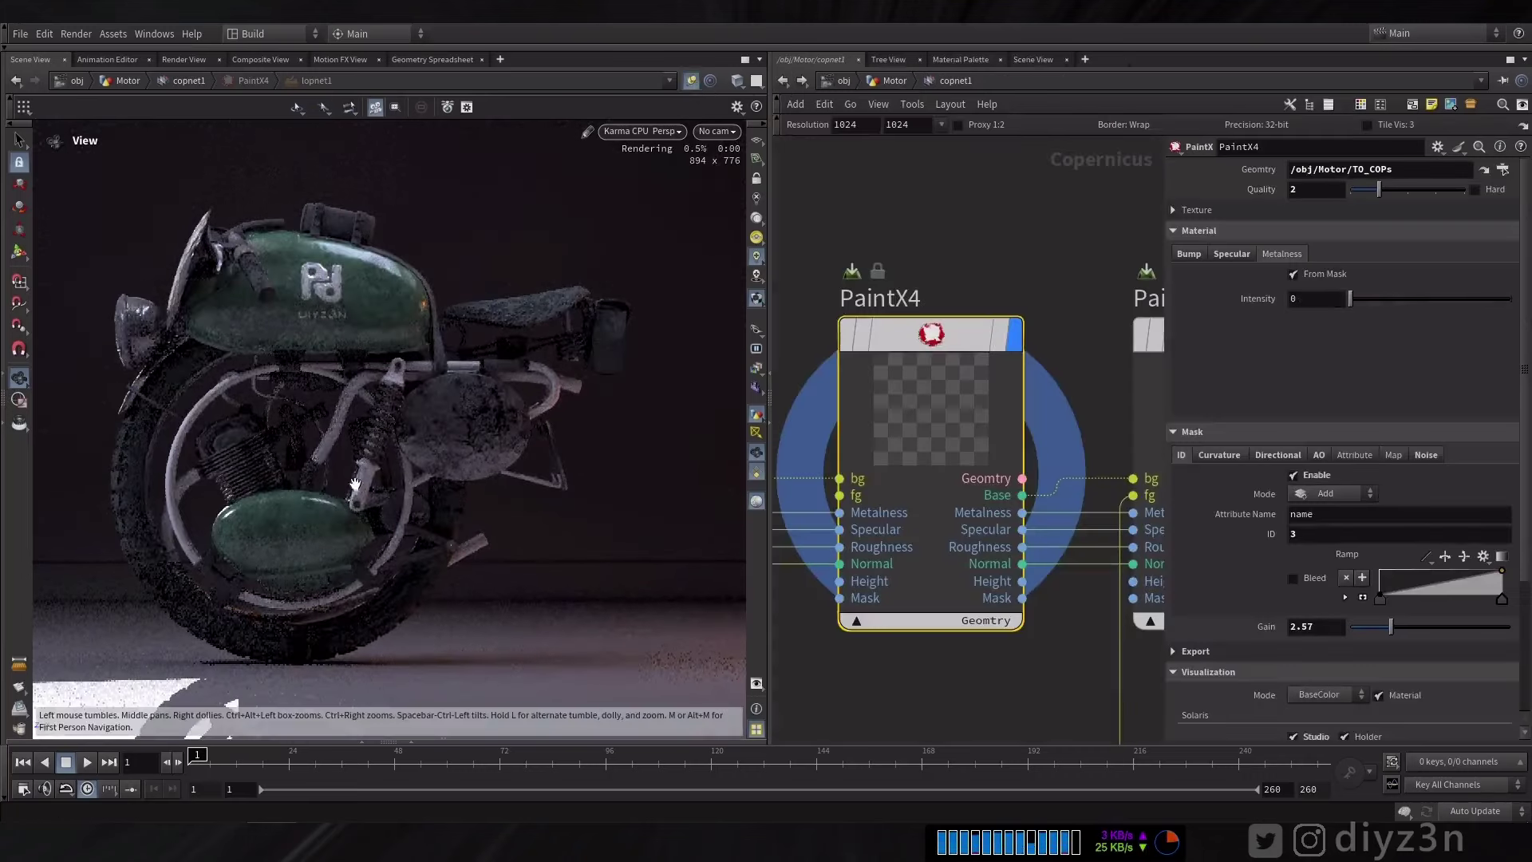
drag(1349, 299, 1423, 298)
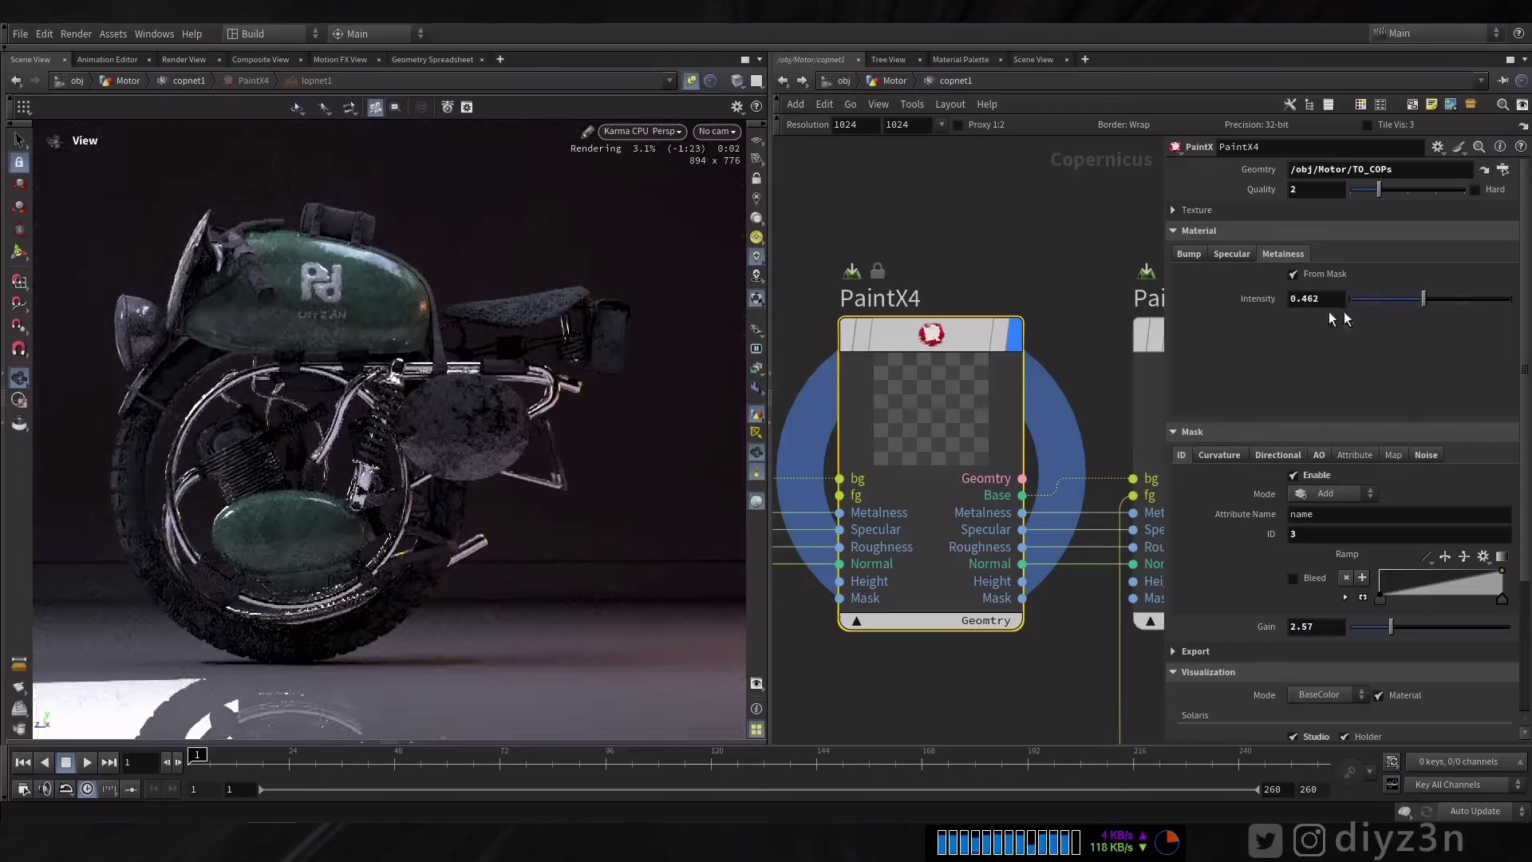
click(1389, 300)
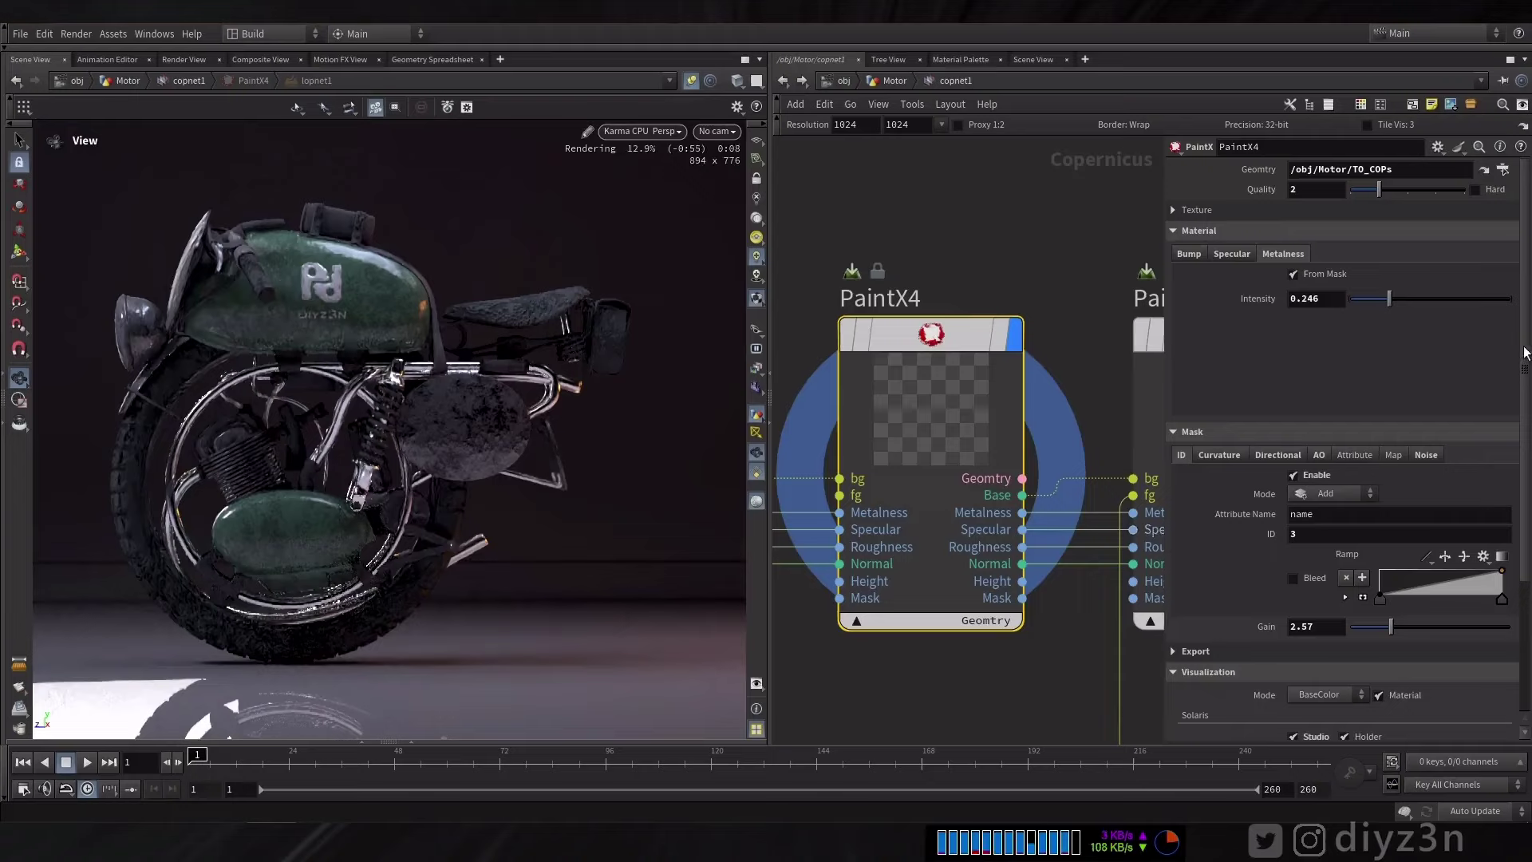
Set PaintX4's studio azimuth to 181 and look through /cameras/Cinematic_Cam in the render.
scroll(1504, 447, down, 4)
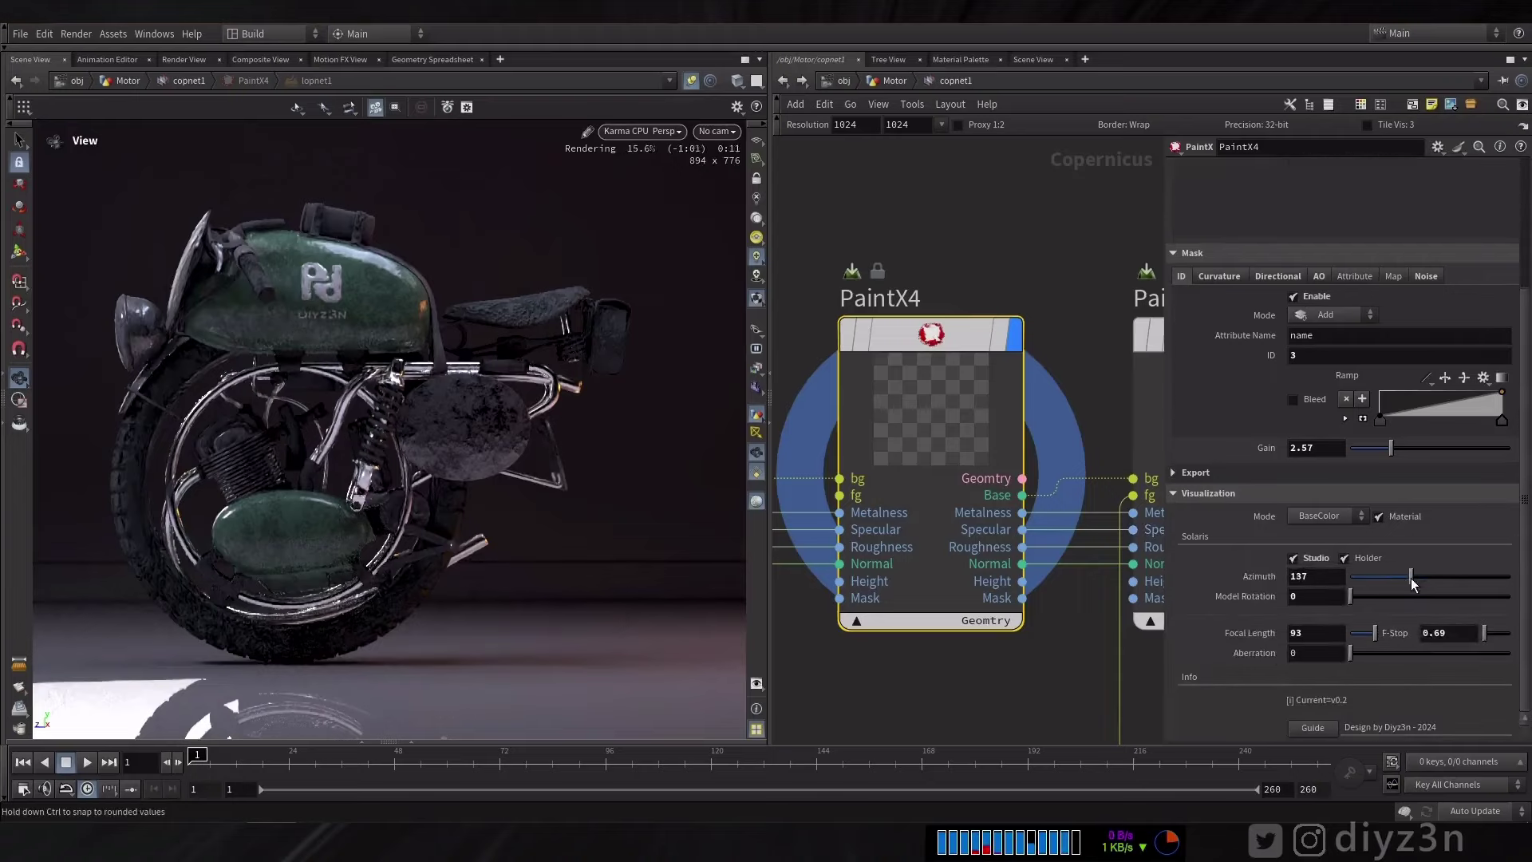
mouse_move(1411, 583)
mouse_down()
mouse_move(1382, 577)
mouse_move(1430, 576)
mouse_up()
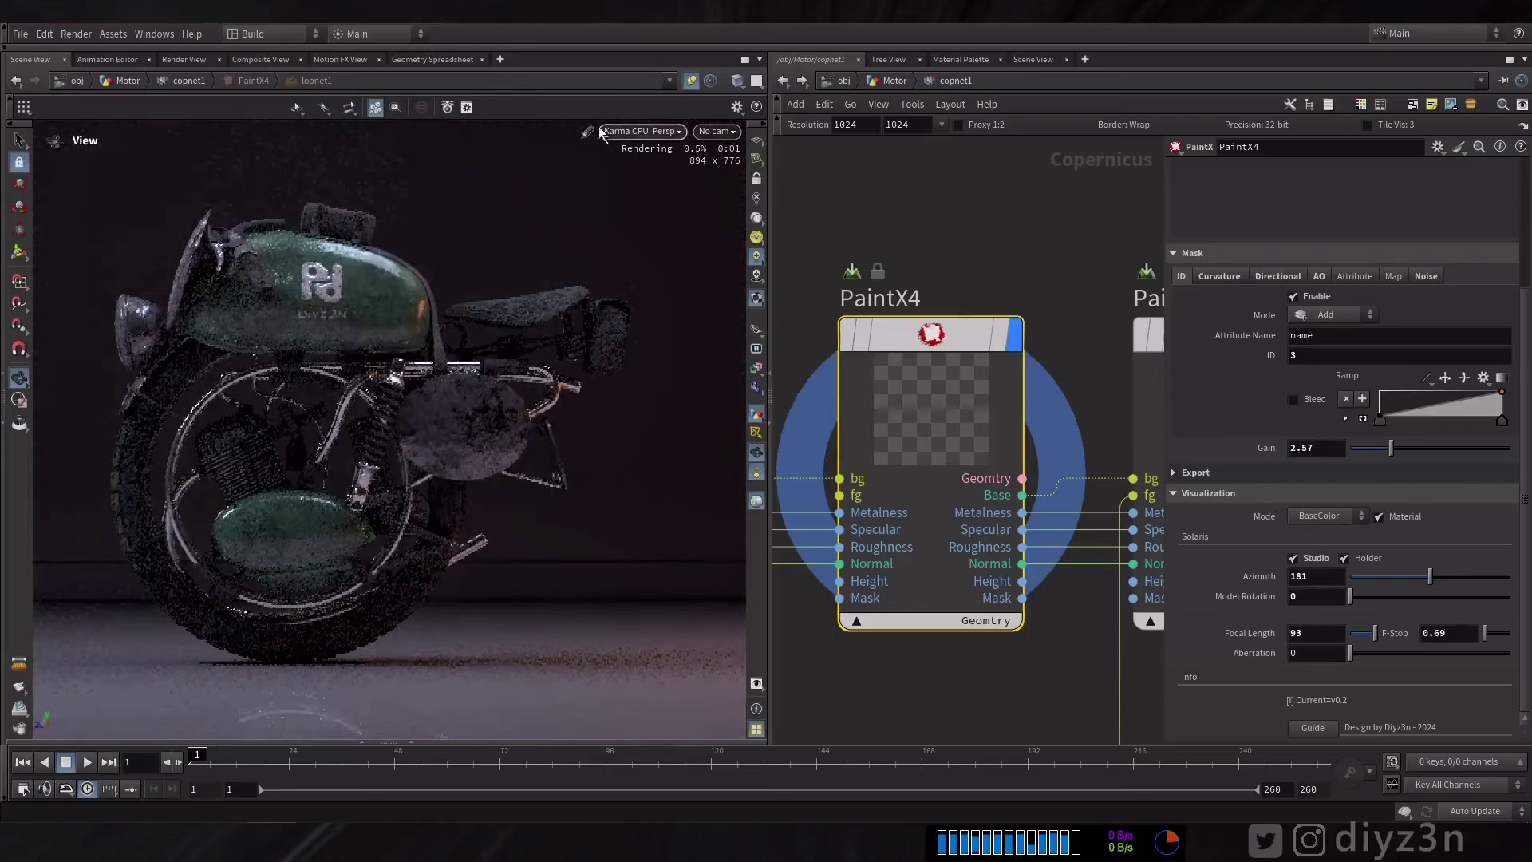
click(630, 131)
click(715, 130)
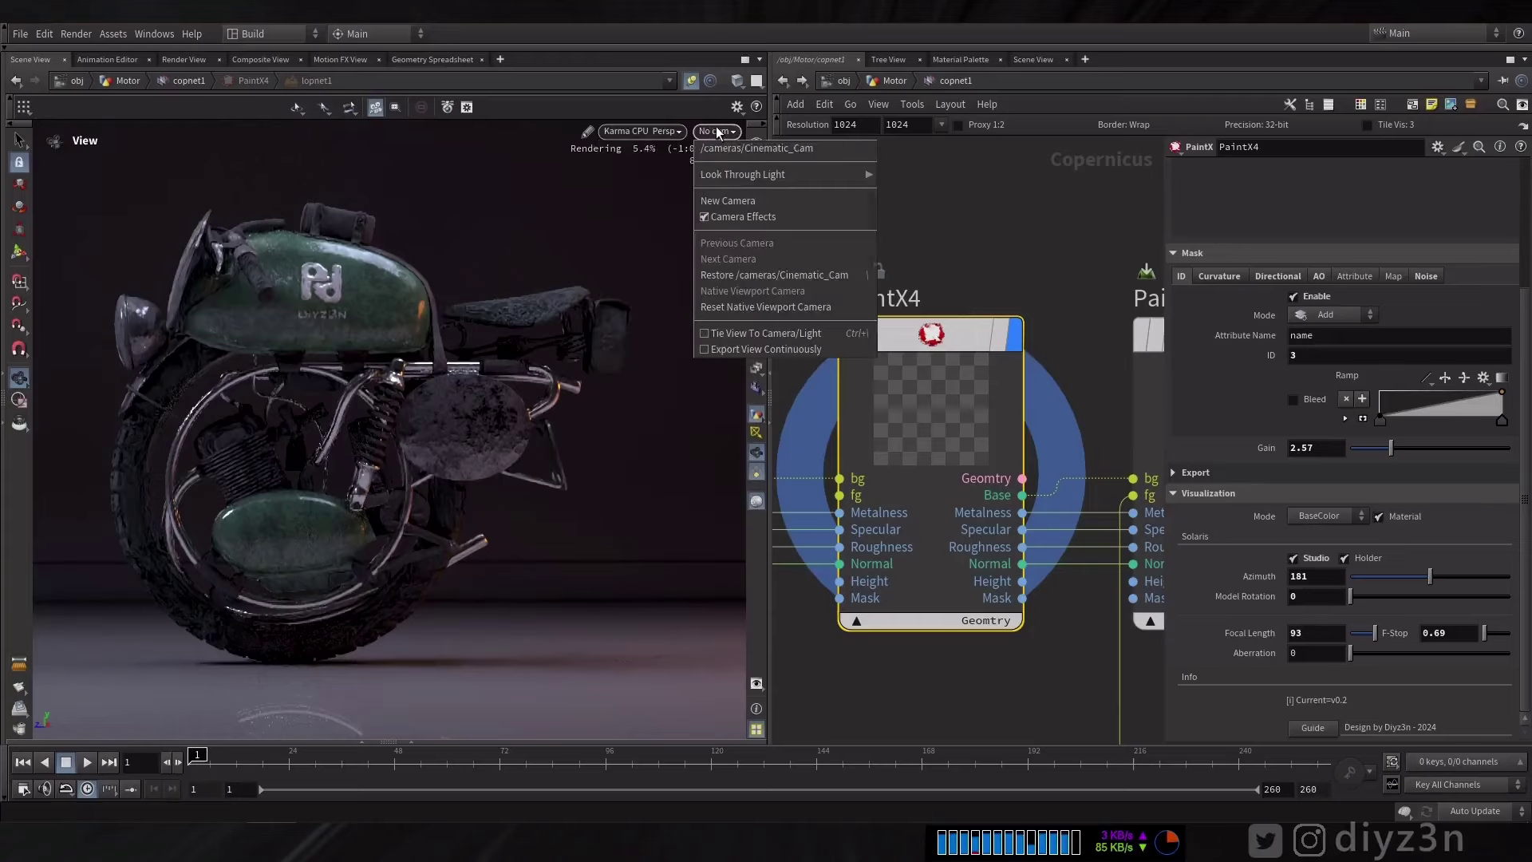
click(774, 148)
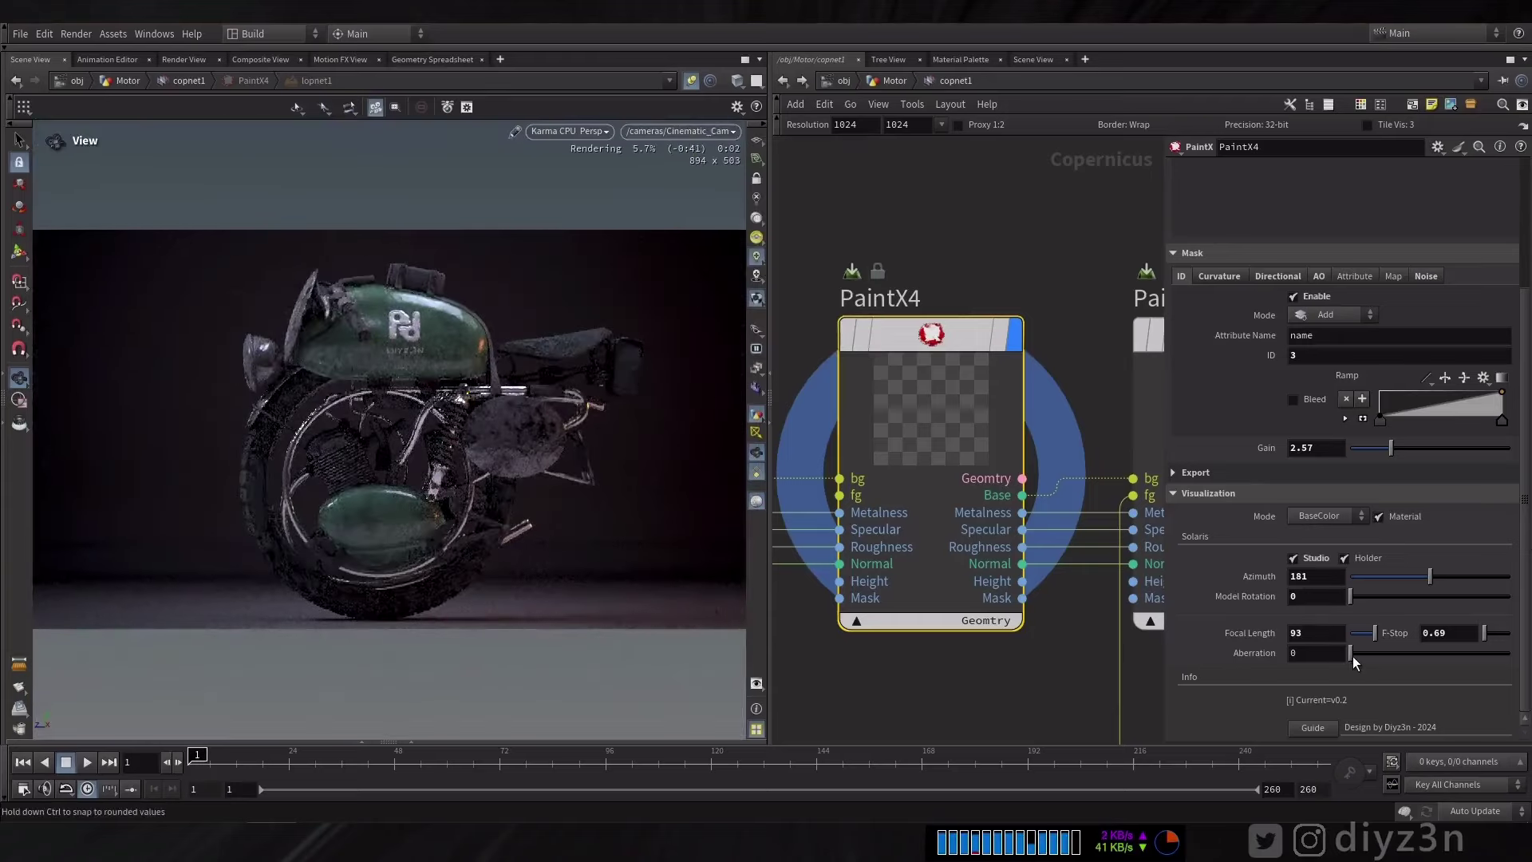
Try an aberration of 0.166 on the cinematic camera and set it back to 0.
drag(1352, 655, 1366, 656)
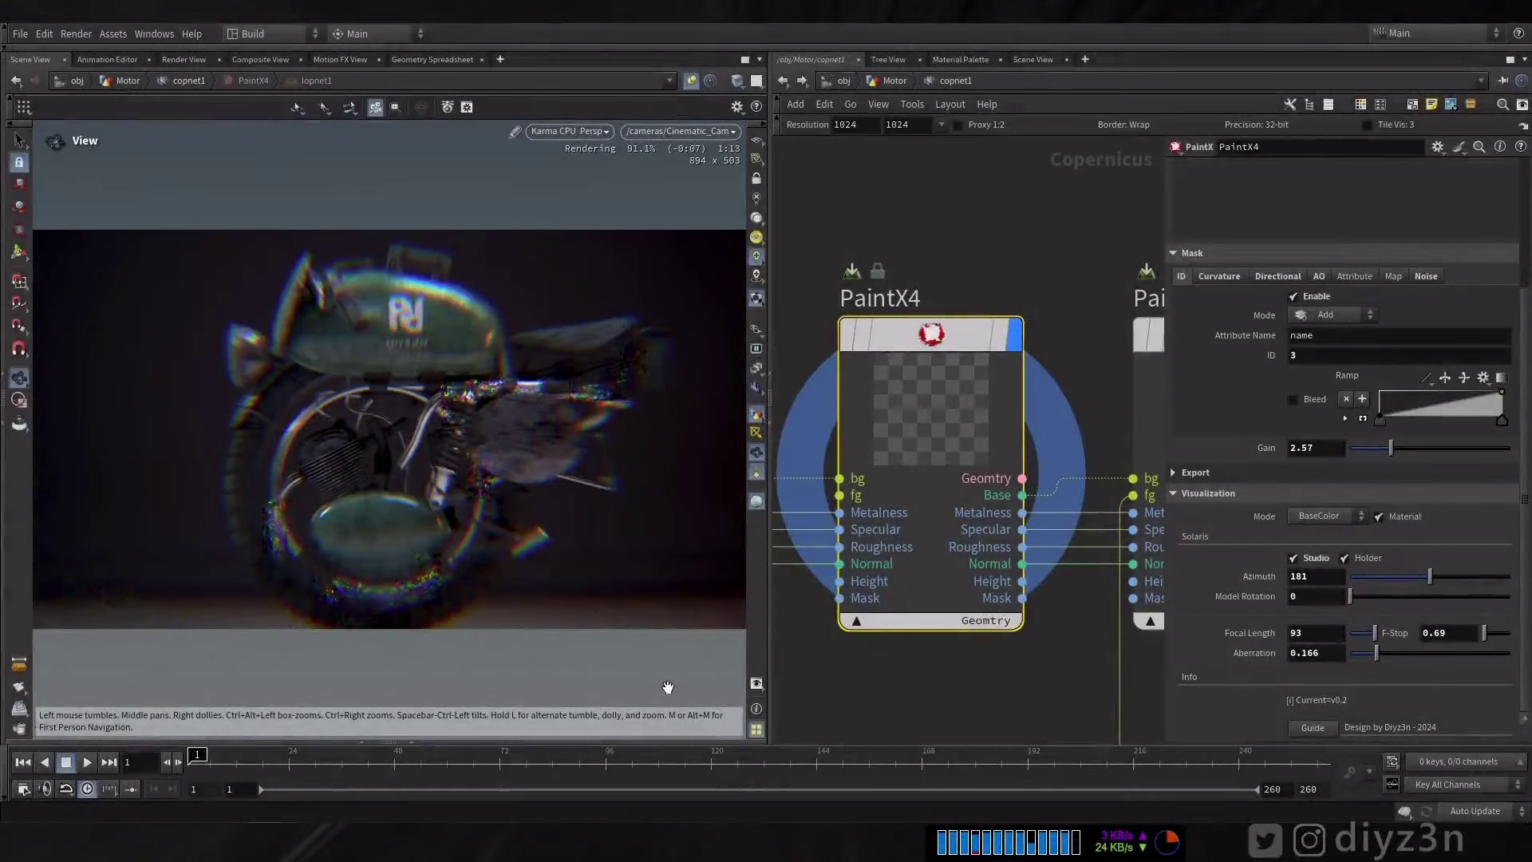
drag(1376, 653, 1350, 653)
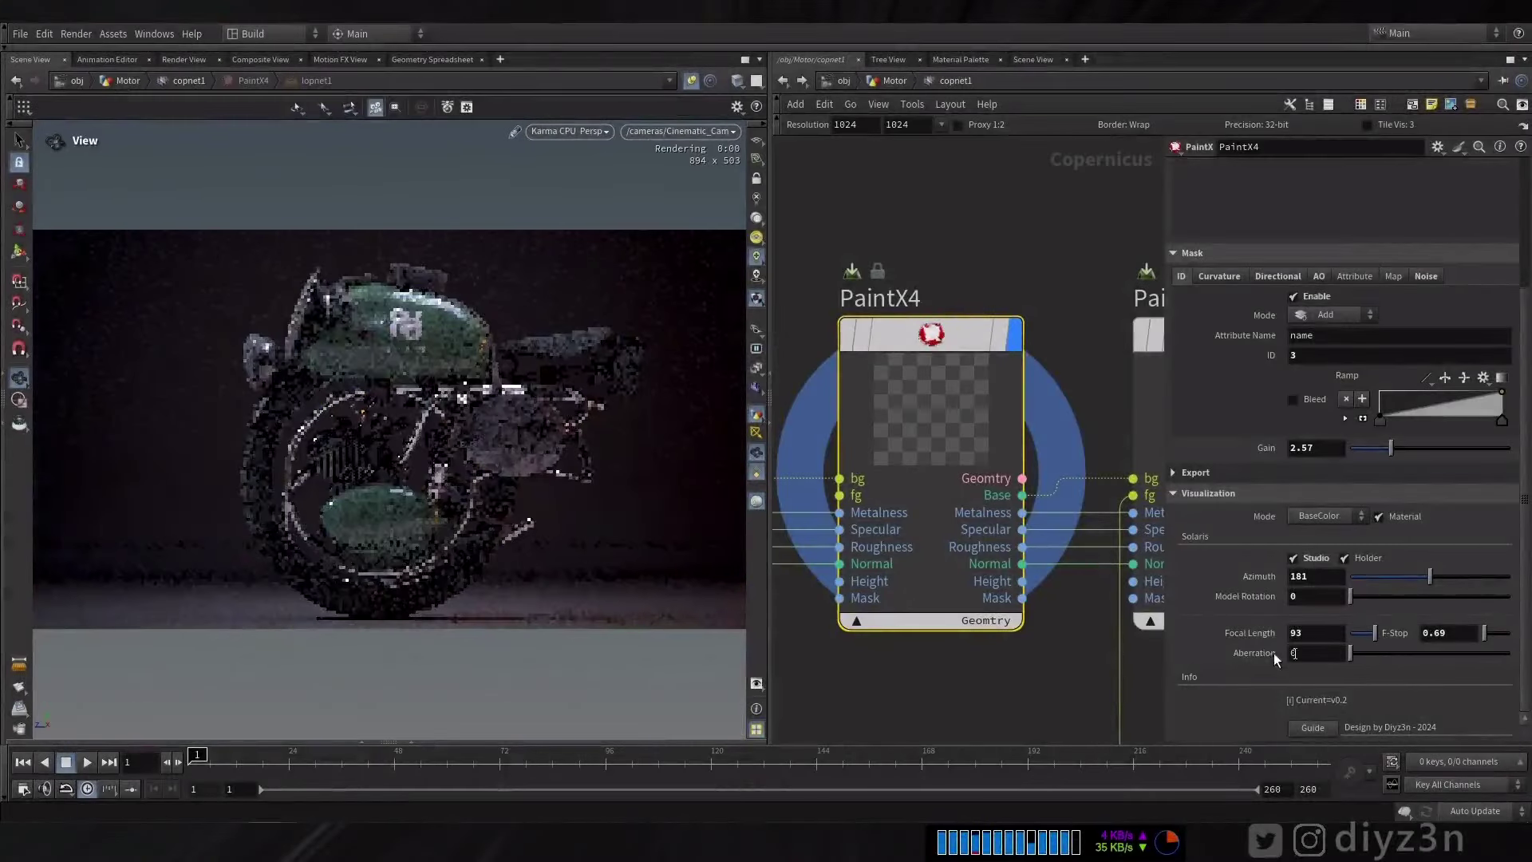
Unpin the viewport and display PaintX8 with its parameters.
middle_drag(1042, 705, 996, 691)
click(691, 81)
middle_drag(866, 182, 682, 154)
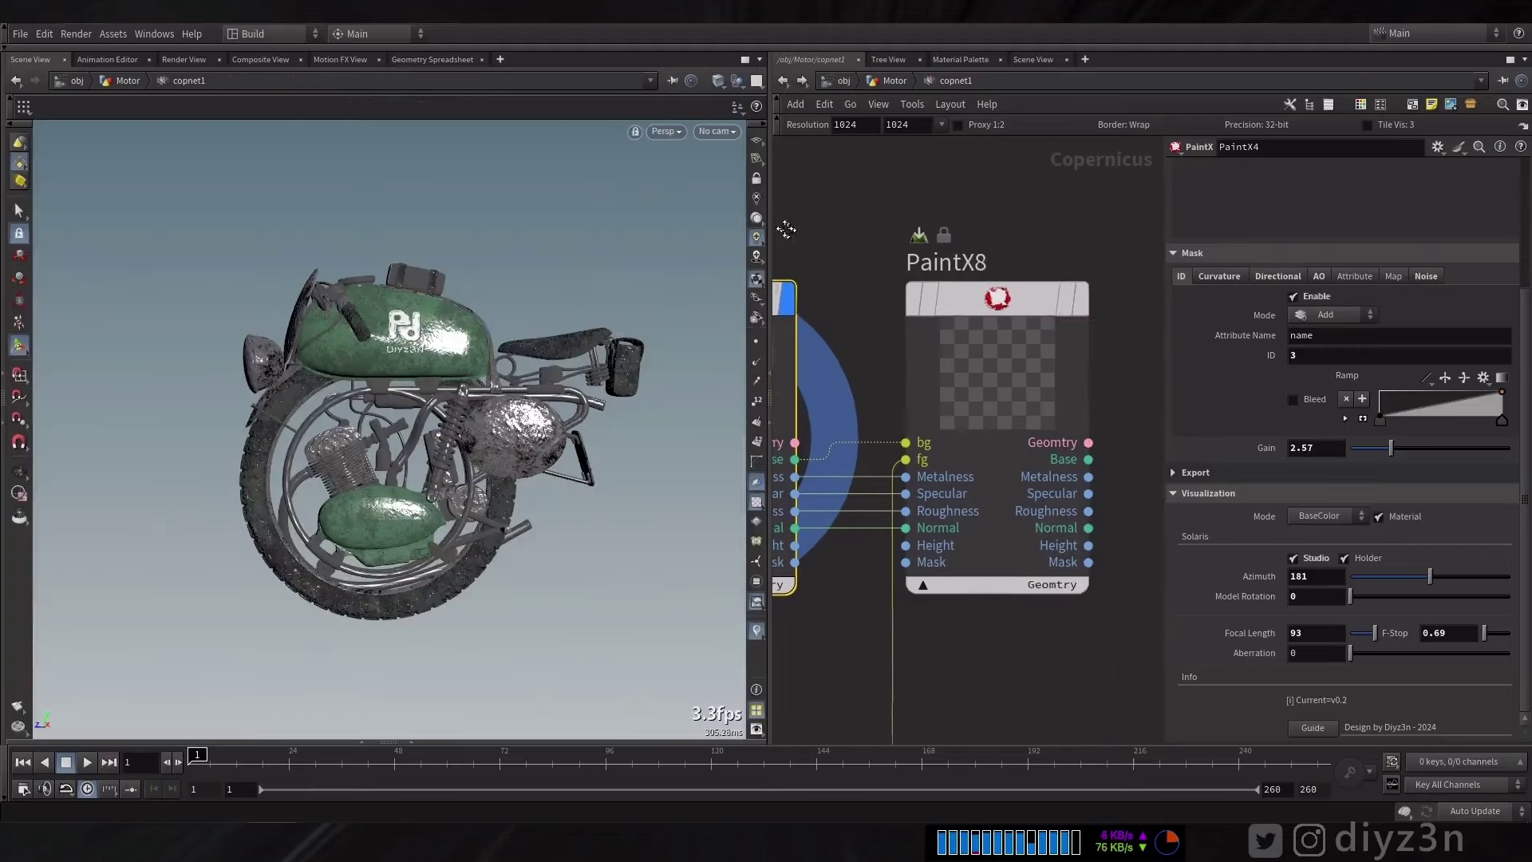
click(1017, 295)
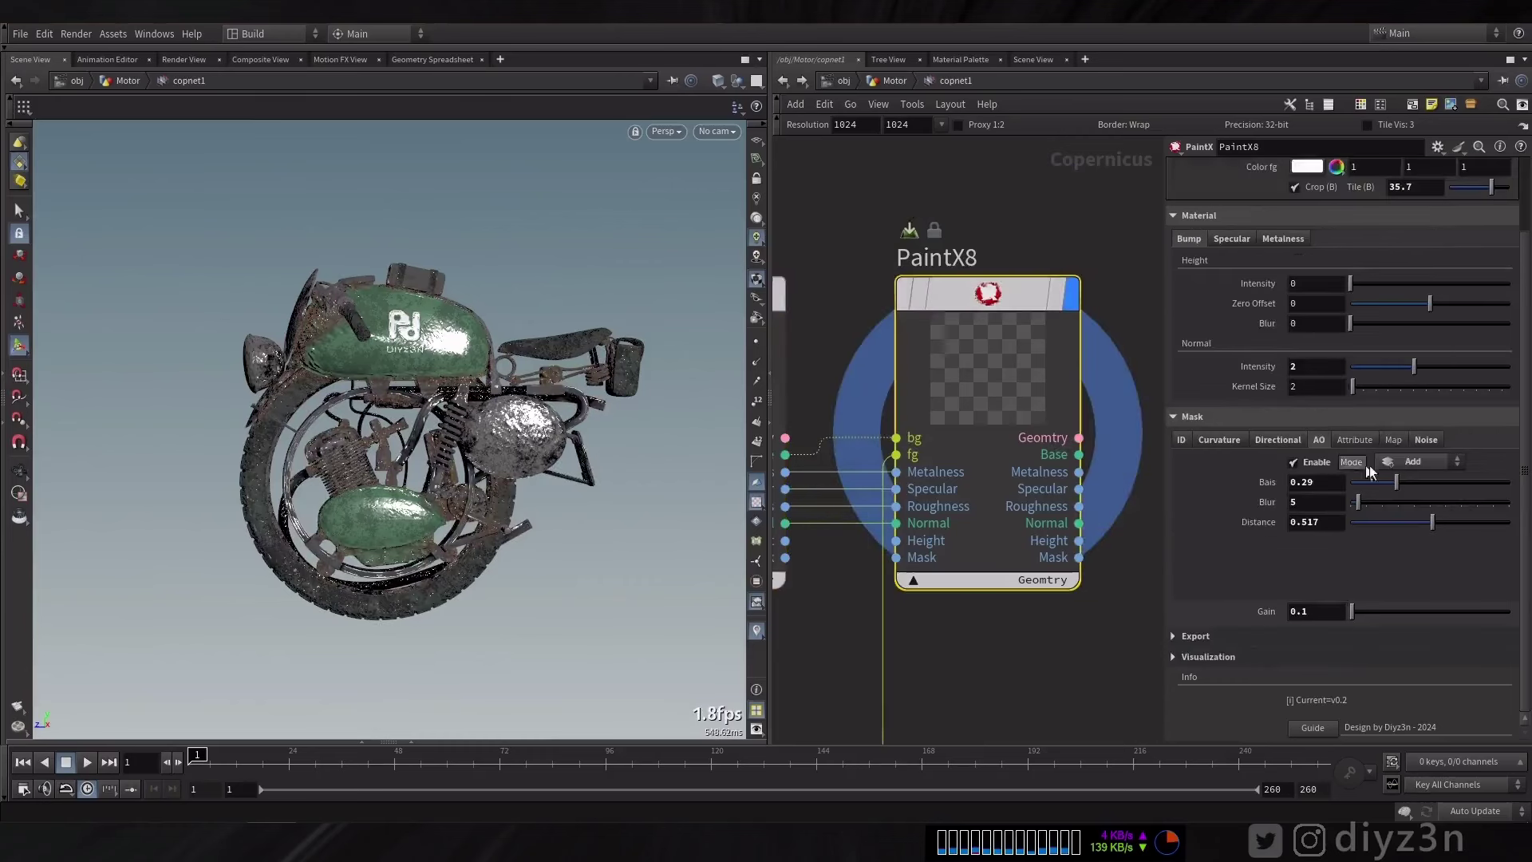
Set PaintX8's visualization mode to Mask and its AO mask distance to 0.531.
click(1224, 222)
click(1204, 229)
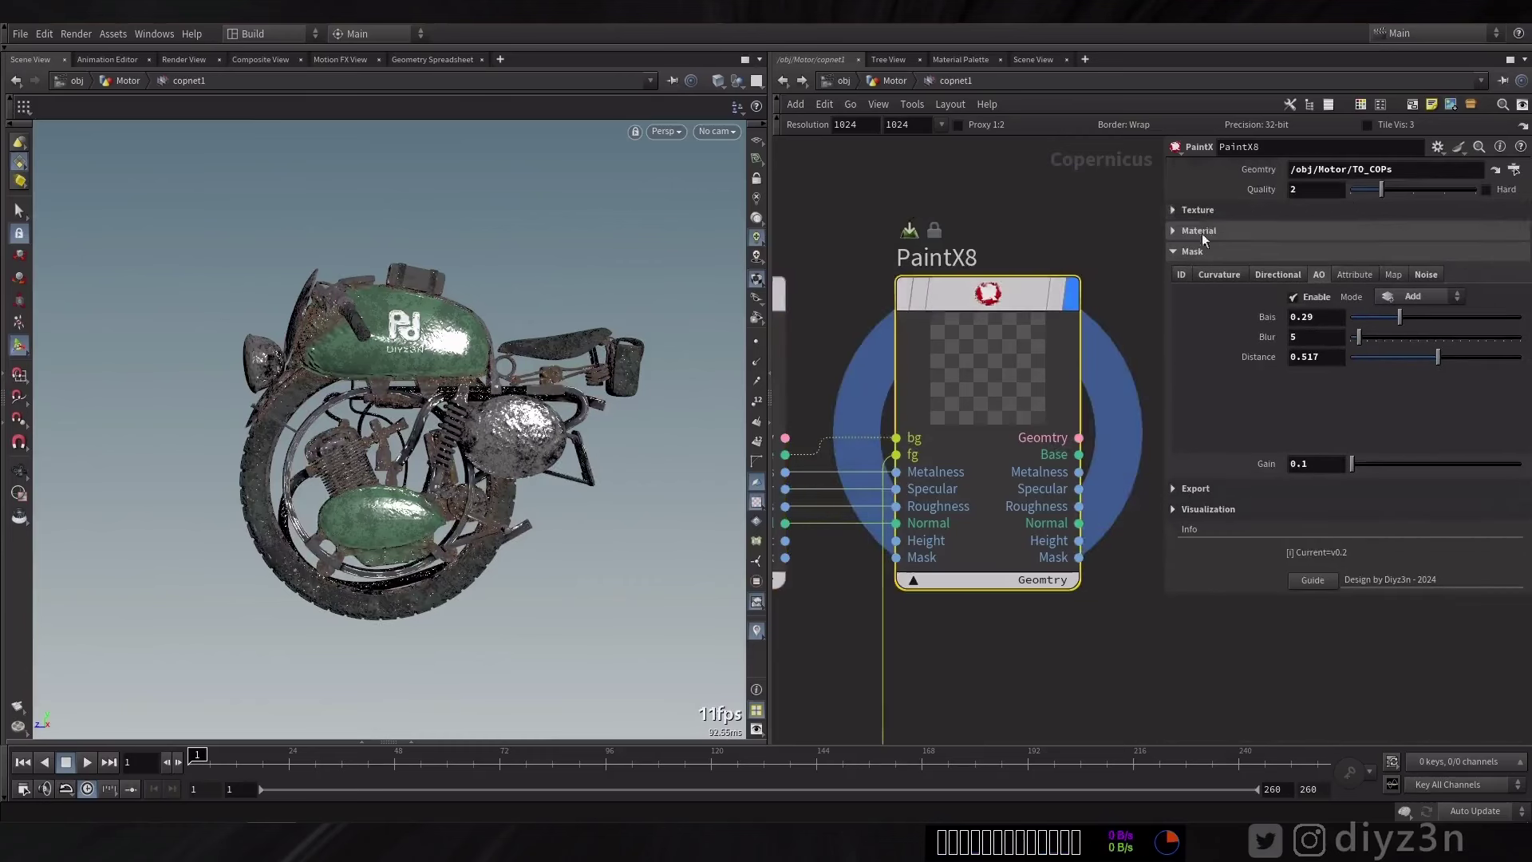
click(1199, 253)
click(1208, 293)
click(1324, 316)
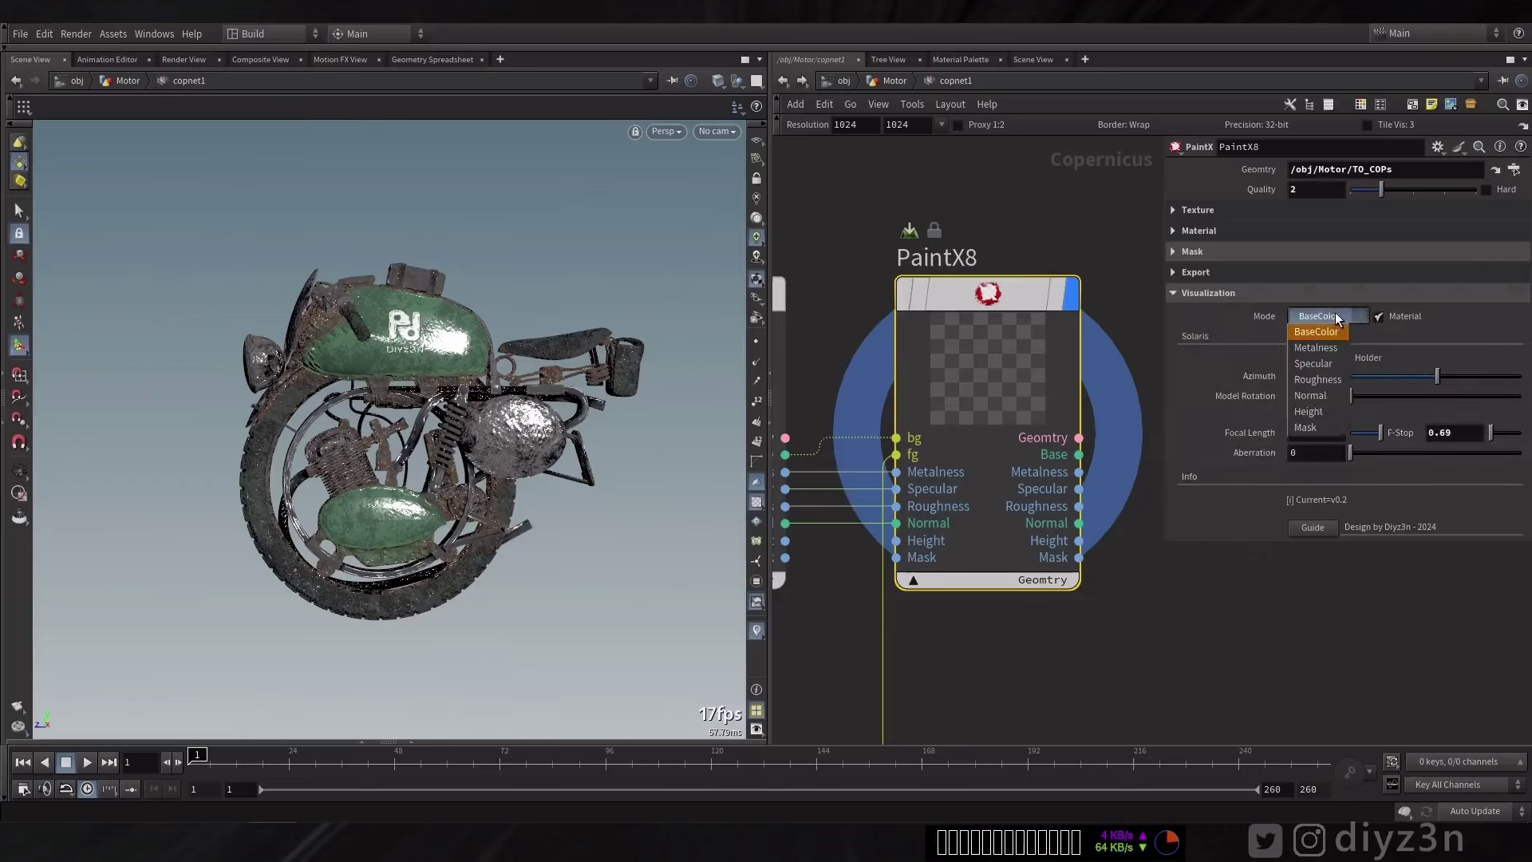
click(1322, 427)
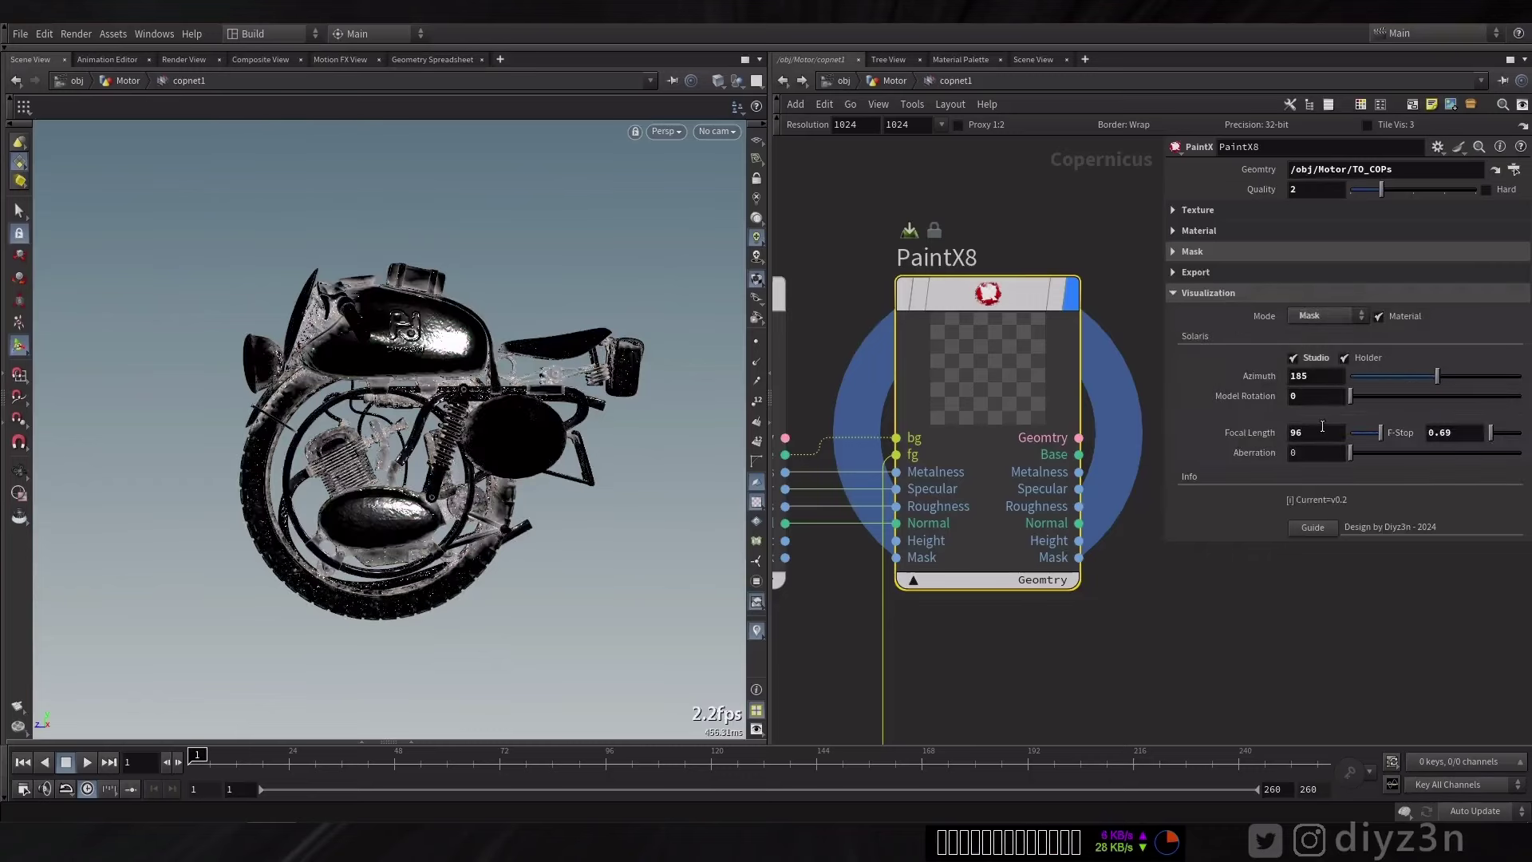
click(1226, 254)
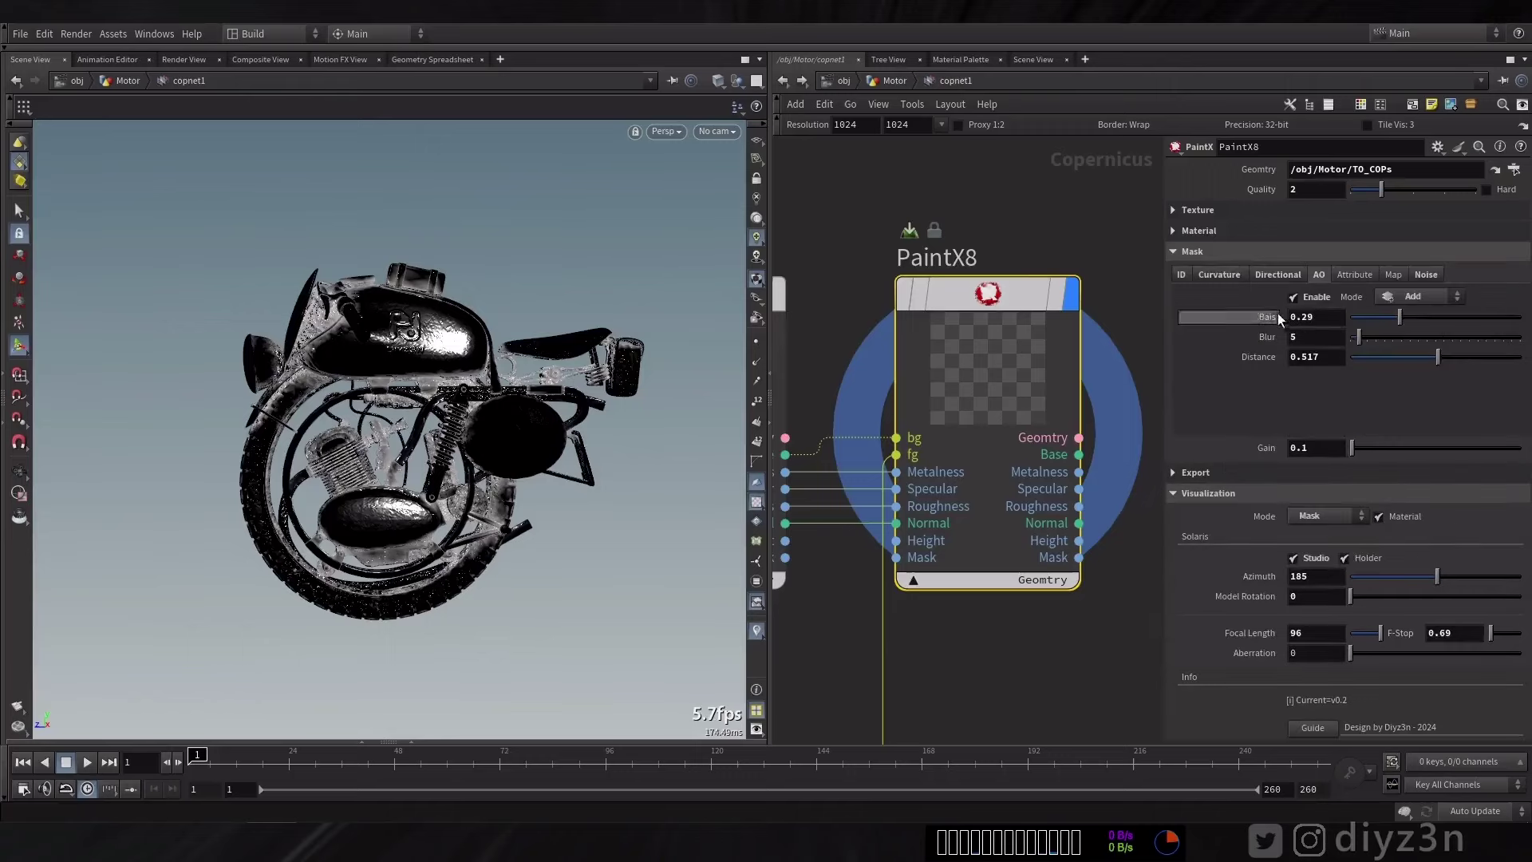
mouse_move(1472, 360)
mouse_down()
mouse_move(1393, 362)
mouse_move(1441, 365)
mouse_up()
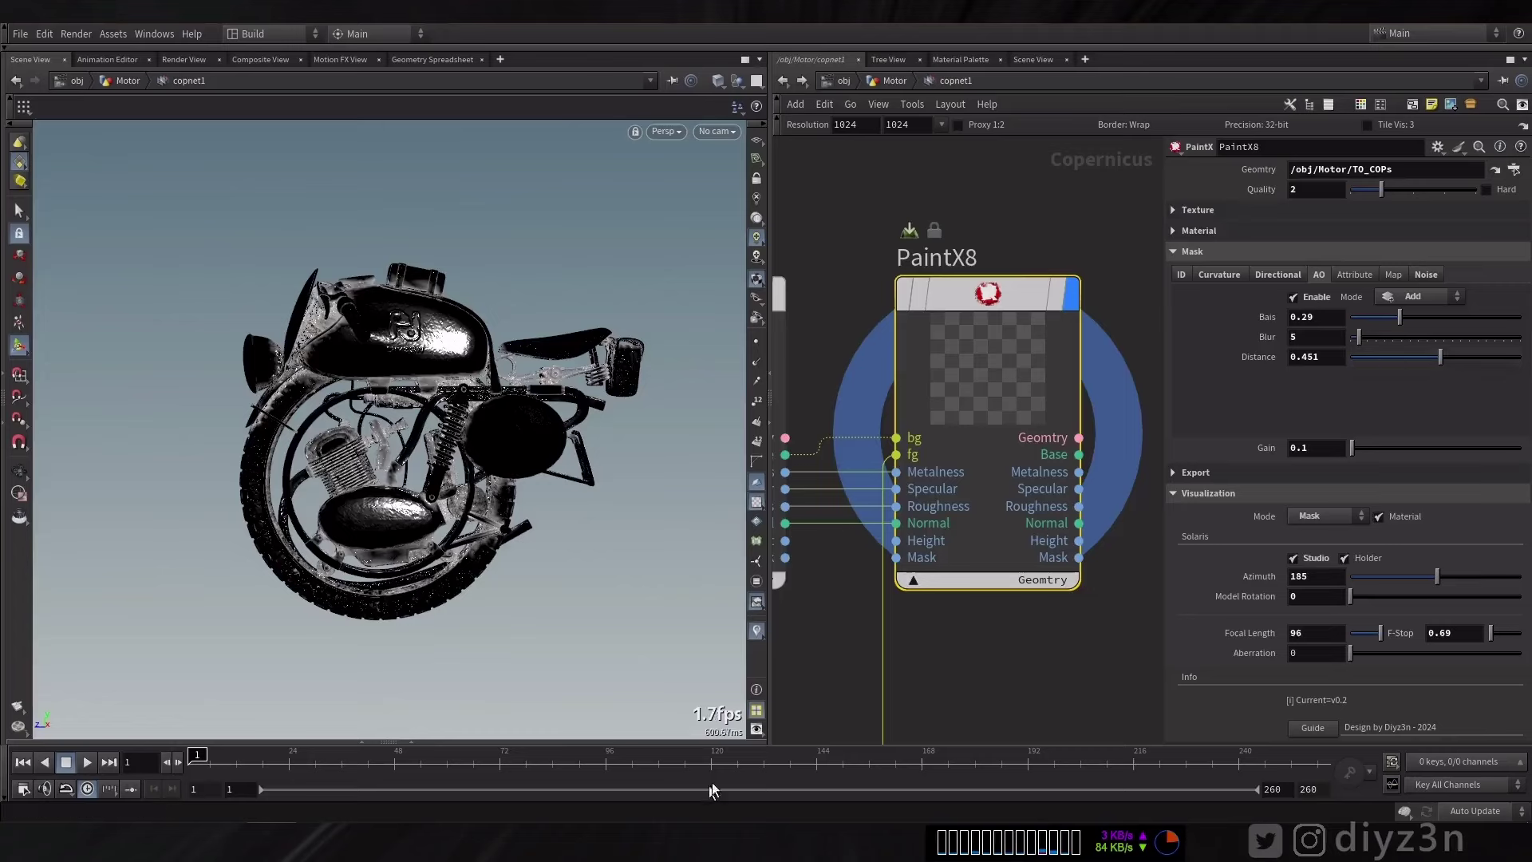
Display the weathered_metal.036.jpg texture from file4 and view it from another angle.
scroll(1059, 301, up, 5)
click(960, 395)
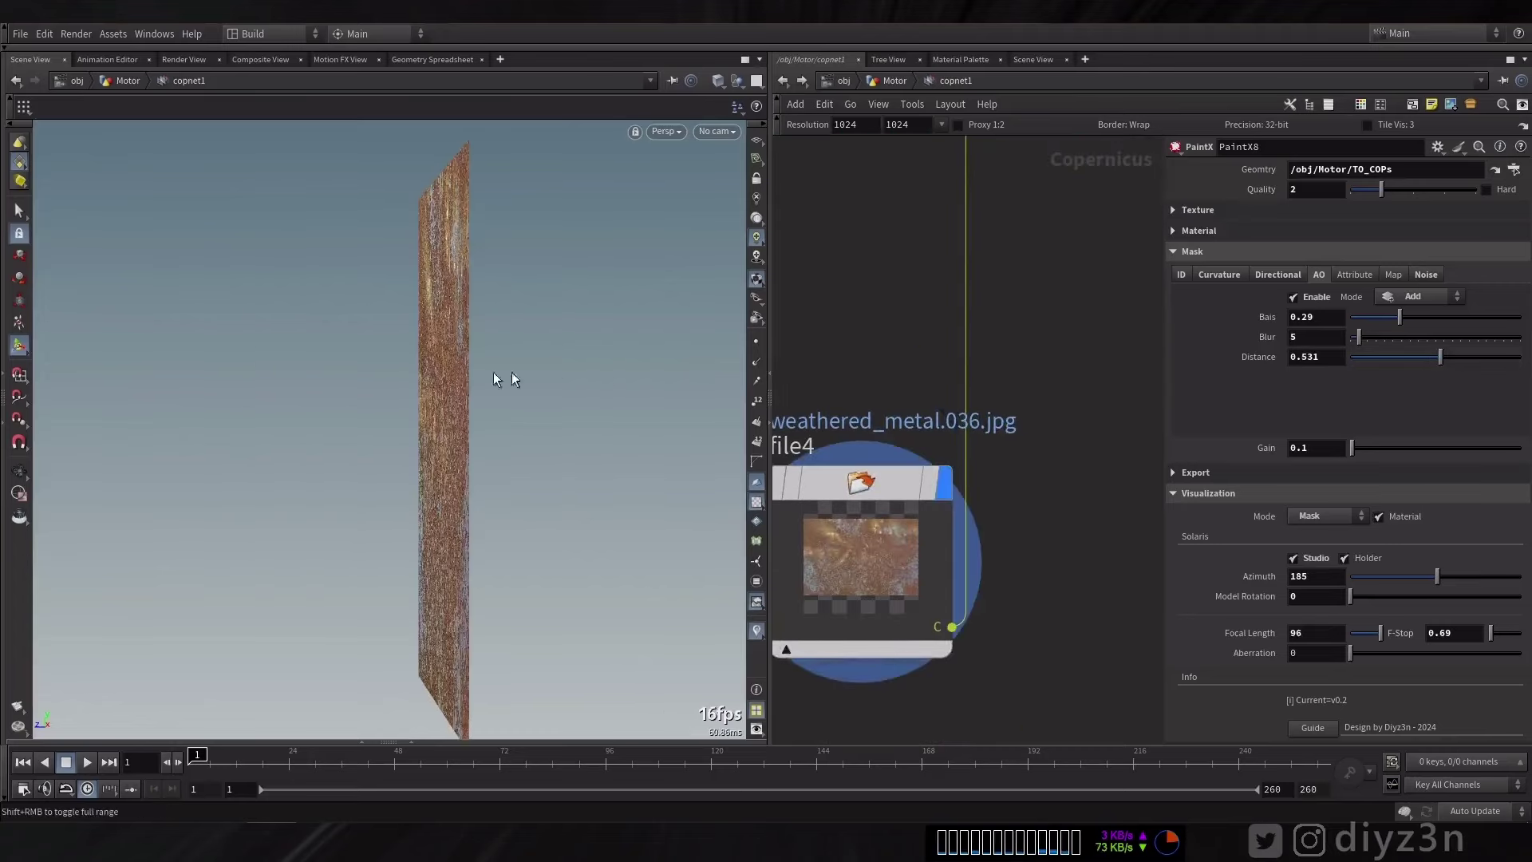
click(20, 471)
drag(447, 415, 574, 403)
Display PaintX8 again, examine its AO mask on the motorcycle and set the visualization mode to BaseColor.
click(1009, 231)
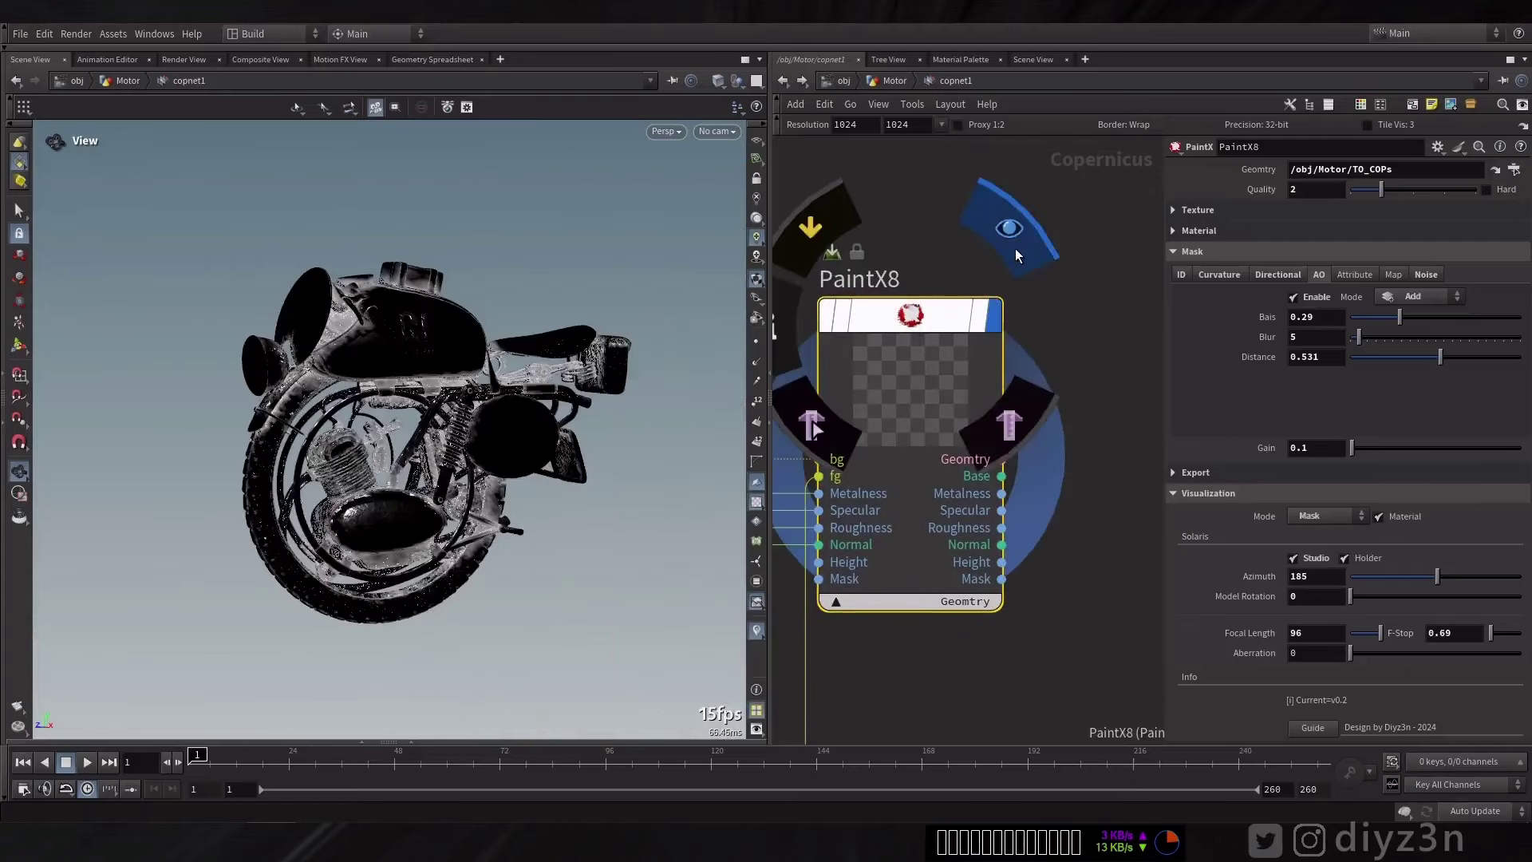
drag(399, 399, 327, 367)
drag(459, 334, 516, 332)
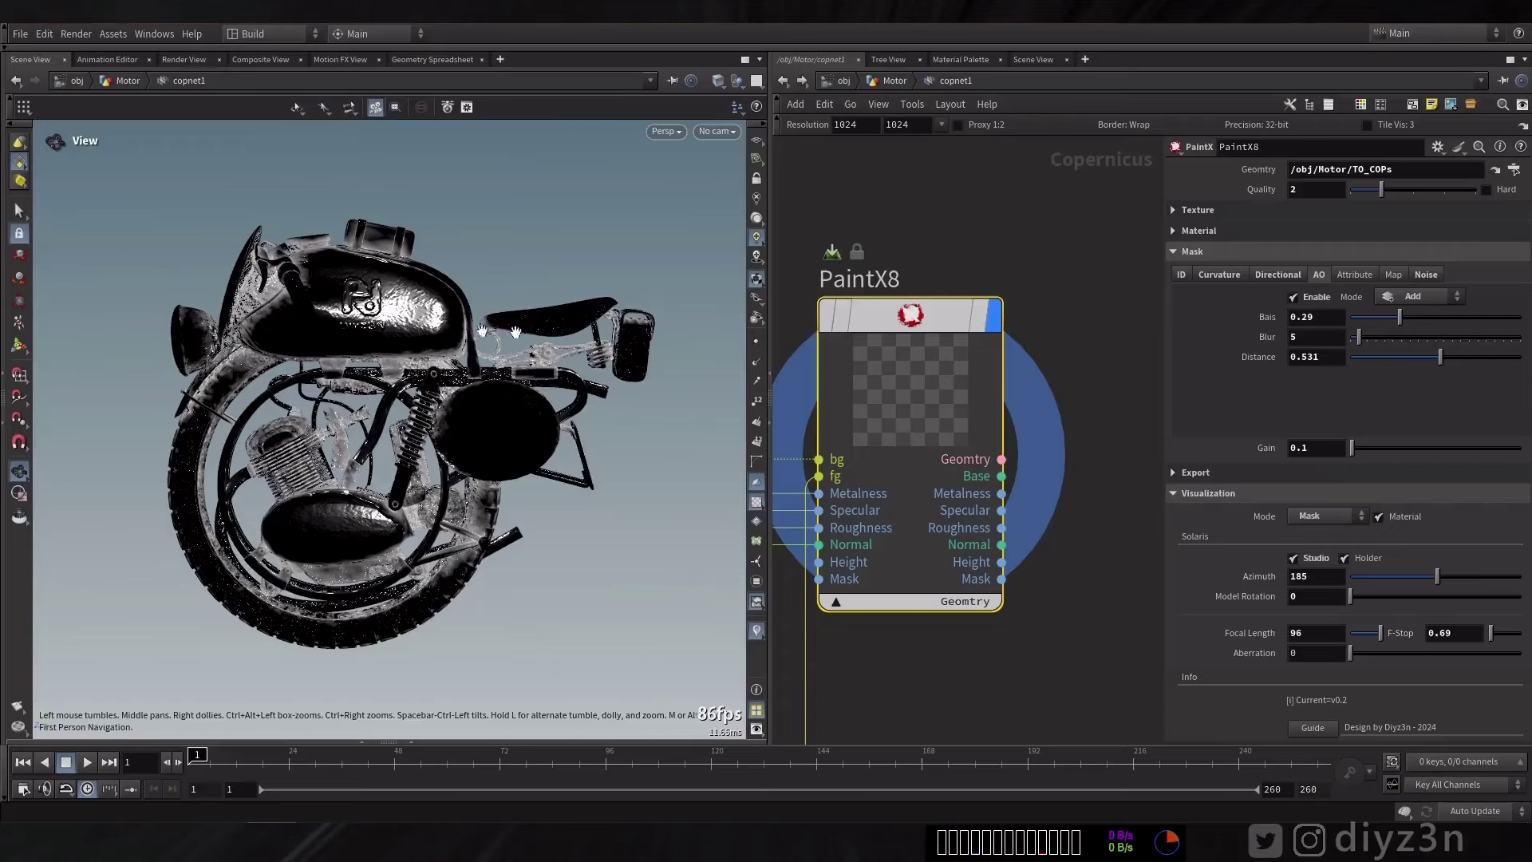
click(1326, 515)
click(1318, 533)
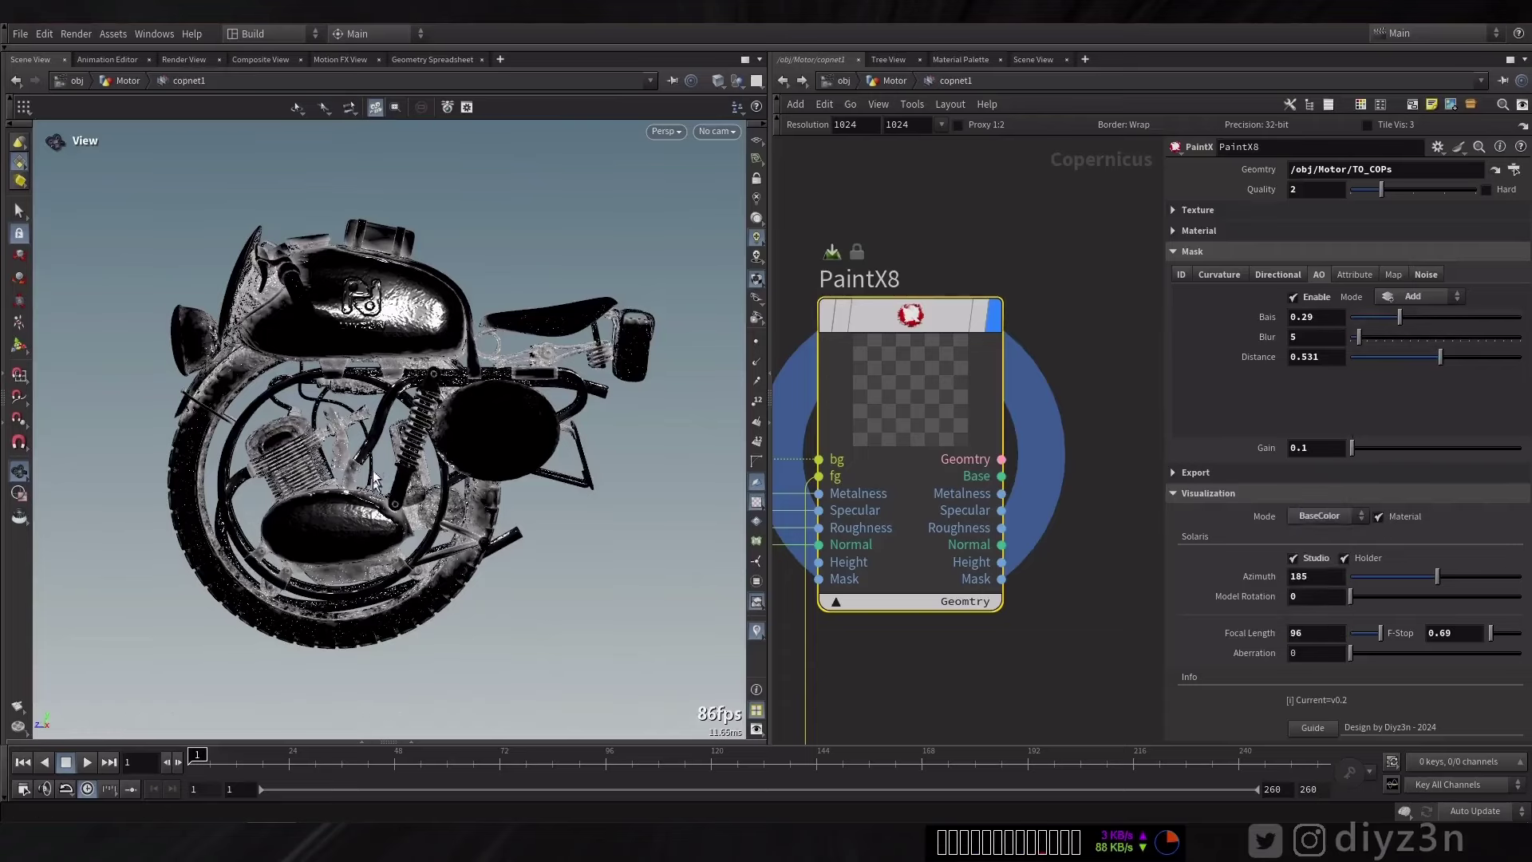
Open PaintX8's Karma studio render, examine the motorcycle from closer and return to copnet1.
double_click(910, 383)
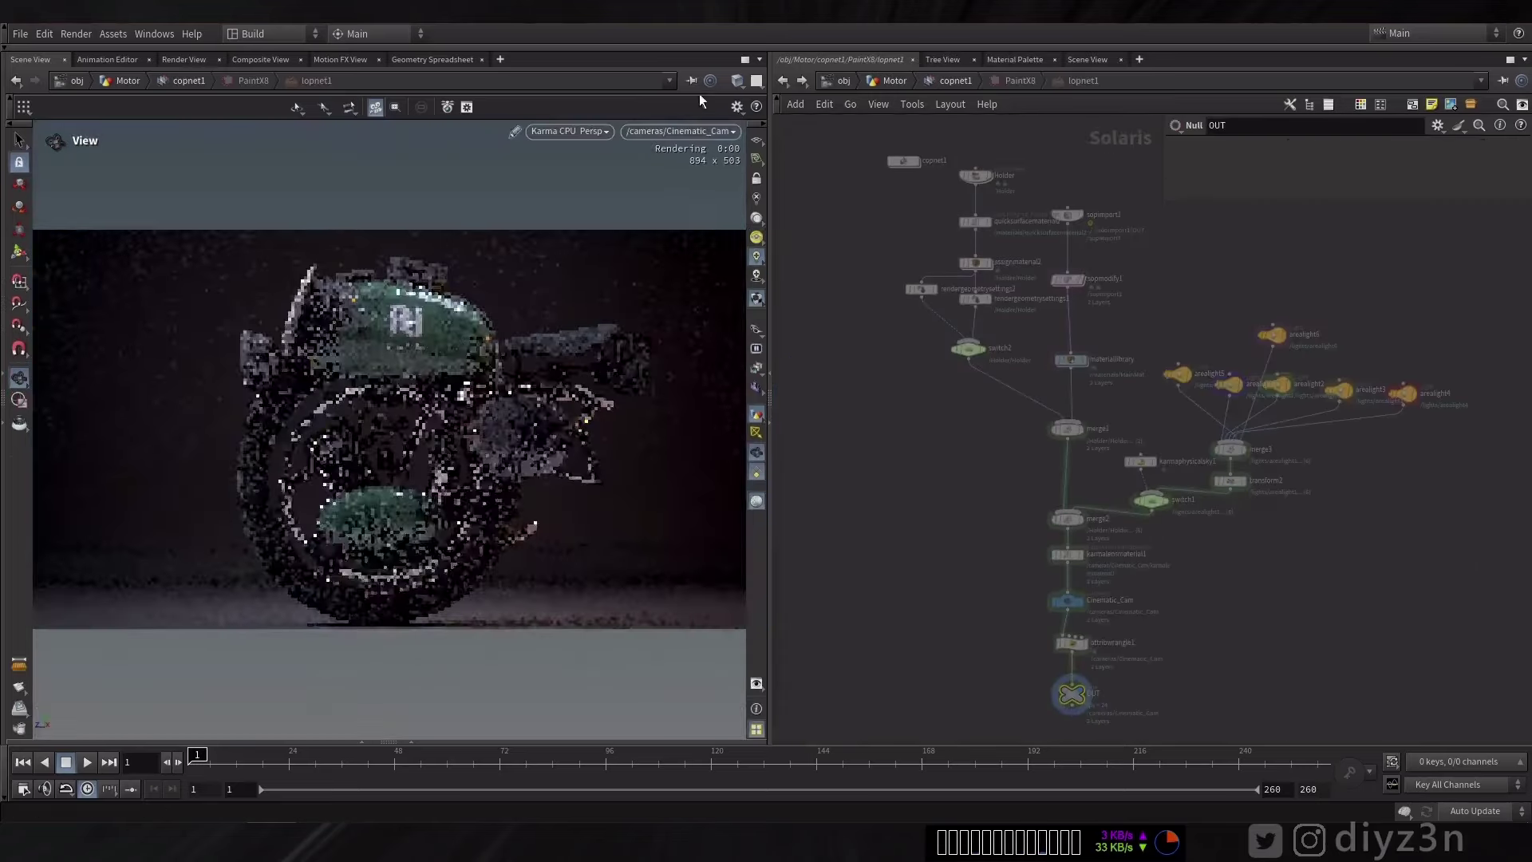
drag(646, 198, 410, 356)
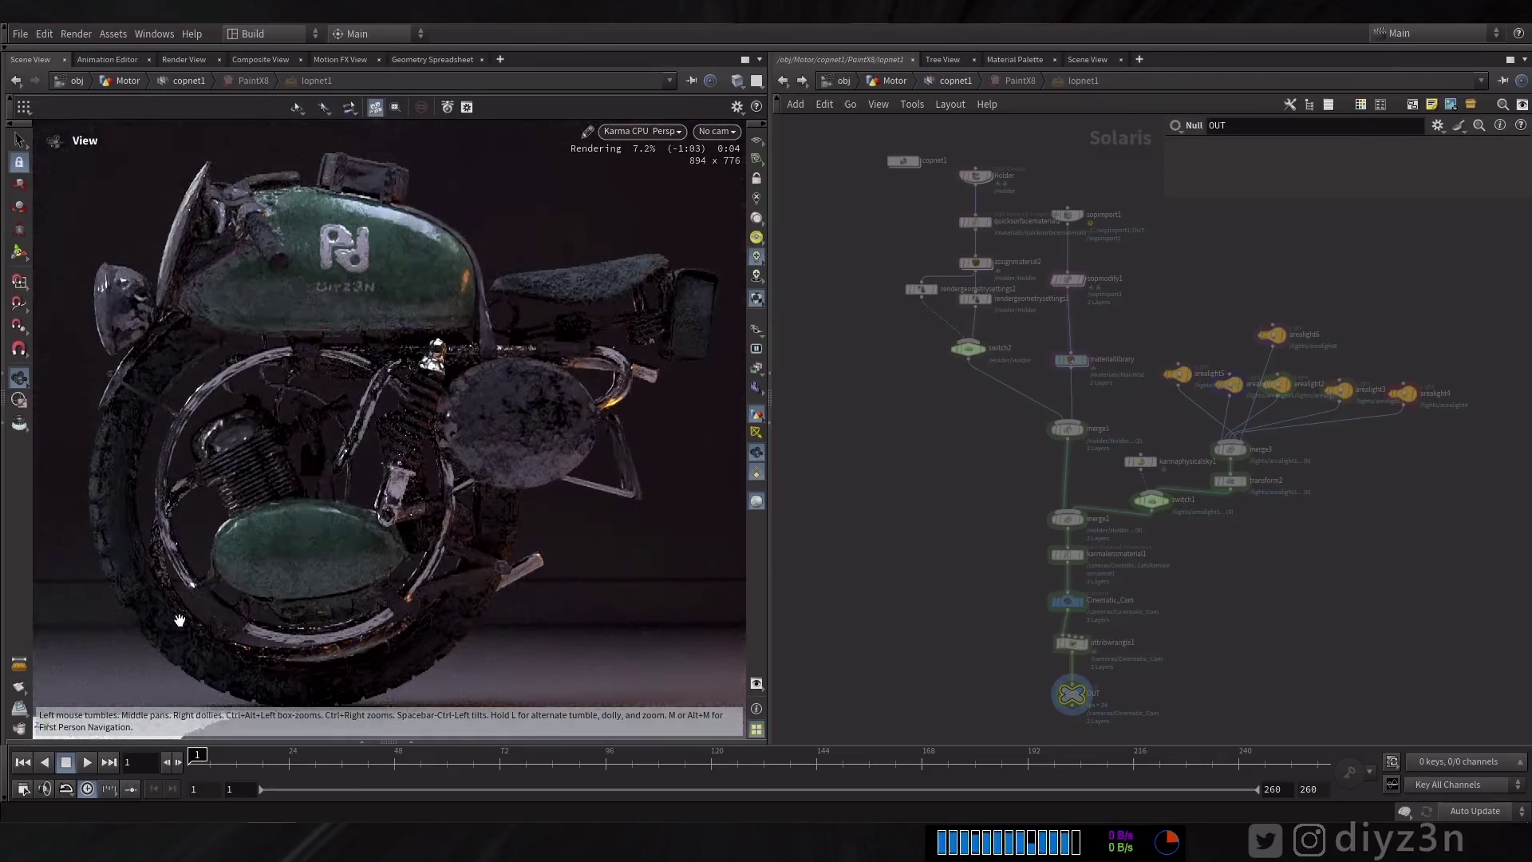
click(956, 80)
Open PaintX4's Karma studio render, pin it in the viewport and examine it from another angle back in copnet1.
middle_drag(962, 273, 1031, 303)
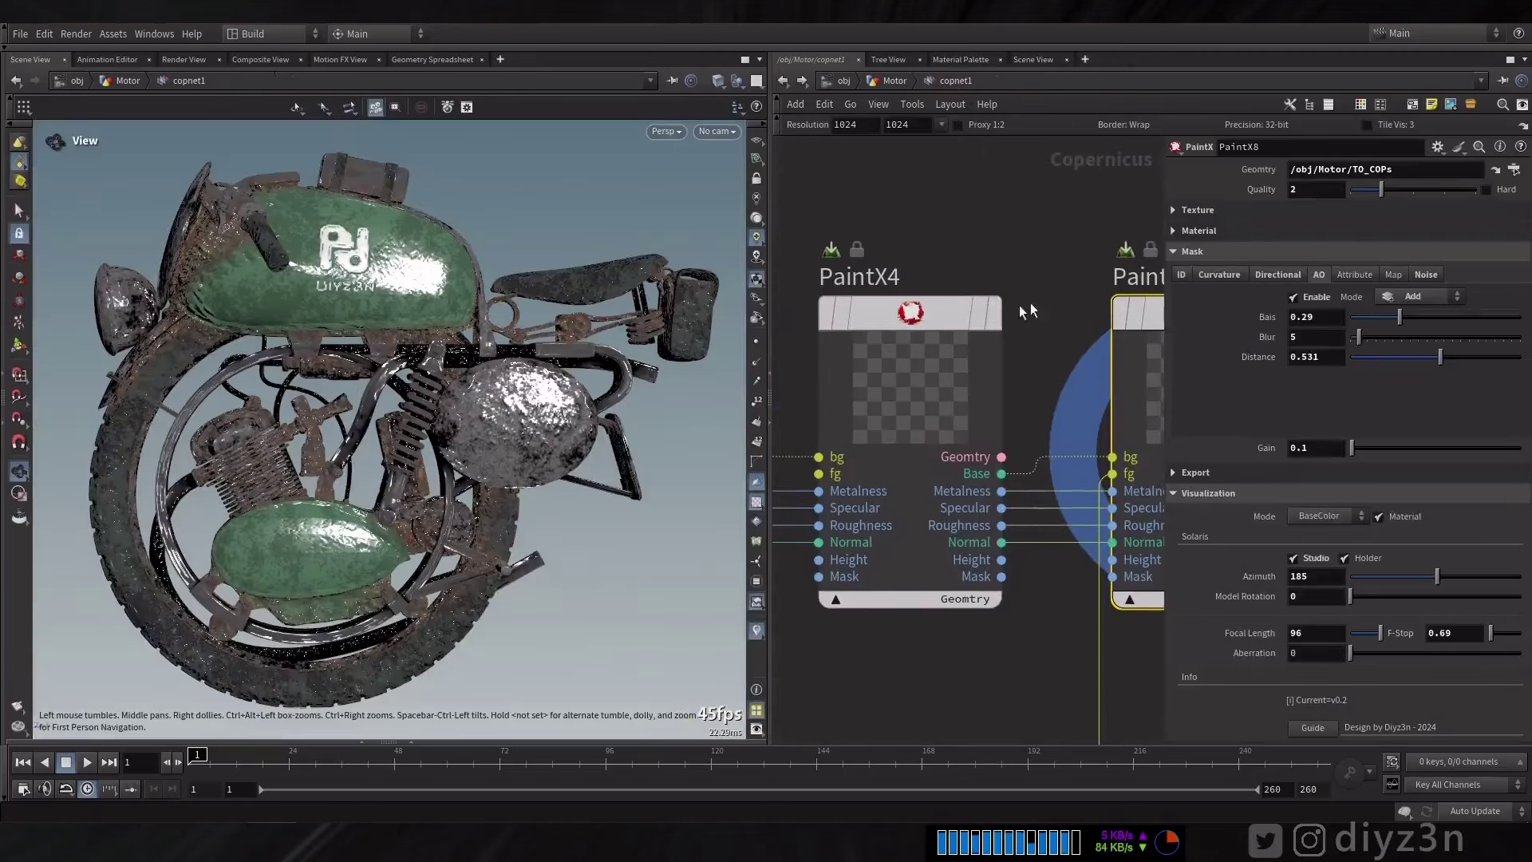
double_click(893, 310)
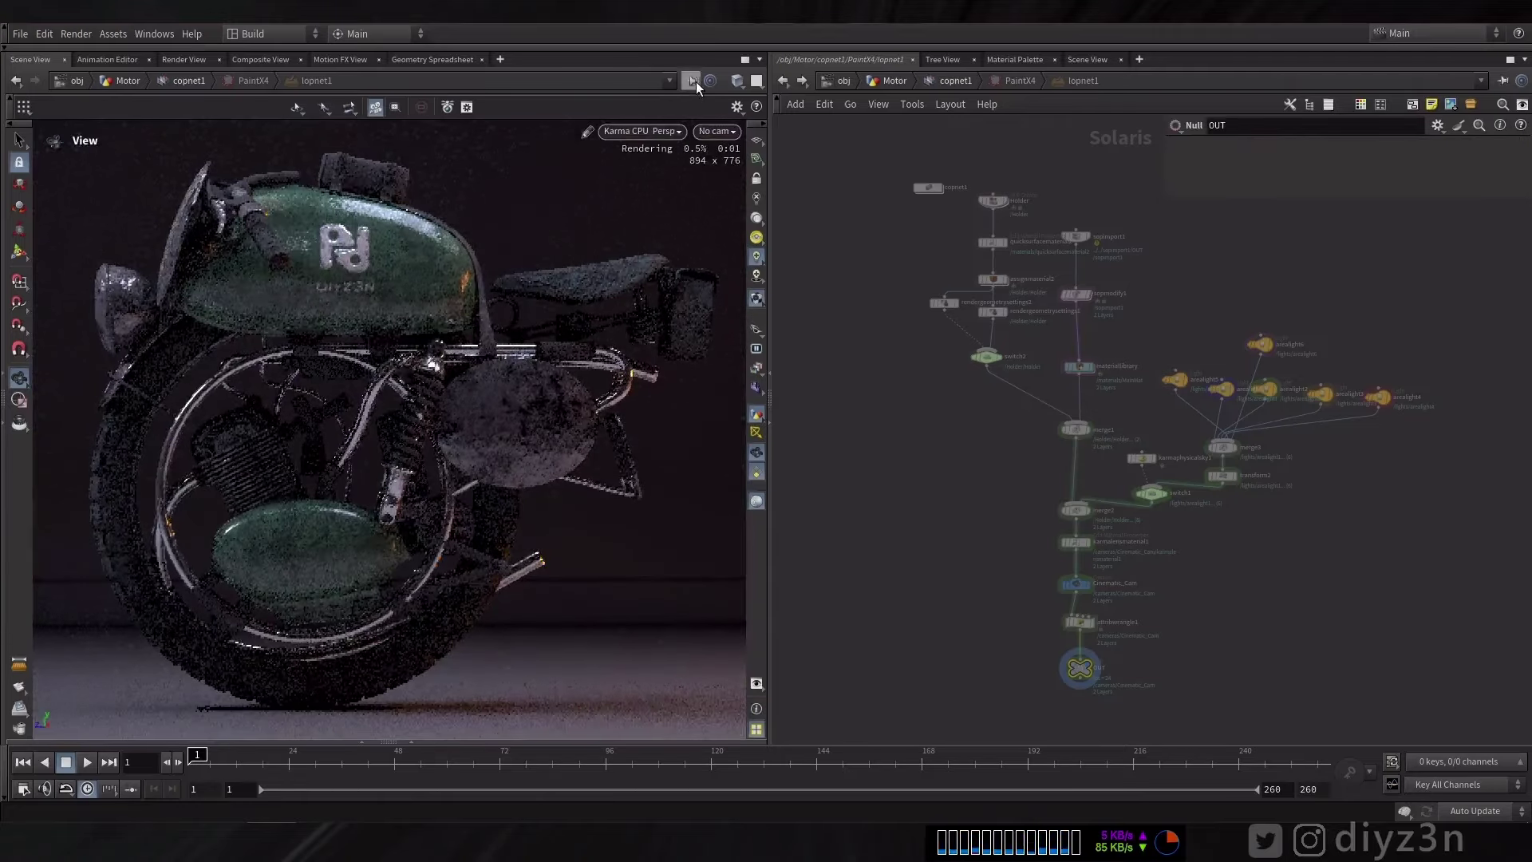
click(783, 80)
drag(606, 479, 664, 489)
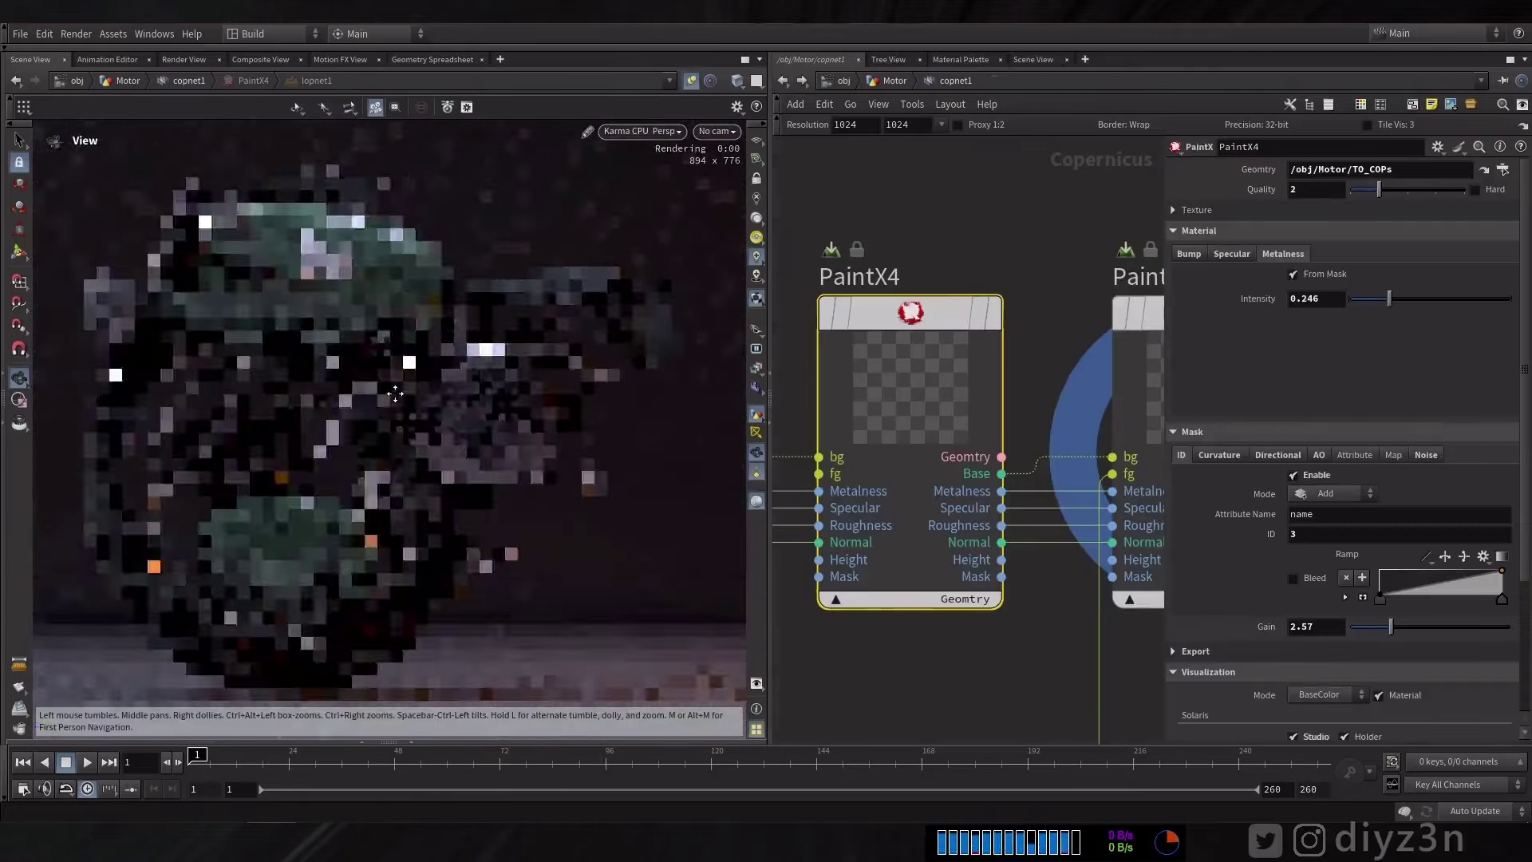
Select PaintX10 at the start of the node chain and show its parameters.
scroll(916, 673, down, 3)
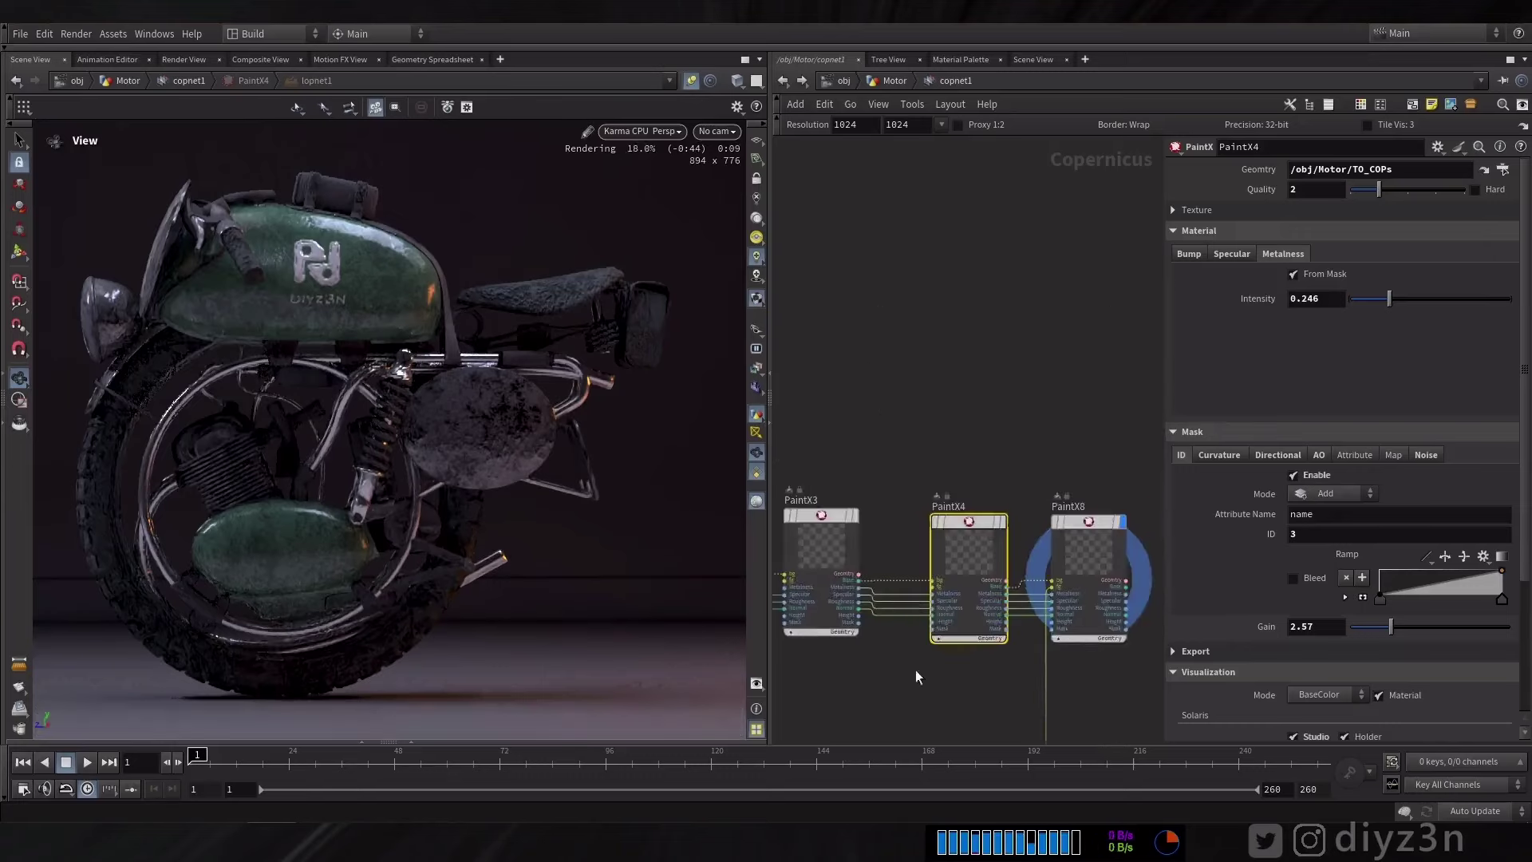
middle_drag(916, 674, 913, 516)
scroll(913, 517, up, 3)
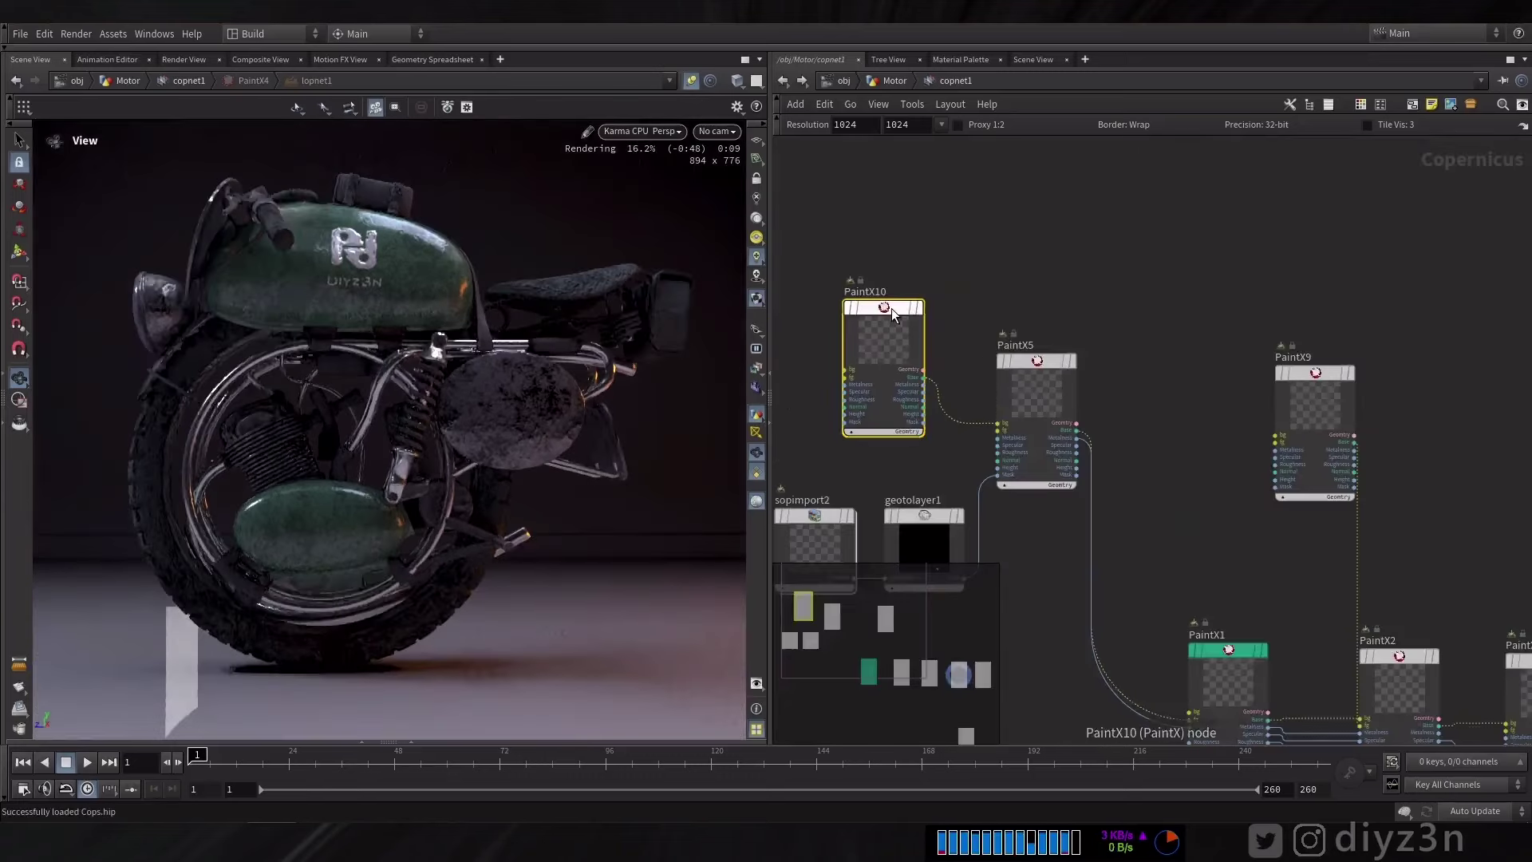
key(p)
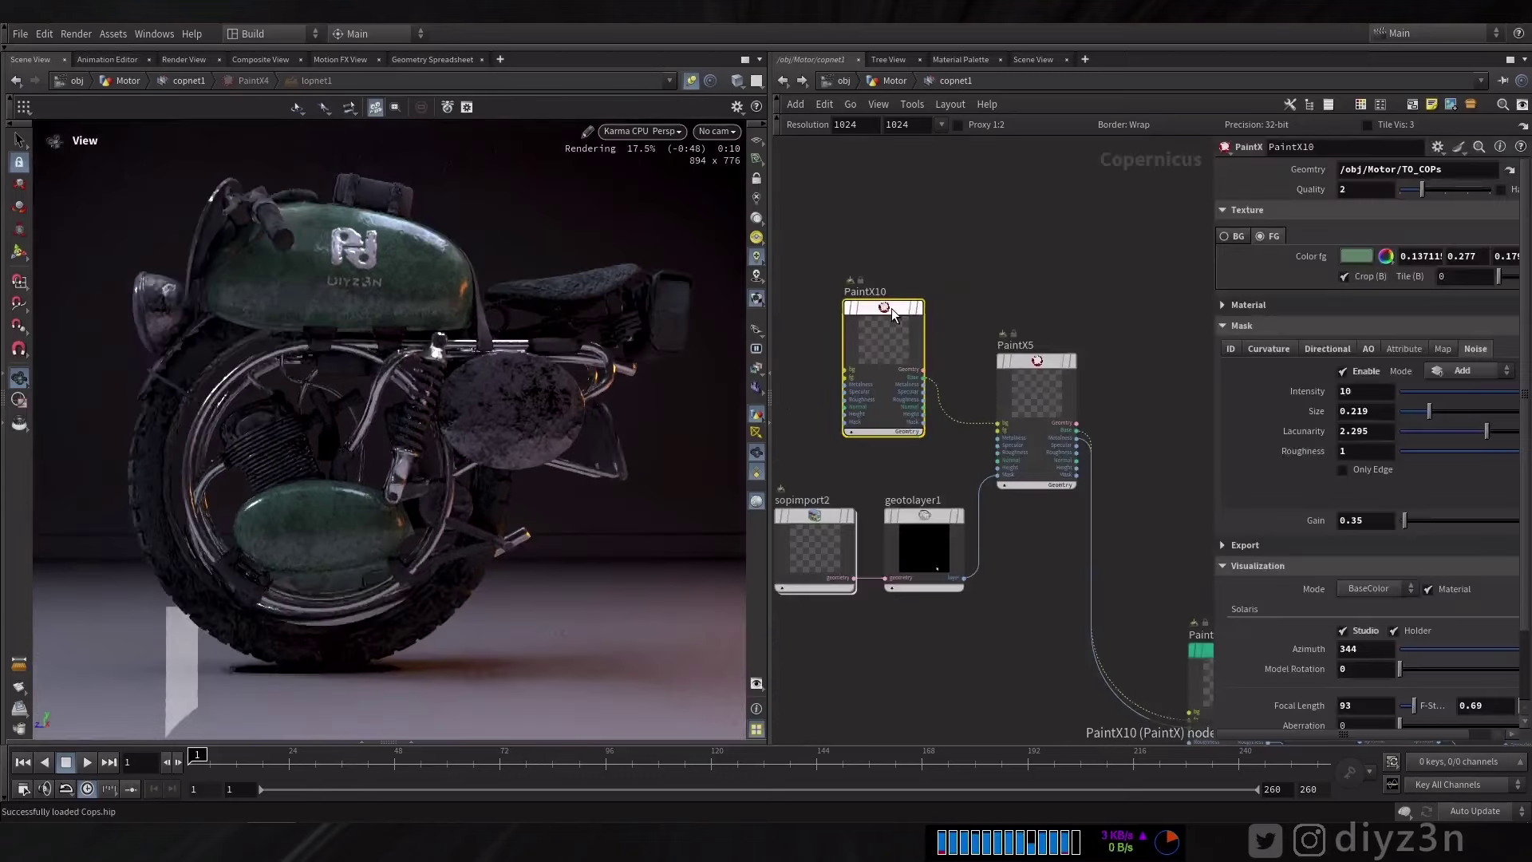
Change PaintX10's background colour to a dark red of 0.172, 0.09288, 0.09288.
drag(1211, 282, 1147, 279)
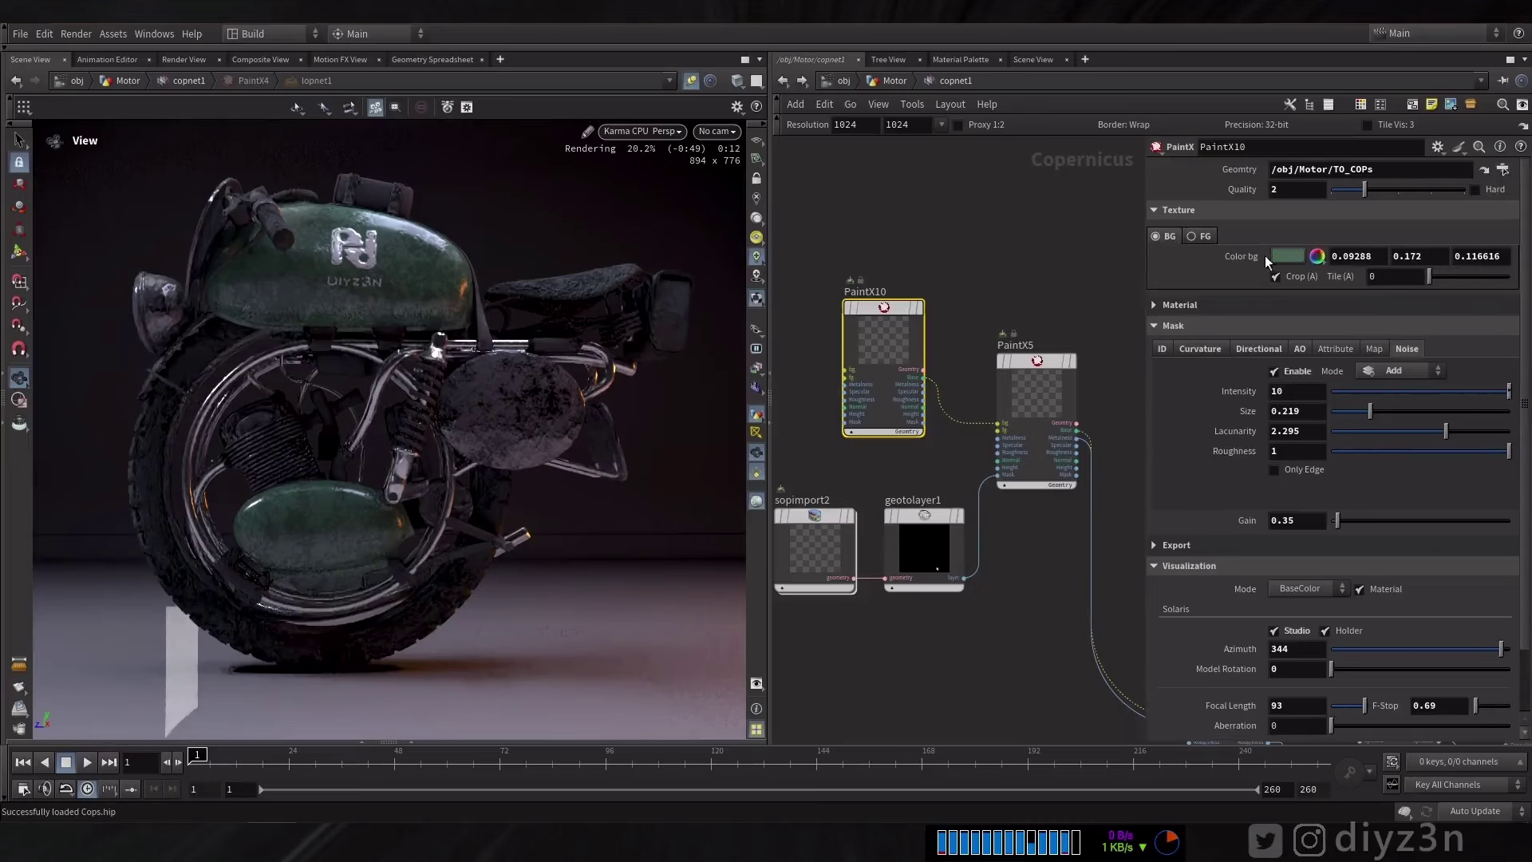
click(1280, 259)
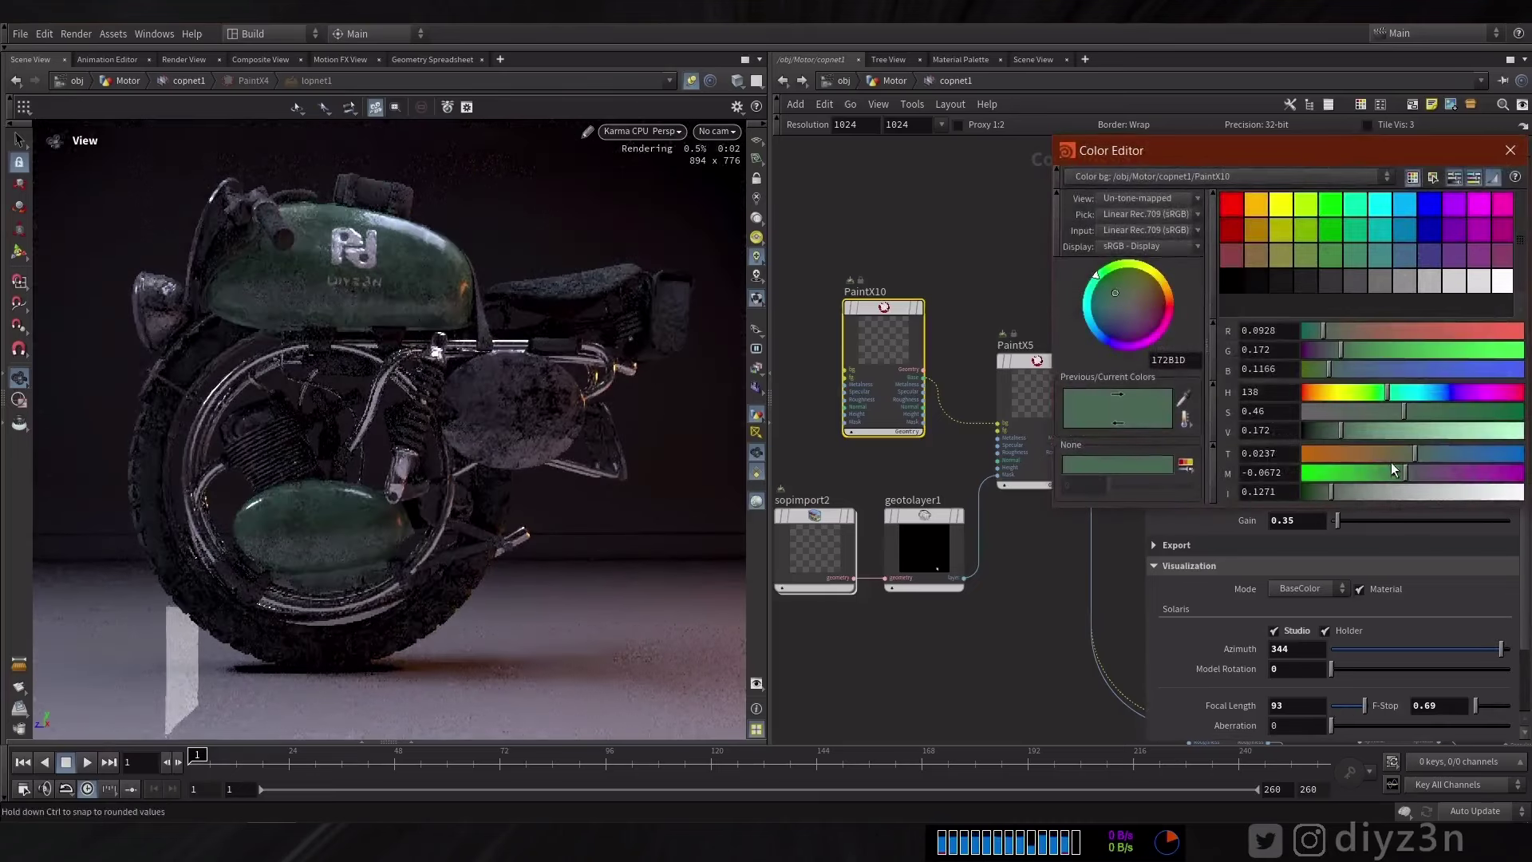
drag(1305, 399, 1324, 396)
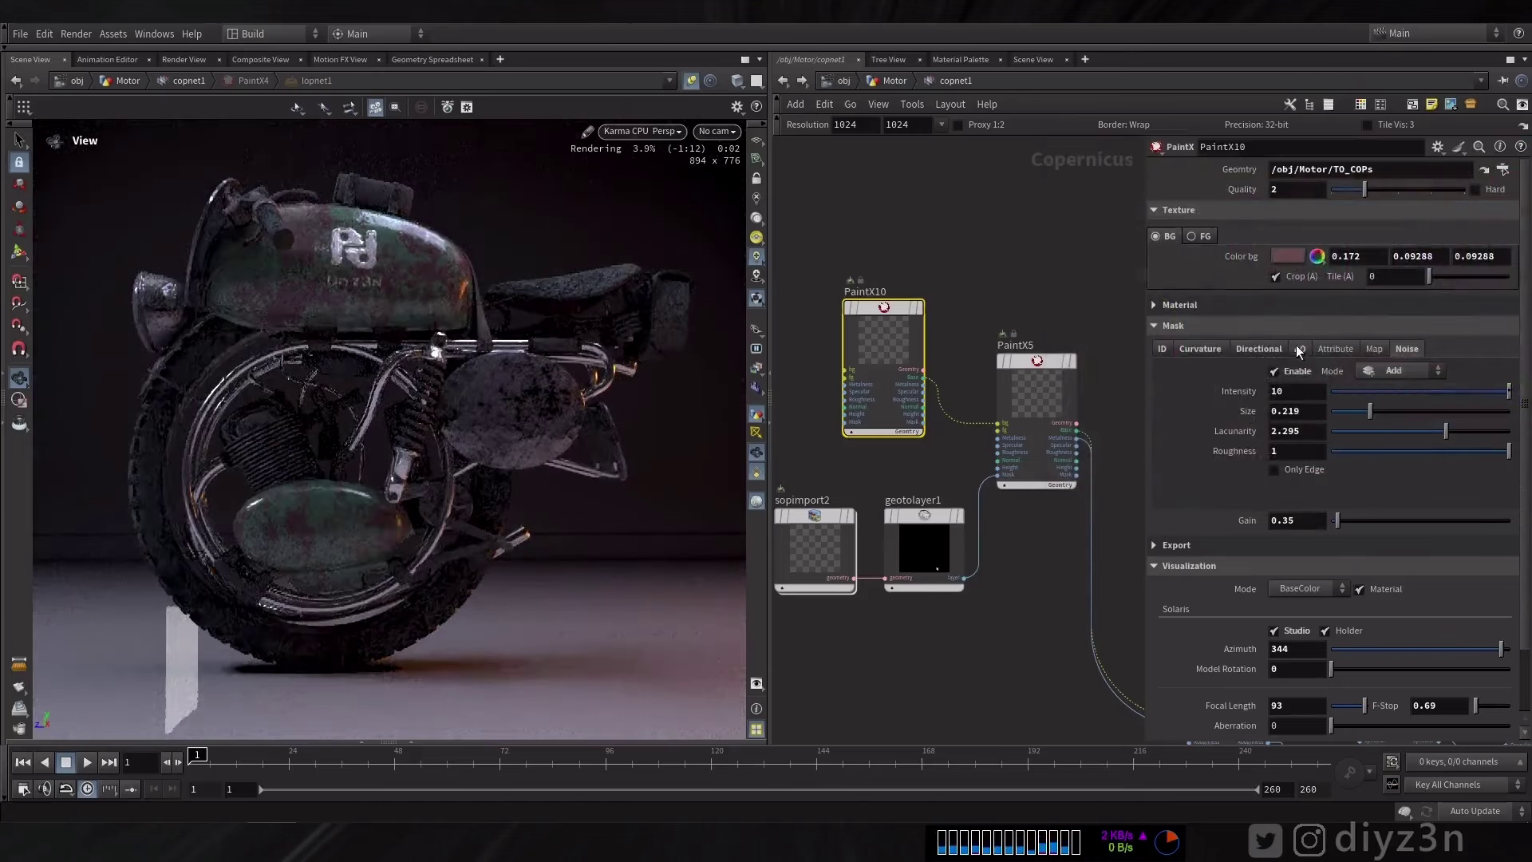
Change PaintX10's foreground colour to red with hue 0 and increase its saturation.
click(1197, 236)
click(1288, 257)
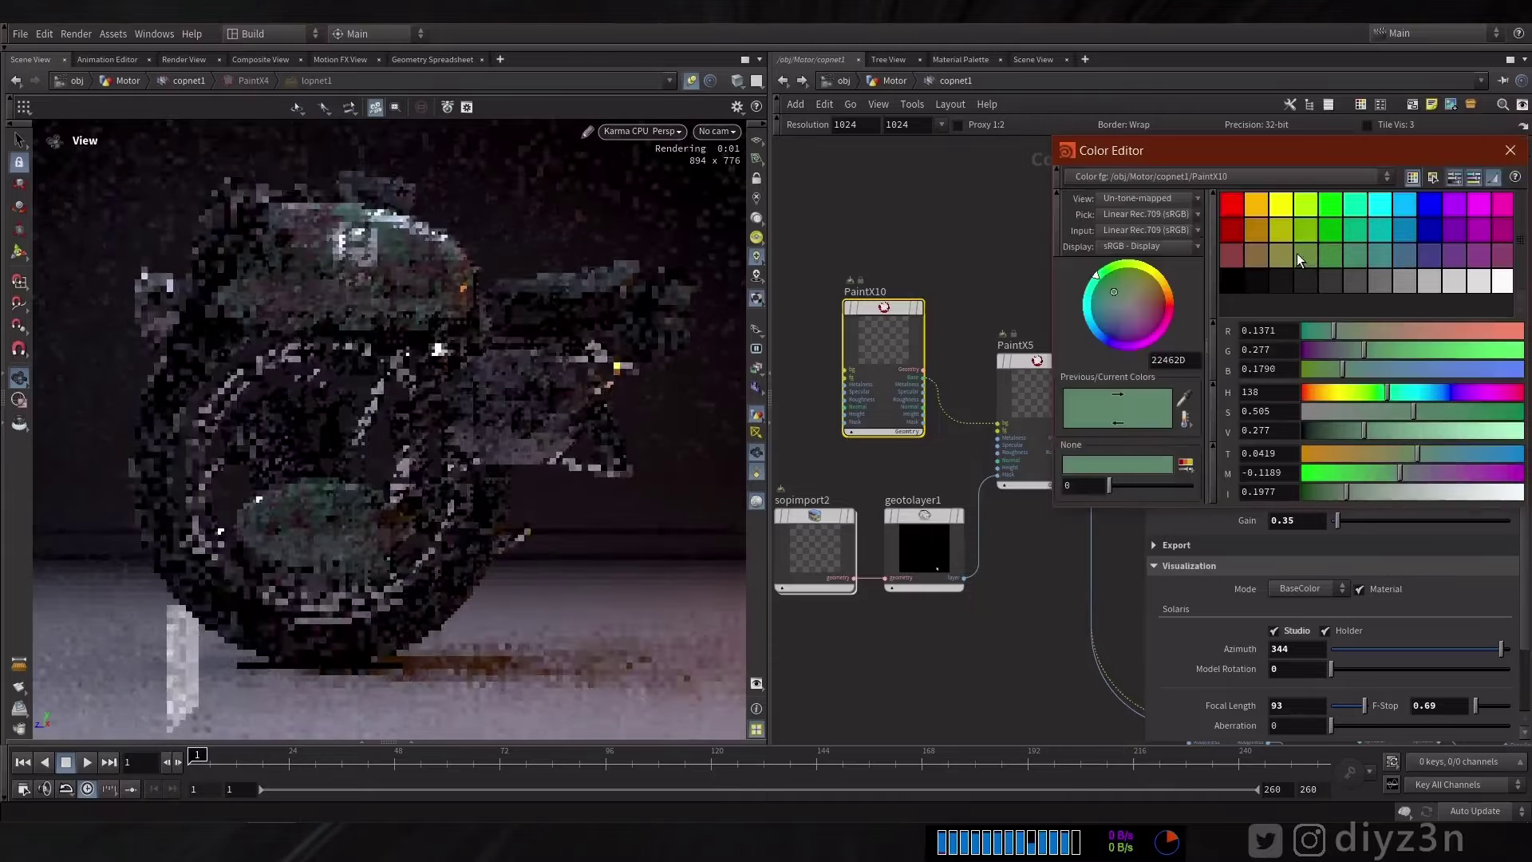
drag(1323, 391, 1306, 392)
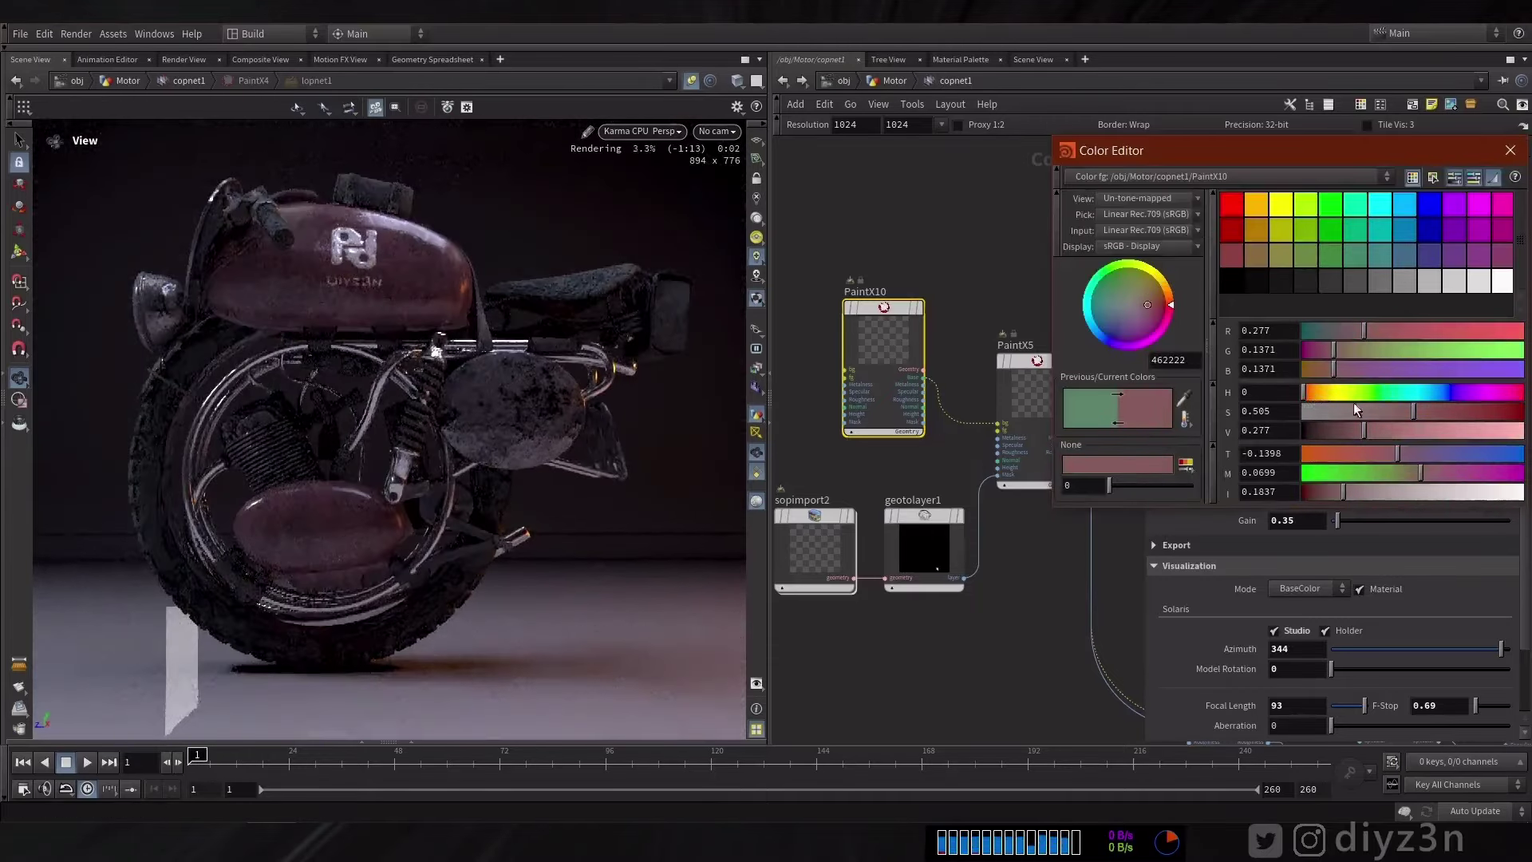
drag(1413, 411, 1504, 411)
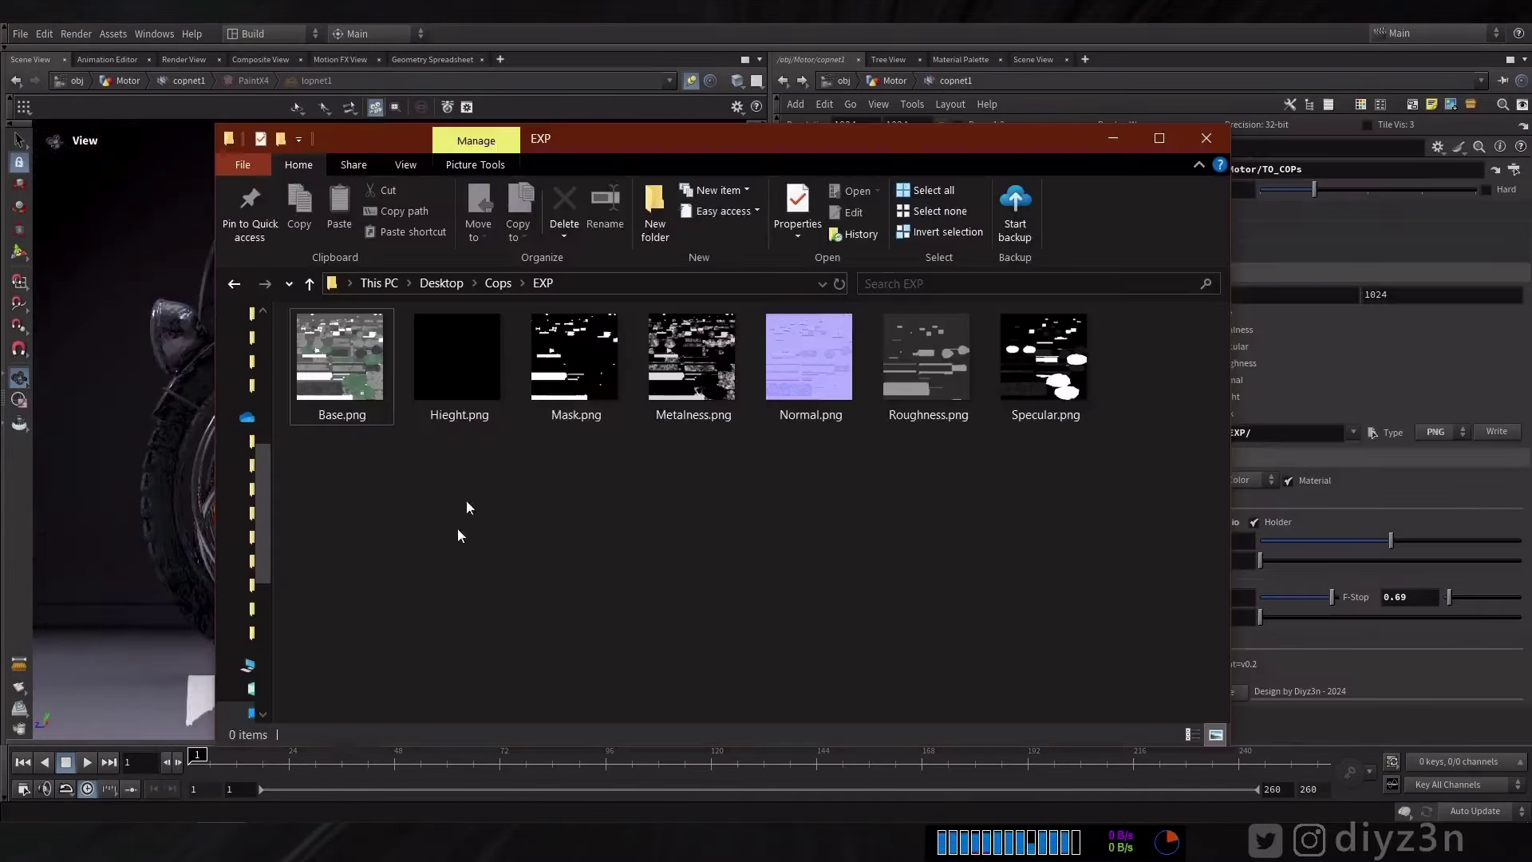
Open the exported Base.png, Mask.png and Normal.png from the EXP folder one after another and examine the maps.
click(340, 371)
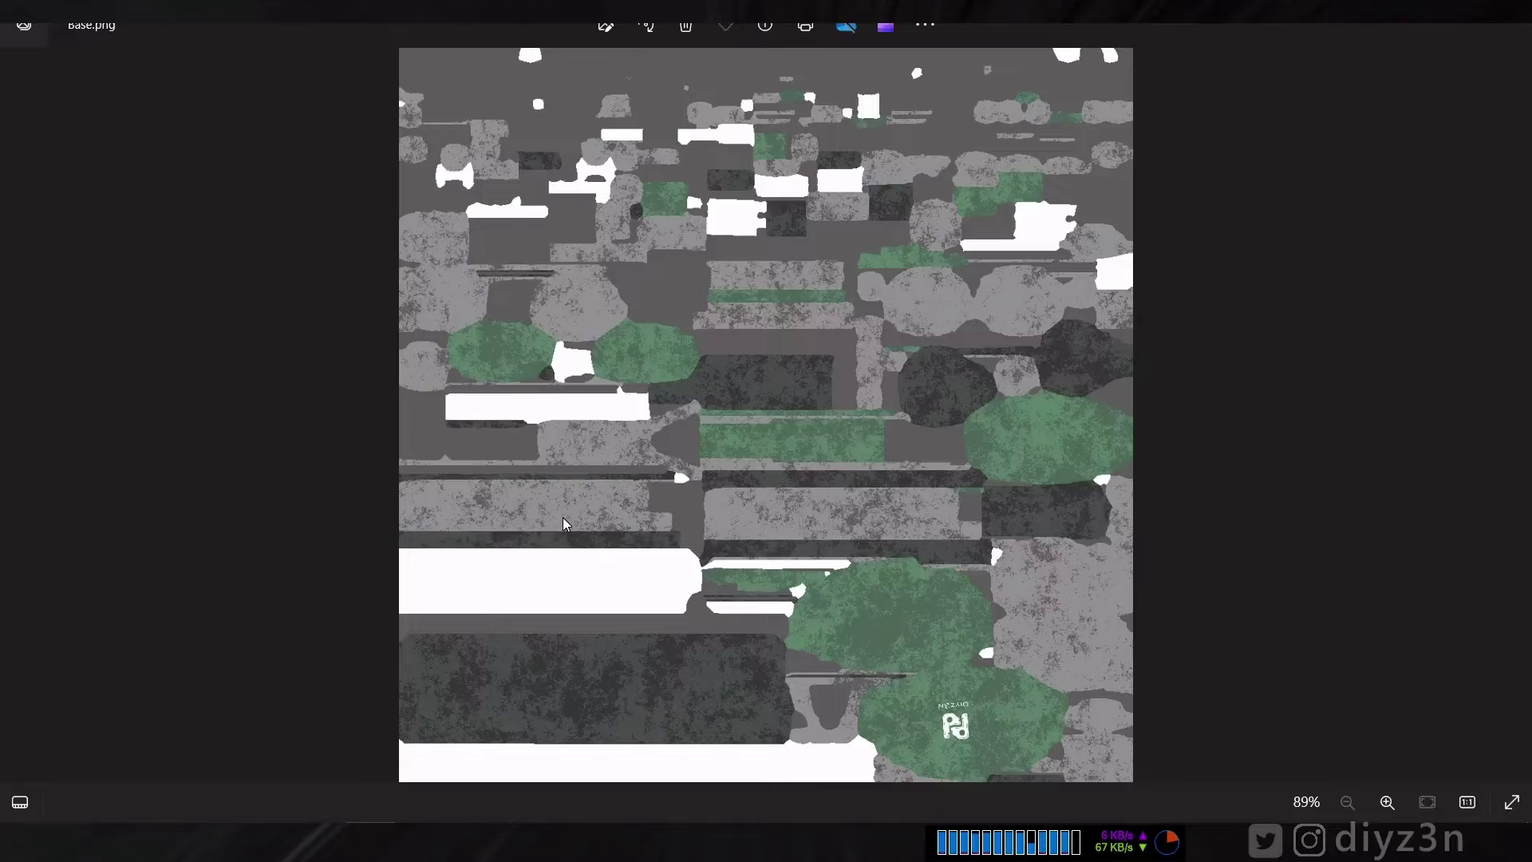
scroll(1080, 735, up, 3)
scroll(1080, 736, down, 3)
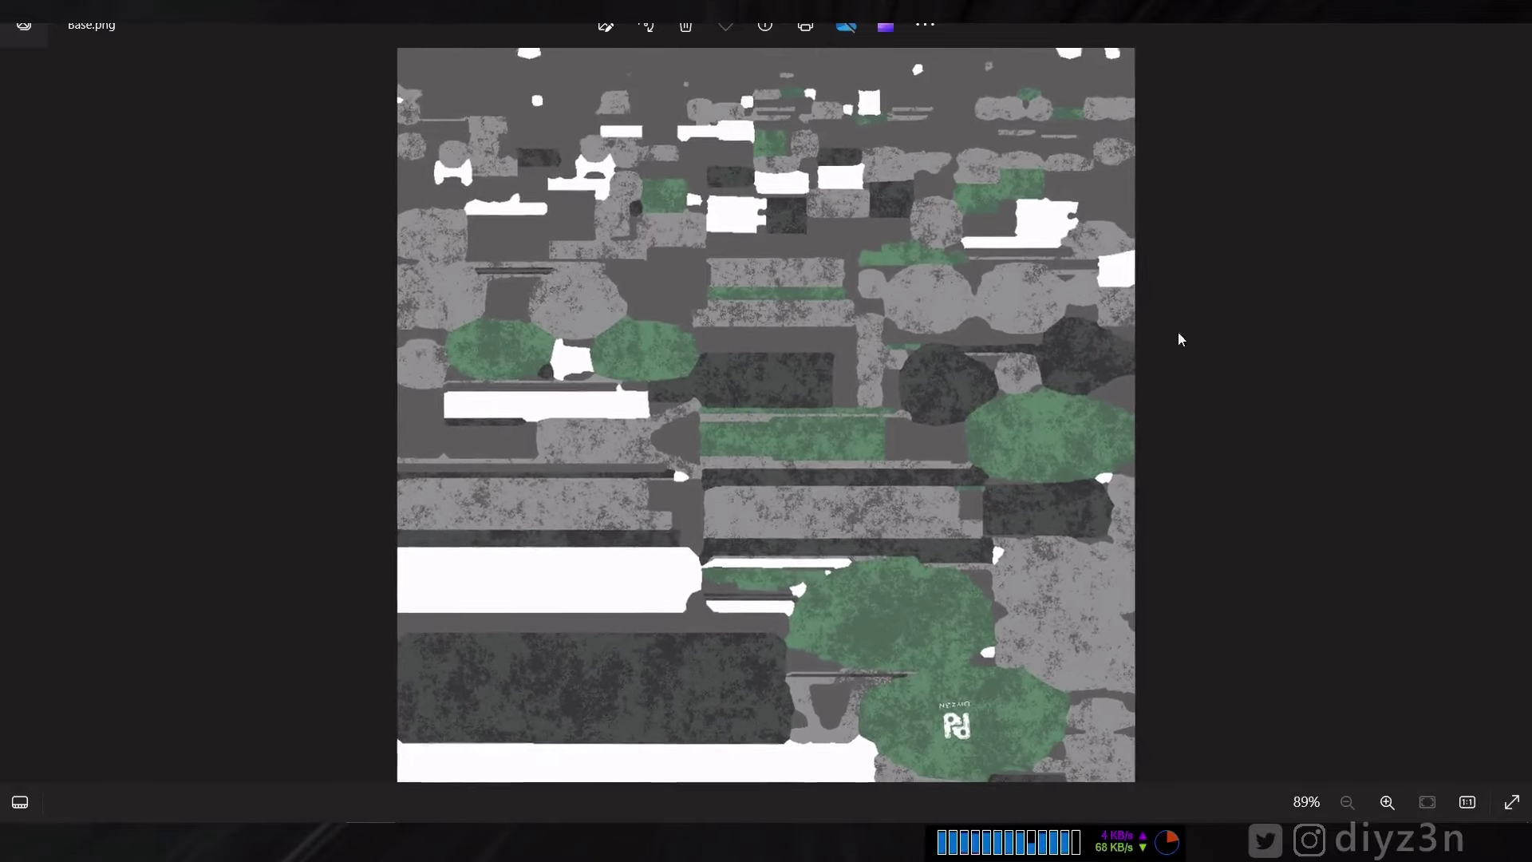
click(1510, 25)
double_click(618, 387)
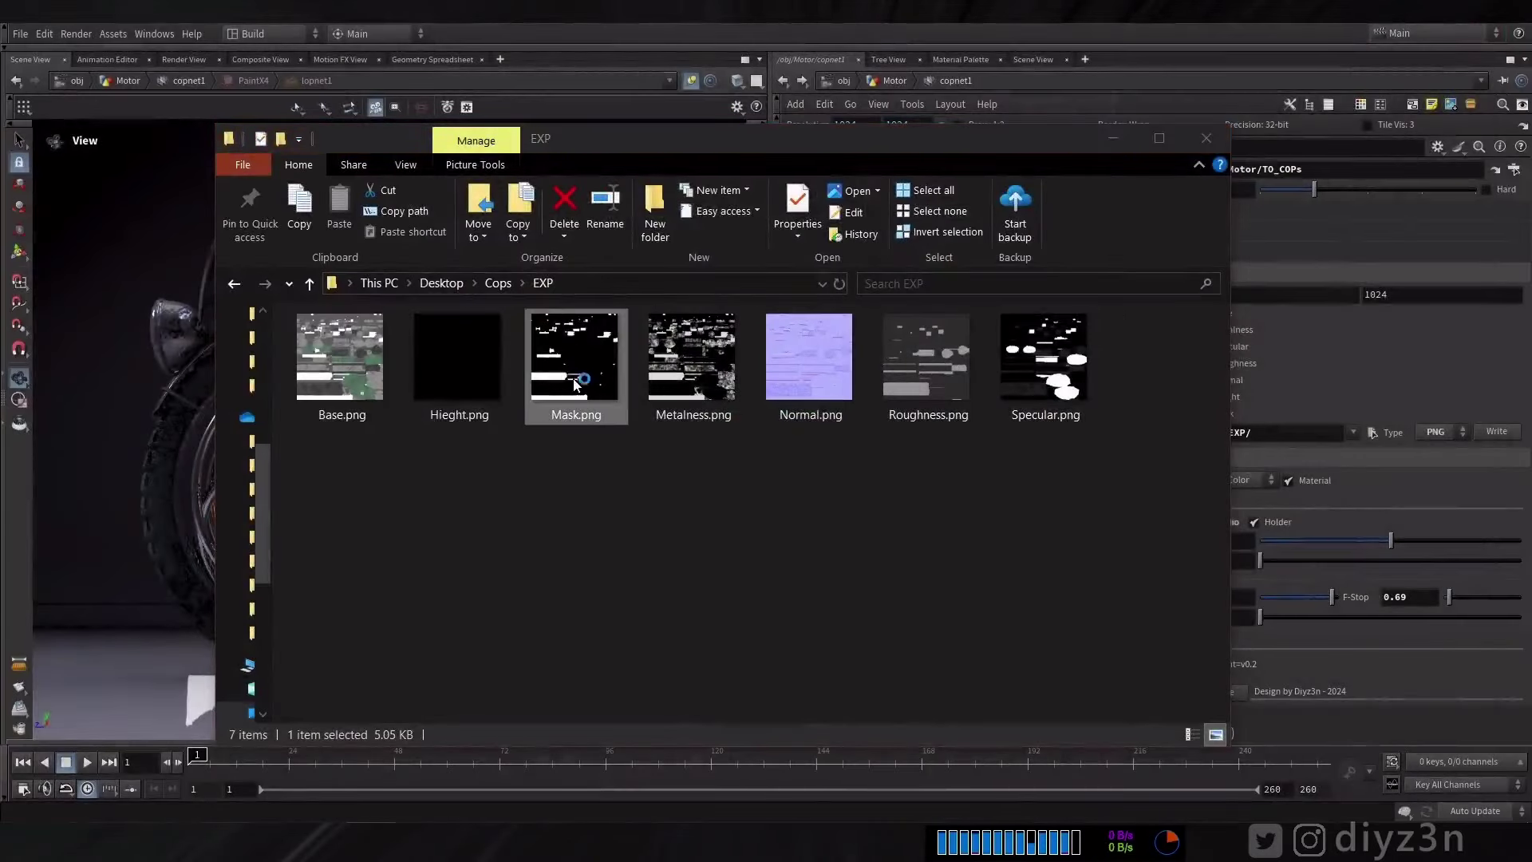
click(1510, 24)
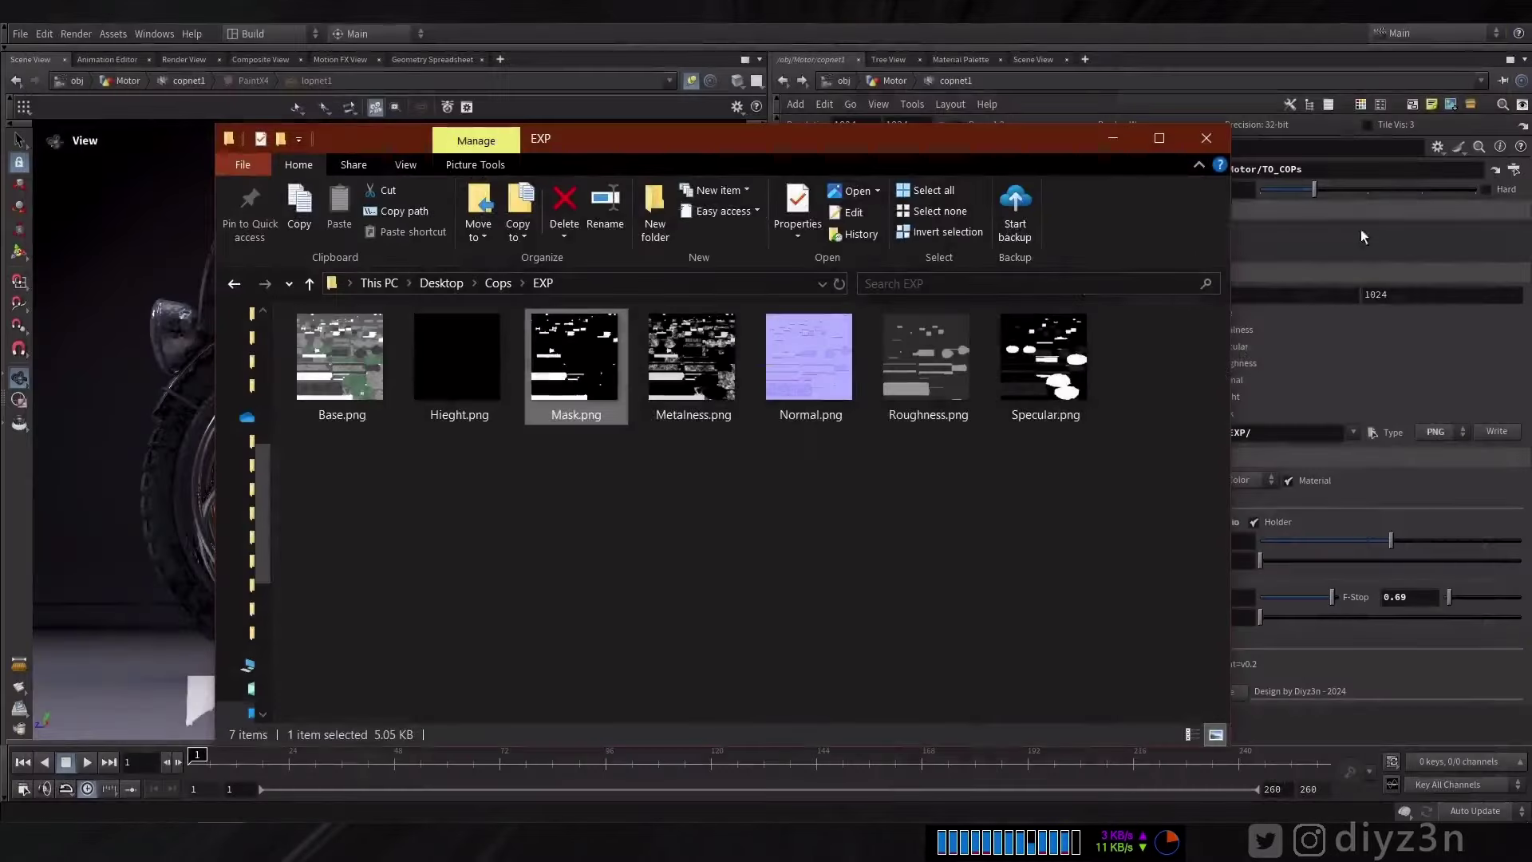
double_click(836, 380)
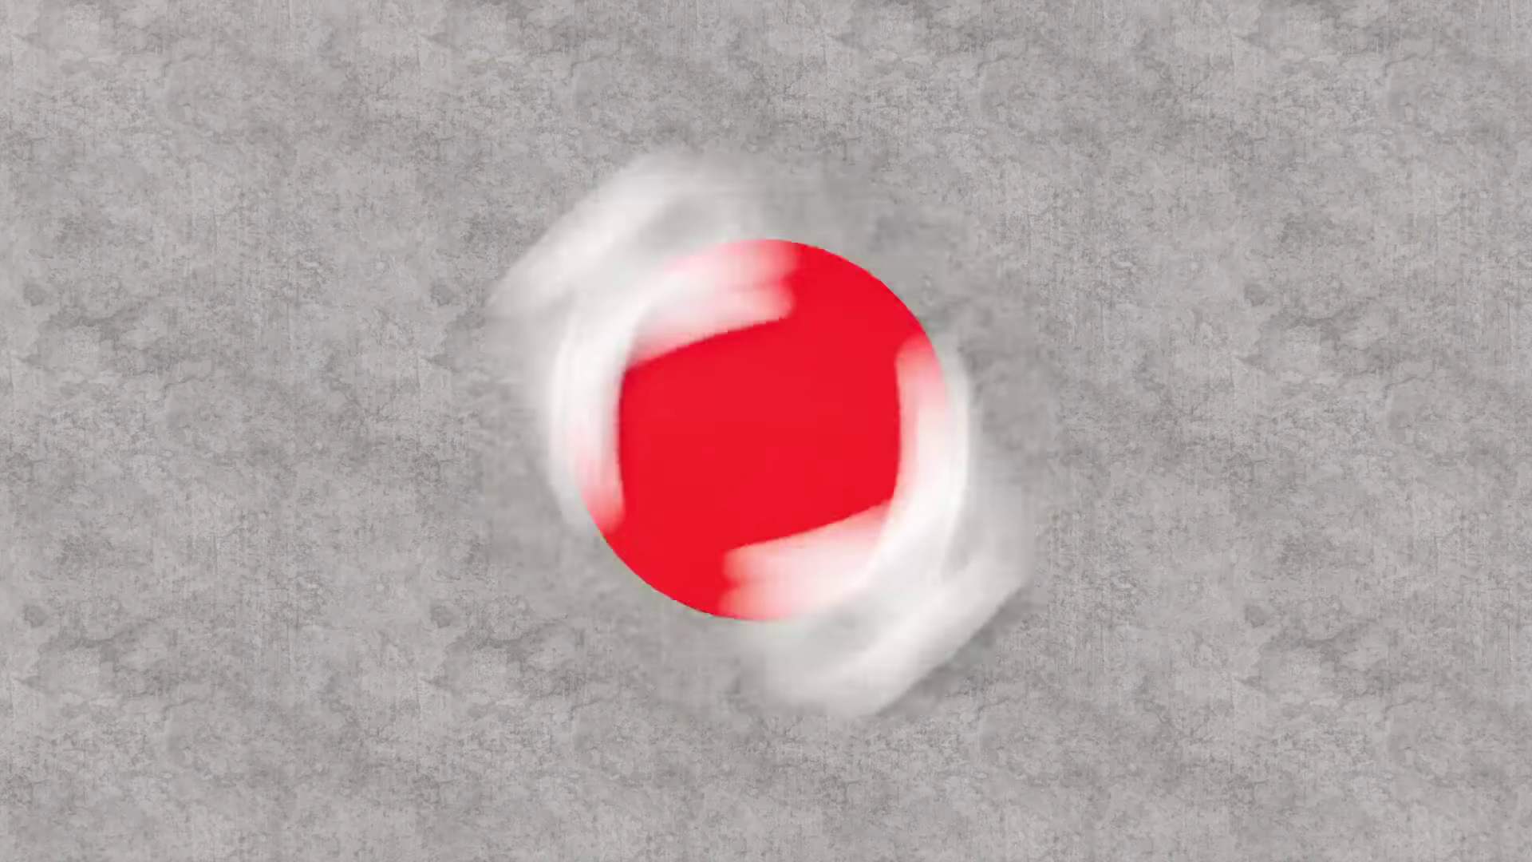